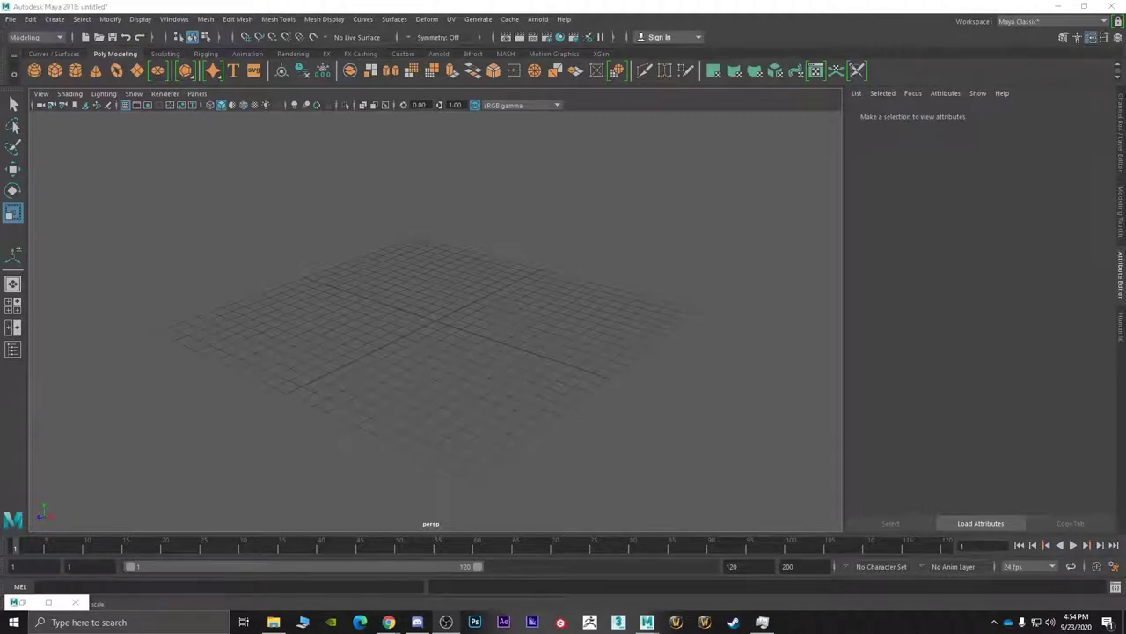
- Switch to Chrome and examine the isometric witch's room reference image from the walls down to the cauldron
{"action": "left_click", "coordinate": [388, 622]}
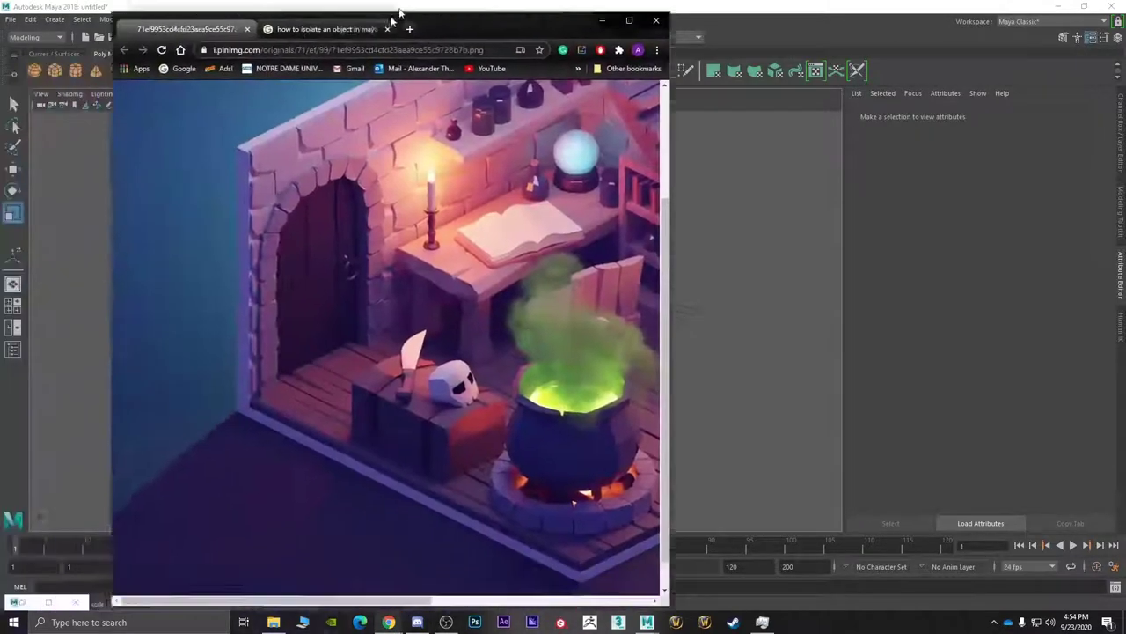
{"action": "scroll", "coordinate": [388, 286], "scroll_direction": "up", "scroll_amount": 2}
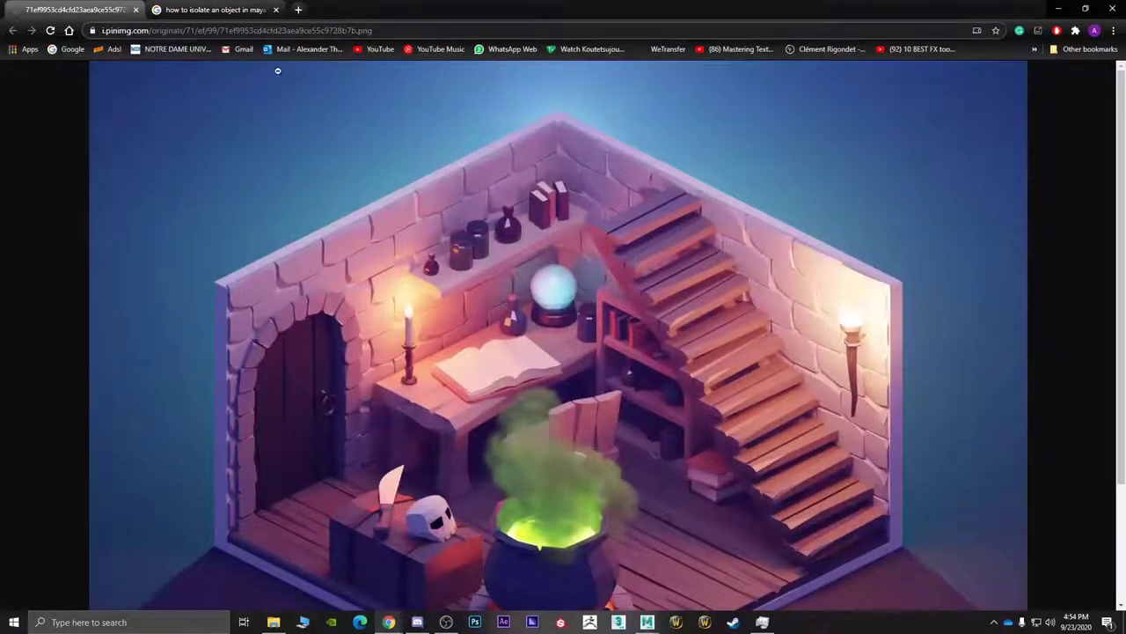
{"action": "scroll", "coordinate": [442, 273], "scroll_direction": "down", "scroll_amount": 2}
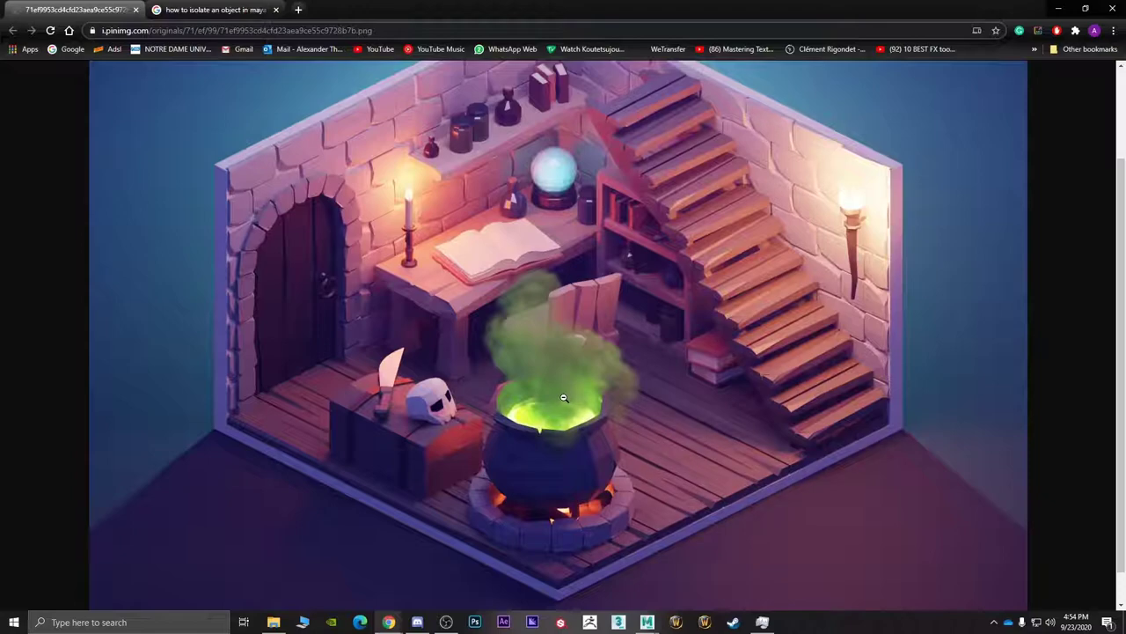
{"action": "left_click", "coordinate": [1059, 8]}
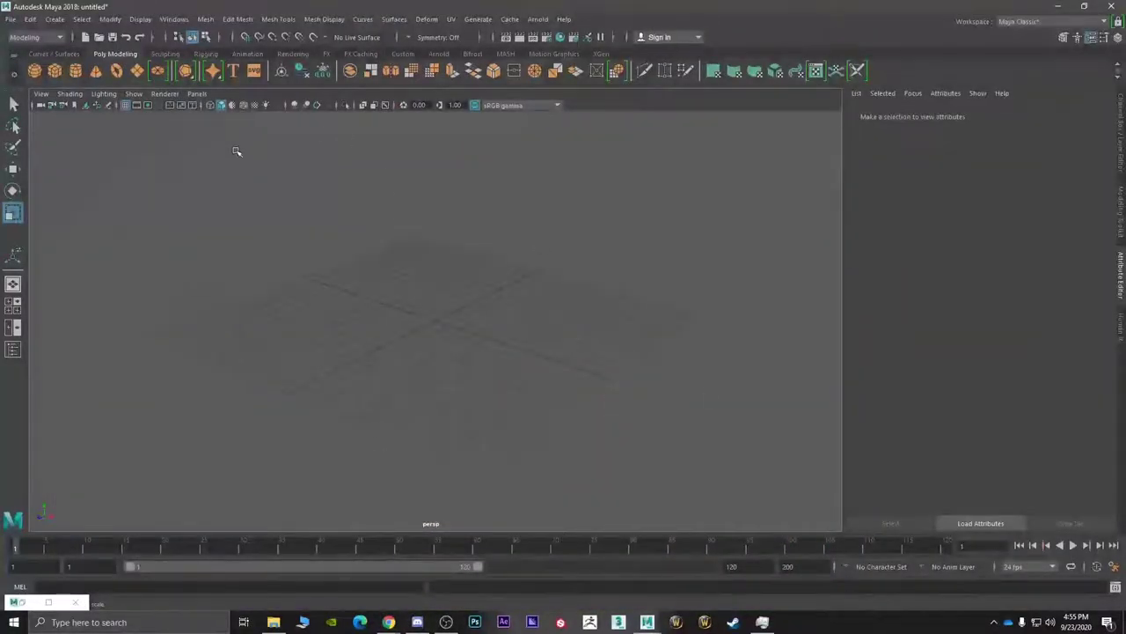
- Create a polygon cube at the grid's centre and scale it up uniformly to room size
{"action": "left_click", "coordinate": [55, 71]}
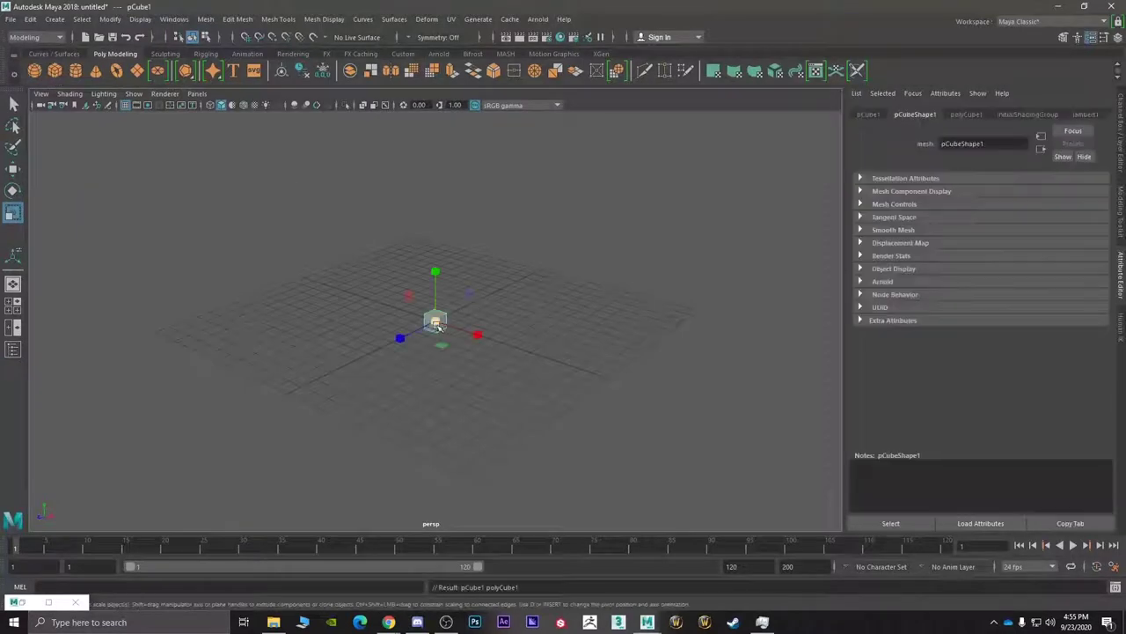
{"action": "left_click_drag", "start_coordinate": [437, 325], "coordinate": [757, 87]}
{"action": "scroll", "coordinate": [659, 206], "scroll_direction": "down", "scroll_amount": 6}
{"action": "left_click_drag", "start_coordinate": [659, 207], "coordinate": [644, 273], "text": "alt"}
{"action": "mouse_move", "coordinate": [645, 273]}
{"action": "middle_mouse_down", "text": "alt"}
{"action": "mouse_move", "coordinate": [655, 276]}
{"action": "mouse_move", "coordinate": [644, 285]}
{"action": "mouse_move", "coordinate": [670, 284]}
{"action": "mouse_move", "coordinate": [667, 271]}
{"action": "middle_mouse_up", "text": "alt"}
{"action": "scroll", "coordinate": [601, 308], "scroll_direction": "up", "scroll_amount": 3}
{"action": "scroll", "coordinate": [596, 315], "scroll_direction": "down", "scroll_amount": 5}
{"action": "scroll", "coordinate": [596, 315], "scroll_direction": "up", "scroll_amount": 7}
{"action": "scroll", "coordinate": [595, 317], "scroll_direction": "down", "scroll_amount": 8}
{"action": "scroll", "coordinate": [595, 317], "scroll_direction": "up", "scroll_amount": 7}
{"action": "mouse_move", "coordinate": [590, 317]}
{"action": "left_mouse_down", "text": "alt"}
{"action": "mouse_move", "coordinate": [598, 312]}
{"action": "mouse_move", "coordinate": [561, 316]}
{"action": "mouse_move", "coordinate": [575, 322]}
{"action": "left_mouse_up", "text": "alt"}
{"action": "right_click_drag", "start_coordinate": [576, 322], "coordinate": [566, 312], "text": "alt"}
{"action": "left_click_drag", "start_coordinate": [566, 312], "coordinate": [506, 286], "text": "alt"}
- Raise the whole cube vertically until its base sits on the grid
{"action": "right_click", "coordinate": [506, 283]}
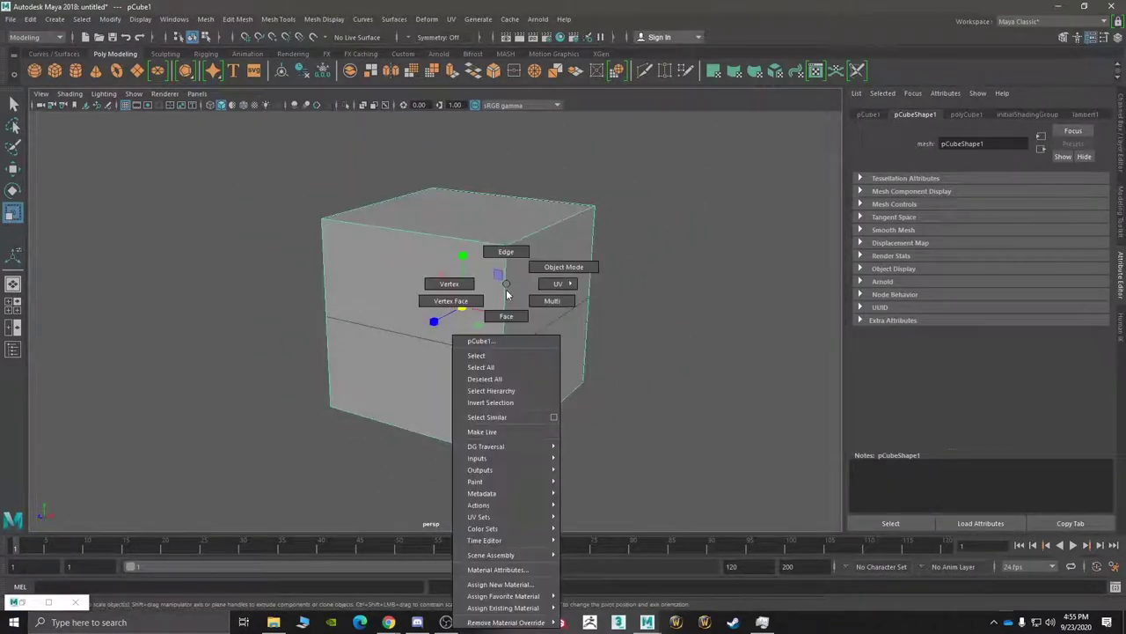
{"action": "right_click_drag", "start_coordinate": [507, 294], "coordinate": [506, 315]}
{"action": "key", "text": "w"}
{"action": "left_click", "coordinate": [484, 288]}
{"action": "right_click_drag", "start_coordinate": [462, 283], "coordinate": [511, 269]}
{"action": "mouse_move", "coordinate": [463, 296]}
{"action": "left_mouse_down"}
{"action": "mouse_move", "coordinate": [463, 219]}
{"action": "mouse_move", "coordinate": [463, 283]}
{"action": "left_mouse_up"}
- Delete the cube's top face and its two near side faces, keeping the floor and two back walls
{"action": "right_click", "coordinate": [463, 284]}
{"action": "left_click", "coordinate": [463, 315]}
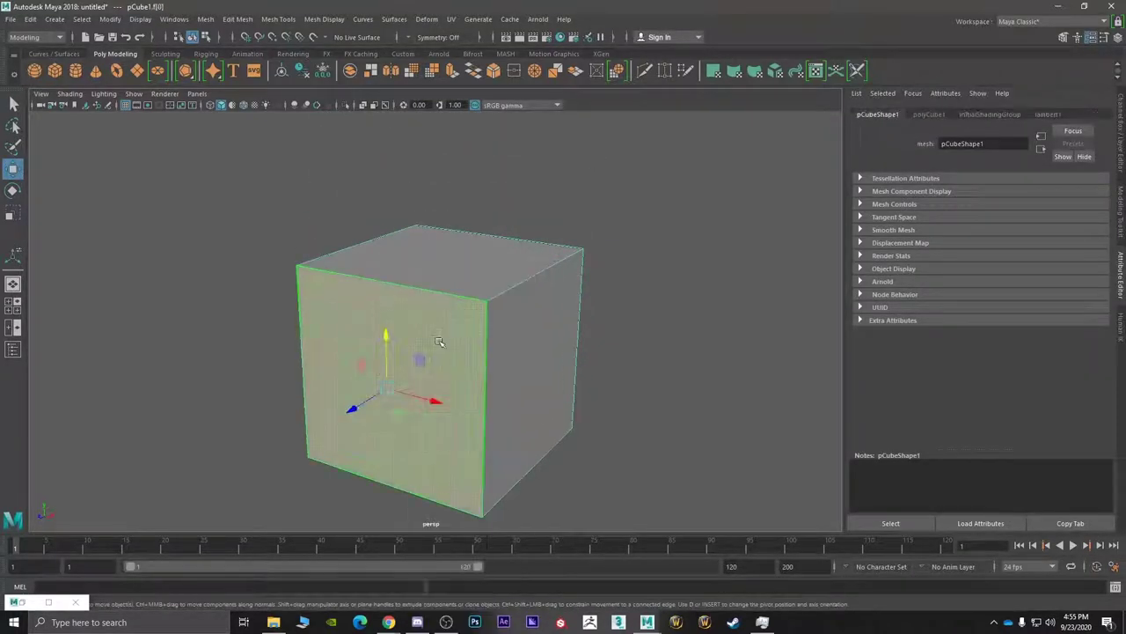
{"action": "left_click", "coordinate": [534, 350], "text": "shift"}
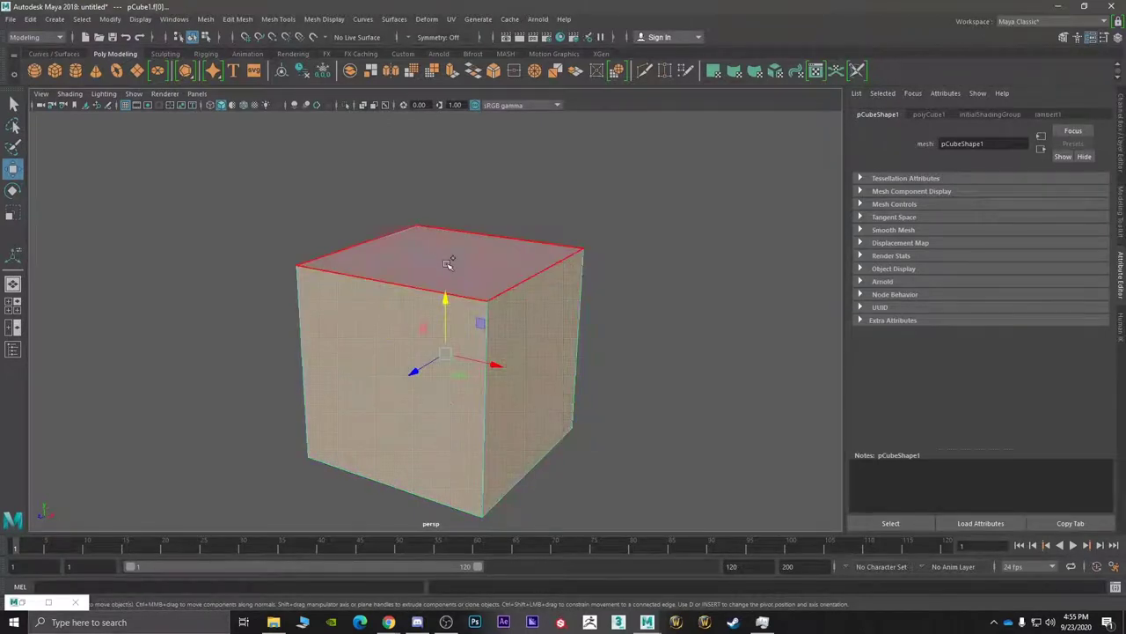
{"action": "left_click_drag", "start_coordinate": [590, 378], "coordinate": [580, 361], "text": "alt"}
{"action": "key", "text": "Delete"}
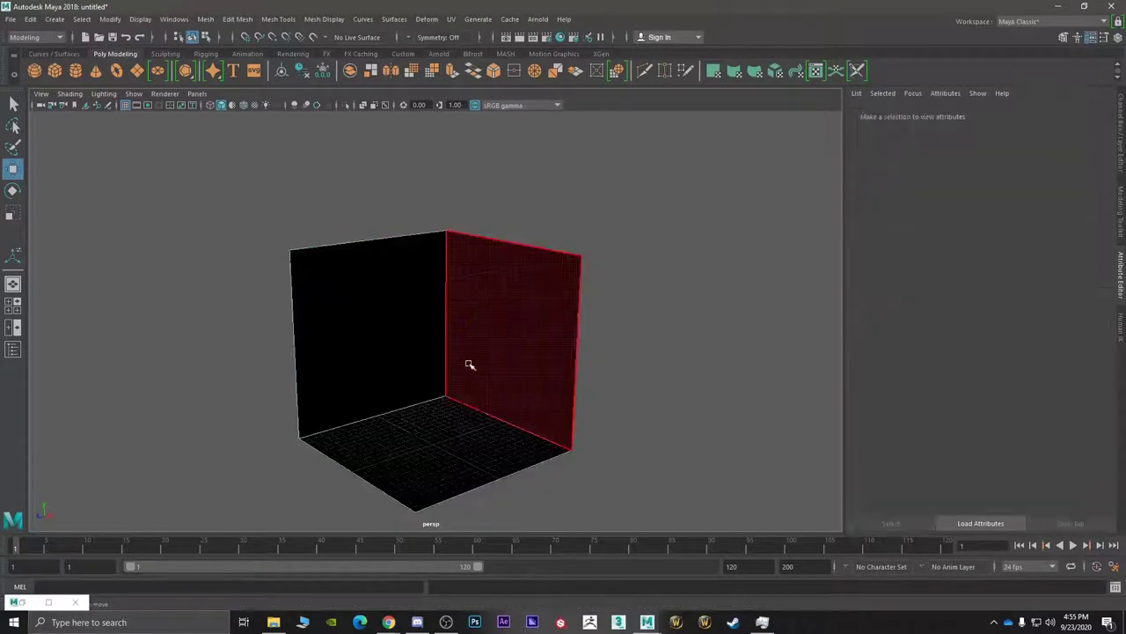
- Lower the top vertices of both walls slightly to shorten the room, and return to object mode
{"action": "left_click_drag", "start_coordinate": [470, 362], "coordinate": [533, 325], "text": "alt"}
{"action": "right_click", "coordinate": [511, 284]}
{"action": "left_click", "coordinate": [455, 283]}
{"action": "left_click_drag", "start_coordinate": [599, 208], "coordinate": [368, 274]}
{"action": "left_click_drag", "start_coordinate": [440, 230], "coordinate": [440, 254]}
{"action": "left_click", "coordinate": [616, 309]}
{"action": "right_click", "coordinate": [462, 283]}
{"action": "left_click", "coordinate": [519, 267]}
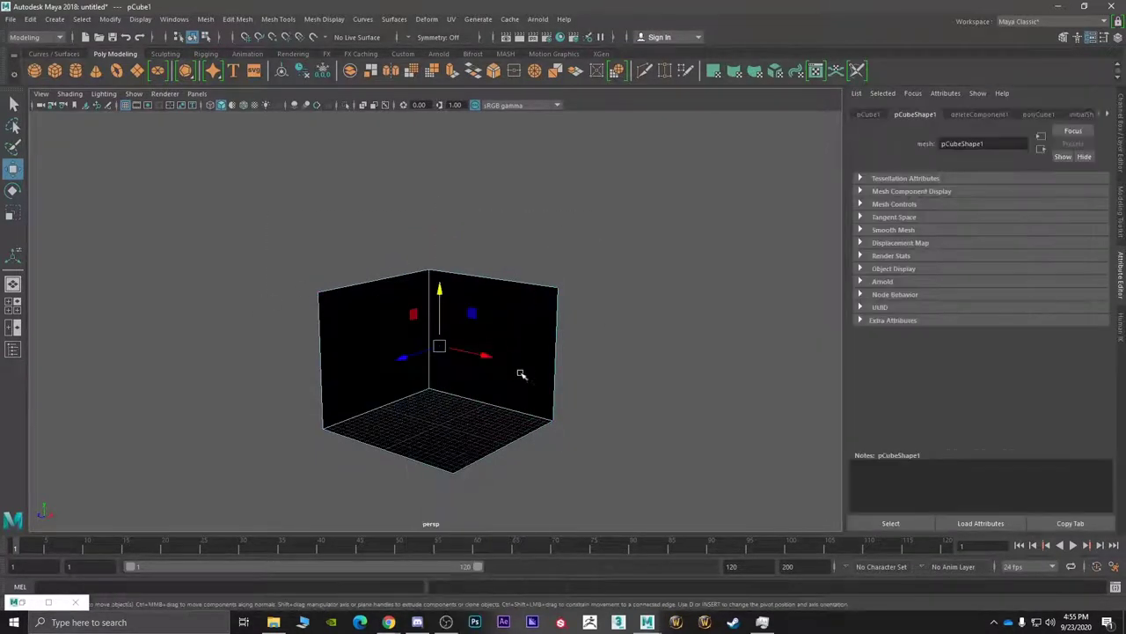
- Extrude all faces of the floor and walls with Thickness to give the room shell solid walls
{"action": "right_click", "coordinate": [496, 284]}
{"action": "left_click", "coordinate": [496, 316]}
{"action": "left_click_drag", "start_coordinate": [609, 236], "coordinate": [493, 324]}
{"action": "right_click", "coordinate": [455, 323], "text": "shift"}
{"action": "left_click", "coordinate": [454, 354]}
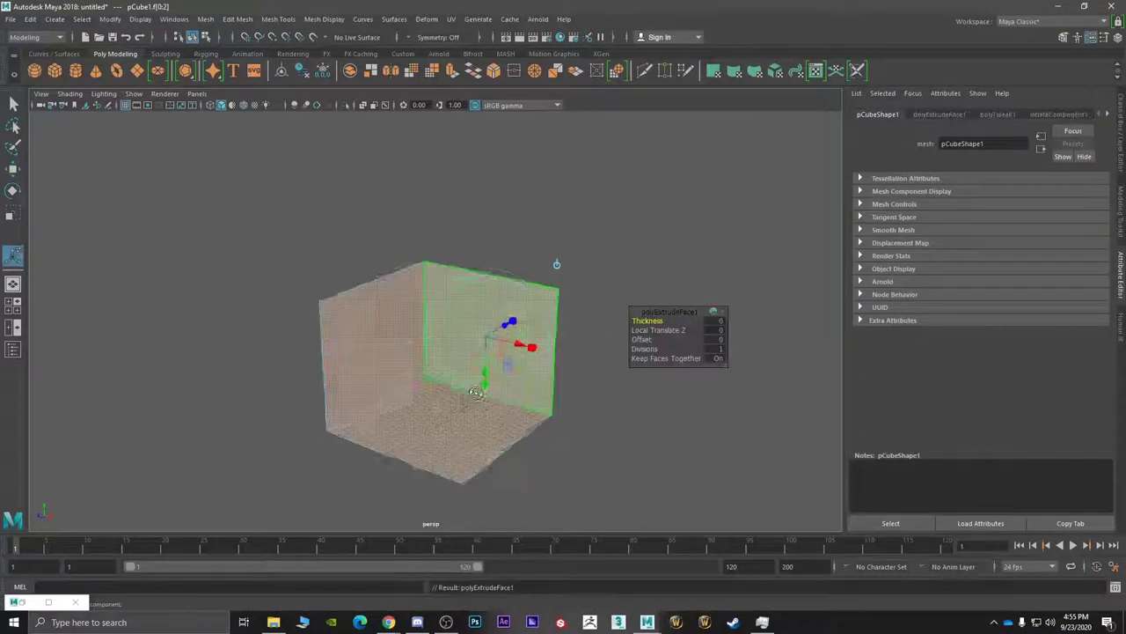
{"action": "left_click_drag", "start_coordinate": [647, 322], "coordinate": [656, 322]}
{"action": "right_click_drag", "start_coordinate": [452, 308], "coordinate": [501, 268]}
{"action": "left_click", "coordinate": [577, 402]}
{"action": "left_click", "coordinate": [437, 416]}
{"action": "scroll", "coordinate": [452, 436], "scroll_direction": "down", "scroll_amount": 2}
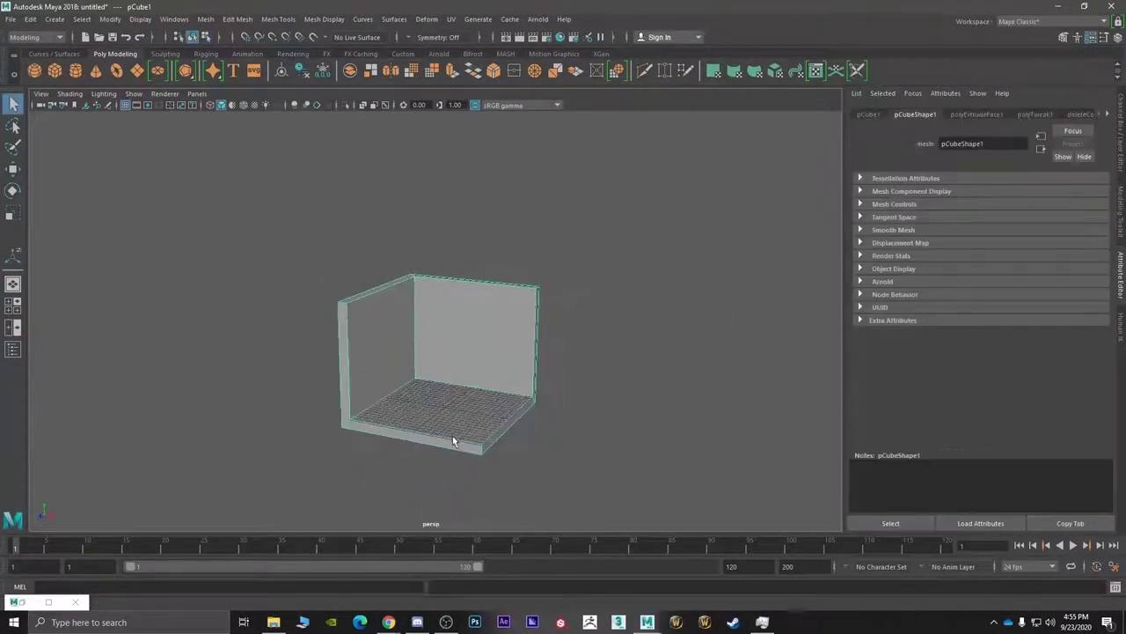
- Inspect the thickened room shell from several angles and distances
{"action": "left_click_drag", "start_coordinate": [452, 436], "coordinate": [405, 441], "text": "alt"}
{"action": "scroll", "coordinate": [451, 438], "scroll_direction": "up", "scroll_amount": 4}
{"action": "scroll", "coordinate": [462, 442], "scroll_direction": "up", "scroll_amount": 1}
{"action": "middle_click_drag", "start_coordinate": [462, 442], "coordinate": [423, 418], "text": "alt"}
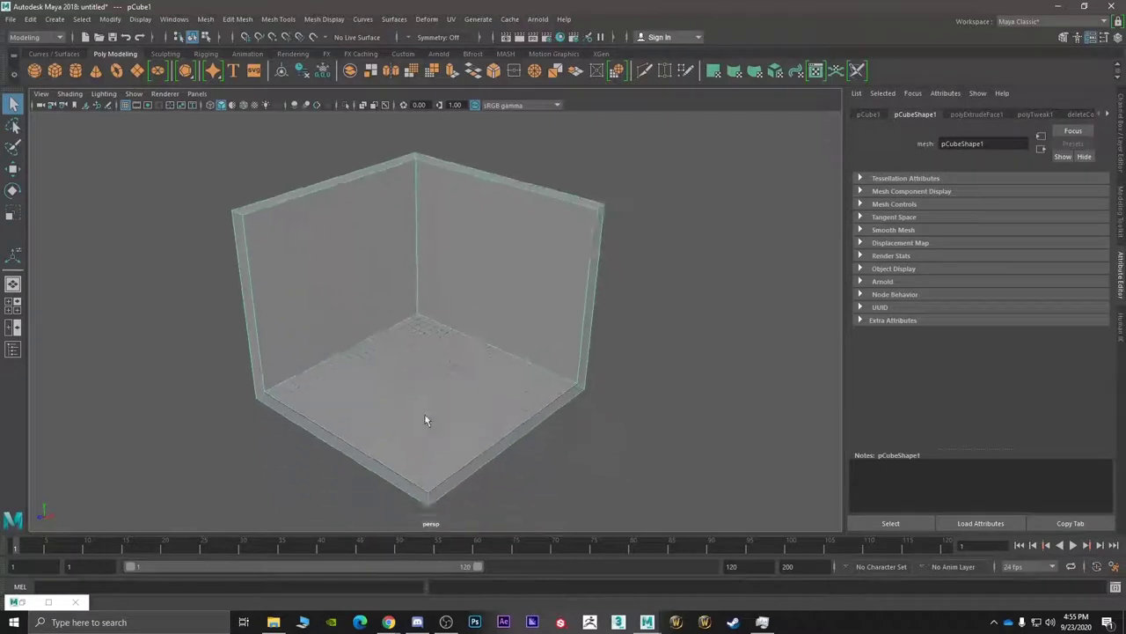
{"action": "scroll", "coordinate": [423, 419], "scroll_direction": "up", "scroll_amount": 3}
{"action": "left_click_drag", "start_coordinate": [424, 419], "coordinate": [418, 433], "text": "alt"}
{"action": "middle_click_drag", "start_coordinate": [418, 433], "coordinate": [433, 404], "text": "alt"}
{"action": "scroll", "coordinate": [433, 403], "scroll_direction": "down", "scroll_amount": 3}
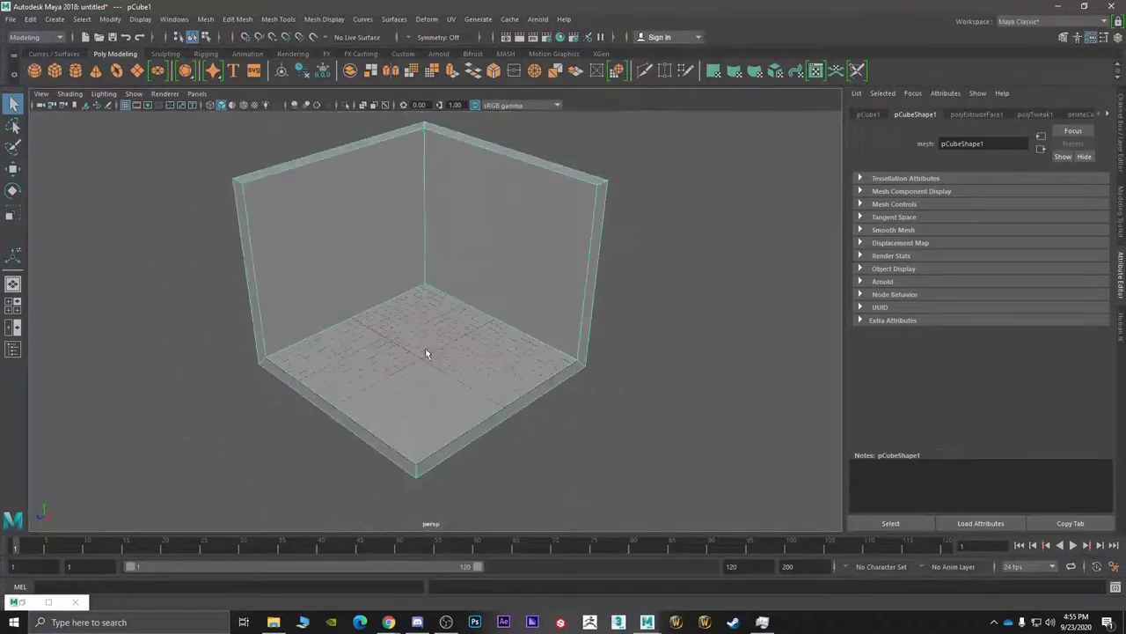
{"action": "left_click_drag", "start_coordinate": [427, 349], "coordinate": [445, 345], "text": "alt"}
{"action": "middle_click_drag", "start_coordinate": [444, 345], "coordinate": [442, 393], "text": "alt"}
{"action": "scroll", "coordinate": [443, 393], "scroll_direction": "down", "scroll_amount": 3}
{"action": "left_click_drag", "start_coordinate": [442, 394], "coordinate": [387, 347], "text": "alt"}
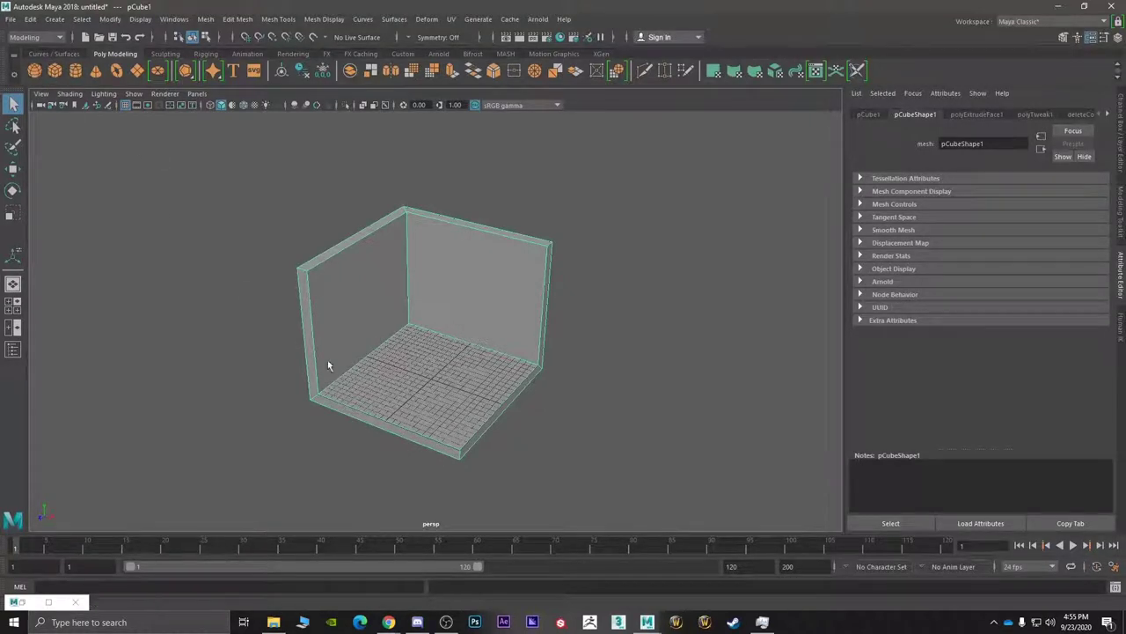
- Switch to Chrome and study the stone ring beneath the cauldron in the reference image
{"action": "mouse_move", "coordinate": [388, 621]}
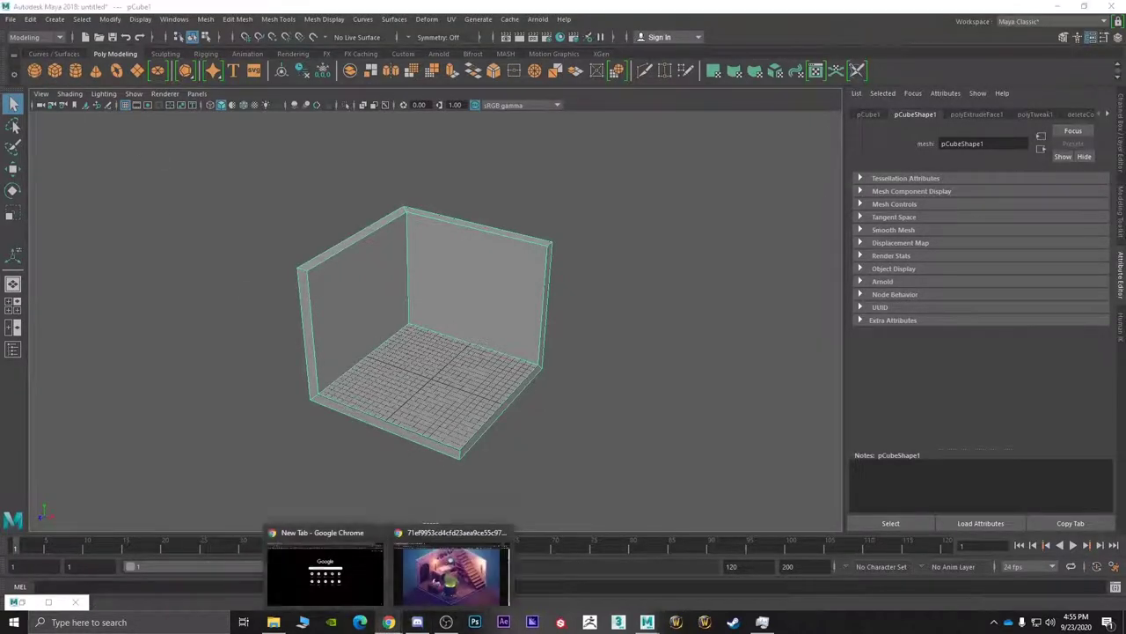
{"action": "left_click", "coordinate": [453, 580]}
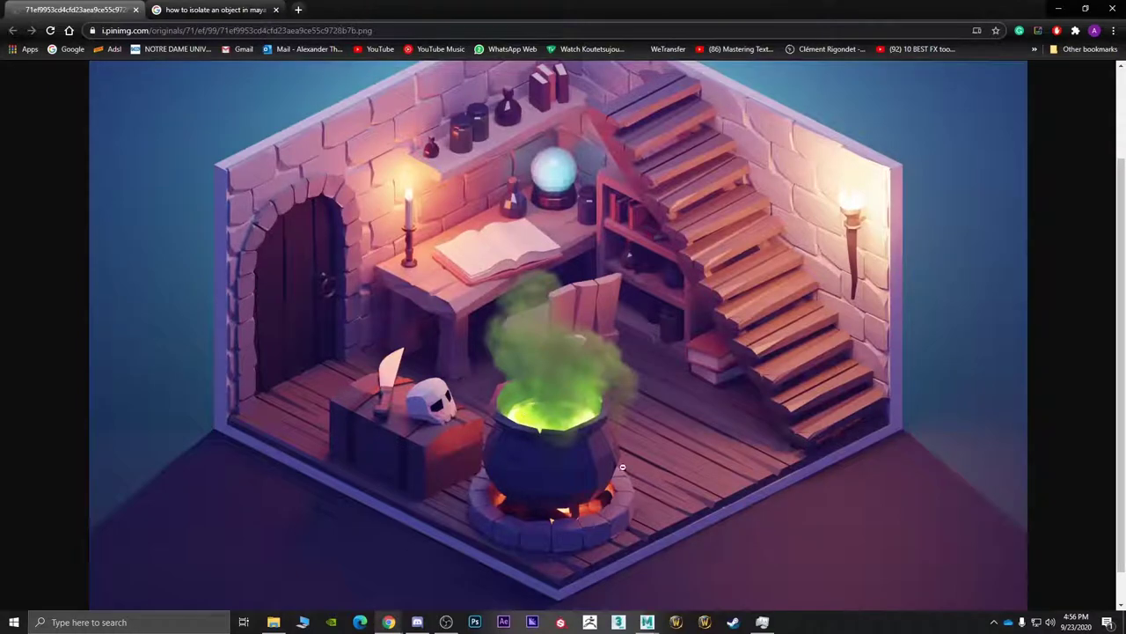
{"action": "left_click", "coordinate": [1058, 9]}
- Create a polygon cylinder and move it across the floor toward the room's open front corner
{"action": "scroll", "coordinate": [493, 485], "scroll_direction": "up", "scroll_amount": 5}
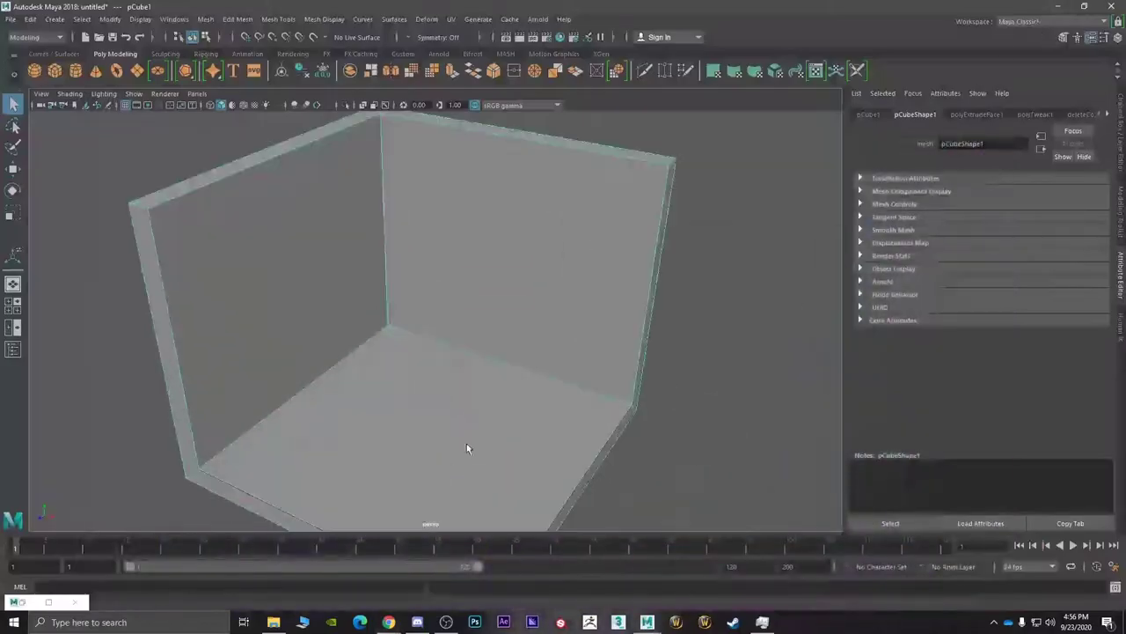
{"action": "left_click_drag", "start_coordinate": [467, 443], "coordinate": [445, 431], "text": "alt"}
{"action": "middle_click_drag", "start_coordinate": [444, 431], "coordinate": [470, 373], "text": "alt"}
{"action": "left_click", "coordinate": [75, 70]}
{"action": "key", "text": "w"}
{"action": "left_click_drag", "start_coordinate": [440, 368], "coordinate": [444, 418]}
- Scale the cylinder into a wide, flat disc and position it on the floor near the front corner
{"action": "key", "text": "r"}
{"action": "scroll", "coordinate": [429, 449], "scroll_direction": "up", "scroll_amount": 5}
{"action": "middle_click_drag", "start_coordinate": [444, 418], "coordinate": [460, 390], "text": "alt"}
{"action": "left_click_drag", "start_coordinate": [460, 390], "coordinate": [426, 407], "text": "alt"}
{"action": "key", "text": "w"}
{"action": "key", "text": "r"}
{"action": "key", "text": "w"}
{"action": "middle_click_drag", "start_coordinate": [476, 381], "coordinate": [473, 244], "text": "alt"}
{"action": "key", "text": "r"}
{"action": "left_click_drag", "start_coordinate": [431, 399], "coordinate": [447, 328]}
{"action": "key", "text": "w"}
{"action": "key", "text": "r"}
{"action": "key", "text": "w"}
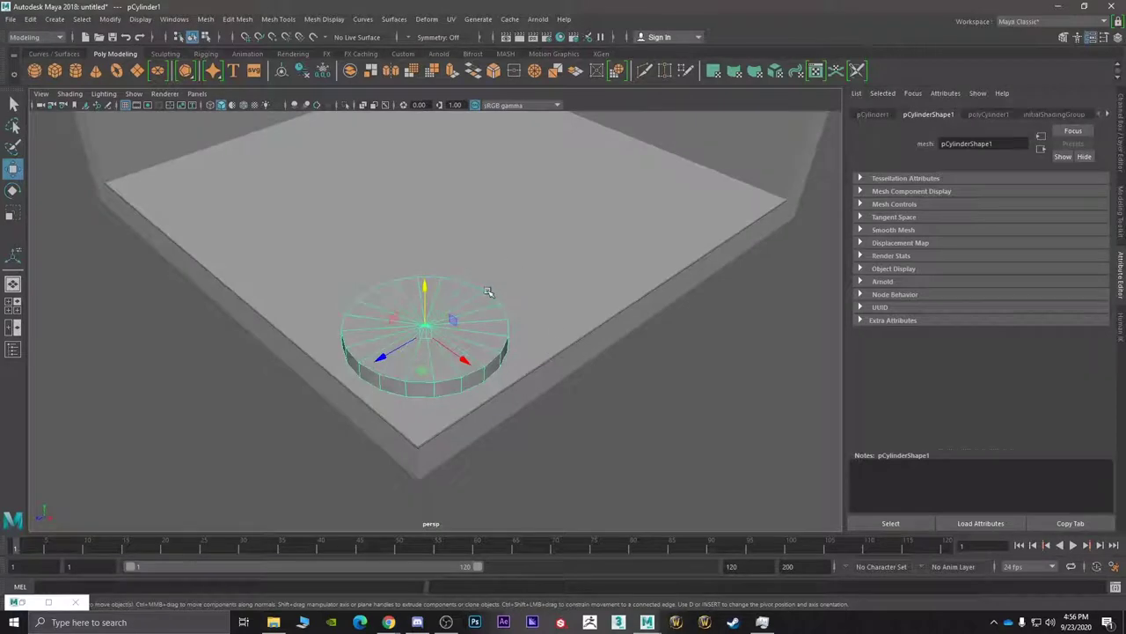
- Try isolating the flat cylinder and the room shell in turn, restoring the full scene each time
{"action": "left_click_drag", "start_coordinate": [666, 142], "coordinate": [449, 327], "text": "alt"}
{"action": "scroll", "coordinate": [449, 325], "scroll_direction": "up", "scroll_amount": 4}
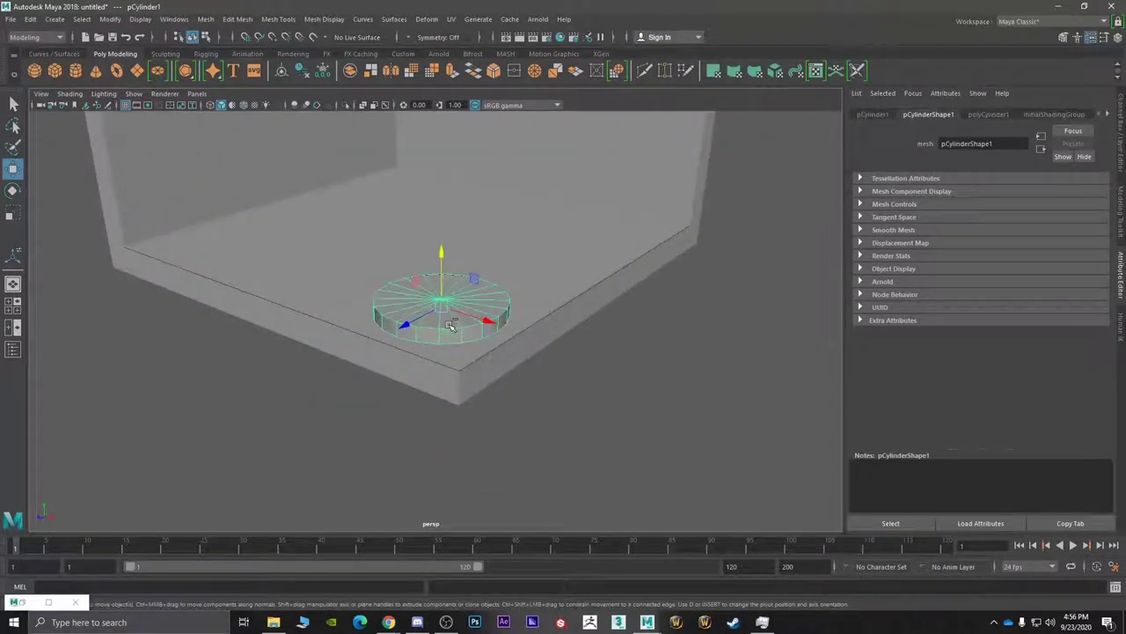
{"action": "key", "text": "ctrl+1"}
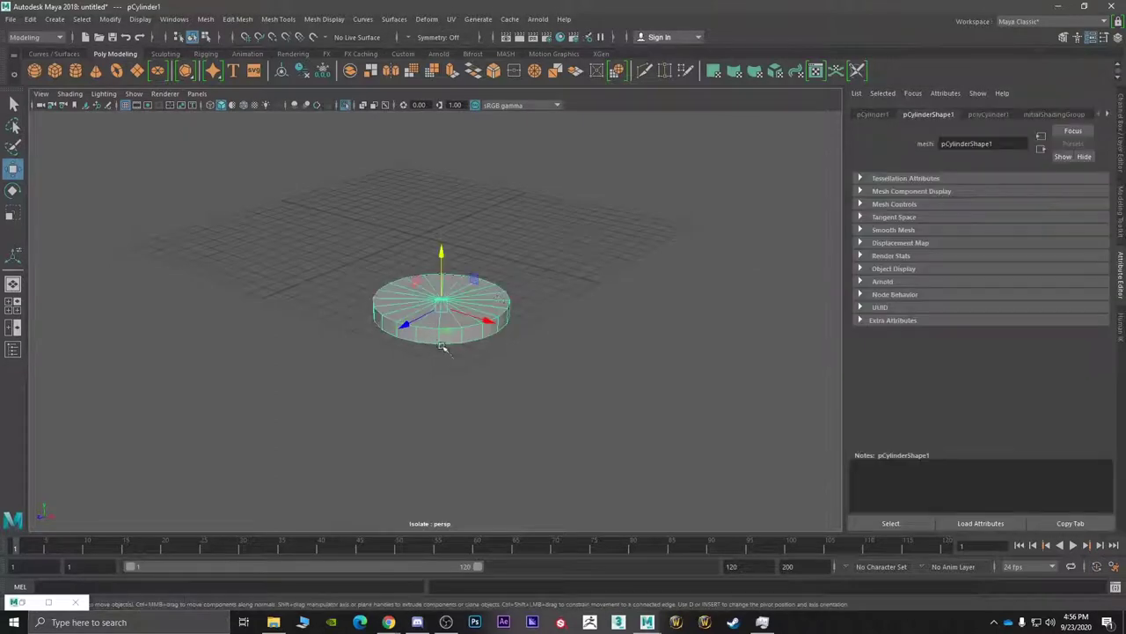
{"action": "key", "text": "ctrl+1"}
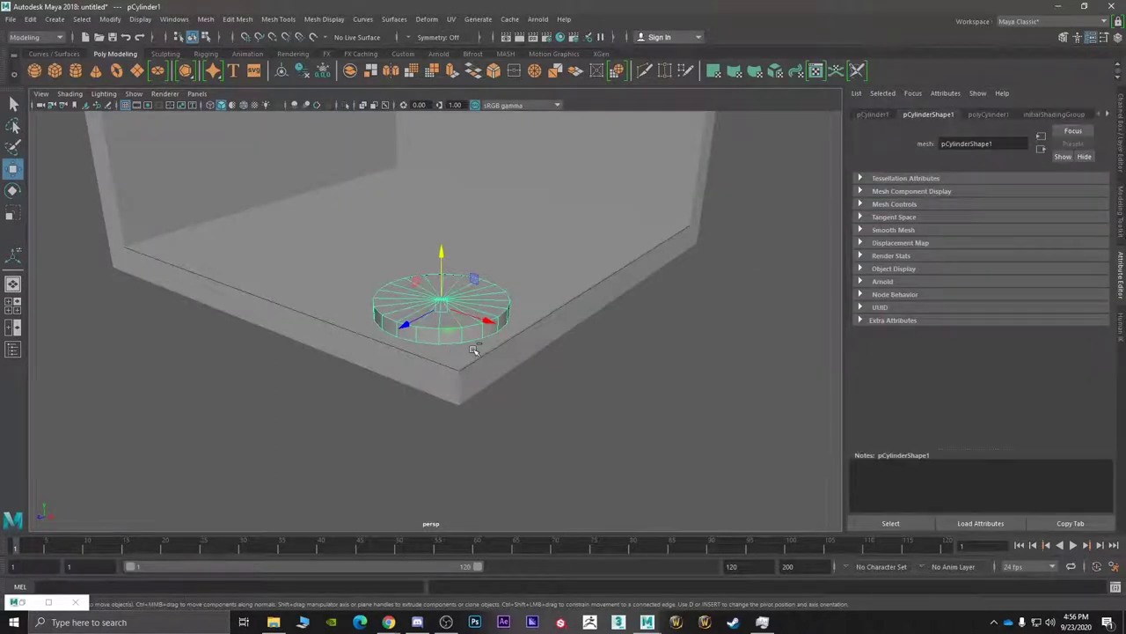
{"action": "left_click", "coordinate": [475, 388]}
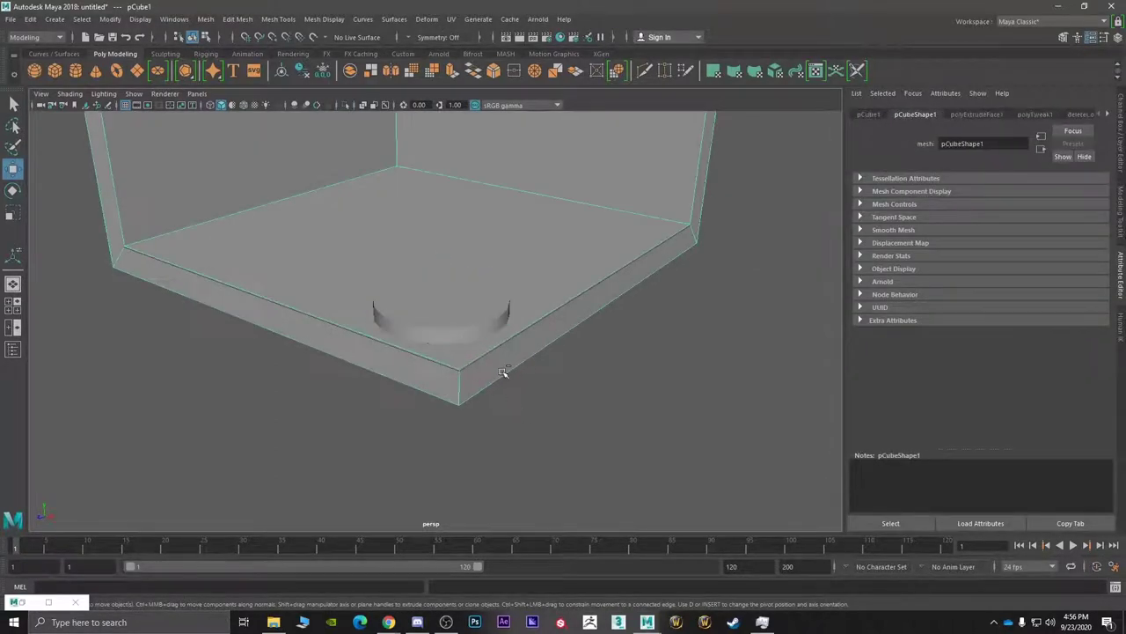
{"action": "key", "text": "ctrl+1"}
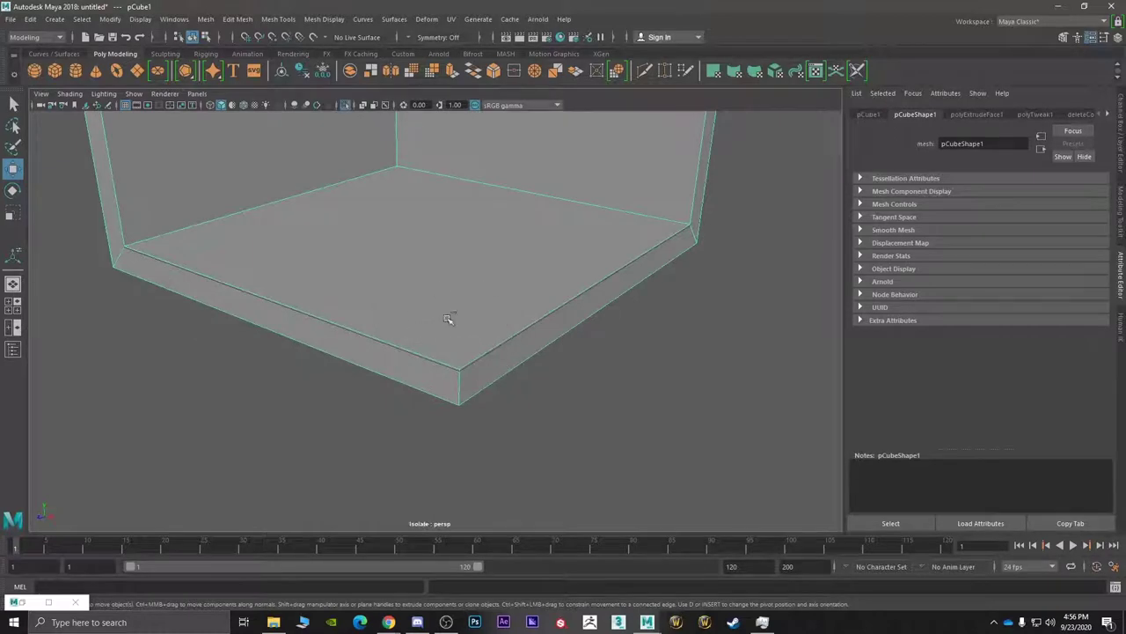
{"action": "key", "text": "ctrl+1"}
- Isolate the flat cylinder and frame it in the view
{"action": "left_click", "coordinate": [429, 321]}
{"action": "key", "text": "ctrl+1"}
{"action": "key", "text": "f"}
{"action": "left_click_drag", "start_coordinate": [438, 335], "coordinate": [434, 330], "text": "alt"}
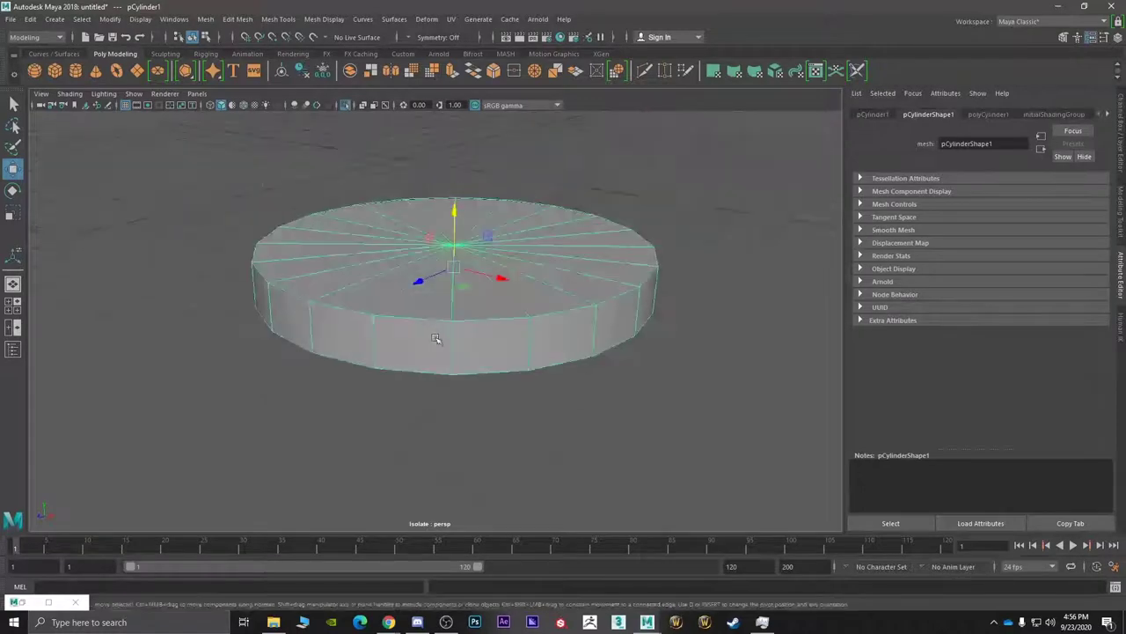
- Try the Insert Edge Loop tool on the radial edges of the cylinder's top cap
{"action": "right_click_drag", "start_coordinate": [443, 283], "coordinate": [444, 308]}
{"action": "left_click_drag", "start_coordinate": [439, 260], "coordinate": [453, 362], "text": "alt"}
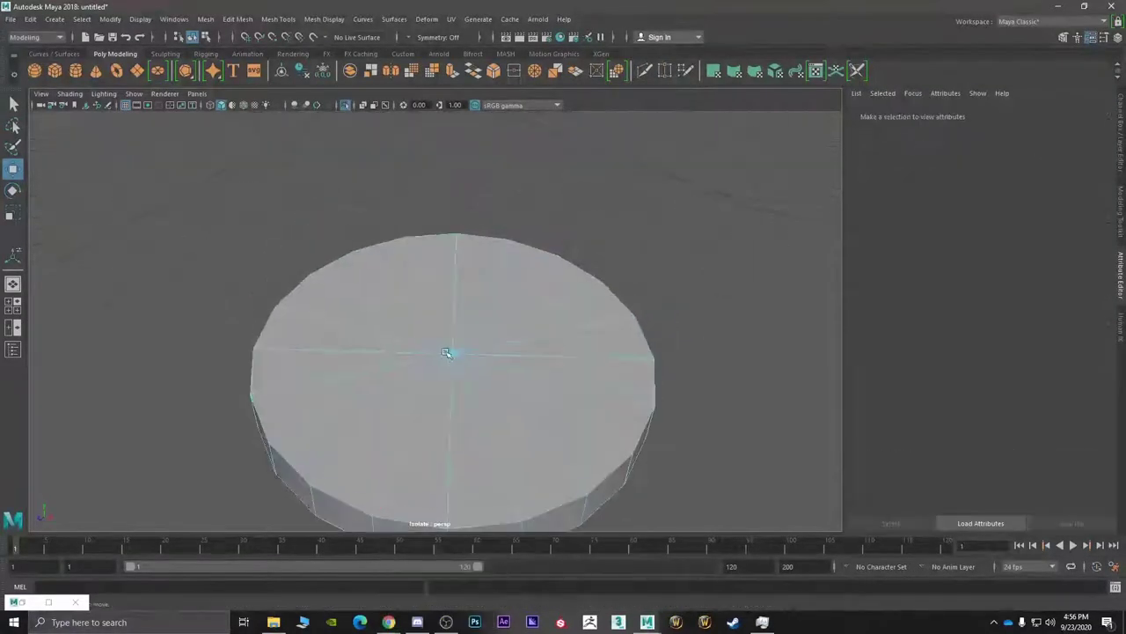
{"action": "left_click", "coordinate": [452, 403]}
{"action": "right_click_drag", "start_coordinate": [451, 404], "coordinate": [453, 486], "text": "shift"}
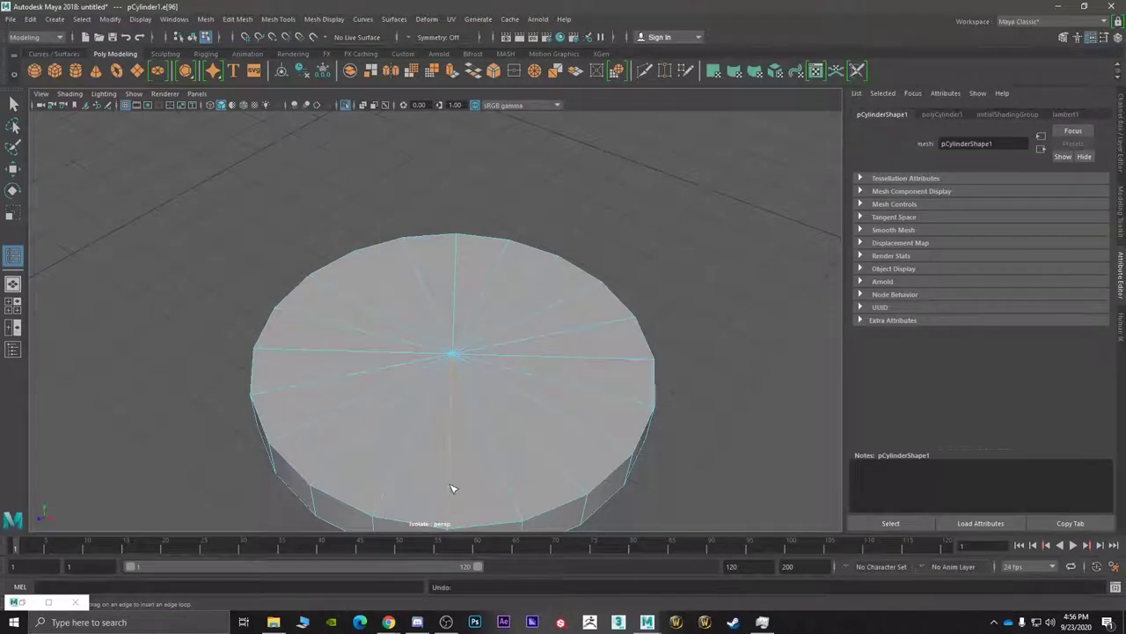
- Extrude the cylinder's top and bottom cap faces with an Offset of 0.6 and delete the inner faces
{"action": "right_click_drag", "start_coordinate": [461, 283], "coordinate": [460, 316]}
{"action": "key", "text": "q"}
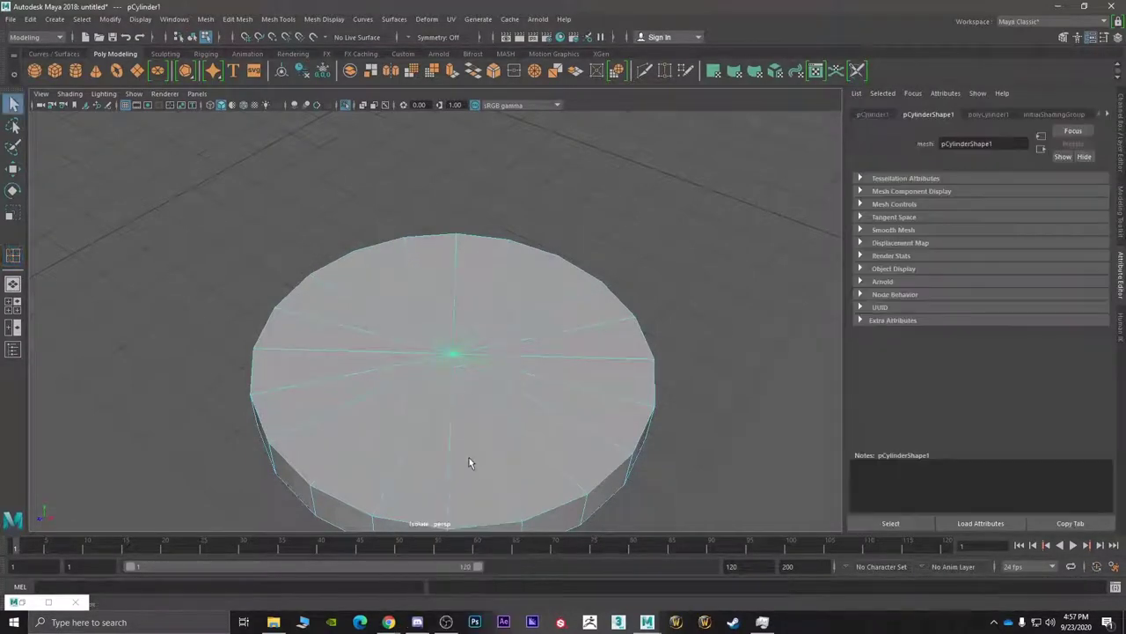
{"action": "mouse_move", "coordinate": [469, 456]}
{"action": "left_mouse_down"}
{"action": "mouse_move", "coordinate": [513, 448]}
{"action": "mouse_move", "coordinate": [553, 387]}
{"action": "mouse_move", "coordinate": [546, 329]}
{"action": "mouse_move", "coordinate": [505, 357]}
{"action": "mouse_move", "coordinate": [511, 385]}
{"action": "mouse_move", "coordinate": [525, 350]}
{"action": "left_mouse_up"}
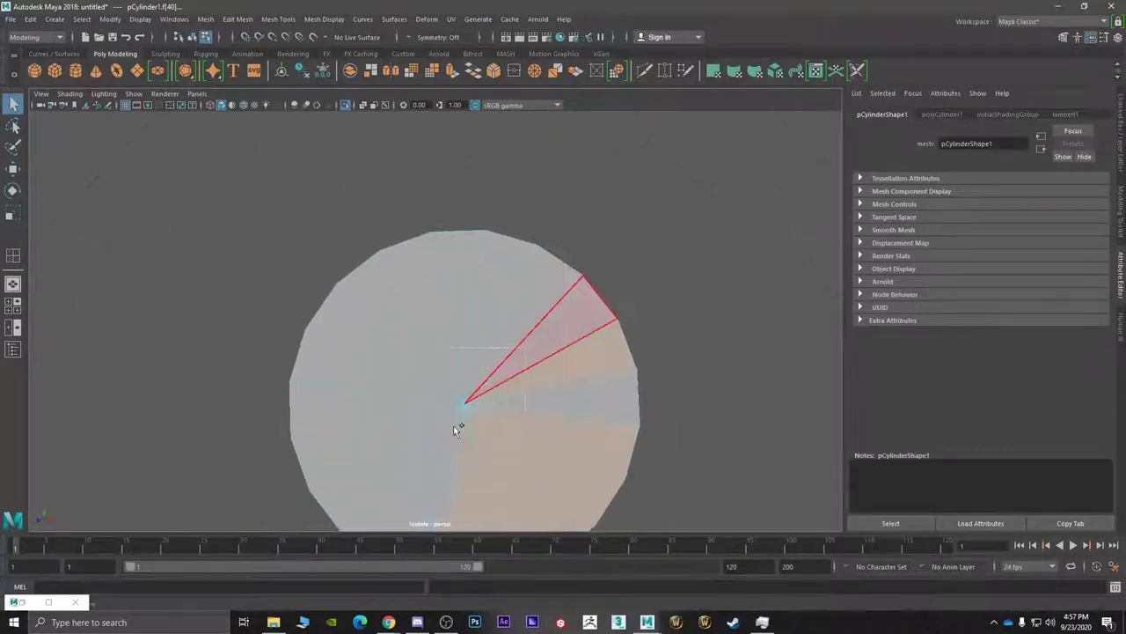
{"action": "left_click_drag", "start_coordinate": [446, 435], "coordinate": [444, 437], "text": "shift"}
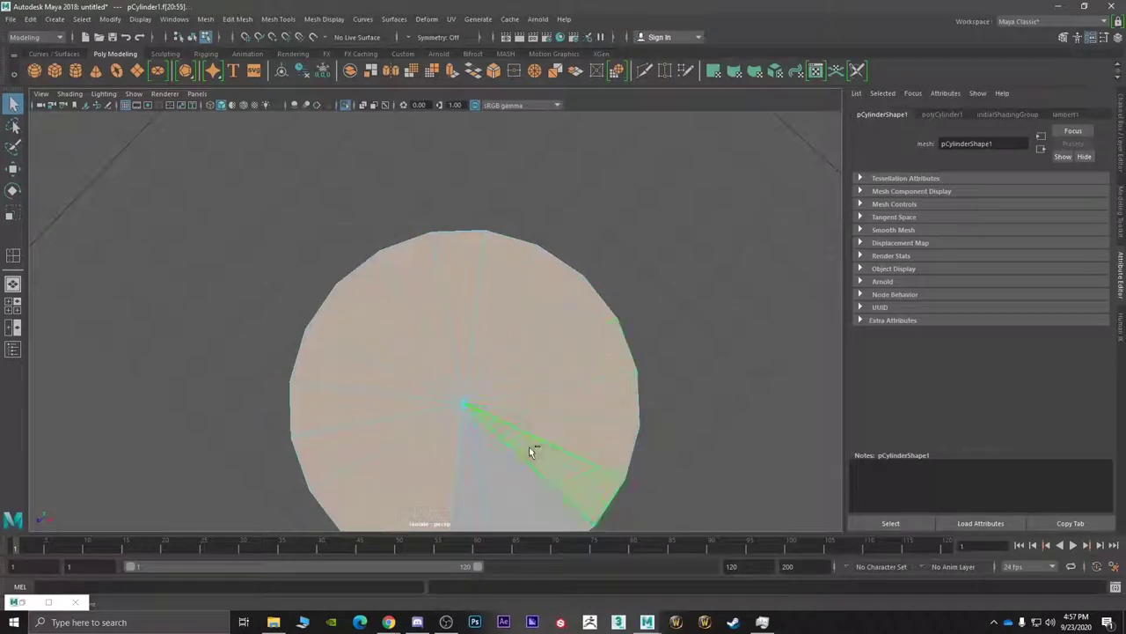
{"action": "left_click_drag", "start_coordinate": [504, 440], "coordinate": [479, 359], "text": "alt"}
{"action": "right_click", "coordinate": [480, 359], "text": "shift"}
{"action": "left_click", "coordinate": [475, 390]}
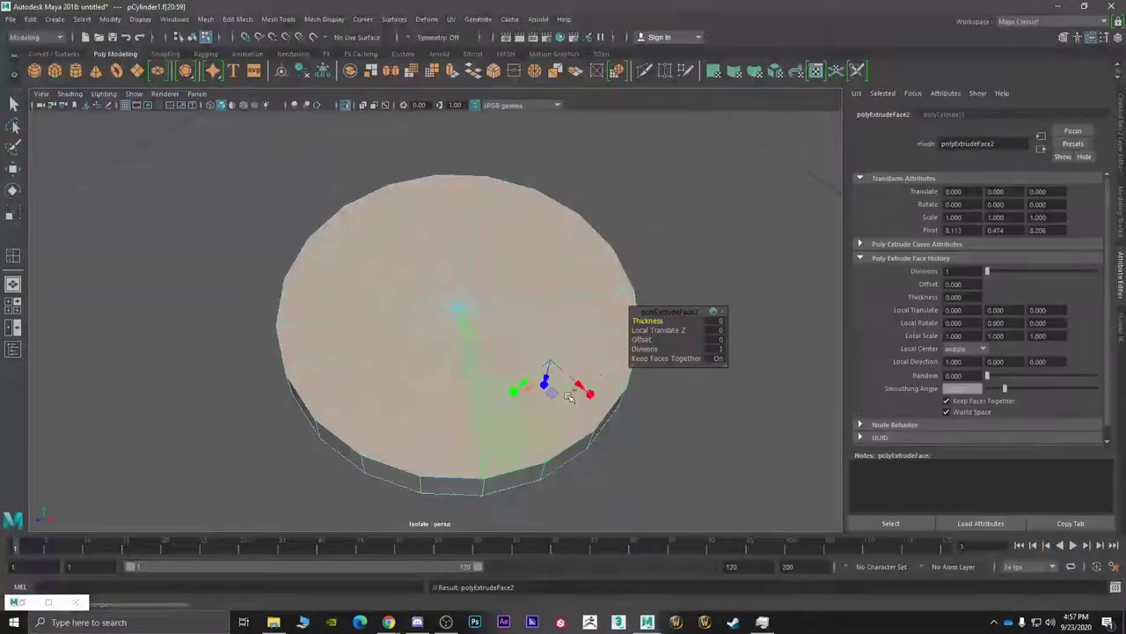
{"action": "mouse_move", "coordinate": [641, 340]}
{"action": "left_mouse_down"}
{"action": "mouse_move", "coordinate": [631, 340]}
{"action": "mouse_move", "coordinate": [643, 340]}
{"action": "left_mouse_up"}
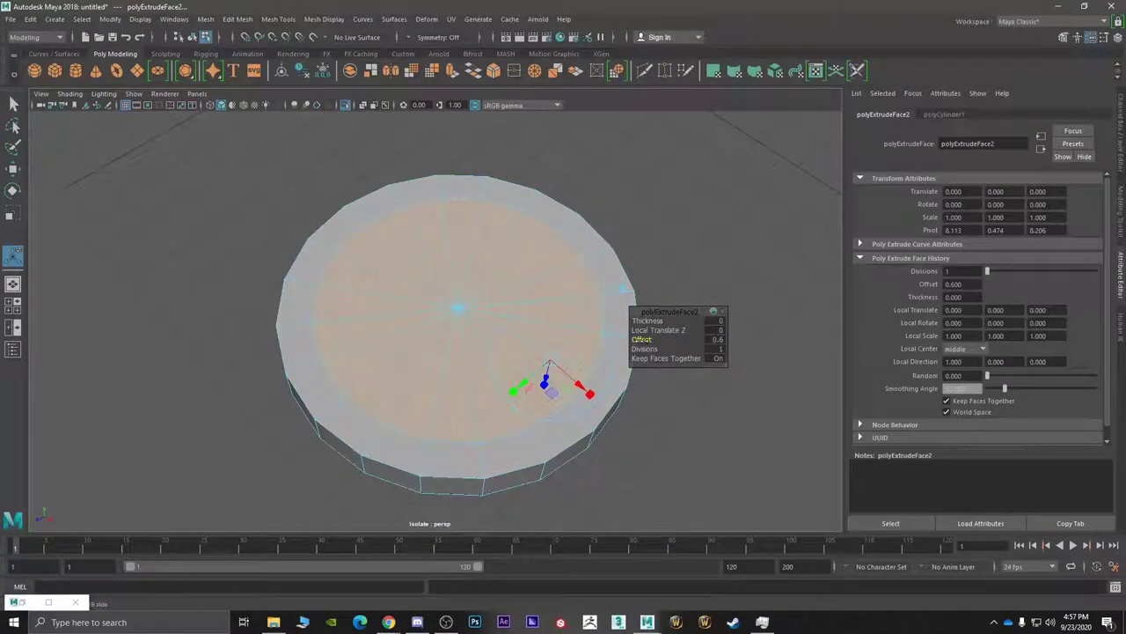
{"action": "right_click_drag", "start_coordinate": [440, 348], "coordinate": [440, 315]}
{"action": "key", "text": "Delete"}
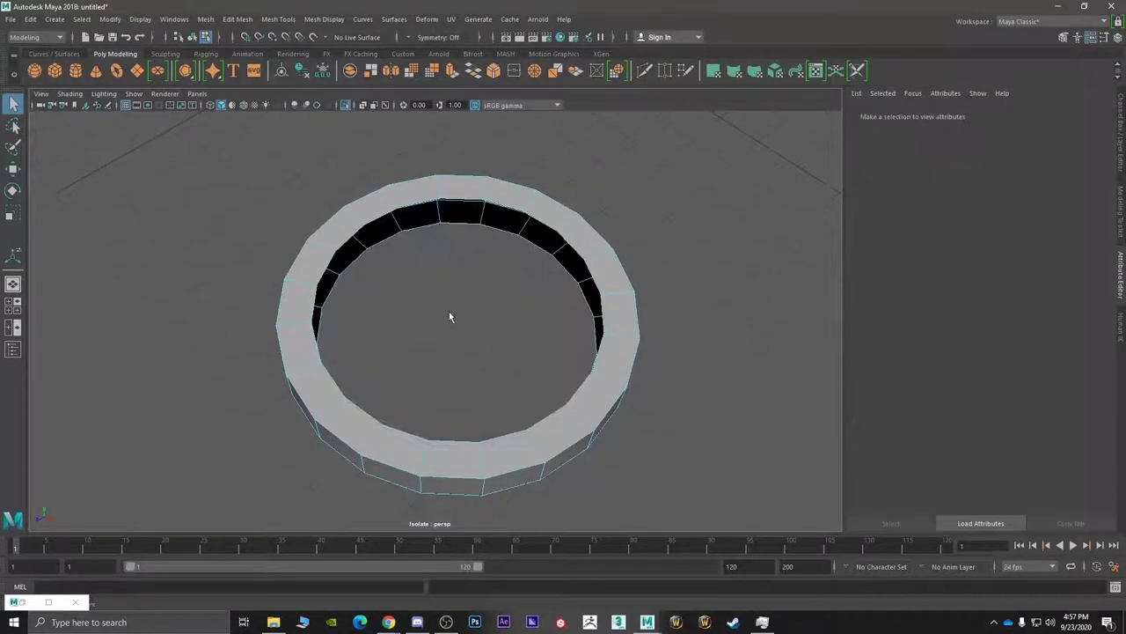
- Bridge the open upper and lower inner border edges of the ring to close its inner wall
{"action": "left_click_drag", "start_coordinate": [449, 312], "coordinate": [352, 289], "text": "alt"}
{"action": "scroll", "coordinate": [340, 266], "scroll_direction": "up", "scroll_amount": 6}
{"action": "right_click", "coordinate": [307, 245]}
{"action": "right_click_drag", "start_coordinate": [308, 245], "coordinate": [307, 276]}
{"action": "right_click_drag", "start_coordinate": [308, 213], "coordinate": [307, 183]}
{"action": "left_click", "coordinate": [306, 205]}
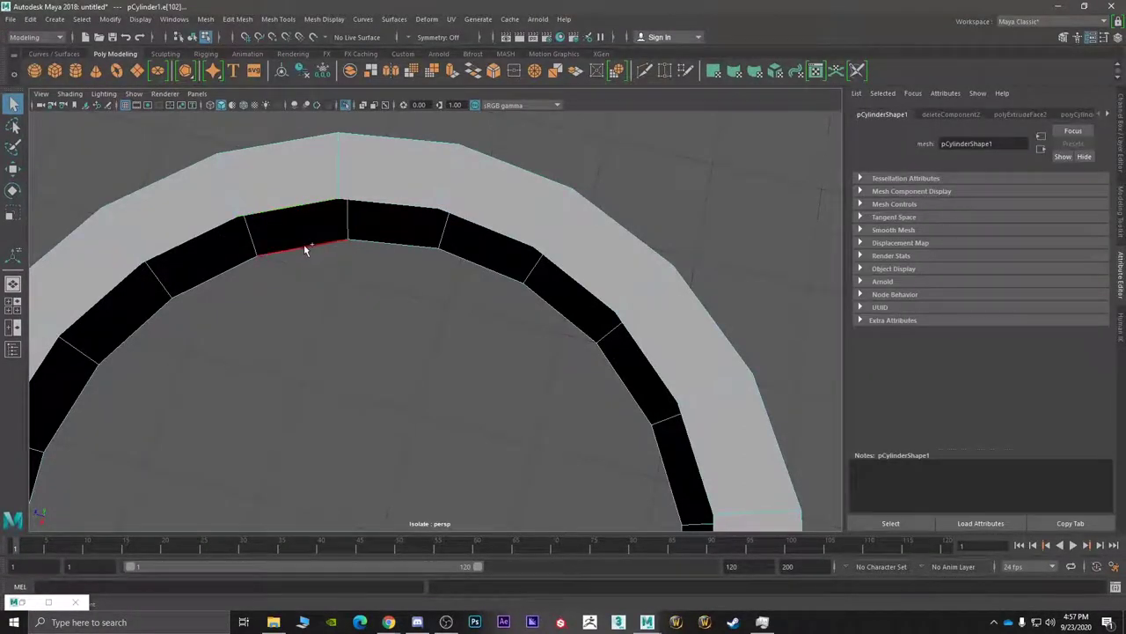
{"action": "right_click", "coordinate": [363, 280], "text": "shift"}
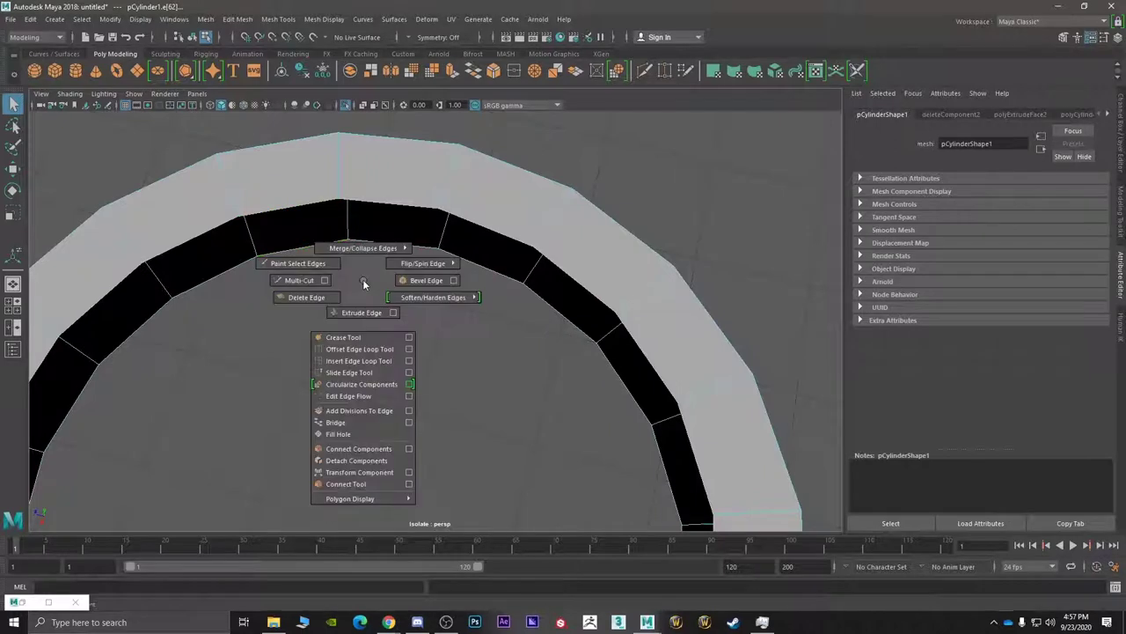
{"action": "left_click", "coordinate": [346, 424]}
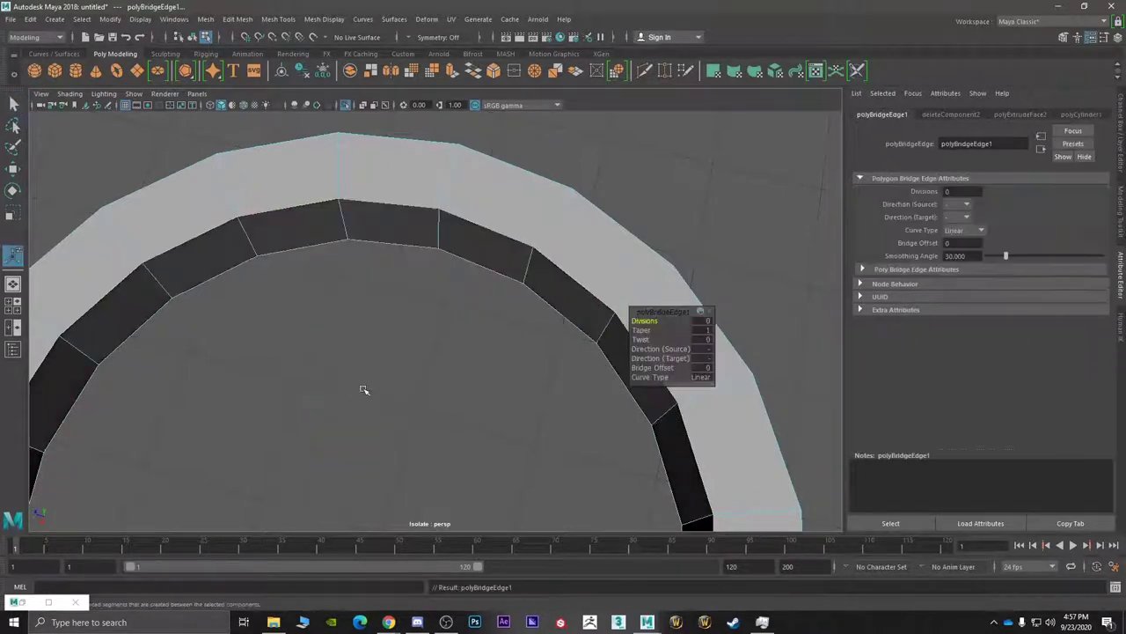
- Bevel all the crosswise edge loops around the ring with Fraction 0.2 and 2 segments
{"action": "left_click_drag", "start_coordinate": [370, 382], "coordinate": [433, 322], "text": "alt"}
{"action": "scroll", "coordinate": [379, 346], "scroll_direction": "down", "scroll_amount": 5}
{"action": "right_click", "coordinate": [431, 283]}
{"action": "mouse_move", "coordinate": [419, 267]}
{"action": "right_mouse_down"}
{"action": "mouse_move", "coordinate": [387, 286]}
{"action": "mouse_move", "coordinate": [423, 254]}
{"action": "right_mouse_up"}
{"action": "key", "text": "q"}
{"action": "left_click_drag", "start_coordinate": [656, 184], "coordinate": [141, 491]}
{"action": "left_click_drag", "start_coordinate": [491, 288], "coordinate": [190, 491]}
{"action": "left_click", "coordinate": [393, 346]}
{"action": "left_click", "coordinate": [327, 410]}
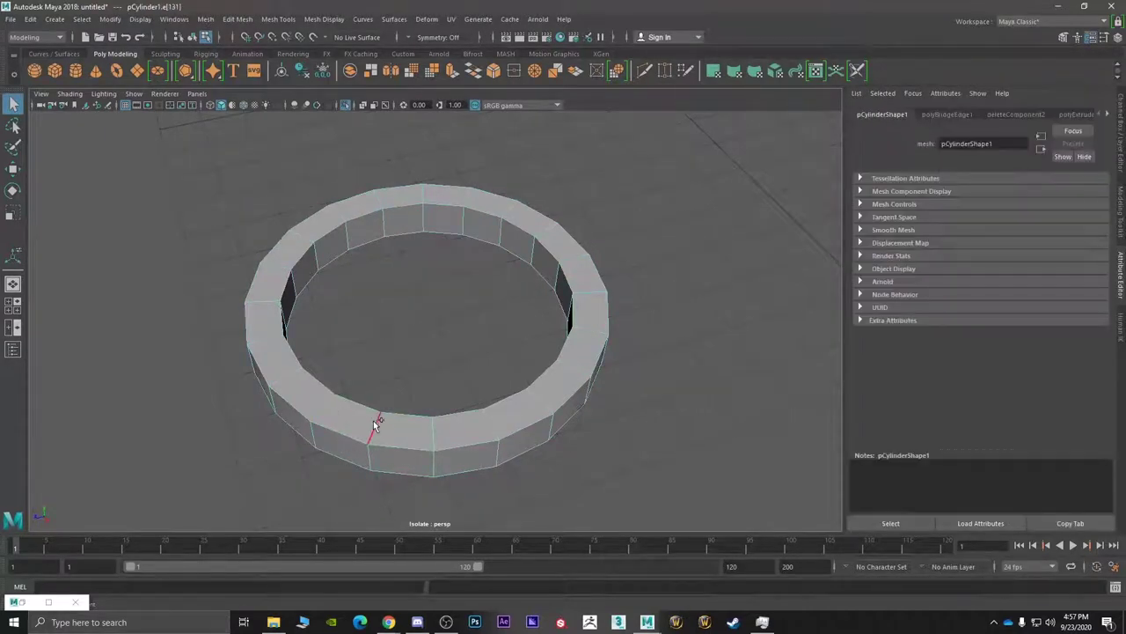
{"action": "mouse_move", "coordinate": [403, 405]}
{"action": "right_mouse_down", "text": "shift"}
{"action": "mouse_move", "coordinate": [402, 430]}
{"action": "mouse_move", "coordinate": [402, 408]}
{"action": "right_mouse_up", "text": "shift"}
{"action": "right_click", "coordinate": [402, 427], "text": "ctrl"}
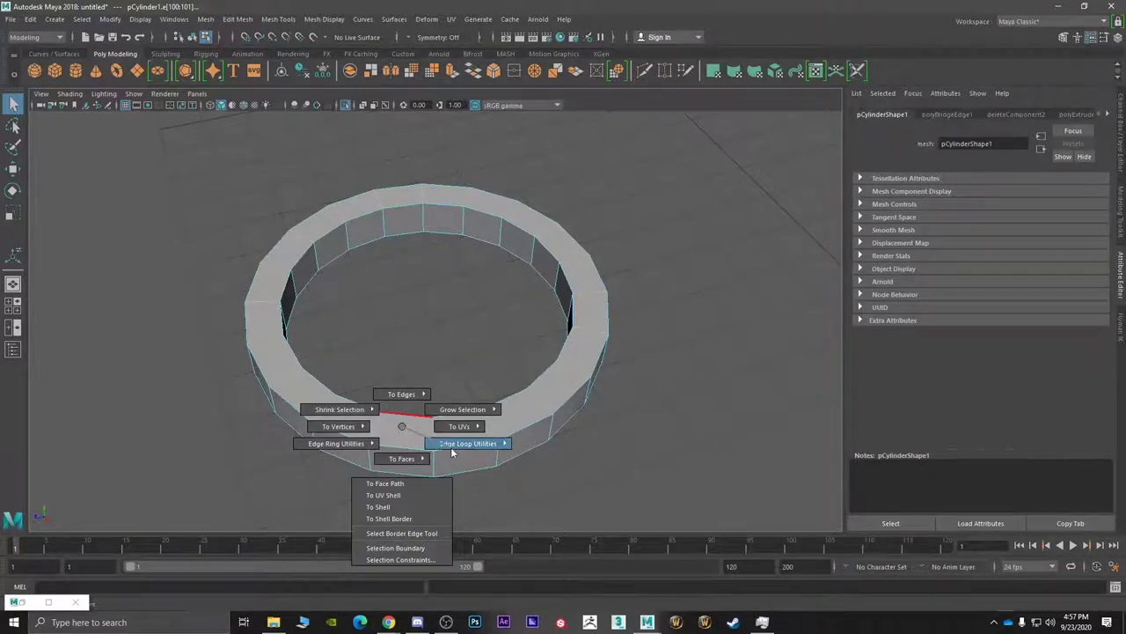
{"action": "right_click_drag", "start_coordinate": [452, 447], "coordinate": [499, 439], "text": "ctrl"}
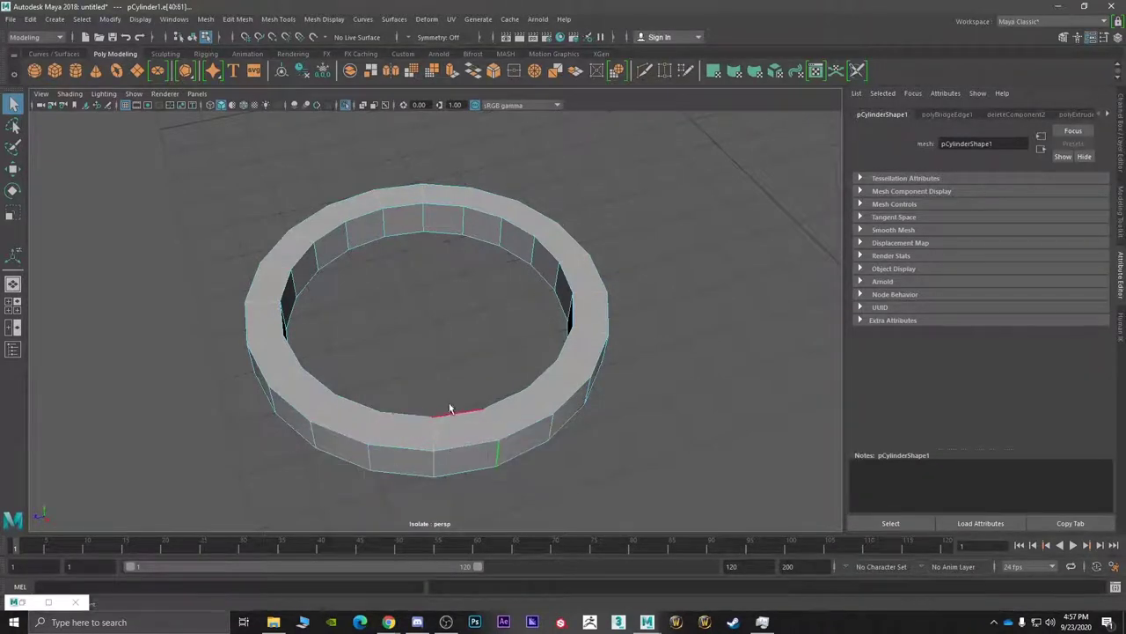
{"action": "mouse_move", "coordinate": [448, 399]}
{"action": "left_mouse_down", "text": "alt"}
{"action": "mouse_move", "coordinate": [440, 314]}
{"action": "mouse_move", "coordinate": [446, 404]}
{"action": "left_mouse_up", "text": "alt"}
{"action": "right_click_drag", "start_coordinate": [446, 404], "coordinate": [501, 409], "text": "shift"}
{"action": "left_click_drag", "start_coordinate": [648, 320], "coordinate": [666, 320]}
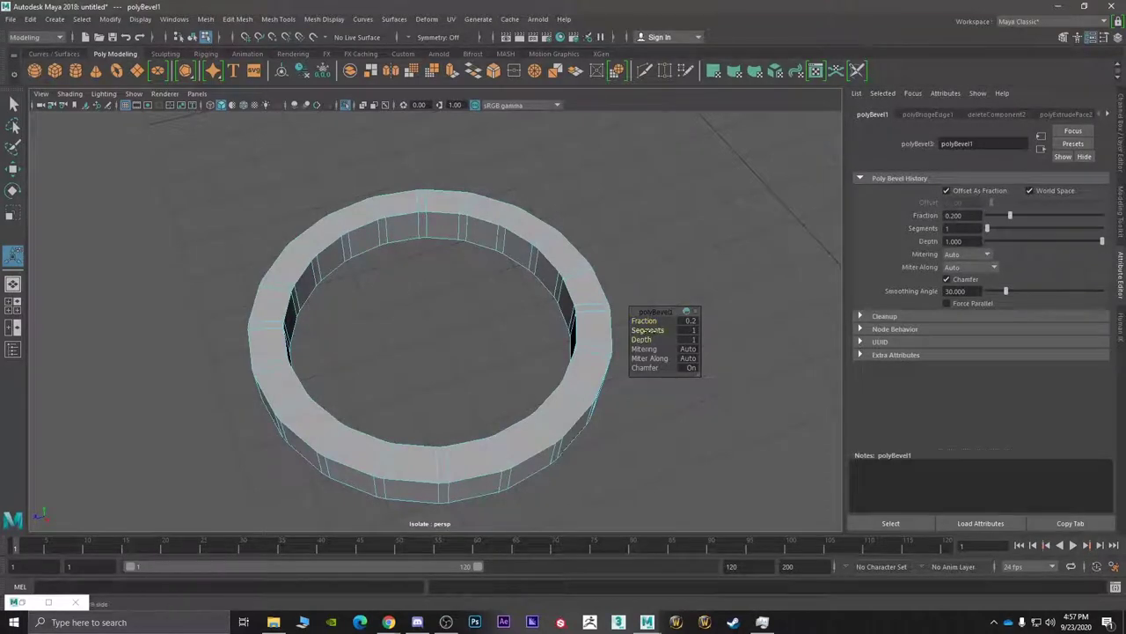
{"action": "left_click_drag", "start_coordinate": [649, 331], "coordinate": [654, 331]}
- Select the middle edge loop of every bevel around the ring and scale them inward to form grooves between the stones
{"action": "left_click_drag", "start_coordinate": [521, 374], "coordinate": [436, 347], "text": "alt"}
{"action": "right_click_drag", "start_coordinate": [435, 347], "coordinate": [460, 402], "text": "alt"}
{"action": "middle_click_drag", "start_coordinate": [474, 387], "coordinate": [435, 331], "text": "alt"}
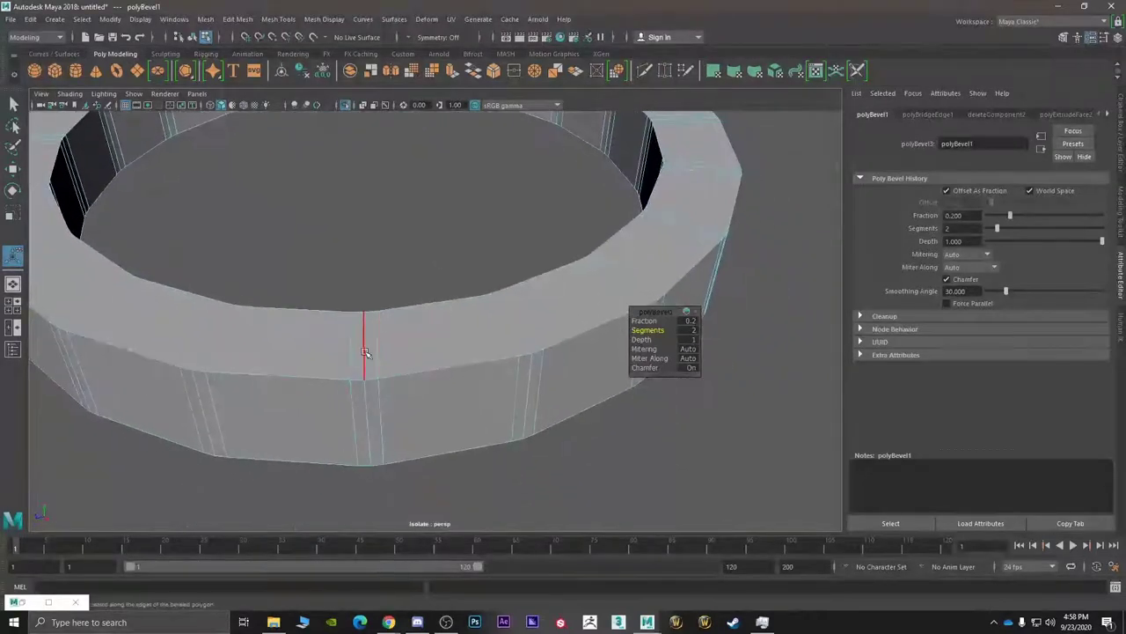
{"action": "right_click_drag", "start_coordinate": [367, 317], "coordinate": [414, 272]}
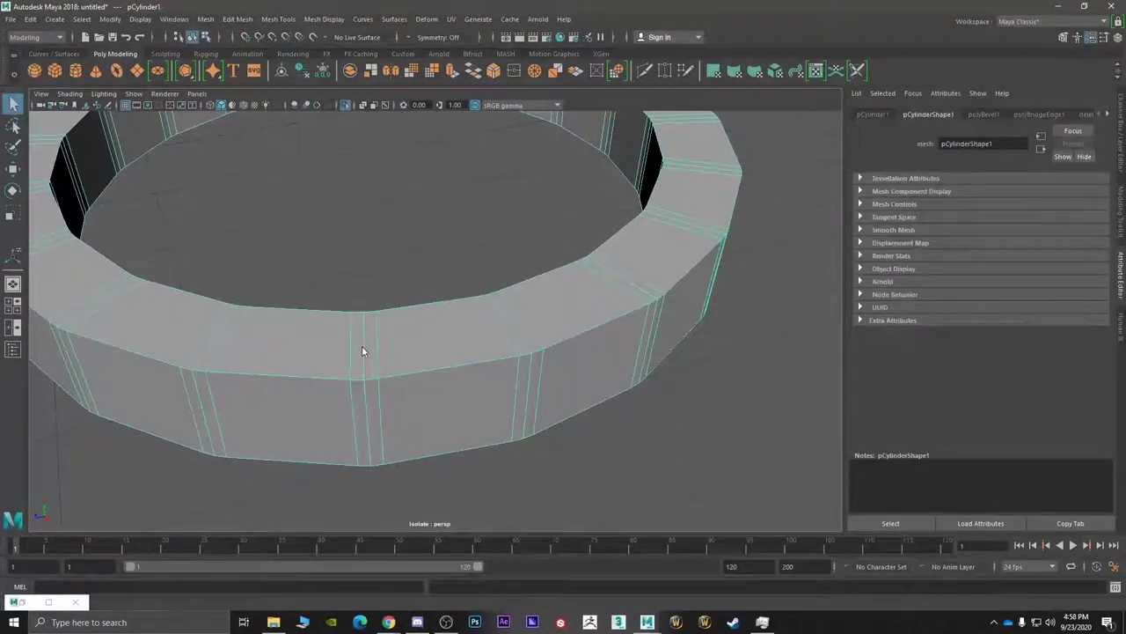
{"action": "right_click_drag", "start_coordinate": [362, 345], "coordinate": [363, 256]}
{"action": "left_click", "coordinate": [362, 332]}
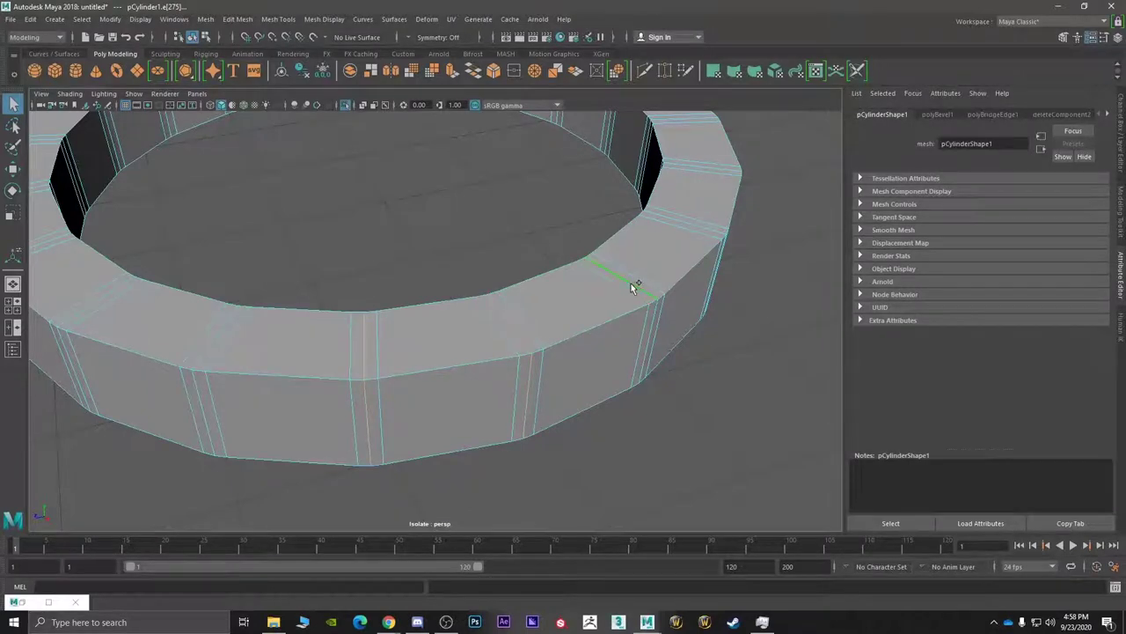
{"action": "left_click_drag", "start_coordinate": [631, 283], "coordinate": [532, 314], "text": "alt"}
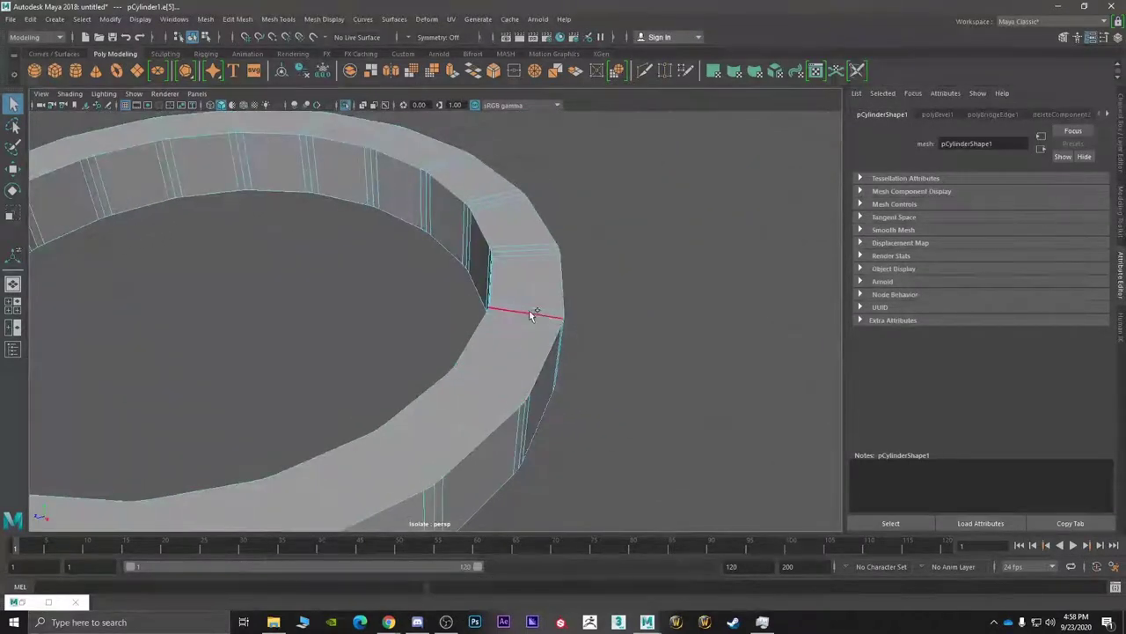
{"action": "left_click", "coordinate": [531, 314]}
{"action": "left_click", "coordinate": [523, 256]}
{"action": "left_click_drag", "start_coordinate": [523, 252], "coordinate": [421, 271], "text": "alt"}
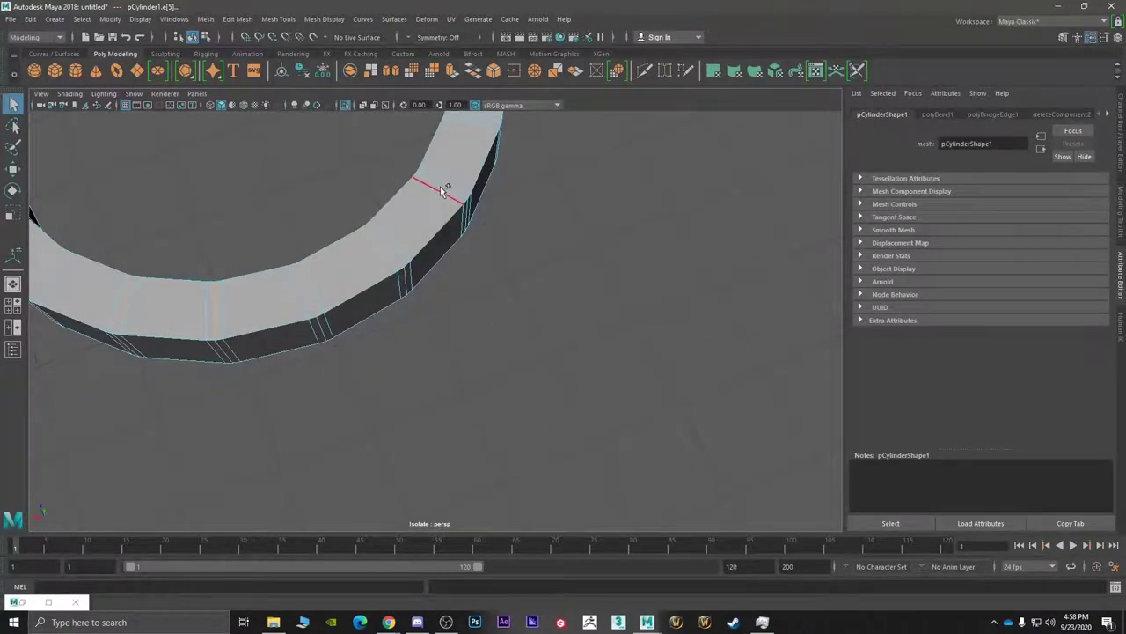
{"action": "left_click_drag", "start_coordinate": [444, 190], "coordinate": [489, 341], "text": "alt"}
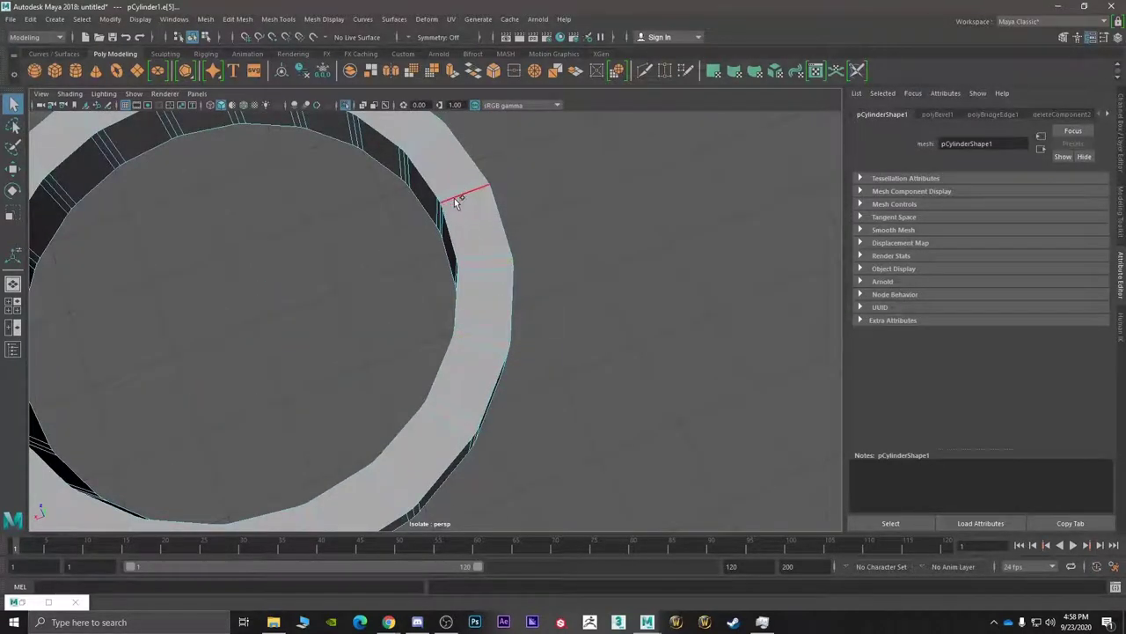
{"action": "left_click_drag", "start_coordinate": [423, 138], "coordinate": [493, 239], "text": "alt"}
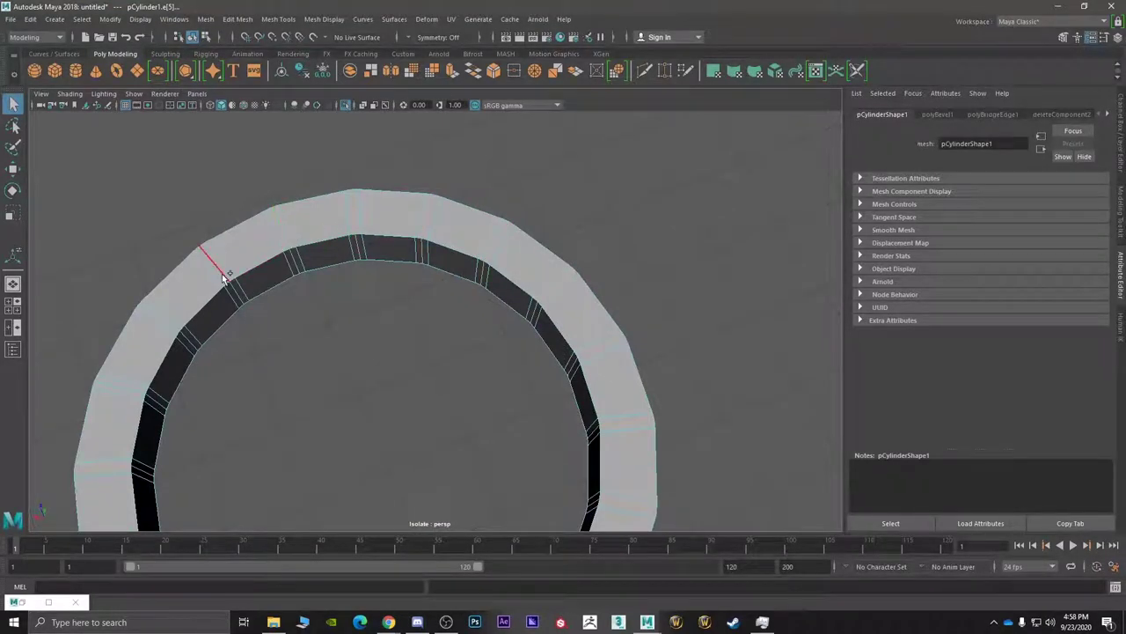
{"action": "left_click_drag", "start_coordinate": [185, 337], "coordinate": [174, 324], "text": "alt"}
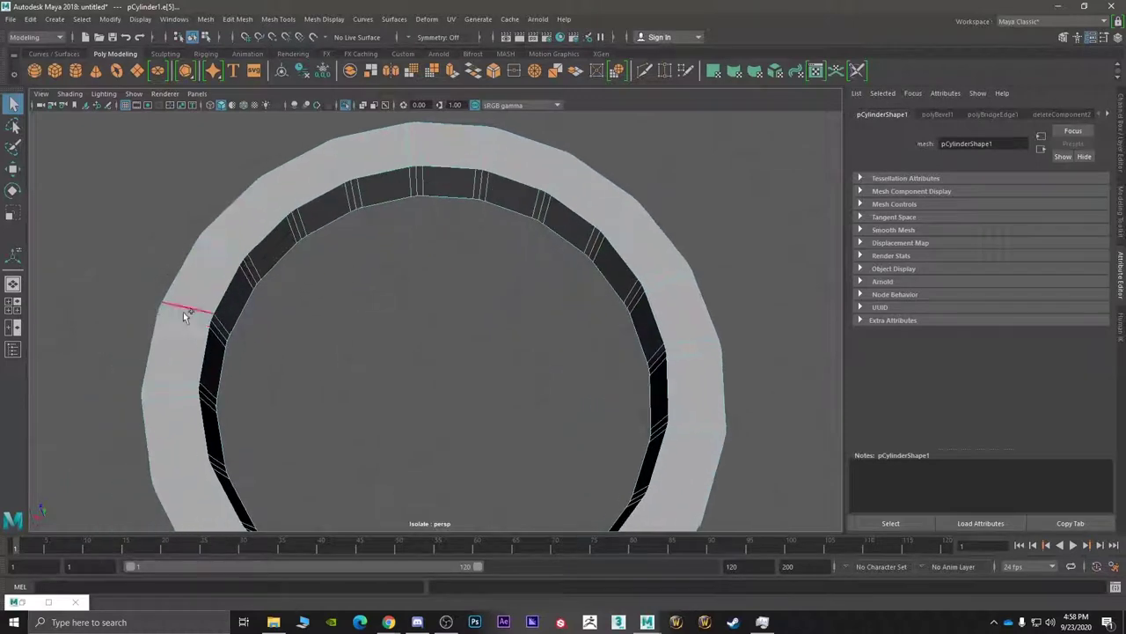
{"action": "left_click_drag", "start_coordinate": [247, 328], "coordinate": [340, 274], "text": "alt"}
{"action": "key", "text": "r"}
{"action": "left_click_drag", "start_coordinate": [480, 276], "coordinate": [471, 291]}
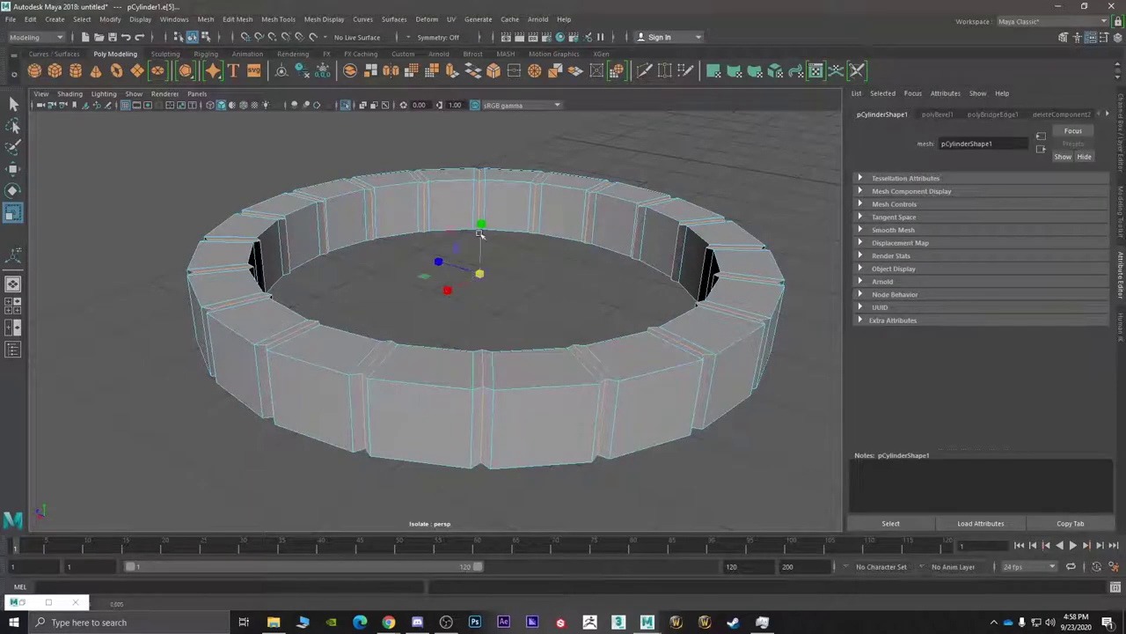
{"action": "left_click_drag", "start_coordinate": [481, 228], "coordinate": [507, 268]}
- Check the grooved ring in smooth mesh preview and return it to the unsmoothed display
{"action": "right_click_drag", "start_coordinate": [507, 283], "coordinate": [552, 248]}
{"action": "left_click_drag", "start_coordinate": [552, 248], "coordinate": [532, 296], "text": "alt"}
{"action": "scroll", "coordinate": [529, 304], "scroll_direction": "down", "scroll_amount": 4}
{"action": "left_click", "coordinate": [478, 373]}
{"action": "key", "text": "3"}
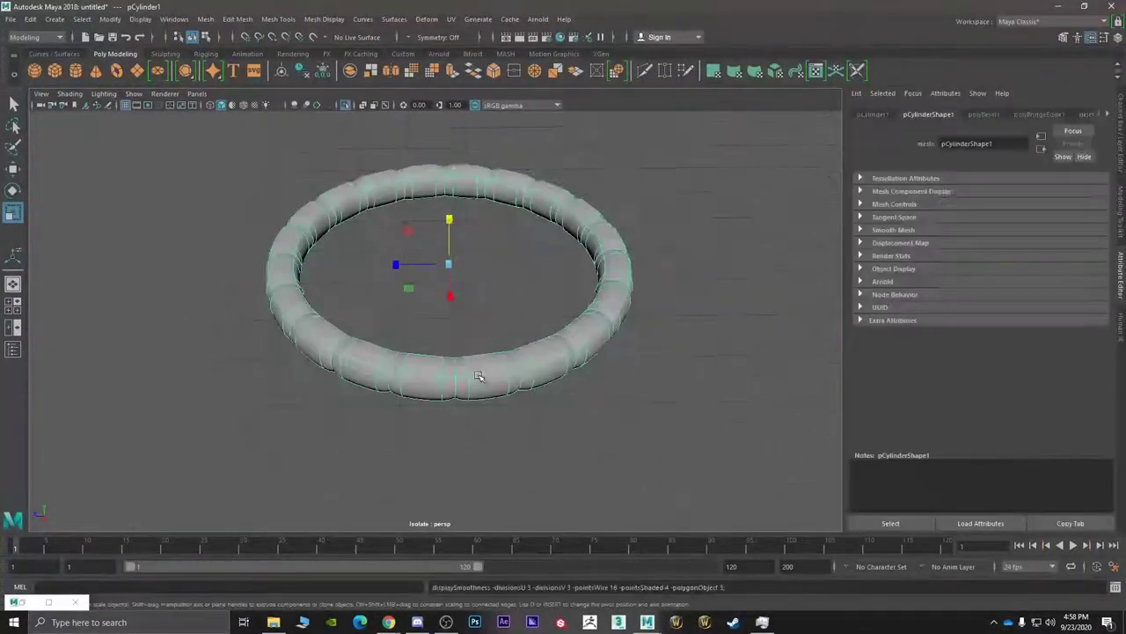
{"action": "left_click_drag", "start_coordinate": [476, 374], "coordinate": [462, 274], "text": "alt"}
{"action": "key", "text": "1"}
- Insert edge loops near the upper and lower edges of the ring's outer wall and along the borders of its top faces
{"action": "scroll", "coordinate": [457, 397], "scroll_direction": "up", "scroll_amount": 4}
{"action": "right_click_drag", "start_coordinate": [462, 274], "coordinate": [508, 334]}
{"action": "left_click", "coordinate": [515, 255]}
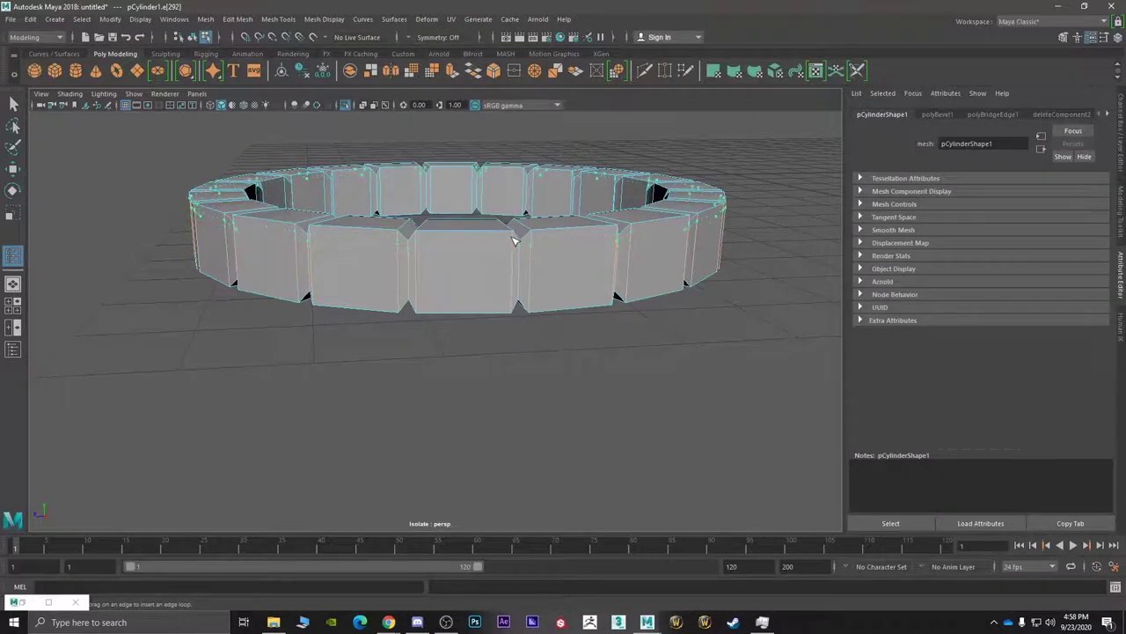
{"action": "left_click", "coordinate": [515, 272]}
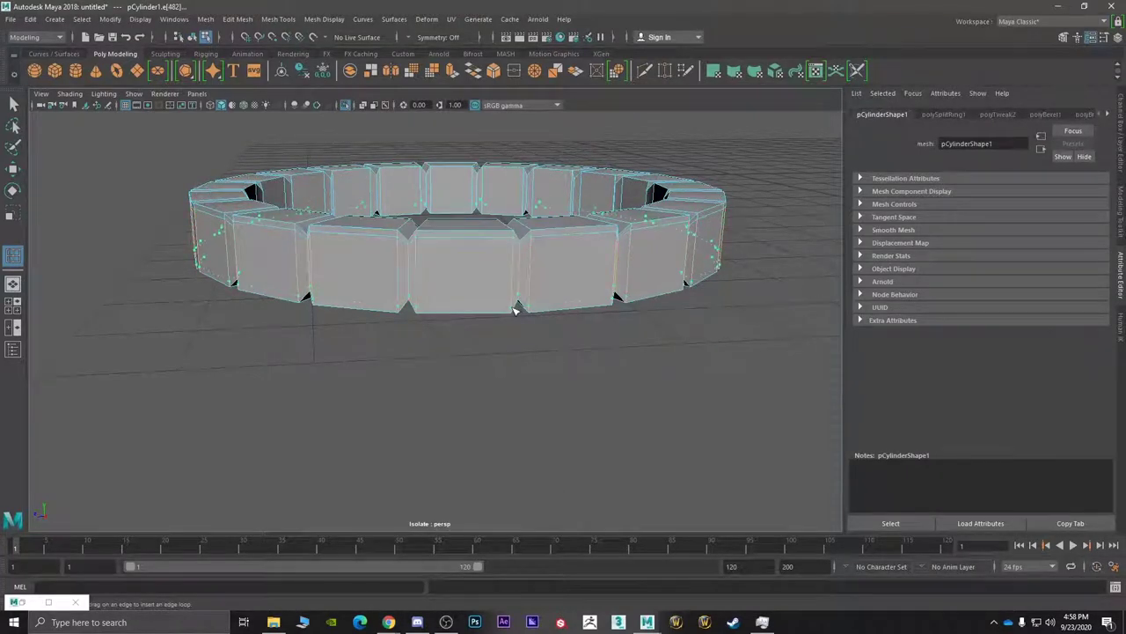
{"action": "left_click", "coordinate": [515, 310]}
{"action": "left_click_drag", "start_coordinate": [515, 310], "coordinate": [501, 322], "text": "alt"}
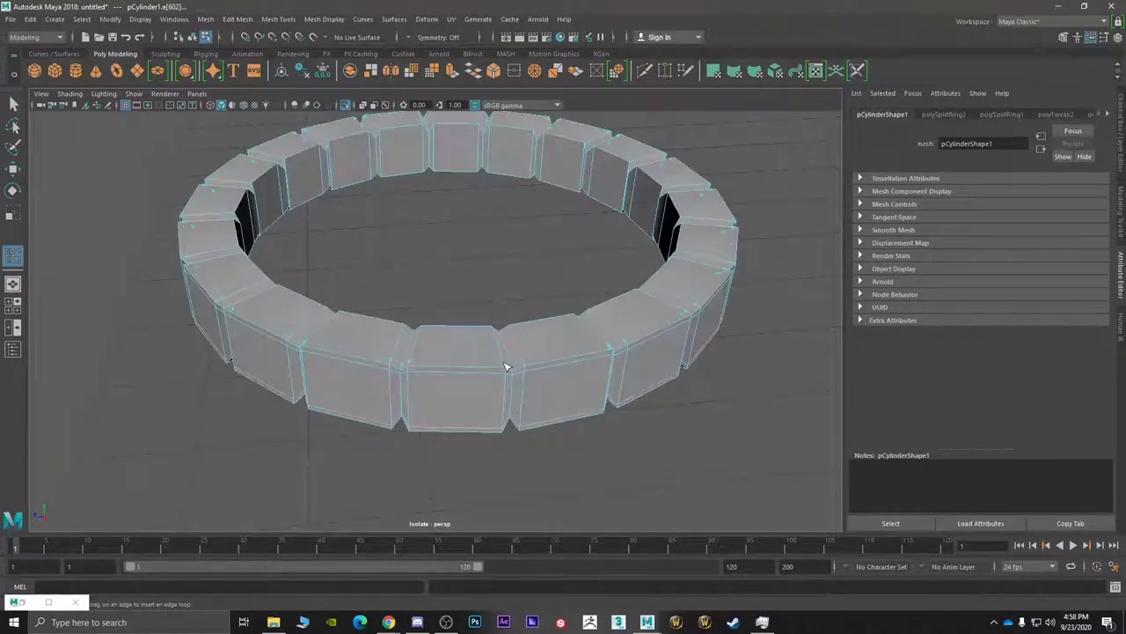
{"action": "left_click", "coordinate": [506, 366]}
{"action": "left_click_drag", "start_coordinate": [506, 366], "coordinate": [501, 345], "text": "alt"}
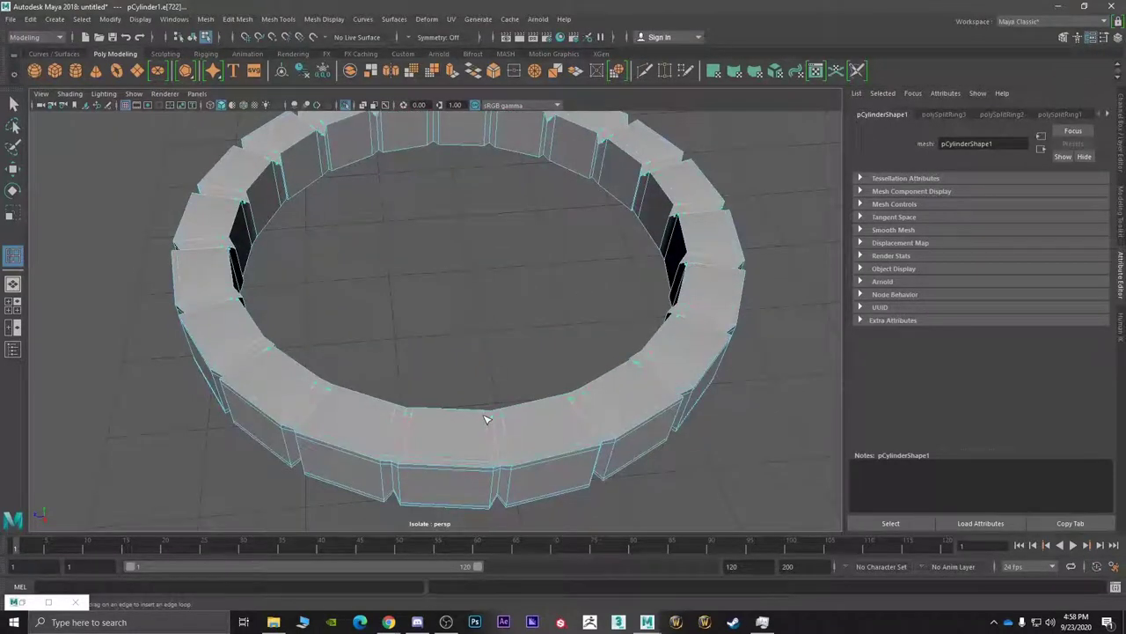
{"action": "mouse_move", "coordinate": [517, 420]}
{"action": "left_mouse_down", "text": "alt"}
{"action": "mouse_move", "coordinate": [508, 382]}
{"action": "mouse_move", "coordinate": [511, 425]}
{"action": "left_mouse_up", "text": "alt"}
{"action": "key", "text": "ctrl+z"}
- Insert edge loops along the outer and inner borders of the ring's underside
{"action": "scroll", "coordinate": [480, 460], "scroll_direction": "up", "scroll_amount": 3}
{"action": "middle_click_drag", "start_coordinate": [481, 460], "coordinate": [475, 376], "text": "alt"}
{"action": "left_click_drag", "start_coordinate": [476, 377], "coordinate": [525, 392], "text": "alt"}
{"action": "scroll", "coordinate": [526, 392], "scroll_direction": "down", "scroll_amount": 4}
{"action": "left_click_drag", "start_coordinate": [520, 255], "coordinate": [510, 305], "text": "alt"}
{"action": "middle_click_drag", "start_coordinate": [511, 305], "coordinate": [546, 364], "text": "alt"}
{"action": "scroll", "coordinate": [449, 228], "scroll_direction": "up", "scroll_amount": 3}
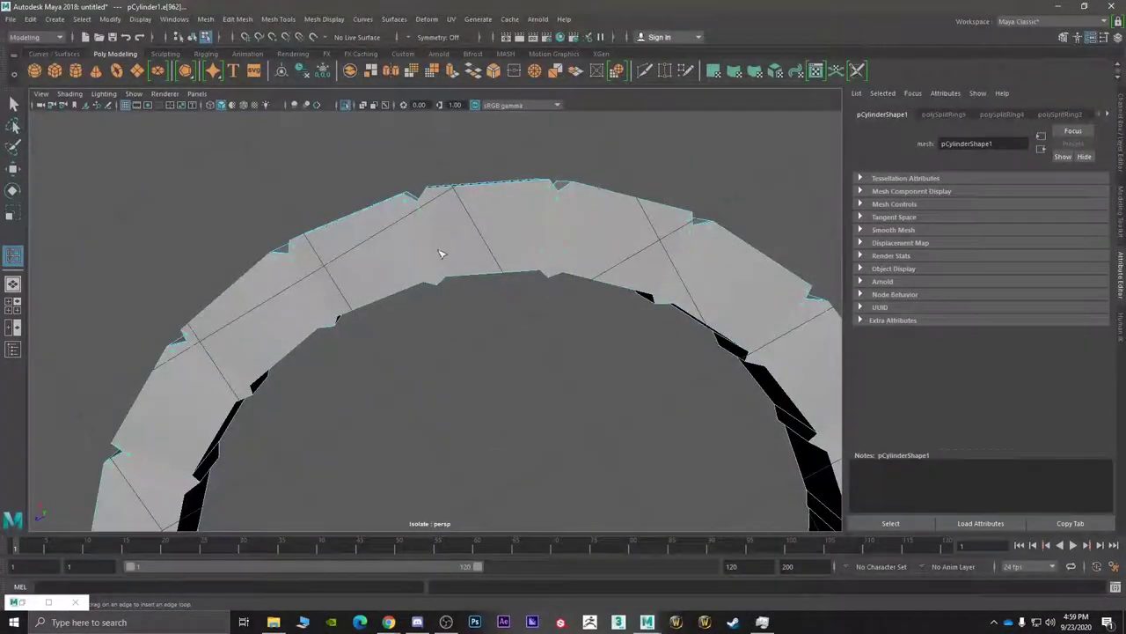
{"action": "left_click", "coordinate": [450, 270]}
- Return to object mode and display the whole ring in smooth mesh preview
{"action": "scroll", "coordinate": [453, 280], "scroll_direction": "down", "scroll_amount": 4}
{"action": "left_click_drag", "start_coordinate": [456, 283], "coordinate": [474, 424], "text": "alt"}
{"action": "right_click_drag", "start_coordinate": [453, 284], "coordinate": [525, 262]}
{"action": "left_click", "coordinate": [539, 302]}
{"action": "left_click", "coordinate": [499, 297]}
{"action": "key", "text": "3"}
{"action": "left_click", "coordinate": [509, 338]}
{"action": "mouse_move", "coordinate": [513, 379]}
{"action": "left_mouse_down", "text": "alt"}
{"action": "mouse_move", "coordinate": [588, 302]}
{"action": "mouse_move", "coordinate": [528, 374]}
{"action": "left_mouse_up", "text": "alt"}
{"action": "scroll", "coordinate": [538, 347], "scroll_direction": "down", "scroll_amount": 3}
{"action": "scroll", "coordinate": [390, 308], "scroll_direction": "up", "scroll_amount": 5}
{"action": "middle_click_drag", "start_coordinate": [390, 309], "coordinate": [548, 413], "text": "alt"}
{"action": "left_click_drag", "start_coordinate": [547, 412], "coordinate": [508, 440], "text": "alt"}
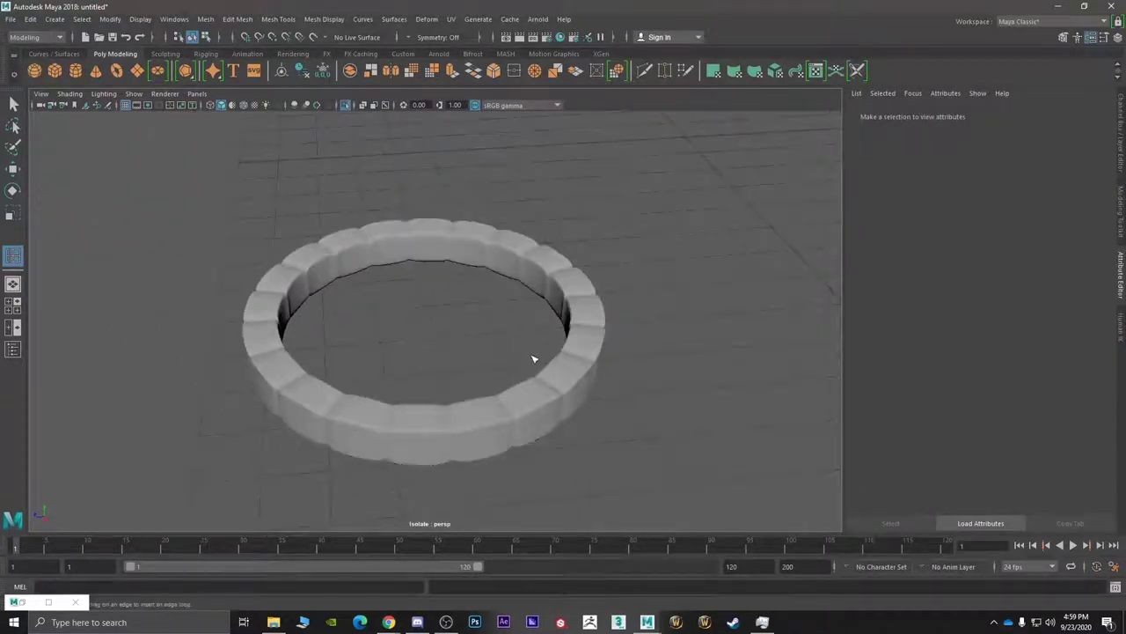
- Leave isolation so the stone ring shows together with the room shell
{"action": "key", "text": "ctrl+1"}
{"action": "left_click_drag", "start_coordinate": [493, 379], "coordinate": [467, 352], "text": "alt"}
{"action": "scroll", "coordinate": [488, 361], "scroll_direction": "down", "scroll_amount": 2}
{"action": "key", "text": "ctrl+1"}
{"action": "key", "text": "ctrl+1"}
{"action": "mouse_move", "coordinate": [454, 284]}
{"action": "right_mouse_down"}
{"action": "mouse_move", "coordinate": [458, 304]}
{"action": "mouse_move", "coordinate": [455, 287]}
{"action": "right_mouse_up"}
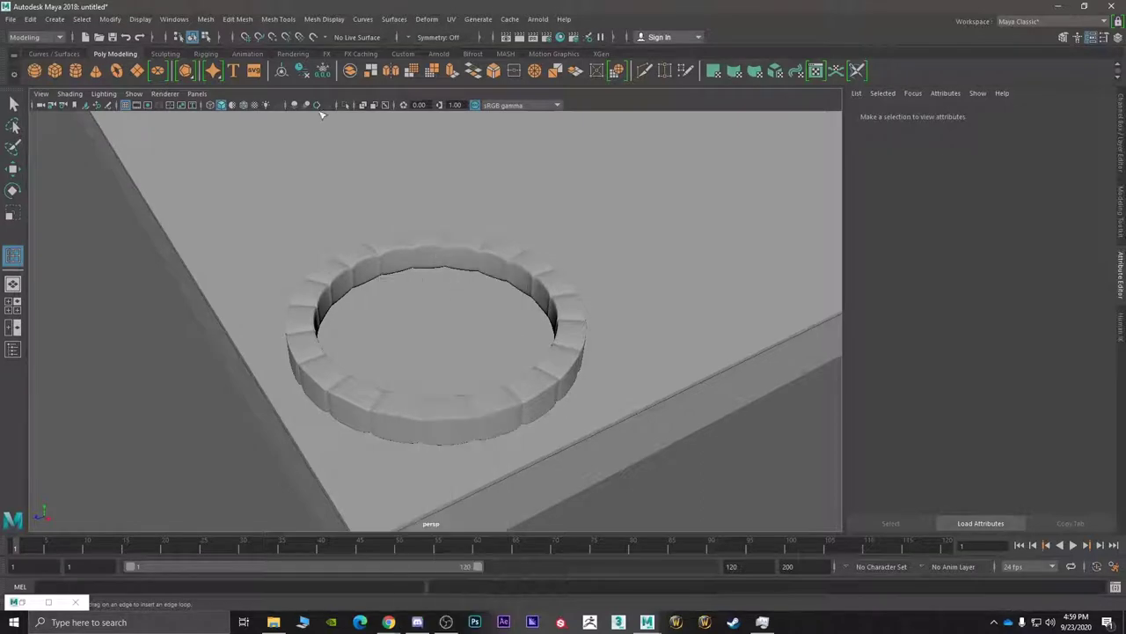
- Create a polygon cylinder and move it across the floor into the middle of the stone ring
{"action": "left_click", "coordinate": [75, 70]}
{"action": "scroll", "coordinate": [480, 229], "scroll_direction": "down", "scroll_amount": 5}
{"action": "key", "text": "w"}
{"action": "right_click_drag", "start_coordinate": [502, 179], "coordinate": [519, 172]}
{"action": "left_click_drag", "start_coordinate": [498, 212], "coordinate": [414, 354]}
- Scale the new cylinder into a thin, tall log, about 0.53 in X and Z and 3.82 in Y
{"action": "key", "text": "r"}
{"action": "left_click_drag", "start_coordinate": [428, 274], "coordinate": [427, 106]}
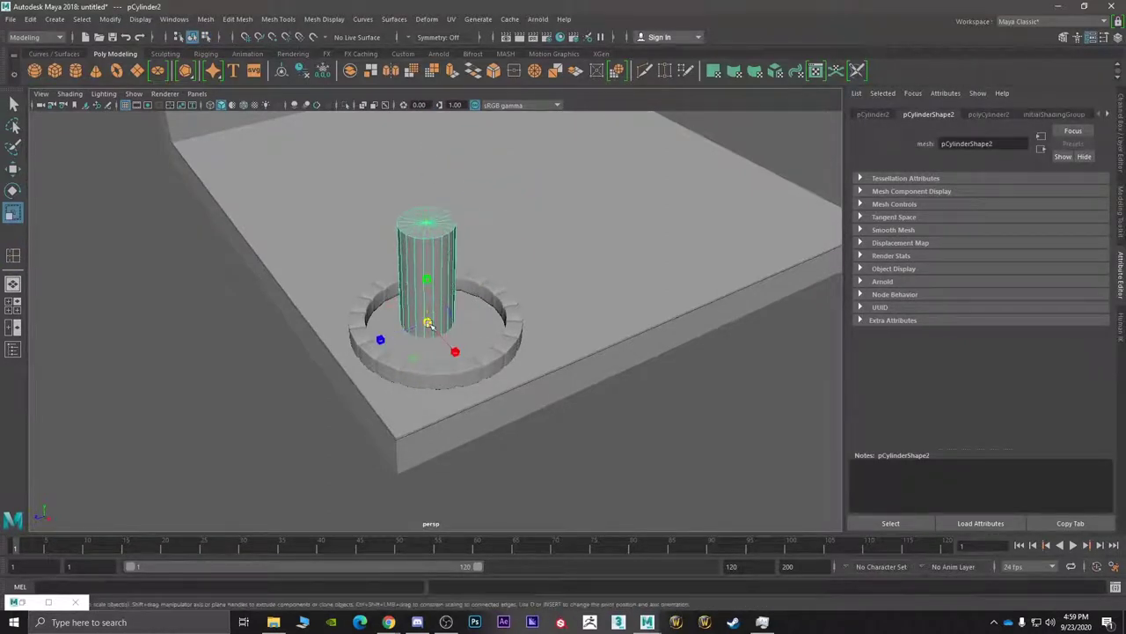
{"action": "left_click_drag", "start_coordinate": [427, 323], "coordinate": [372, 380]}
{"action": "left_click_drag", "start_coordinate": [427, 278], "coordinate": [427, 239]}
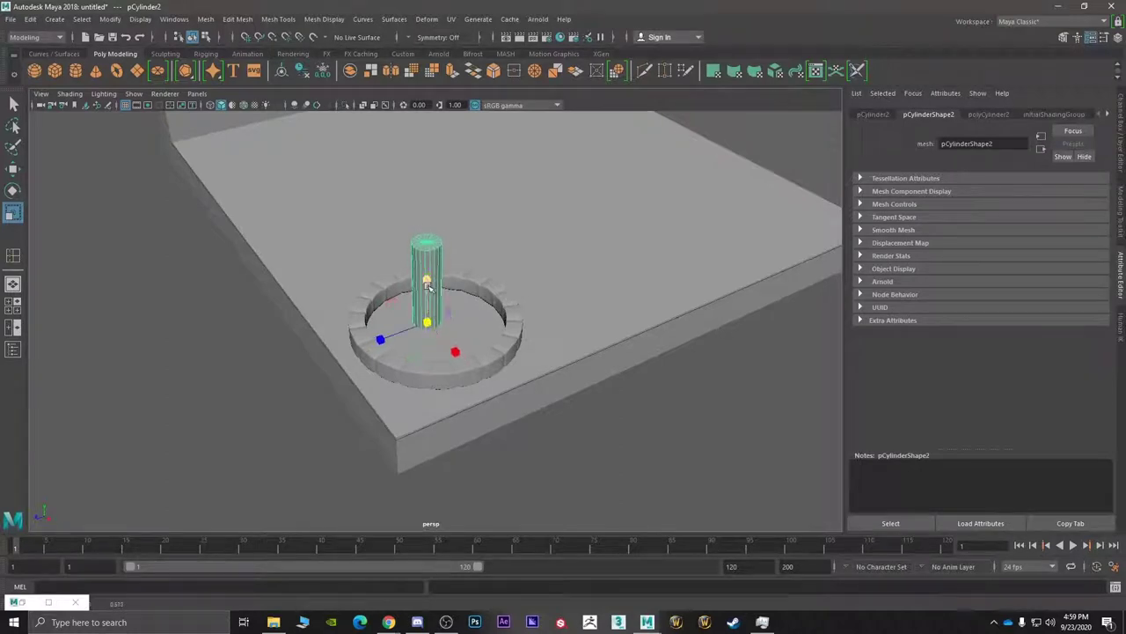
- Try to lay the thin cylinder down with a freehand rotation about its X axis
{"action": "key", "text": "w"}
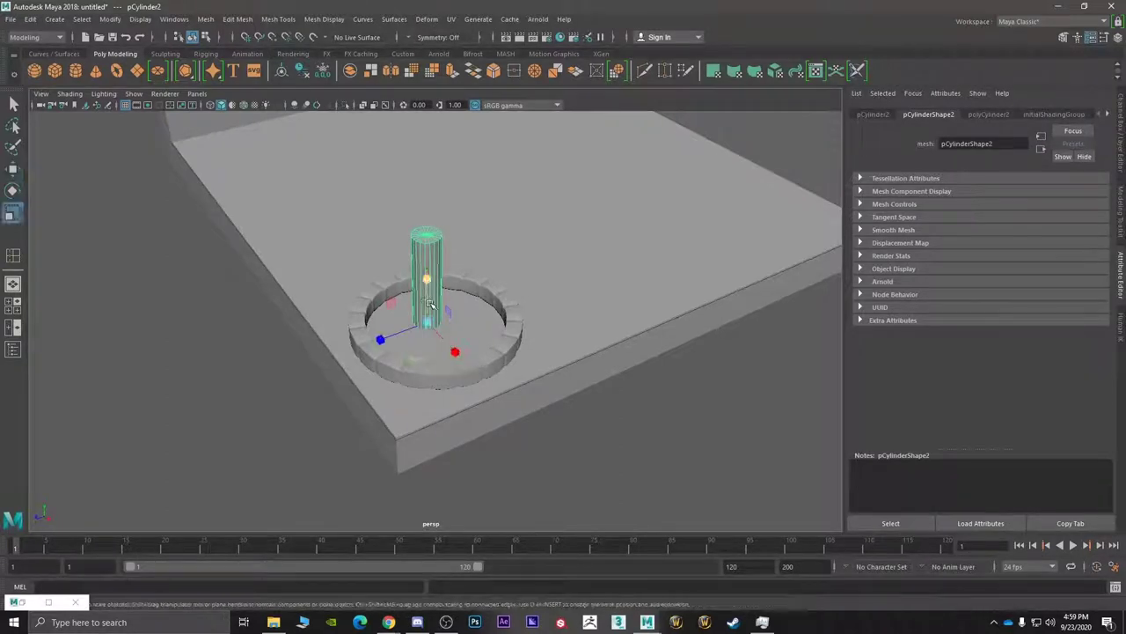
{"action": "key", "text": "e"}
{"action": "left_click_drag", "start_coordinate": [426, 317], "coordinate": [470, 246]}
{"action": "key", "text": "ctrl+z"}
{"action": "key", "text": "a"}
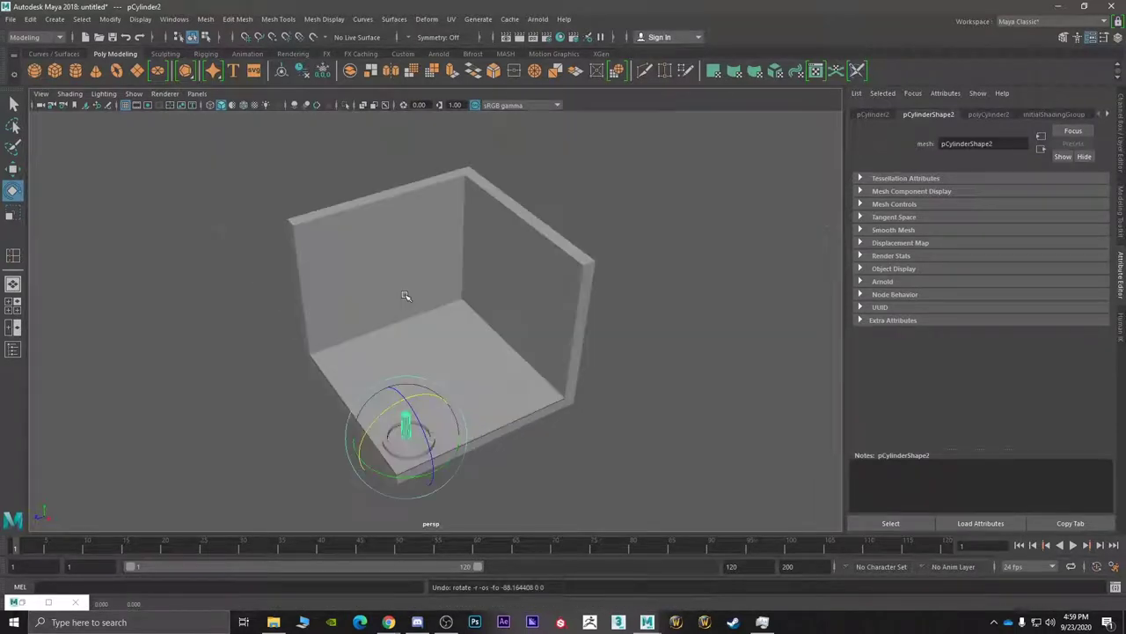
{"action": "scroll", "coordinate": [417, 367], "scroll_direction": "up", "scroll_amount": 3}
{"action": "middle_click_drag", "start_coordinate": [418, 367], "coordinate": [512, 205], "text": "alt"}
{"action": "scroll", "coordinate": [502, 229], "scroll_direction": "up", "scroll_amount": 5}
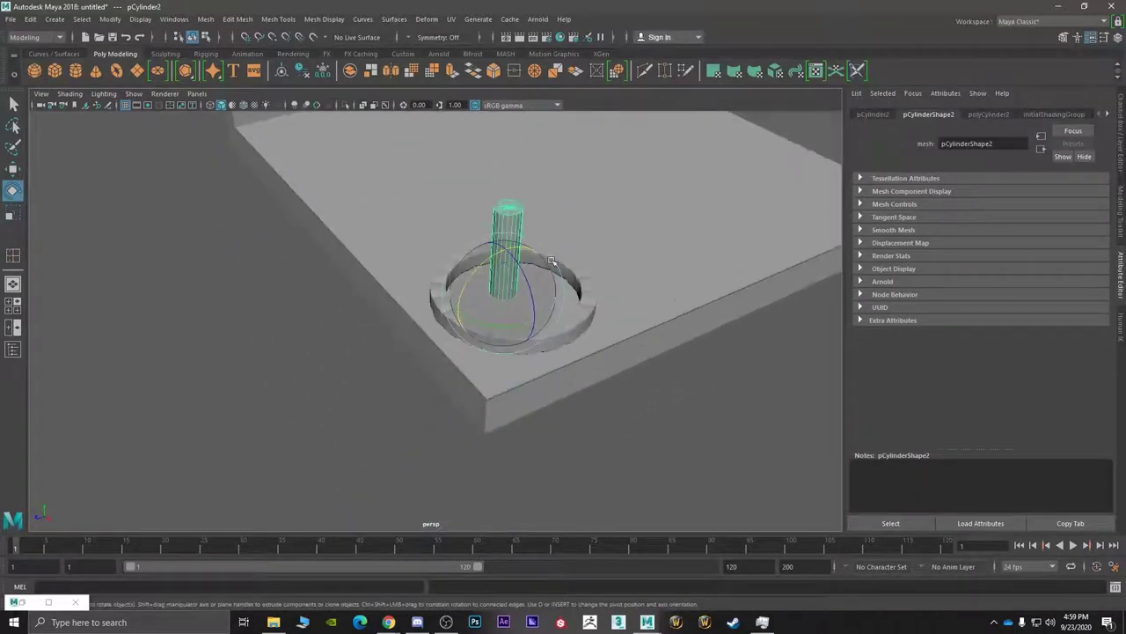
{"action": "middle_click_drag", "start_coordinate": [535, 253], "coordinate": [447, 322], "text": "alt"}
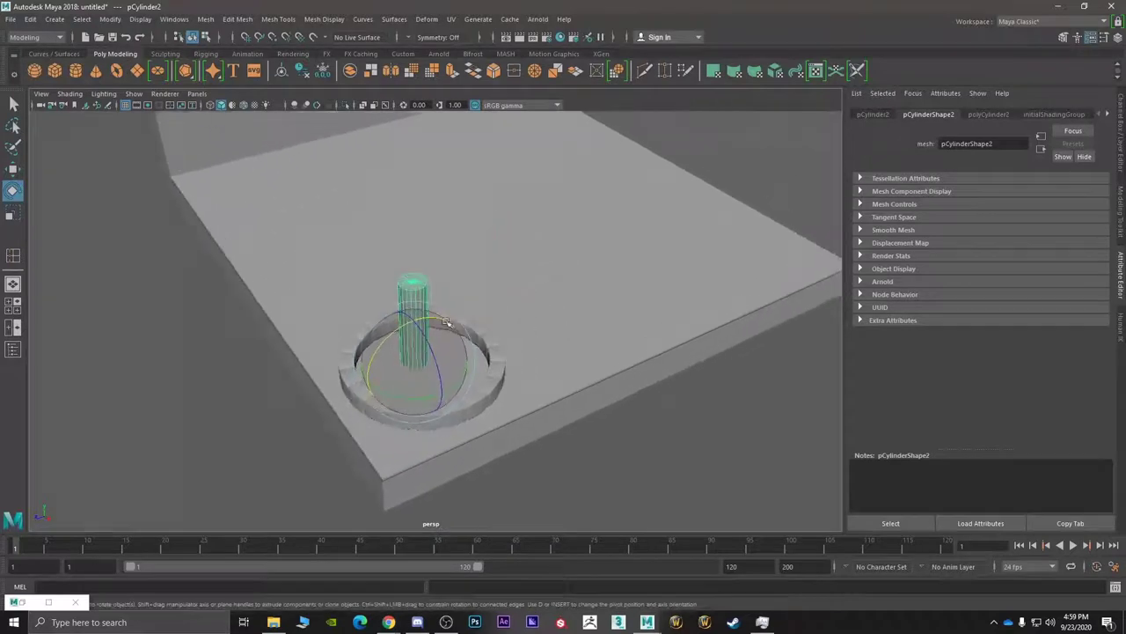
{"action": "left_click", "coordinate": [1103, 39]}
{"action": "left_click", "coordinate": [368, 165]}
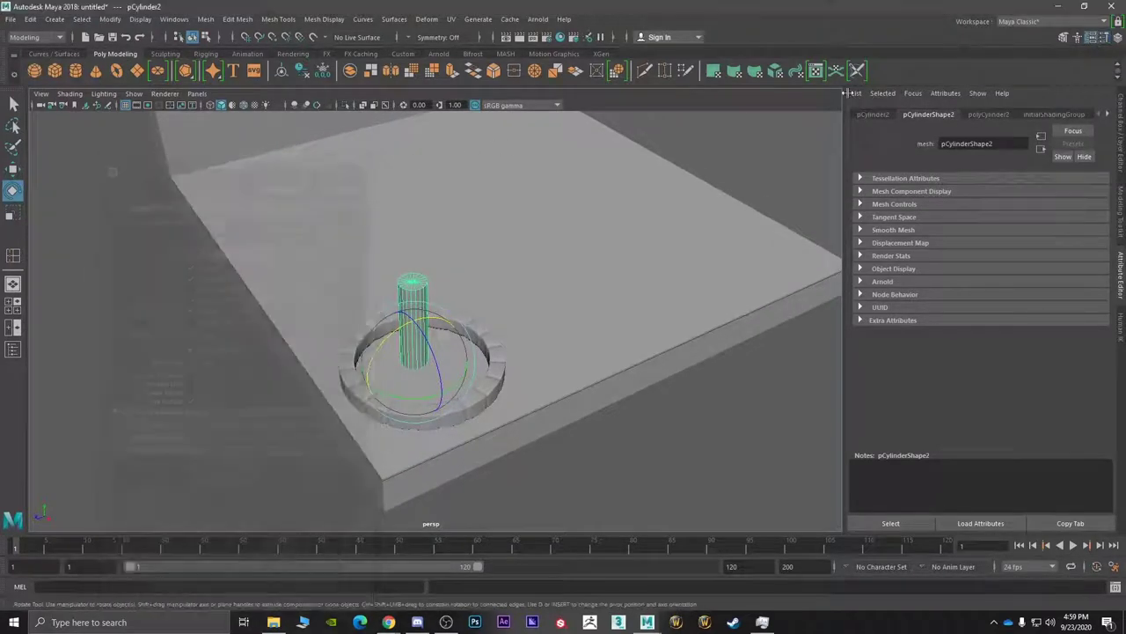
{"action": "left_click", "coordinate": [1091, 37]}
{"action": "left_click", "coordinate": [1091, 37]}
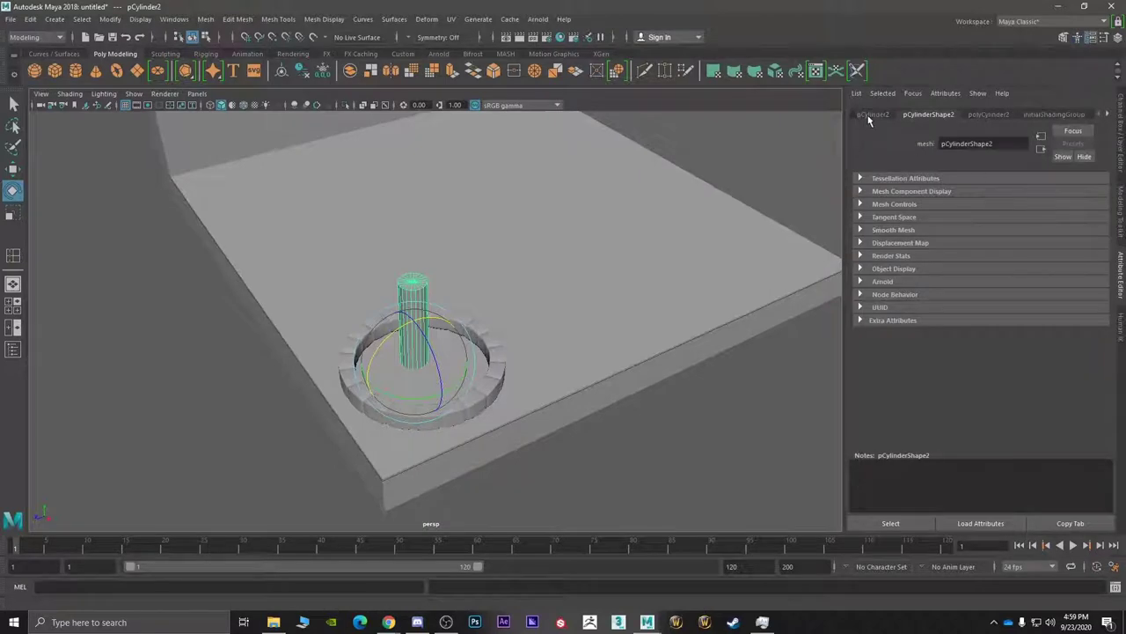
- Set the thin cylinder's X rotation to -90 in its transform attributes so it lies flat
{"action": "left_click", "coordinate": [872, 115]}
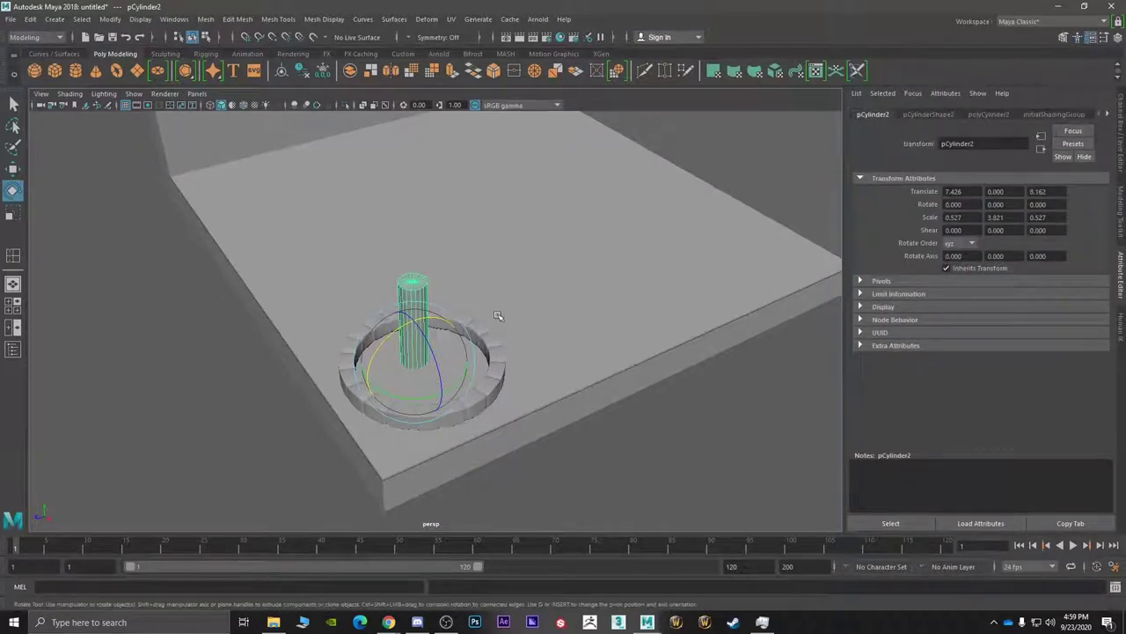
{"action": "left_click_drag", "start_coordinate": [475, 325], "coordinate": [531, 292]}
{"action": "key", "text": "ctrl+z"}
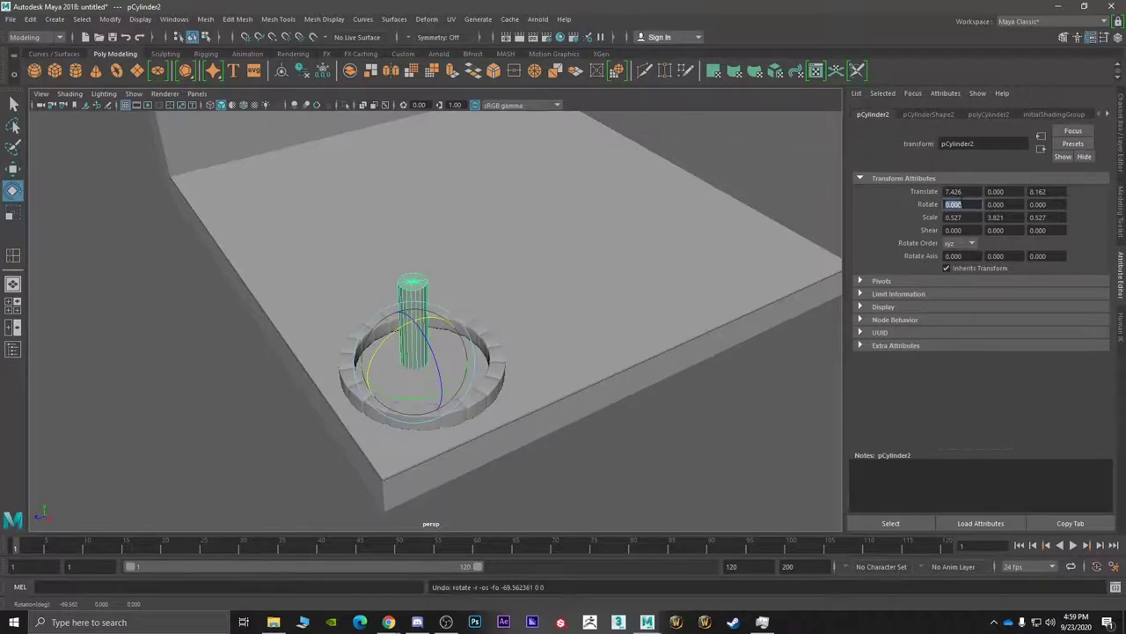
{"action": "left_click", "coordinate": [962, 202]}
{"action": "type", "text": "-90"}
{"action": "key", "text": "Return"}
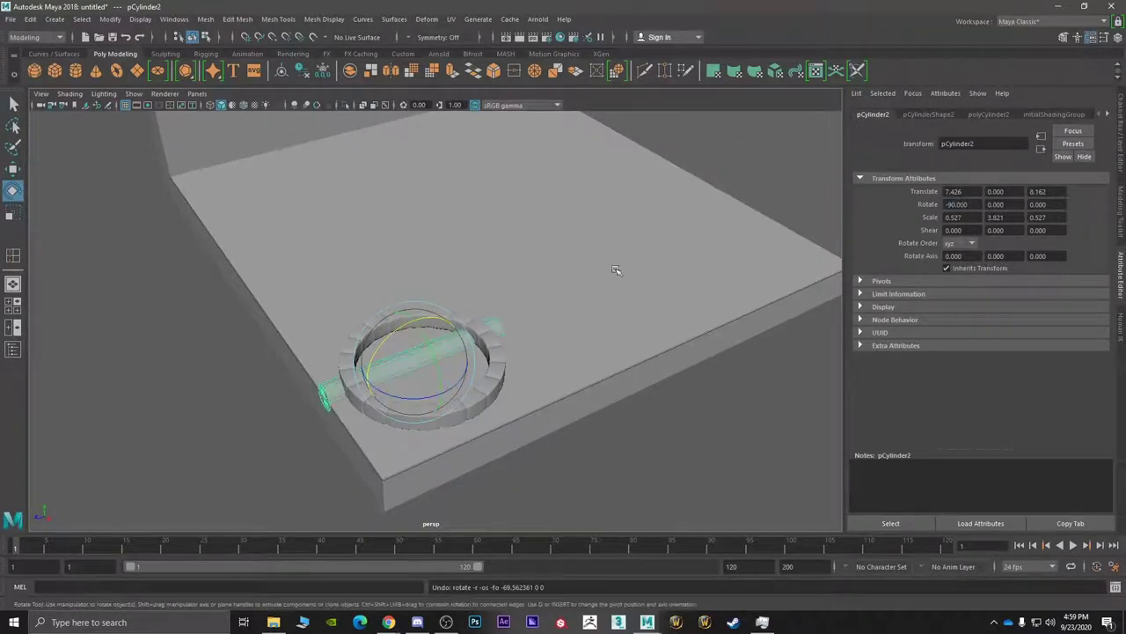
- Scale the lying log down to about 0.314 in X and Z and 1.484 in Y so it fits the stone ring
{"action": "scroll", "coordinate": [430, 316], "scroll_direction": "down", "scroll_amount": 2}
{"action": "key", "text": "r"}
{"action": "mouse_move", "coordinate": [417, 362]}
{"action": "left_mouse_down"}
{"action": "mouse_move", "coordinate": [389, 384]}
{"action": "mouse_move", "coordinate": [412, 344]}
{"action": "mouse_move", "coordinate": [378, 335]}
{"action": "mouse_move", "coordinate": [403, 318]}
{"action": "mouse_move", "coordinate": [391, 318]}
{"action": "mouse_move", "coordinate": [405, 370]}
{"action": "mouse_move", "coordinate": [433, 367]}
{"action": "left_mouse_up"}
{"action": "scroll", "coordinate": [414, 359], "scroll_direction": "up", "scroll_amount": 2}
{"action": "key", "text": "w"}
{"action": "key", "text": "r"}
{"action": "left_click_drag", "start_coordinate": [433, 368], "coordinate": [421, 338], "text": "alt"}
- Move the log up toward the stone ring's edge and tilt it to about -71 degrees in X
{"action": "key", "text": "w"}
{"action": "key", "text": "r"}
{"action": "key", "text": "e"}
{"action": "left_click_drag", "start_coordinate": [378, 294], "coordinate": [327, 280]}
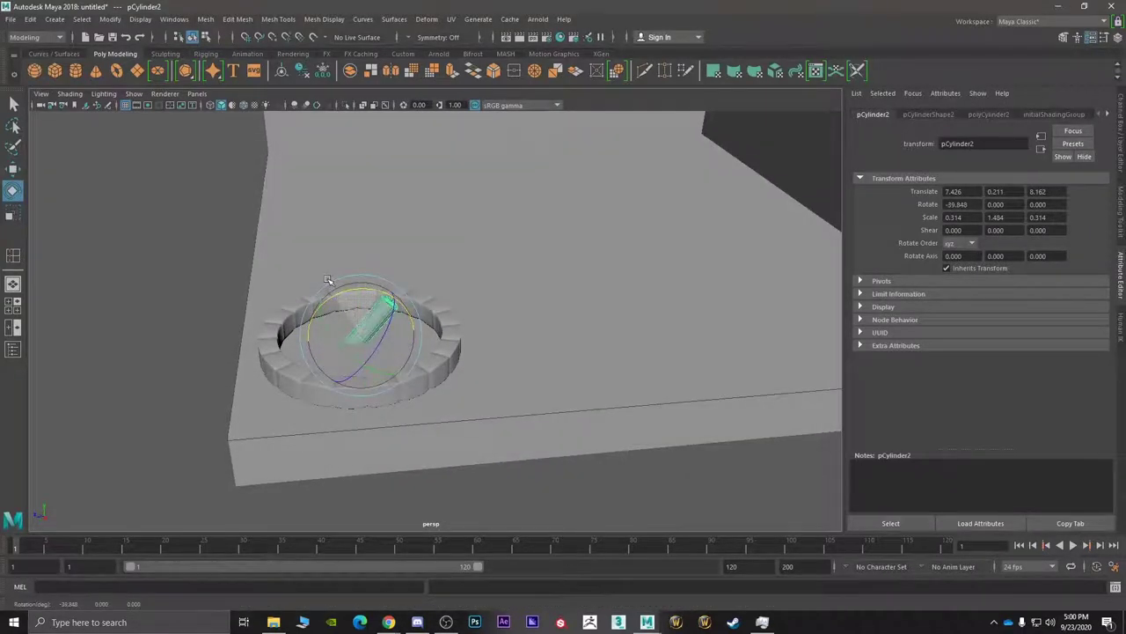
{"action": "key", "text": "w"}
{"action": "left_click_drag", "start_coordinate": [357, 319], "coordinate": [274, 319]}
{"action": "key", "text": "e"}
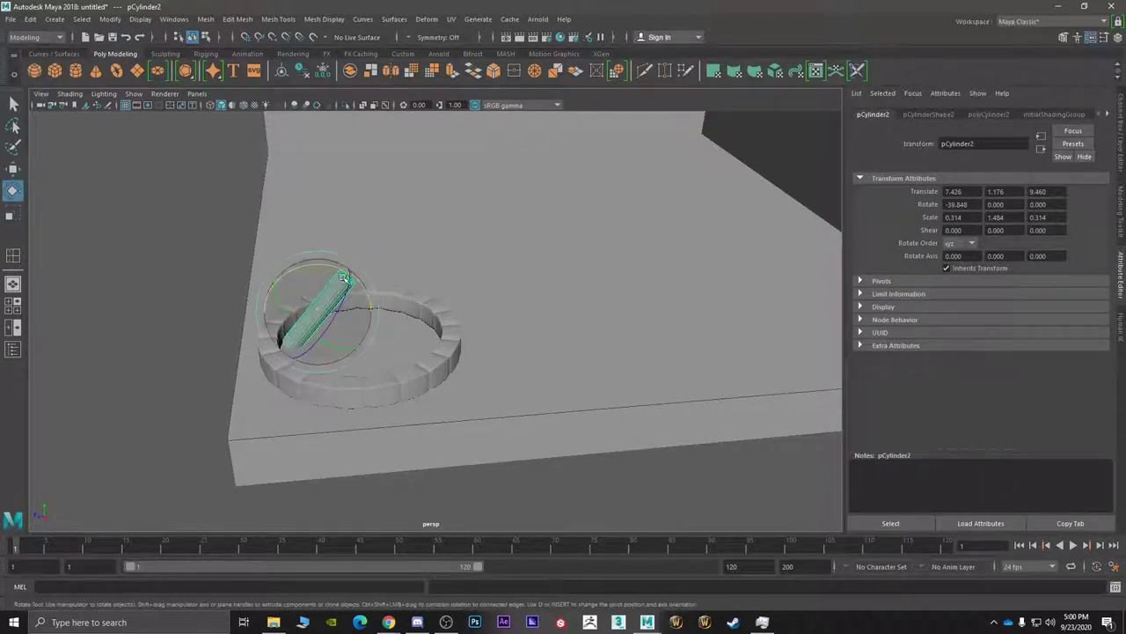
{"action": "left_click_drag", "start_coordinate": [335, 266], "coordinate": [325, 288]}
{"action": "key", "text": "w"}
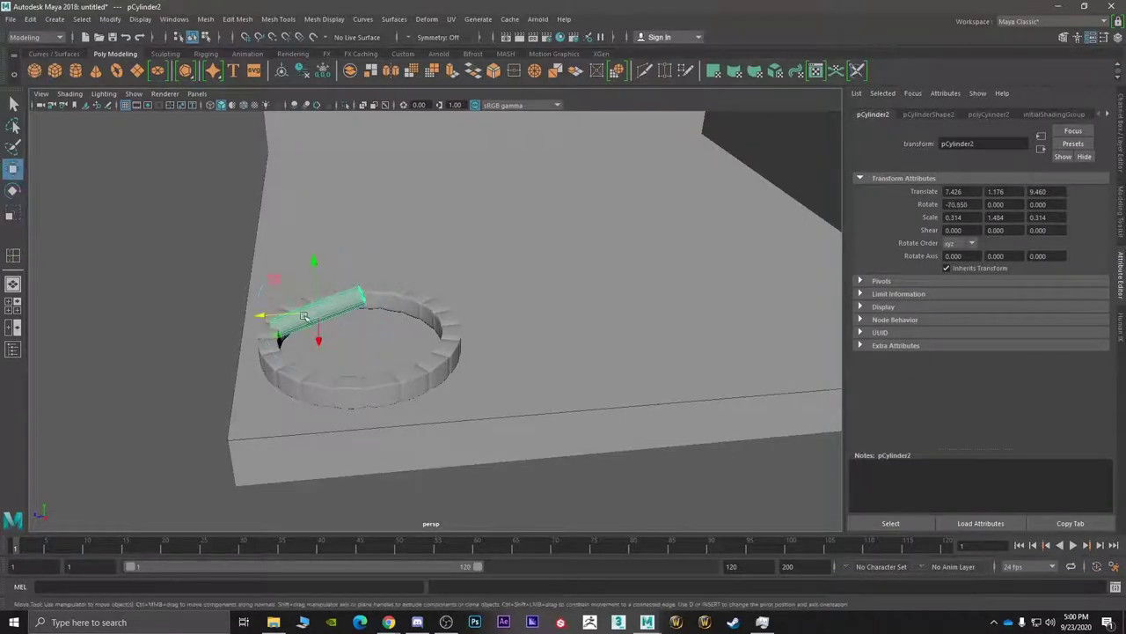
- Shift the tilted log down inside the stone ring to about X 8.125, Y 0.667, Z 9.222
{"action": "mouse_move", "coordinate": [277, 279]}
{"action": "middle_mouse_down"}
{"action": "mouse_move", "coordinate": [294, 293]}
{"action": "mouse_move", "coordinate": [284, 293]}
{"action": "middle_mouse_up"}
{"action": "scroll", "coordinate": [345, 374], "scroll_direction": "up", "scroll_amount": 3}
{"action": "left_click_drag", "start_coordinate": [338, 307], "coordinate": [468, 395], "text": "alt"}
{"action": "middle_click_drag", "start_coordinate": [467, 395], "coordinate": [427, 294], "text": "alt"}
{"action": "left_click_drag", "start_coordinate": [469, 400], "coordinate": [505, 411]}
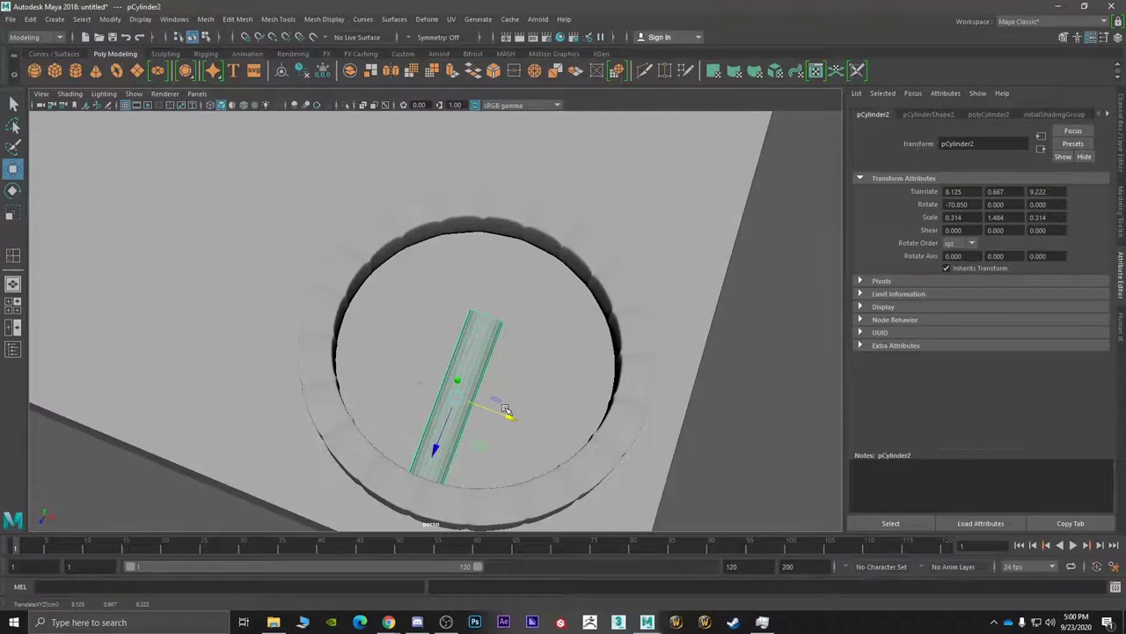
- Duplicate the log, turn the copy perpendicular to the original, and move it to about X 9.189, Z 8.142
{"action": "key", "text": "e"}
{"action": "key", "text": "ctrl+d"}
{"action": "left_click_drag", "start_coordinate": [490, 438], "coordinate": [517, 353]}
{"action": "key", "text": "w"}
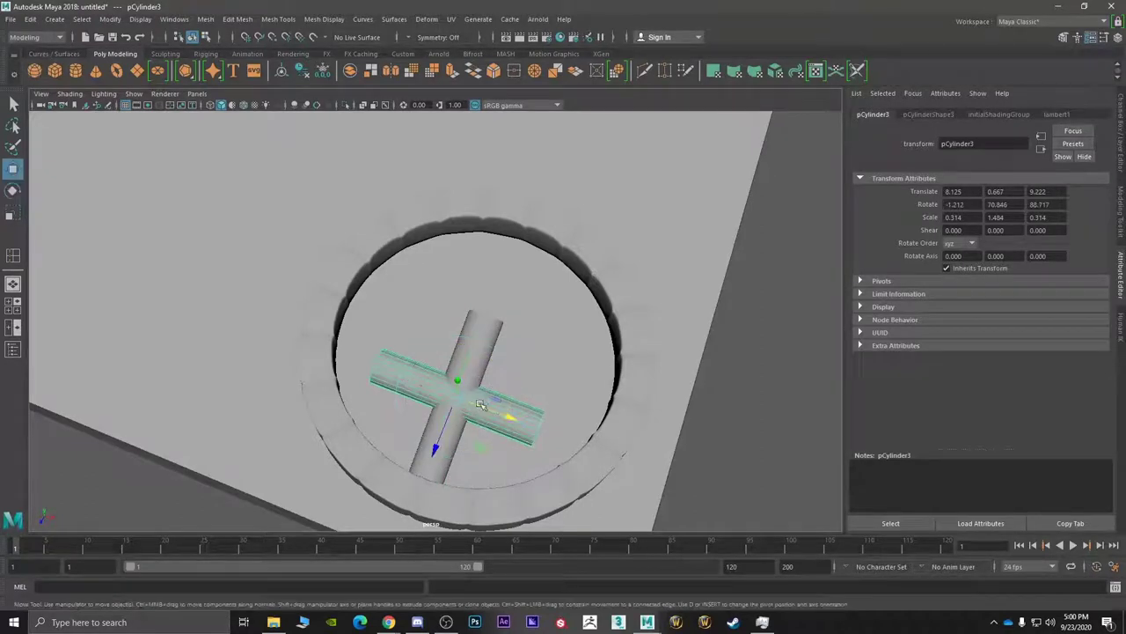
{"action": "left_click_drag", "start_coordinate": [474, 451], "coordinate": [450, 443]}
- Try placing and rotating a third log in the ring, then undo back to the single original log
{"action": "left_click_drag", "start_coordinate": [364, 430], "coordinate": [387, 431]}
{"action": "key", "text": "ctrl+z"}
{"action": "key", "text": "e"}
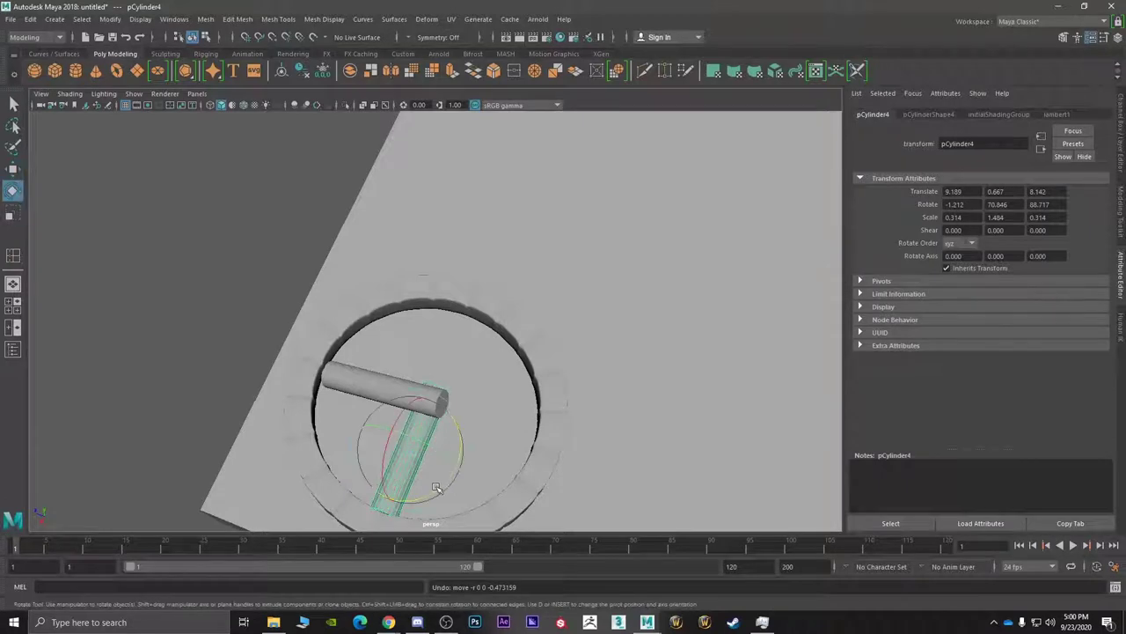
{"action": "left_click_drag", "start_coordinate": [439, 487], "coordinate": [468, 466]}
{"action": "key", "text": "ctrl+z"}
{"action": "key", "text": "ctrl+z"}
{"action": "key", "text": "ctrl+z"}
{"action": "key", "text": "ctrl+z"}
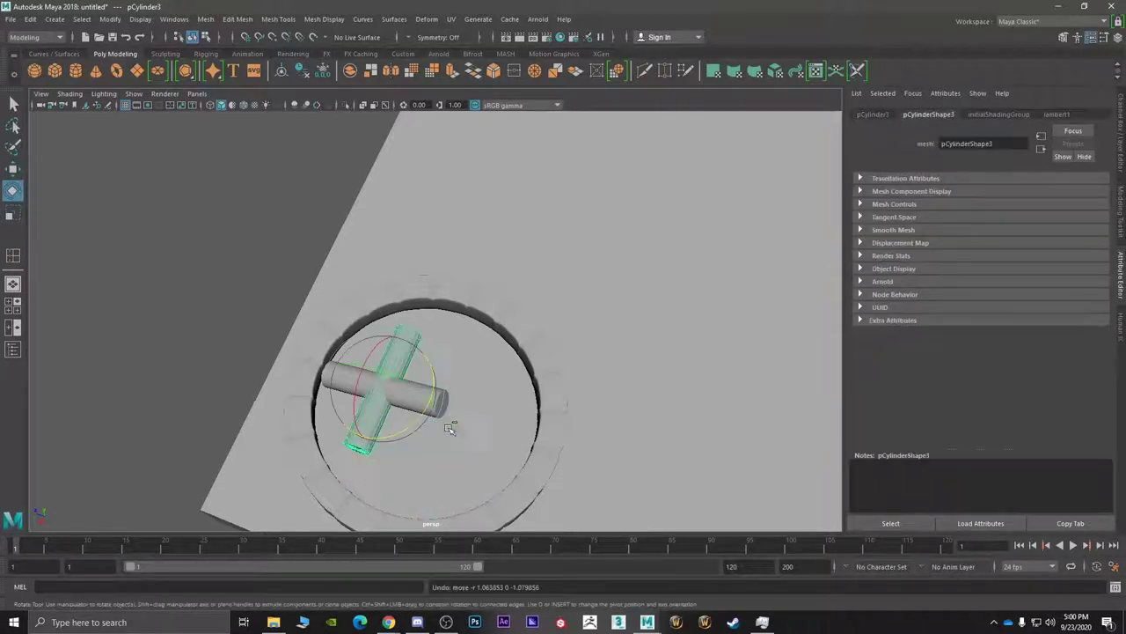
{"action": "left_click_drag", "start_coordinate": [423, 413], "coordinate": [457, 390], "text": "alt"}
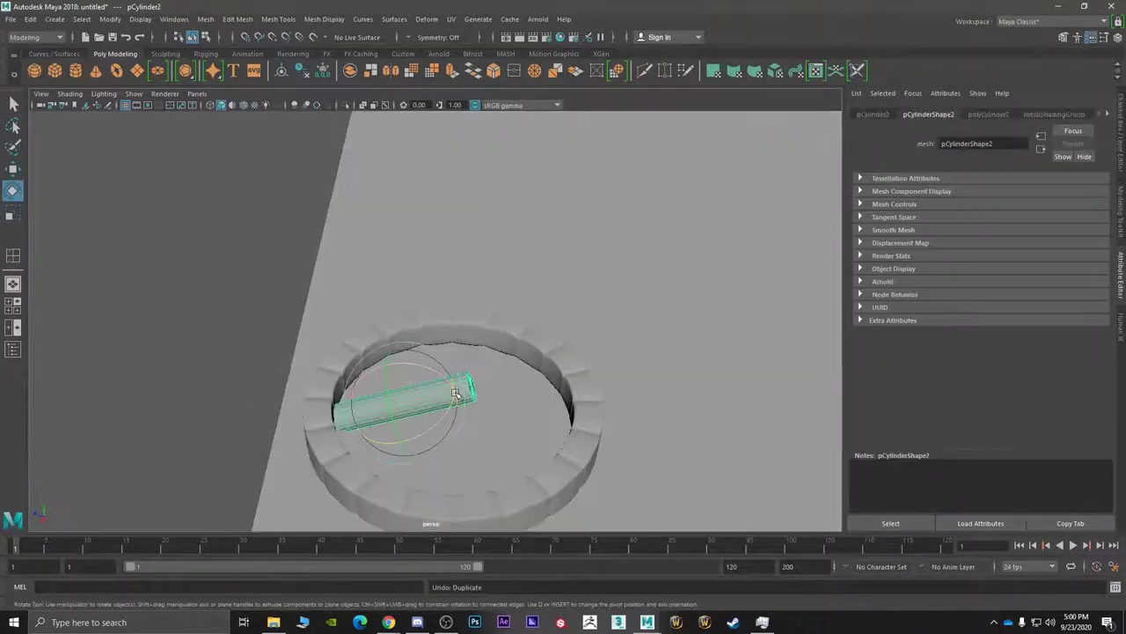
- Move the log's pivot to its raised inner end near the middle of the stone ring
{"action": "key", "text": "d"}
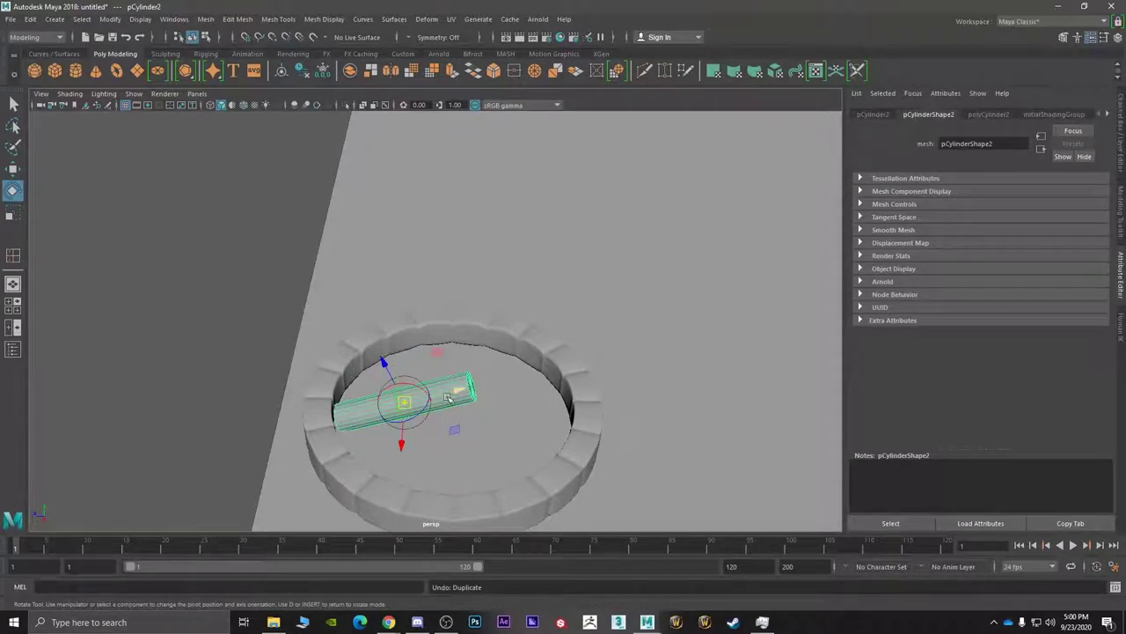
{"action": "left_click_drag", "start_coordinate": [454, 399], "coordinate": [405, 368], "text": "alt"}
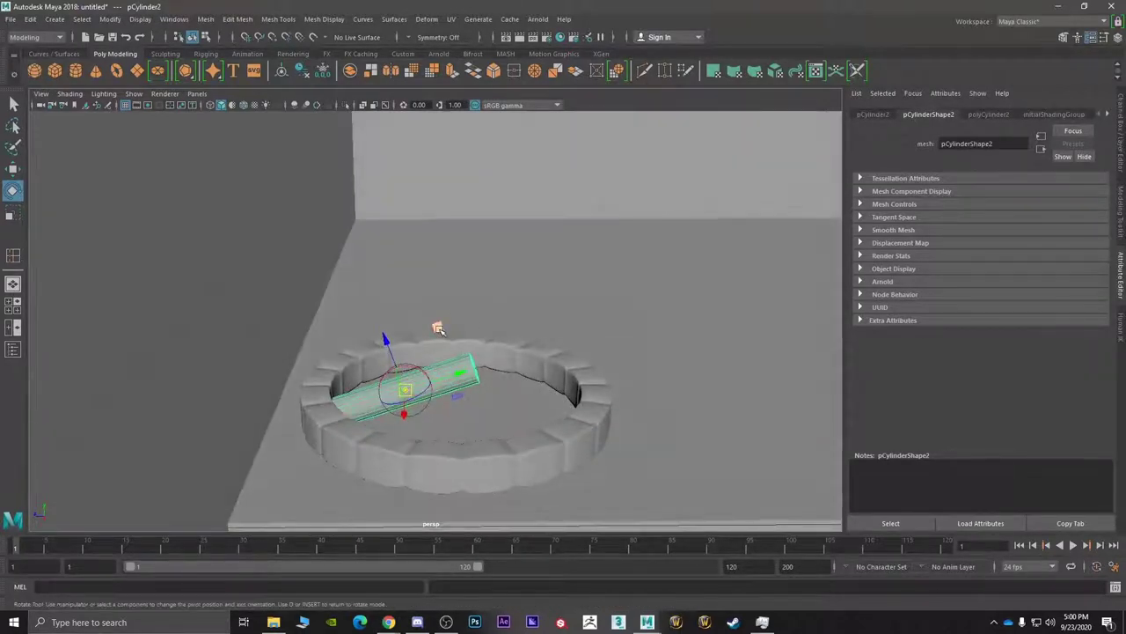
{"action": "middle_click_drag", "start_coordinate": [439, 328], "coordinate": [496, 311]}
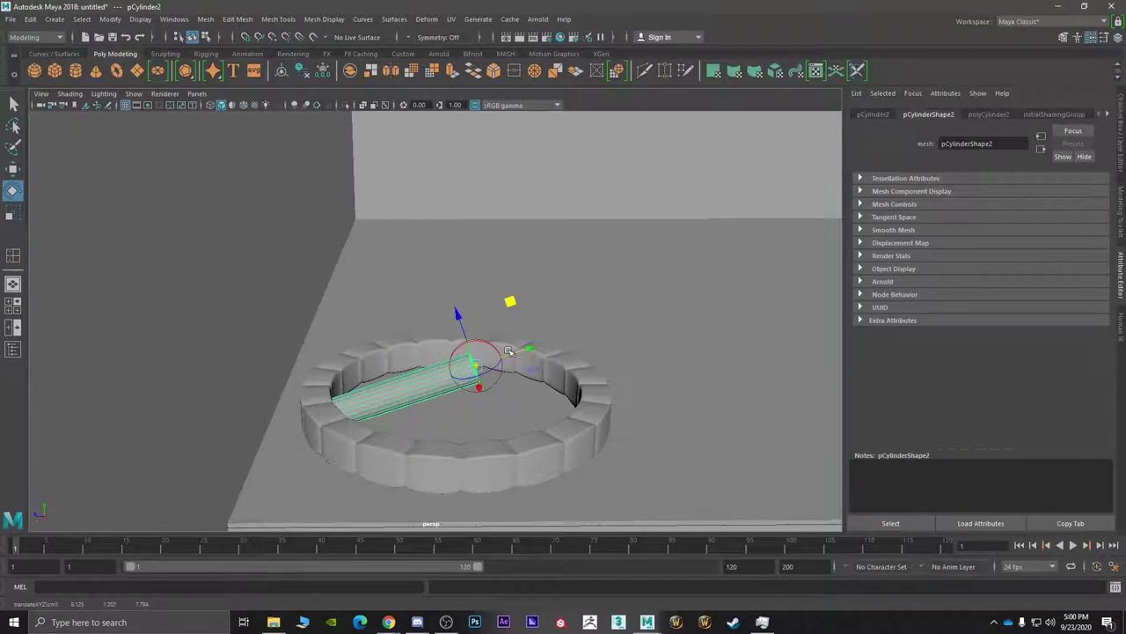
{"action": "left_click_drag", "start_coordinate": [507, 365], "coordinate": [537, 414], "text": "alt"}
{"action": "key", "text": "d"}
- Duplicate the log with a rotation of about 30 degrees around its pivot and repeat the copy into a full circle of logs
{"action": "left_click_drag", "start_coordinate": [483, 434], "coordinate": [513, 434], "text": "shift"}
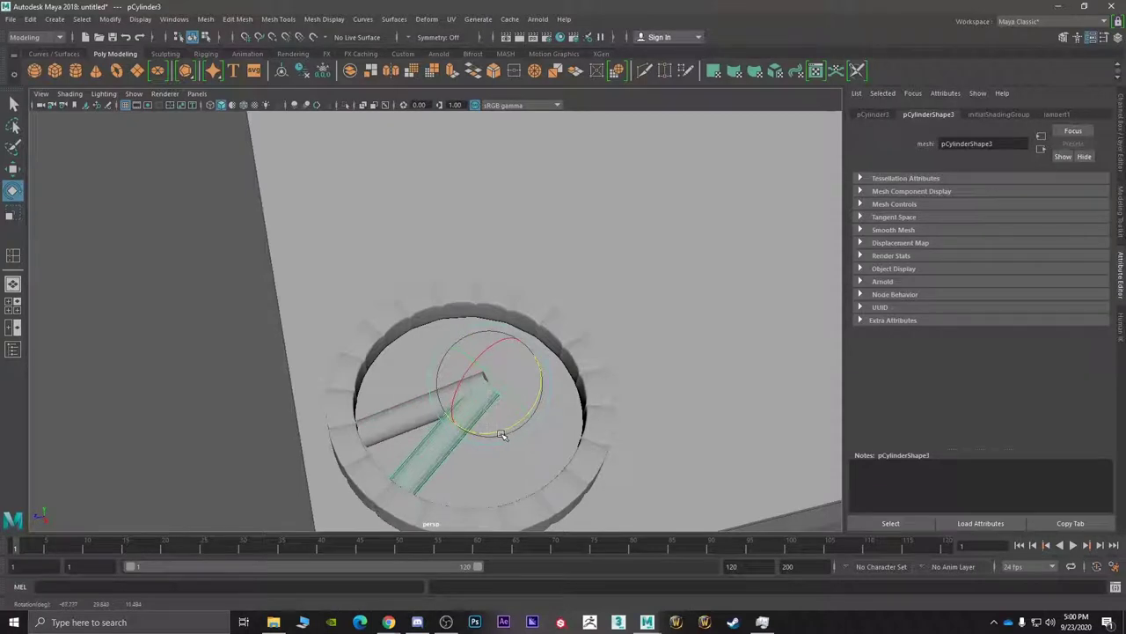
{"action": "key", "text": "shift+d"}
{"action": "key", "text": "shift+d"}
{"action": "key", "text": "shift+d"}
{"action": "key", "text": "shift+d"}
{"action": "key", "text": "shift+d"}
{"action": "key", "text": "shift+d"}
{"action": "key", "text": "shift+d"}
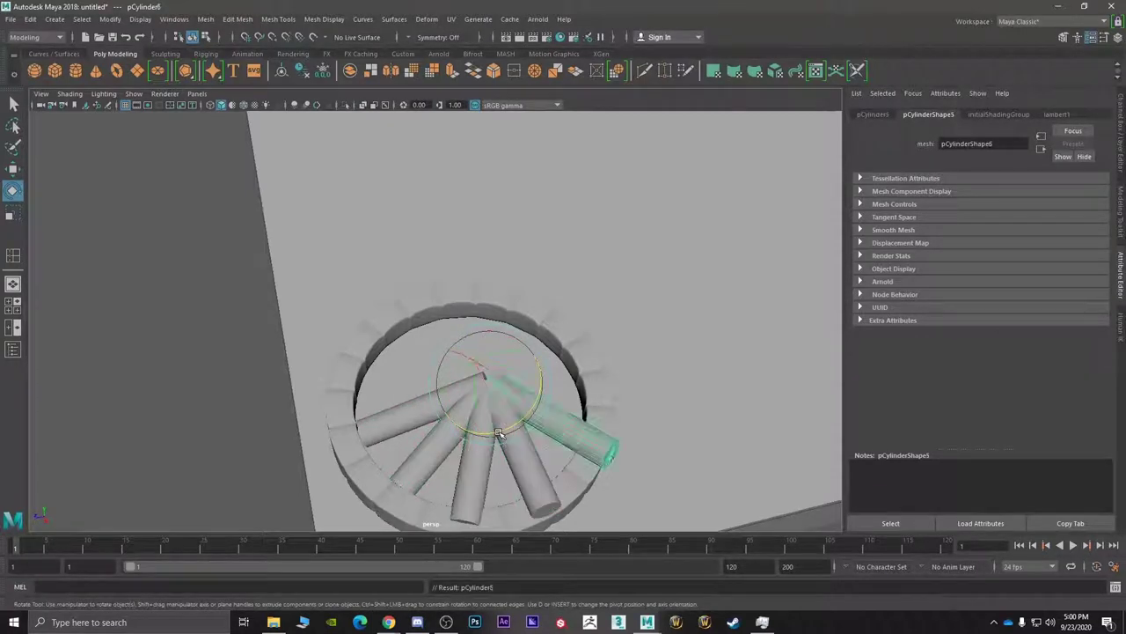
{"action": "key", "text": "shift+d"}
{"action": "key", "text": "shift+d"}
{"action": "key", "text": "shift+d"}
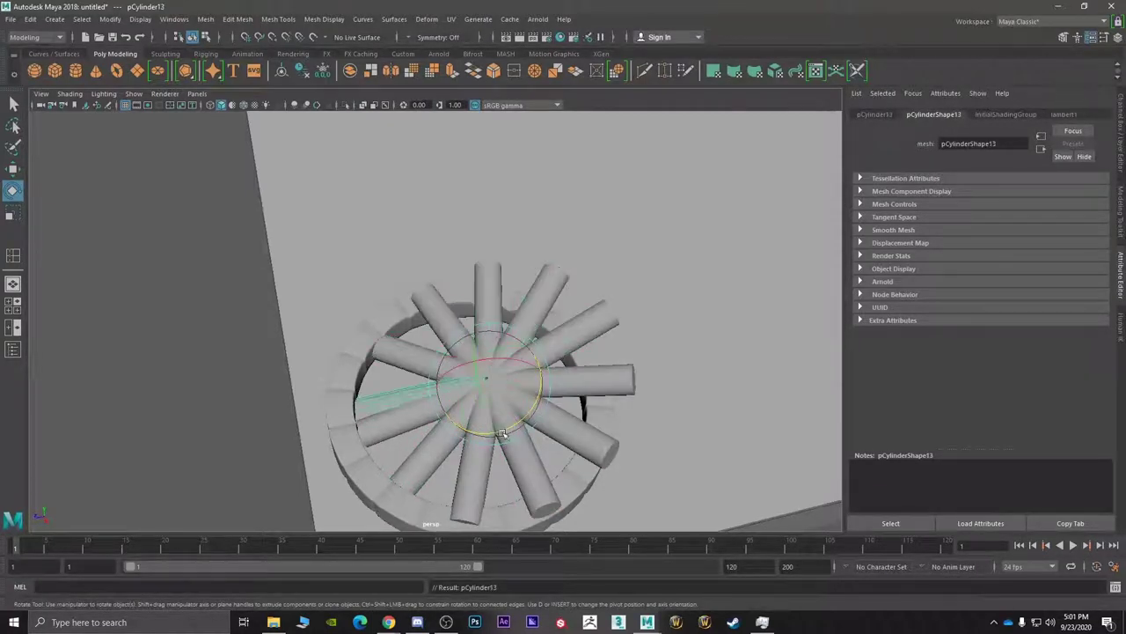
- Select the logs of the circle together for rotating
{"action": "left_click_drag", "start_coordinate": [498, 434], "coordinate": [421, 387], "text": "alt"}
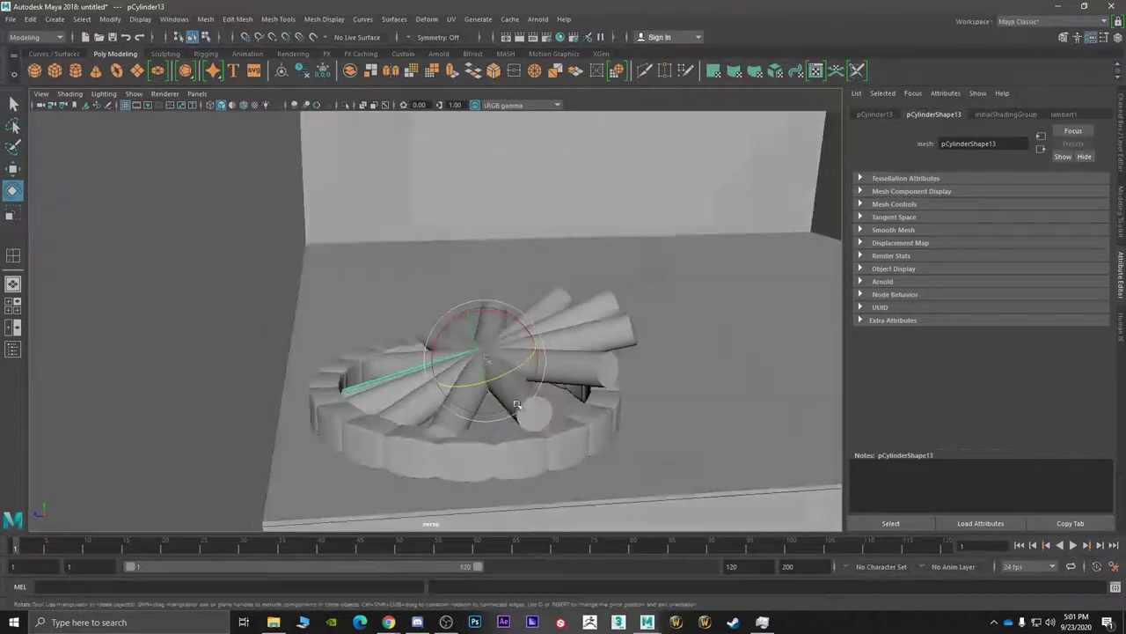
{"action": "left_click", "coordinate": [405, 390], "text": "shift"}
{"action": "left_click", "coordinate": [435, 401], "text": "shift"}
{"action": "left_click", "coordinate": [513, 404], "text": "shift"}
{"action": "key", "text": "q"}
{"action": "left_click", "coordinate": [455, 418], "text": "shift"}
{"action": "left_click", "coordinate": [520, 396], "text": "shift"}
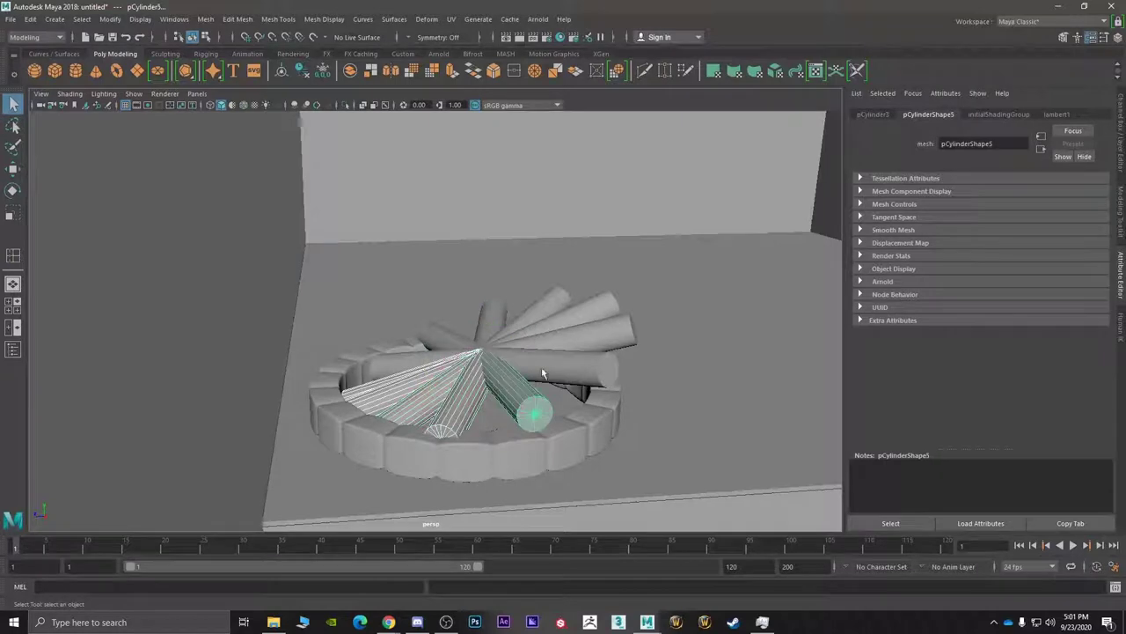
{"action": "left_click", "coordinate": [545, 362], "text": "shift"}
{"action": "left_click", "coordinate": [550, 336], "text": "shift"}
{"action": "left_click", "coordinate": [494, 319], "text": "shift"}
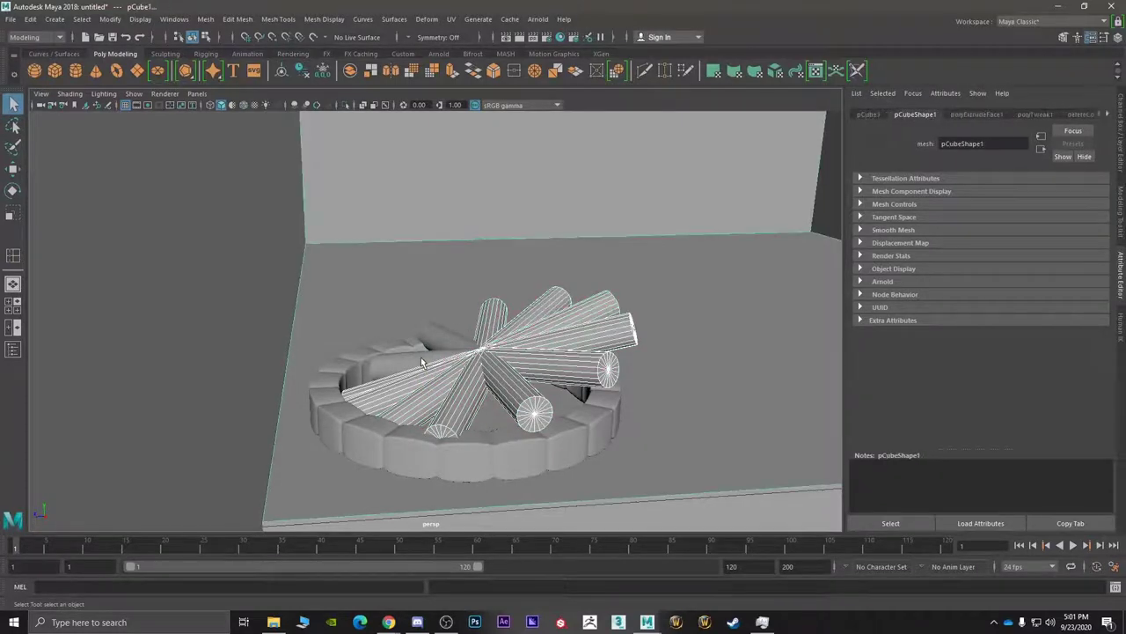
{"action": "left_click", "coordinate": [427, 345], "text": "shift"}
{"action": "key", "text": "e"}
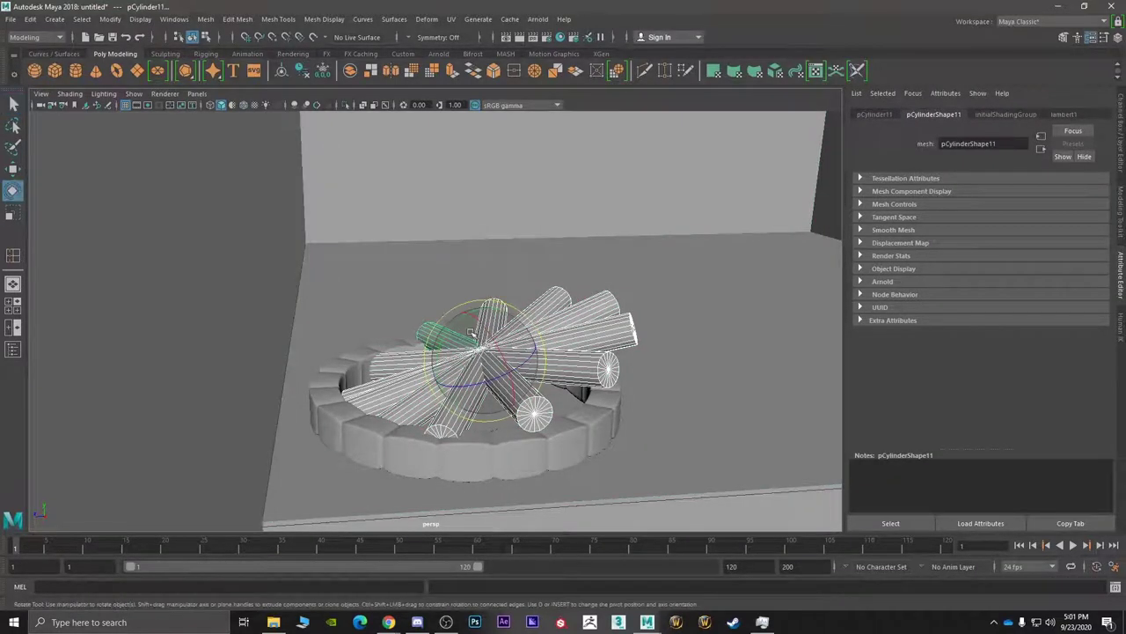
{"action": "left_click_drag", "start_coordinate": [461, 325], "coordinate": [489, 369], "text": "alt"}
- Undo the multiple log selection and the most recent rotated duplicates
{"action": "key", "text": "ctrl+z"}
{"action": "key", "text": "ctrl+z"}
{"action": "key", "text": "ctrl+z"}
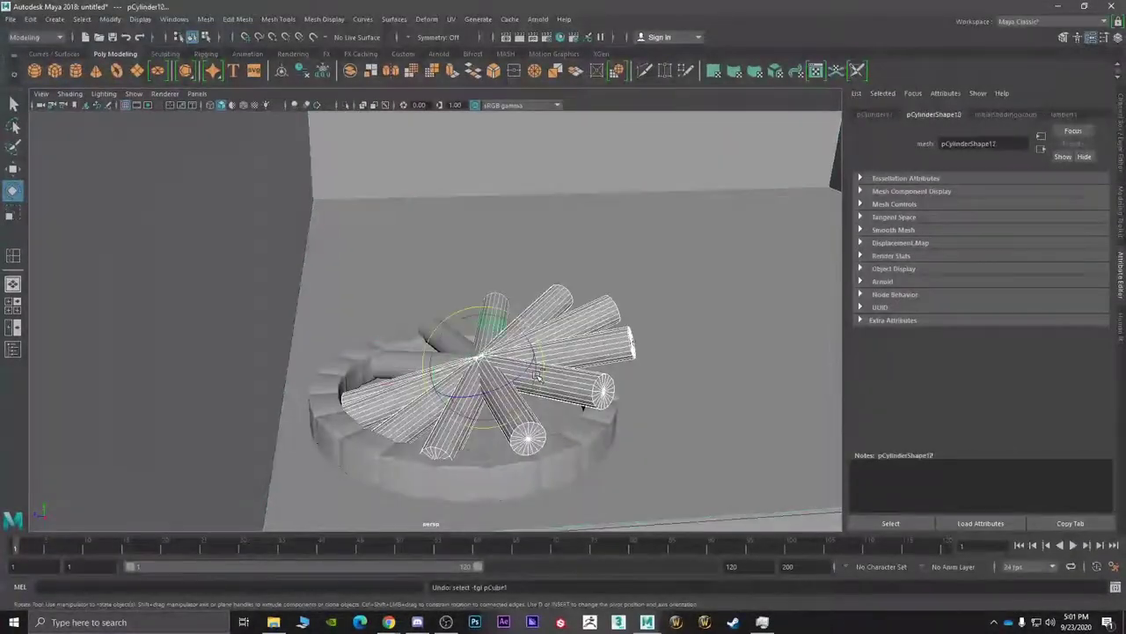
{"action": "key", "text": "ctrl+z"}
{"action": "key", "text": "ctrl+z"}
{"action": "key", "text": "ctrl+z"}
{"action": "key", "text": "ctrl+z"}
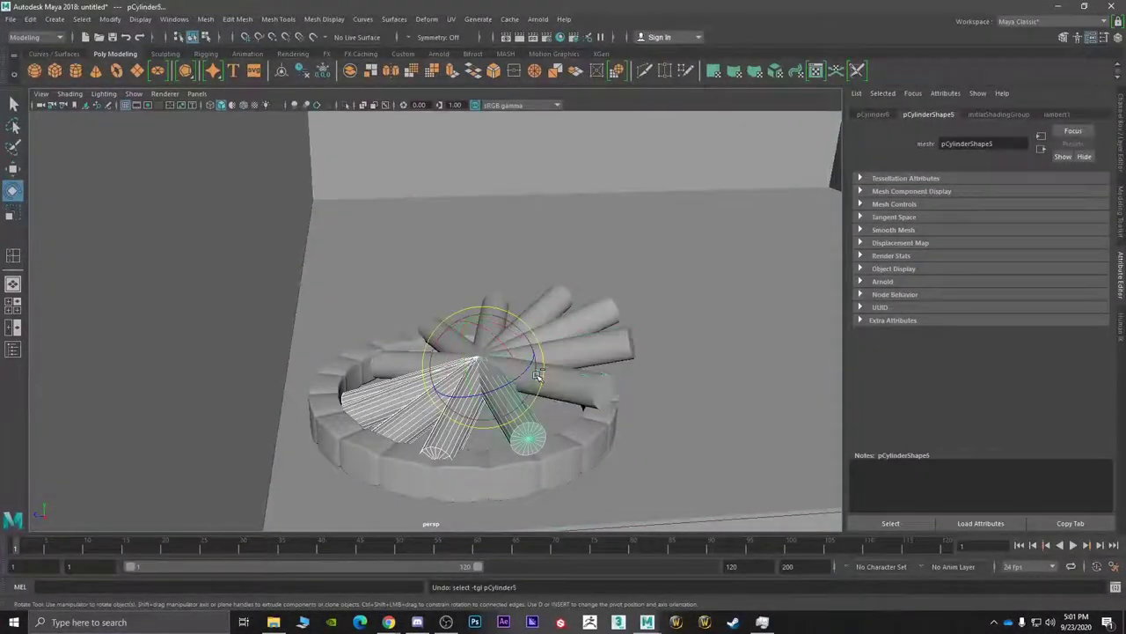
{"action": "key", "text": "ctrl+z"}
{"action": "key", "text": "ctrl+z"}
{"action": "key", "text": "ctrl+z"}
{"action": "key", "text": "ctrl+z"}
{"action": "key", "text": "ctrl+z"}
{"action": "key", "text": "ctrl+z"}
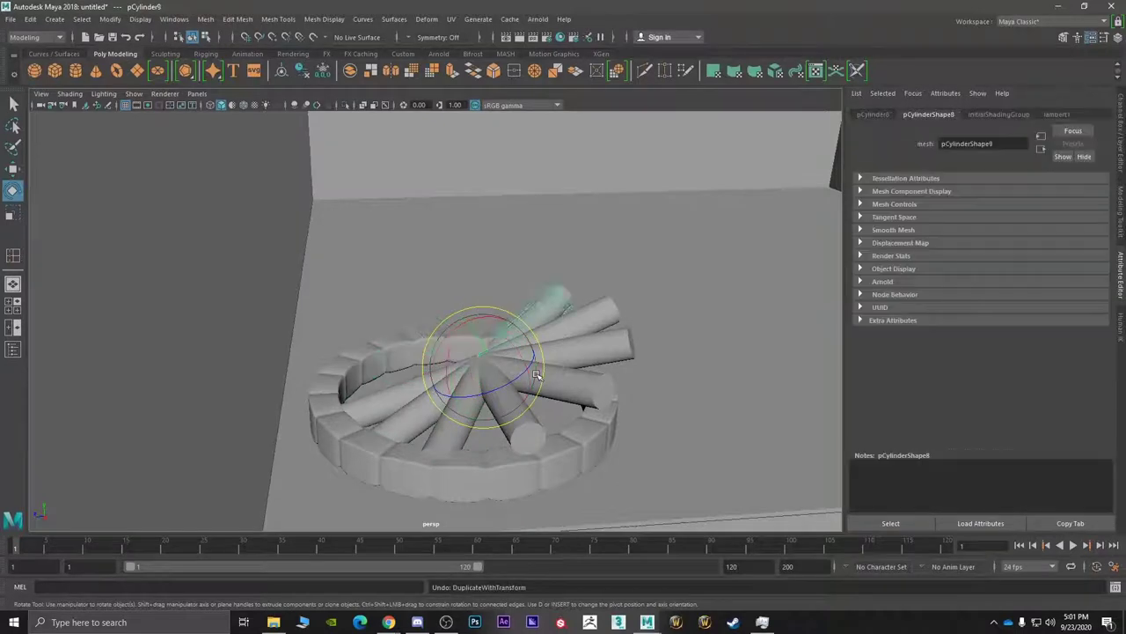
- Clear the remaining old logs out of the stone ring
{"action": "key", "text": "ctrl+z"}
{"action": "key", "text": "Delete"}
{"action": "left_click_drag", "start_coordinate": [506, 376], "coordinate": [486, 394], "text": "alt"}
- Create a new cylinder scaled to about 0.317 in X and Z and 1.282 in Y, and move it into the stone ring's centre
{"action": "key", "text": "shift+z"}
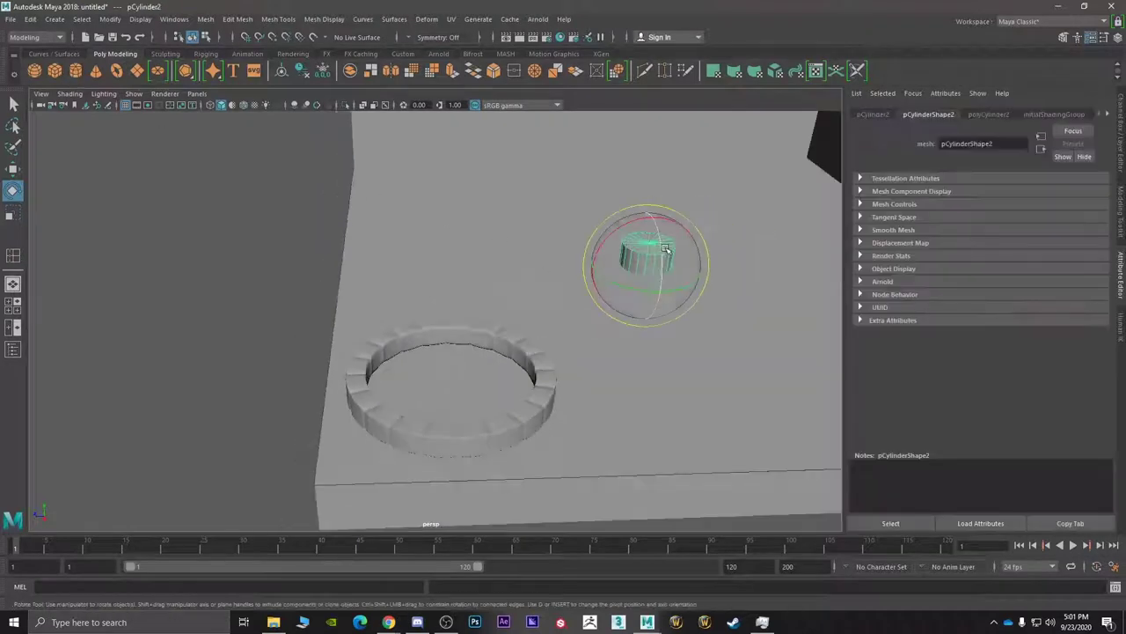
{"action": "key", "text": "r"}
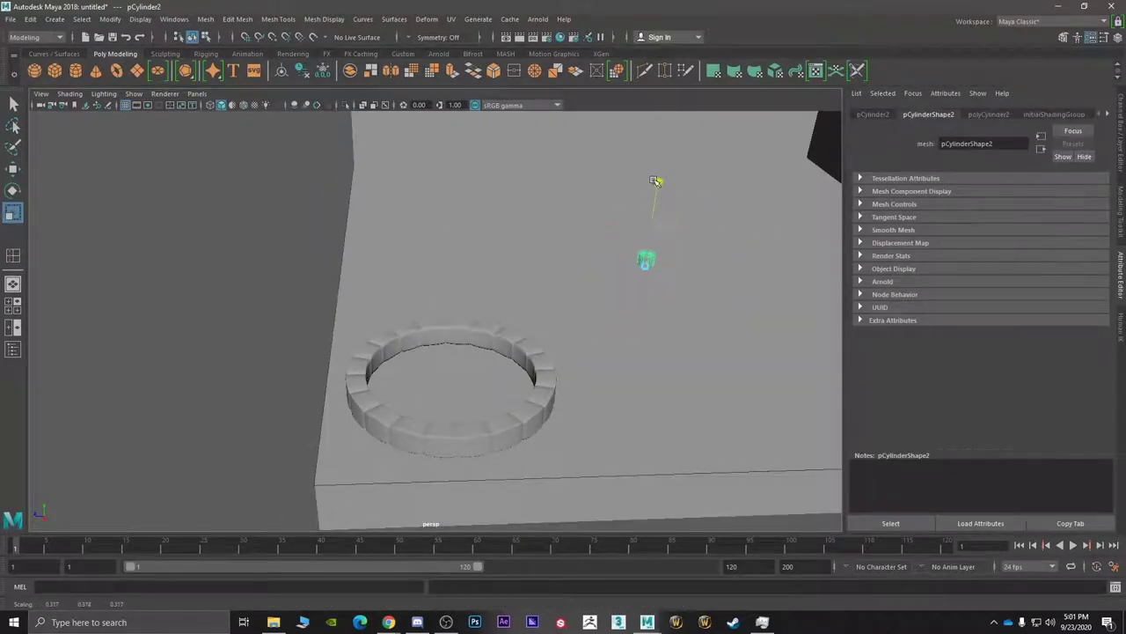
{"action": "key", "text": "w"}
{"action": "left_click_drag", "start_coordinate": [617, 284], "coordinate": [475, 369]}
{"action": "key", "text": "e"}
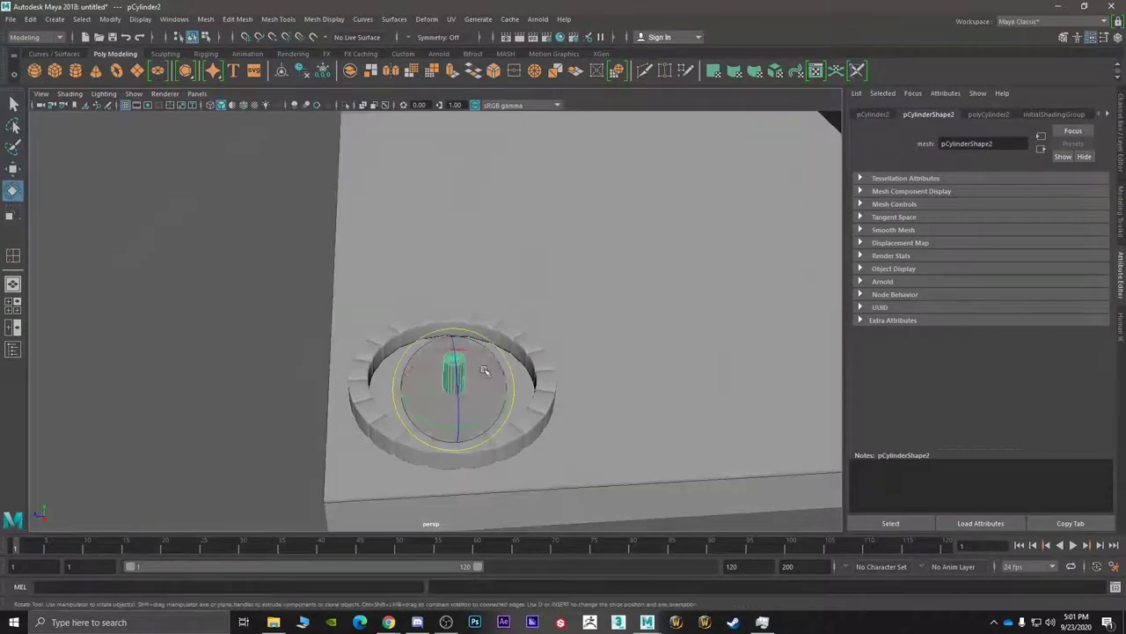
- Lay the new cylinder flat by setting its X rotation to -90 in its transform attributes
{"action": "left_click", "coordinate": [989, 115]}
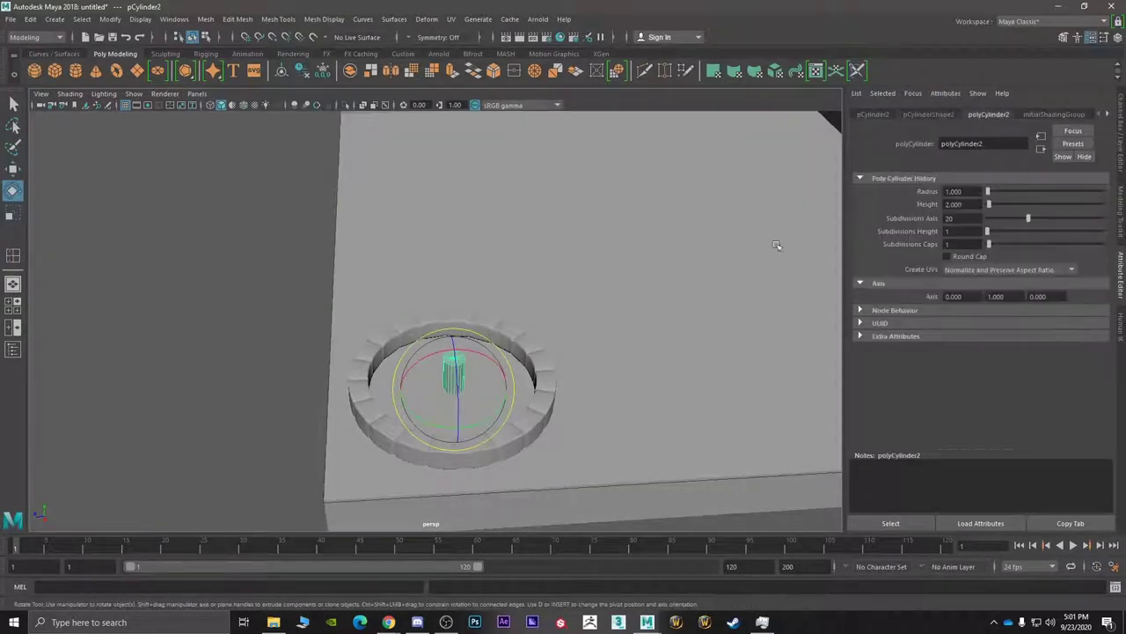
{"action": "left_click", "coordinate": [873, 114]}
{"action": "left_click_drag", "start_coordinate": [500, 354], "coordinate": [529, 356]}
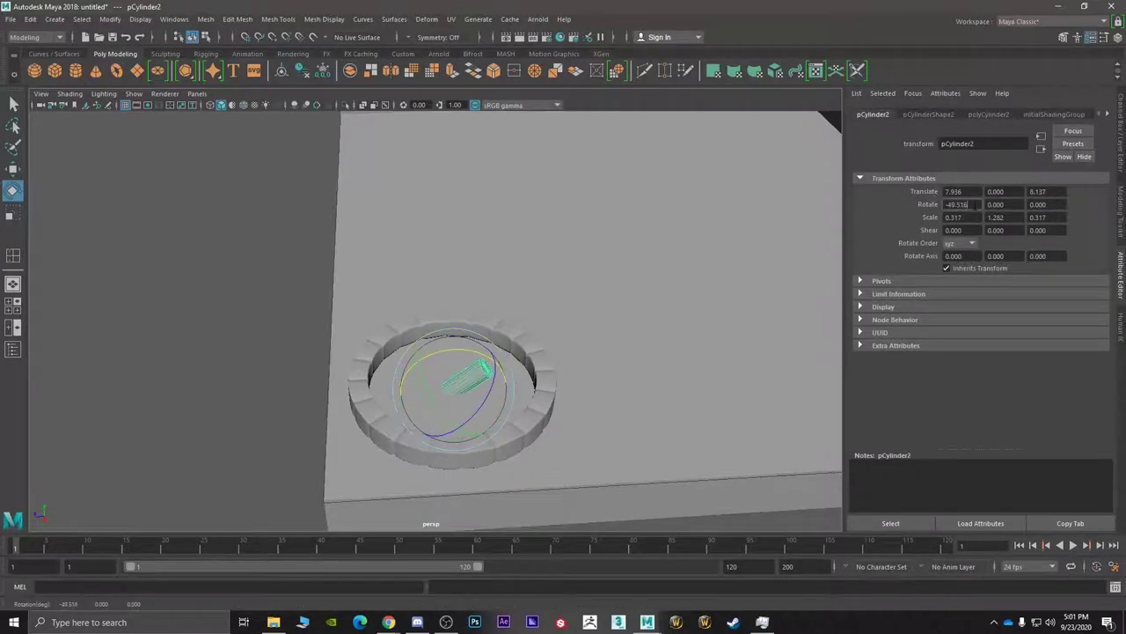
{"action": "left_click", "coordinate": [977, 204]}
{"action": "type", "text": "-90"}
{"action": "key", "text": "Return"}
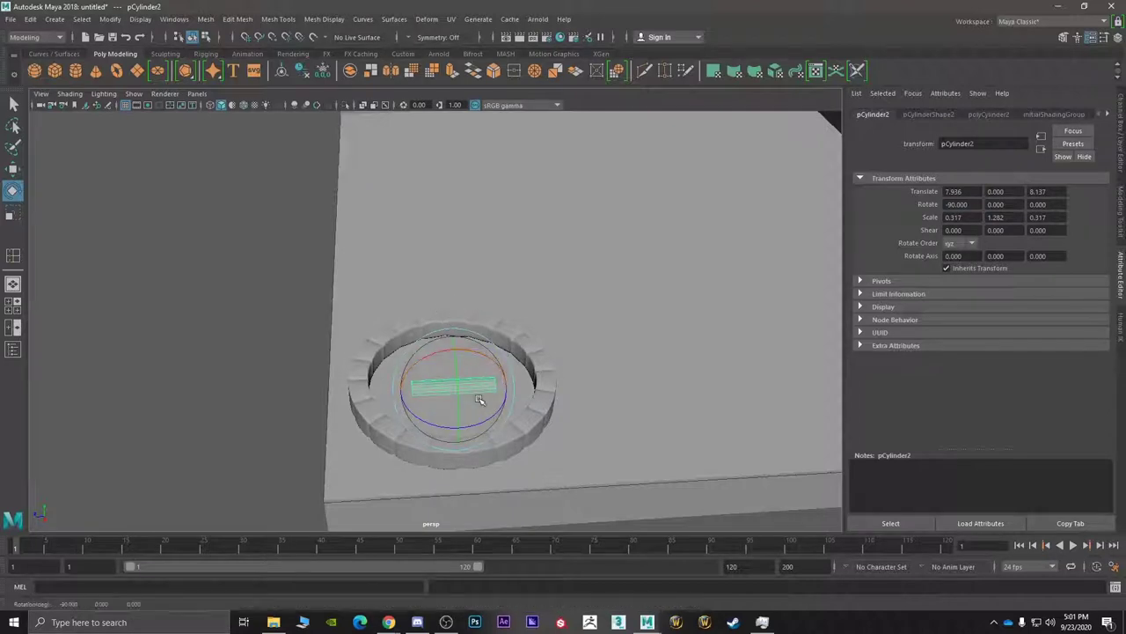
- Slide the log toward the ring's inner edge to about Z 9.369 and move its pivot to its end at the ring's centre
{"action": "key", "text": "w"}
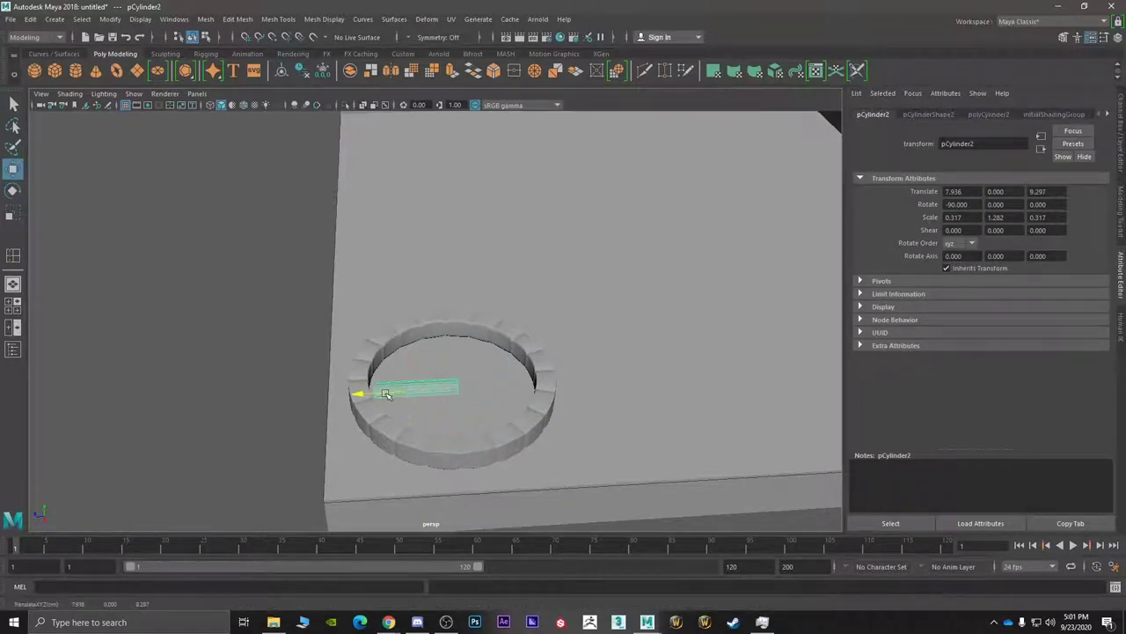
{"action": "left_click_drag", "start_coordinate": [384, 394], "coordinate": [383, 394]}
{"action": "left_click_drag", "start_coordinate": [414, 414], "coordinate": [417, 397], "text": "alt"}
{"action": "right_click_drag", "start_coordinate": [417, 398], "coordinate": [458, 411], "text": "alt"}
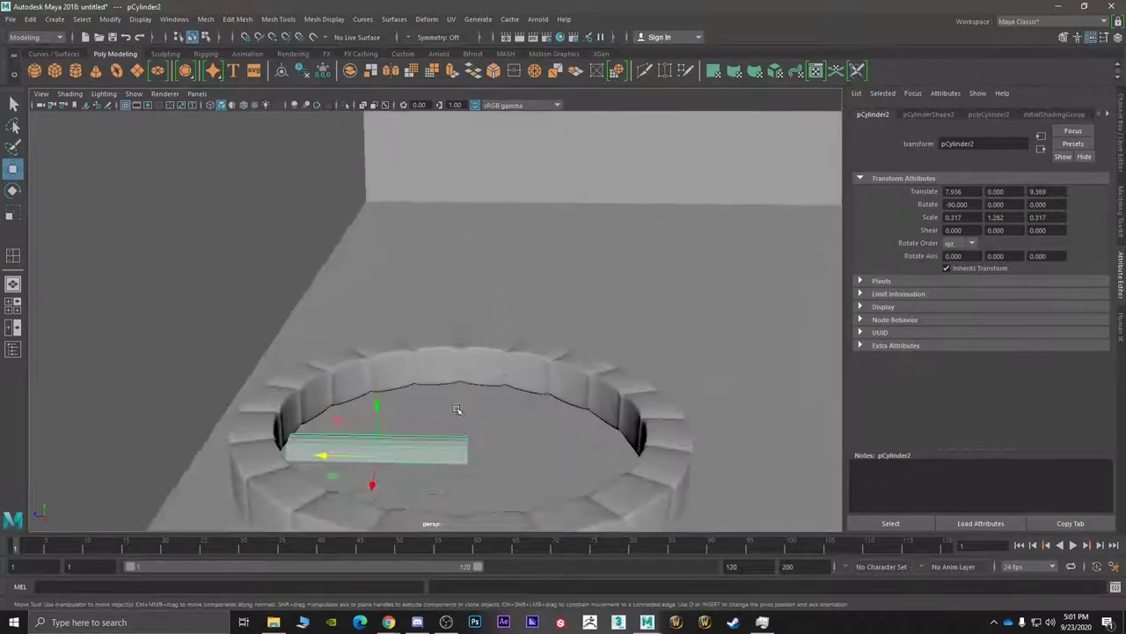
{"action": "left_click_drag", "start_coordinate": [458, 410], "coordinate": [461, 433], "text": "alt"}
{"action": "middle_click_drag", "start_coordinate": [461, 433], "coordinate": [463, 419], "text": "alt"}
{"action": "left_click_drag", "start_coordinate": [463, 420], "coordinate": [452, 410], "text": "alt"}
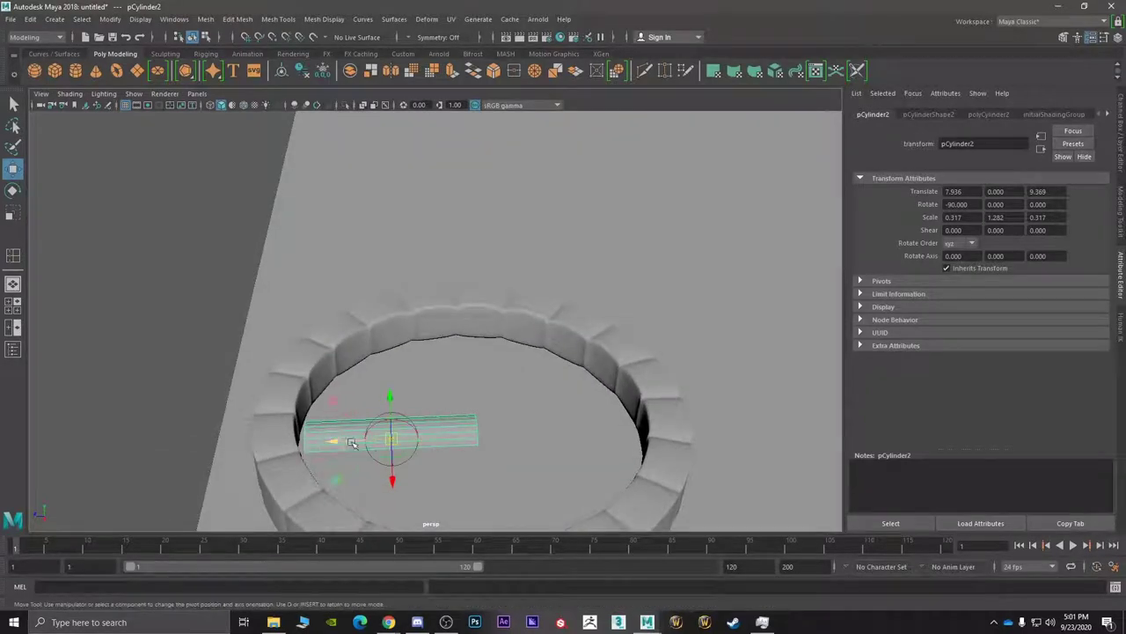
{"action": "left_click_drag", "start_coordinate": [349, 443], "coordinate": [484, 421]}
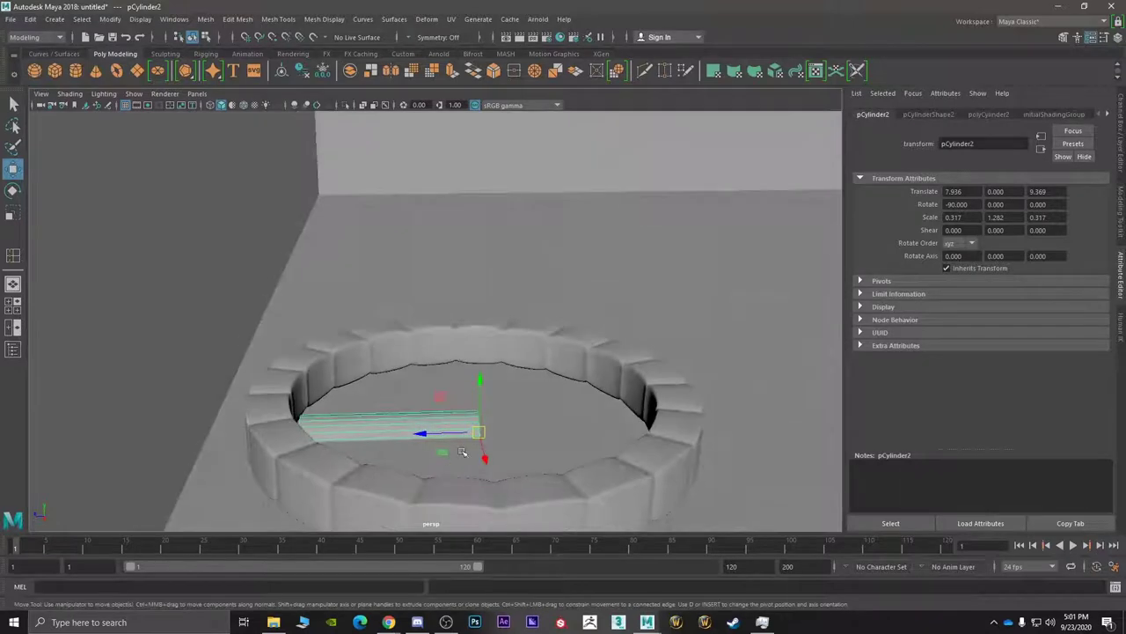
- Tilt the log to about -81.7 degrees in X and raise it to about Y 0.656 so its inner end sits higher
{"action": "key", "text": "e"}
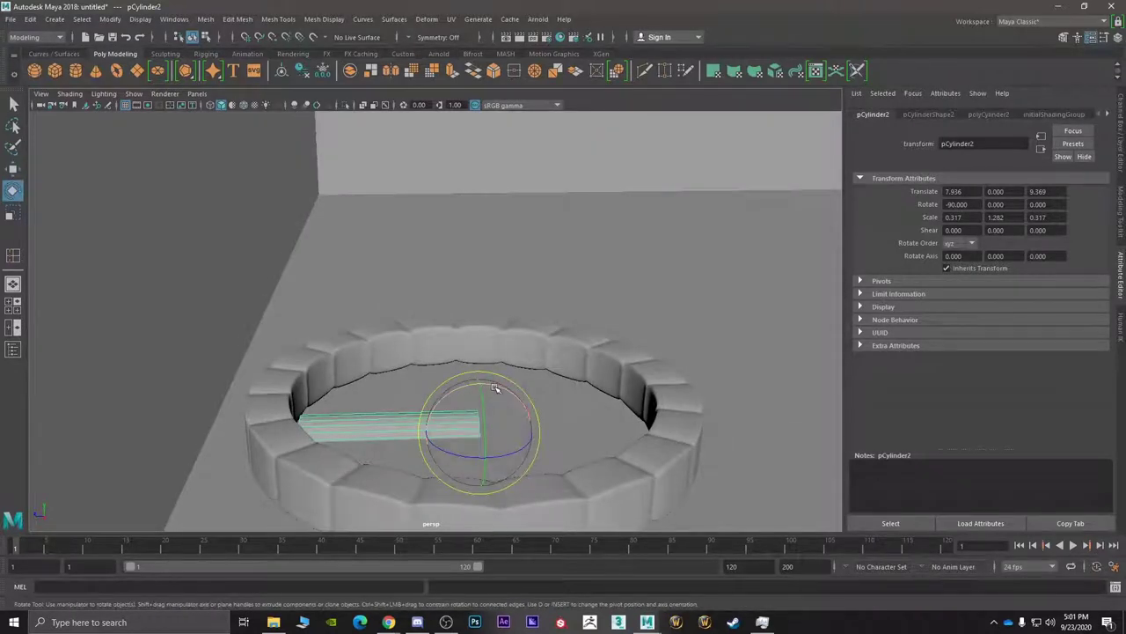
{"action": "left_click_drag", "start_coordinate": [495, 388], "coordinate": [313, 356]}
{"action": "key", "text": "w"}
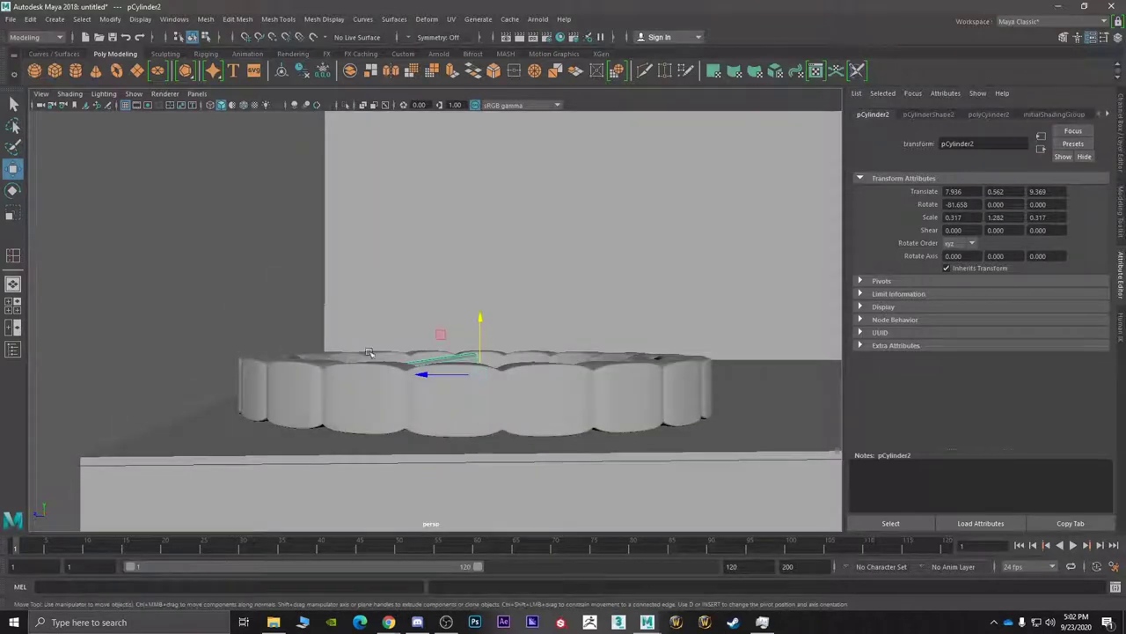
{"action": "mouse_move", "coordinate": [494, 362]}
{"action": "left_mouse_down", "text": "alt"}
{"action": "mouse_move", "coordinate": [492, 400]}
{"action": "mouse_move", "coordinate": [477, 377]}
{"action": "left_mouse_up", "text": "alt"}
{"action": "left_click_drag", "start_coordinate": [470, 424], "coordinate": [483, 440], "text": "alt"}
{"action": "key", "text": "r"}
{"action": "key", "text": "e"}
{"action": "left_click_drag", "start_coordinate": [558, 327], "coordinate": [489, 358], "text": "alt"}
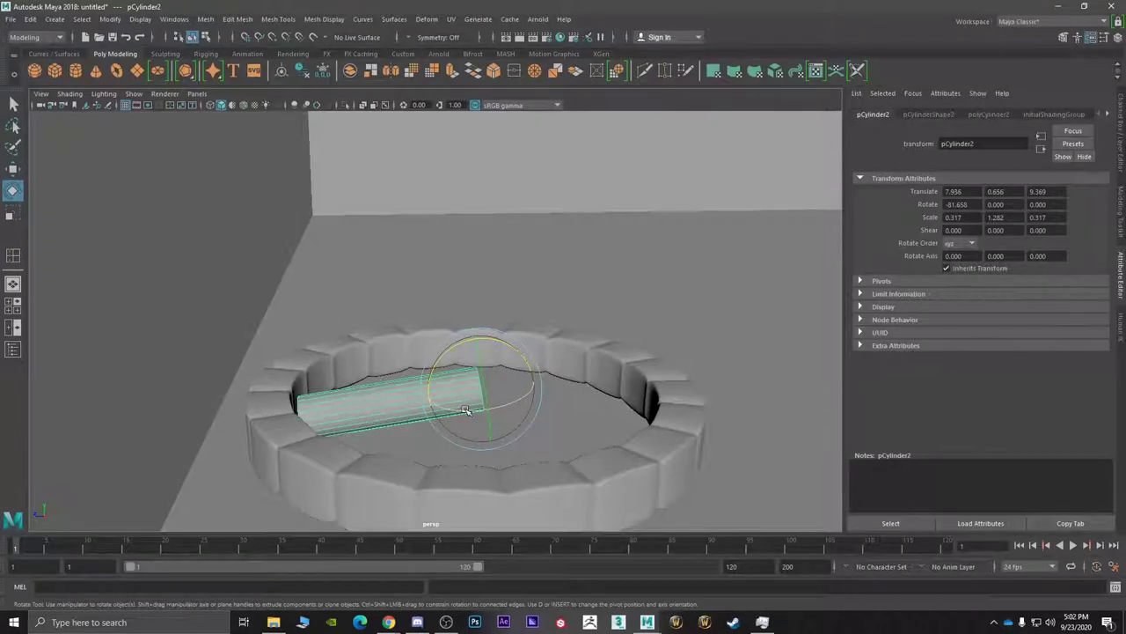
- Duplicate the log and rotate the copy about 28 degrees in Y around the pivot at the ring's centre
{"action": "left_click_drag", "start_coordinate": [466, 410], "coordinate": [422, 422]}
{"action": "key", "text": "ctrl+z"}
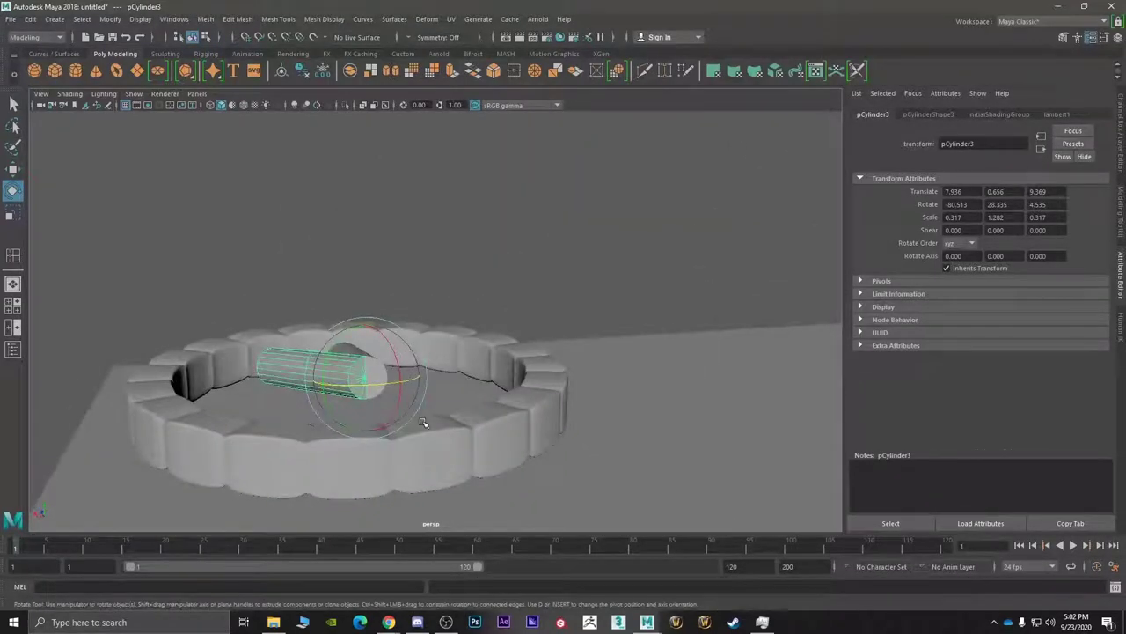
- Repeat the rotated duplication of the log until the copies fill the whole circle inside the stone ring
{"action": "key", "text": "shift+d"}
{"action": "key", "text": "shift+d"}
{"action": "key", "text": "shift+d"}
{"action": "key", "text": "shift+d"}
{"action": "key", "text": "shift+d"}
{"action": "key", "text": "shift+d"}
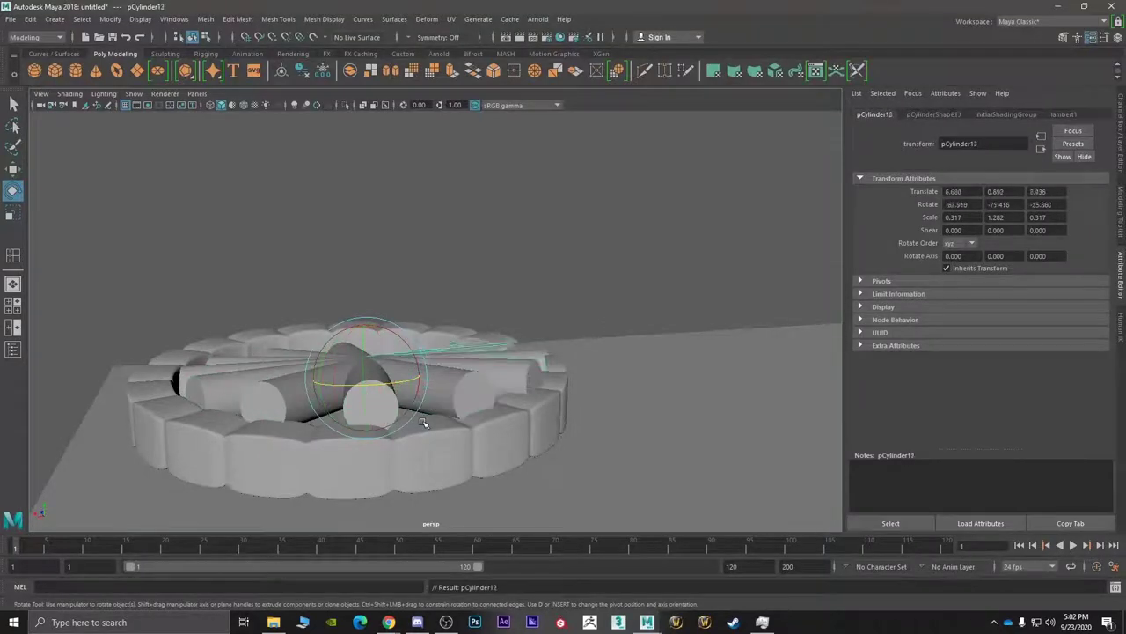
{"action": "key", "text": "shift+d"}
- Select all the logs in the circle and combine them into a single mesh
{"action": "left_click_drag", "start_coordinate": [398, 417], "coordinate": [487, 423], "text": "alt"}
{"action": "key", "text": "q"}
{"action": "left_click", "coordinate": [486, 420], "text": "shift"}
{"action": "left_click", "coordinate": [463, 430], "text": "shift"}
{"action": "left_click", "coordinate": [428, 433], "text": "shift"}
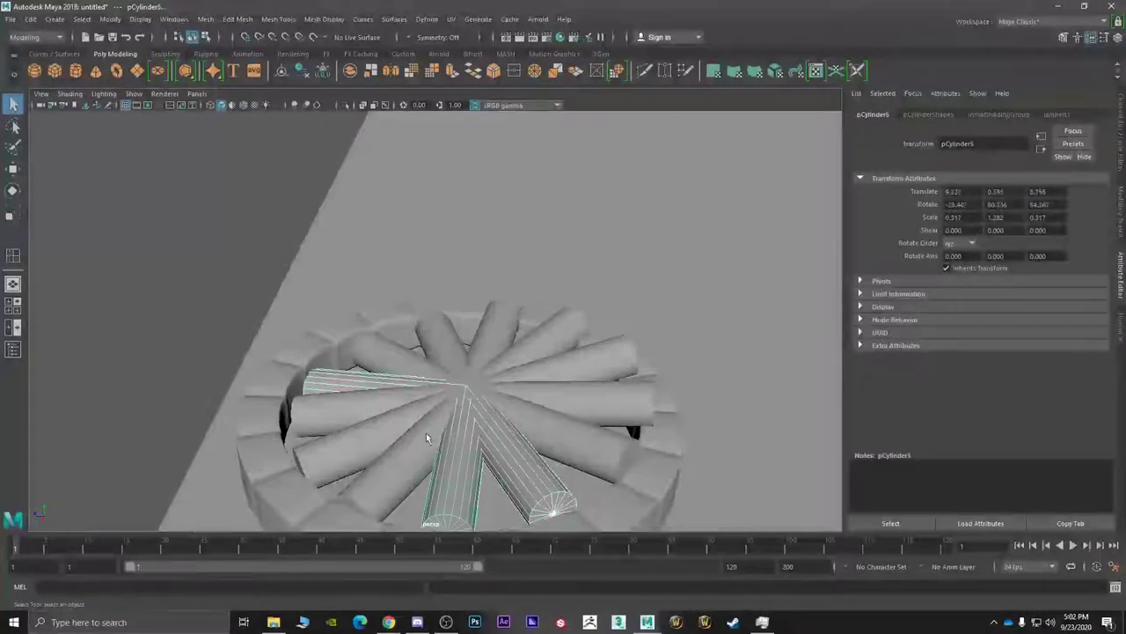
{"action": "left_click", "coordinate": [426, 433], "text": "shift"}
{"action": "left_click", "coordinate": [380, 405], "text": "shift"}
{"action": "left_click", "coordinate": [390, 423], "text": "shift"}
{"action": "left_click", "coordinate": [415, 444], "text": "shift"}
{"action": "left_click", "coordinate": [534, 419], "text": "shift"}
{"action": "left_click", "coordinate": [541, 398], "text": "shift"}
{"action": "left_click", "coordinate": [537, 374], "text": "shift"}
{"action": "left_click", "coordinate": [524, 352], "text": "shift"}
{"action": "left_click", "coordinate": [485, 343], "text": "shift"}
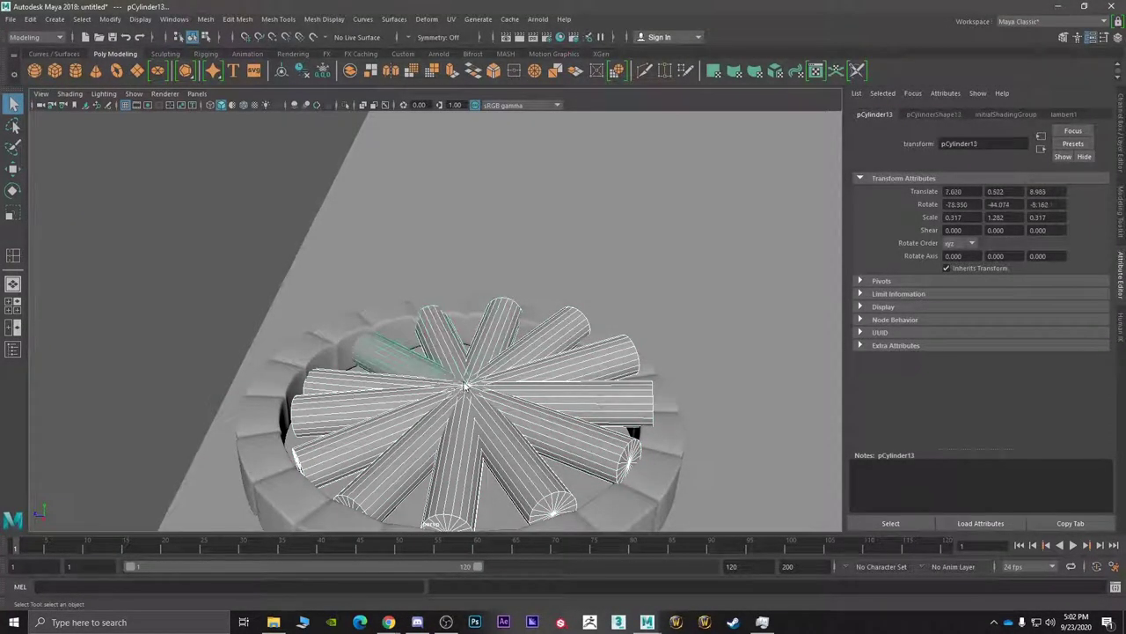
{"action": "right_click_drag", "start_coordinate": [466, 385], "coordinate": [444, 546], "text": "shift"}
- Rotate the combined logs to about -7.7, -0.5 and 3.2 degrees and scale them uniformly to fit inside the stone ring
{"action": "left_click_drag", "start_coordinate": [486, 467], "coordinate": [485, 440], "text": "alt"}
{"action": "key", "text": "e"}
{"action": "left_click_drag", "start_coordinate": [460, 343], "coordinate": [528, 430]}
{"action": "key", "text": "w"}
{"action": "key", "text": "r"}
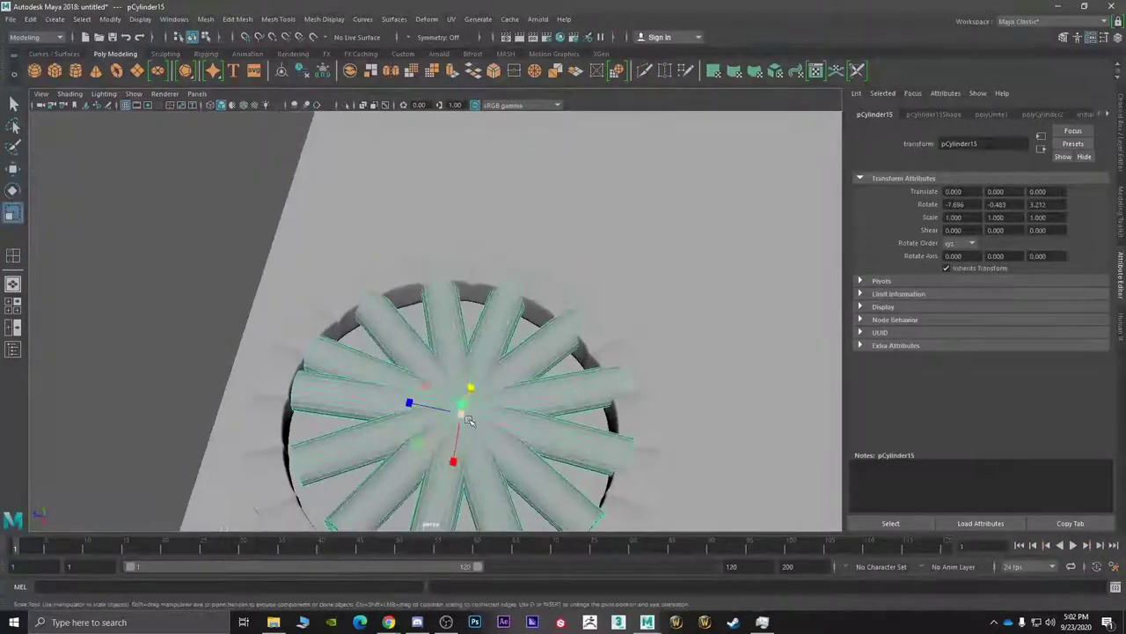
{"action": "left_click_drag", "start_coordinate": [462, 409], "coordinate": [510, 396]}
{"action": "key", "text": "w"}
- Check the cauldron in the reference image, create a polygon sphere and position it above the fire logs
{"action": "scroll", "coordinate": [651, 371], "scroll_direction": "down", "scroll_amount": 3}
{"action": "left_click", "coordinate": [651, 372]}
{"action": "left_click_drag", "start_coordinate": [651, 372], "coordinate": [519, 423], "text": "alt"}
{"action": "key", "text": "alt+Tab"}
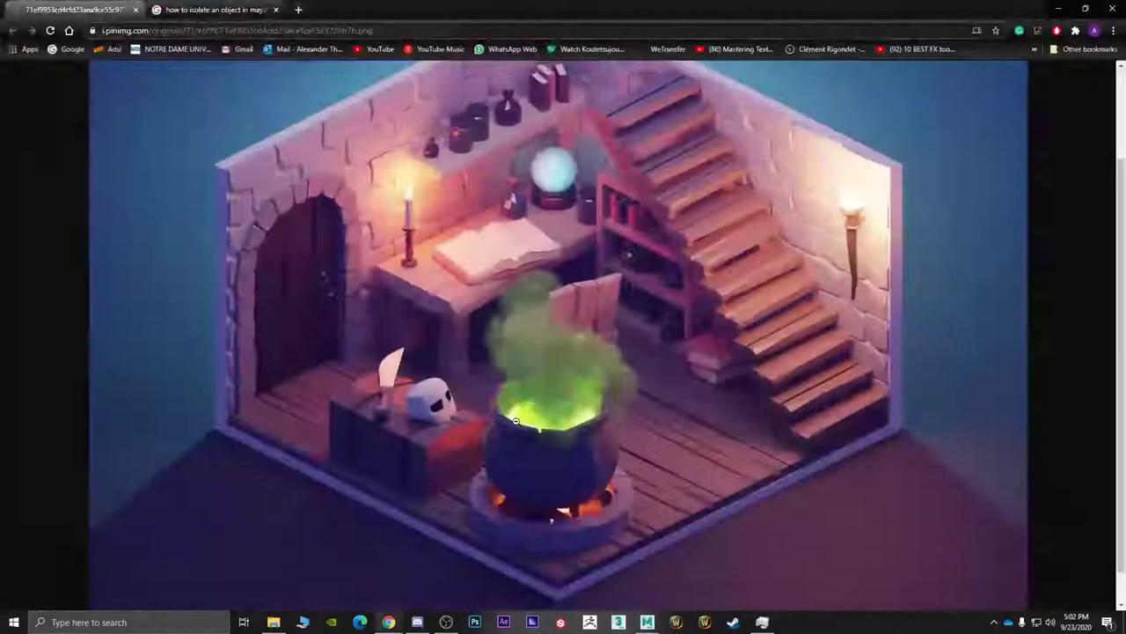
{"action": "key", "text": "alt+Tab"}
{"action": "left_click_drag", "start_coordinate": [535, 424], "coordinate": [535, 390], "text": "alt"}
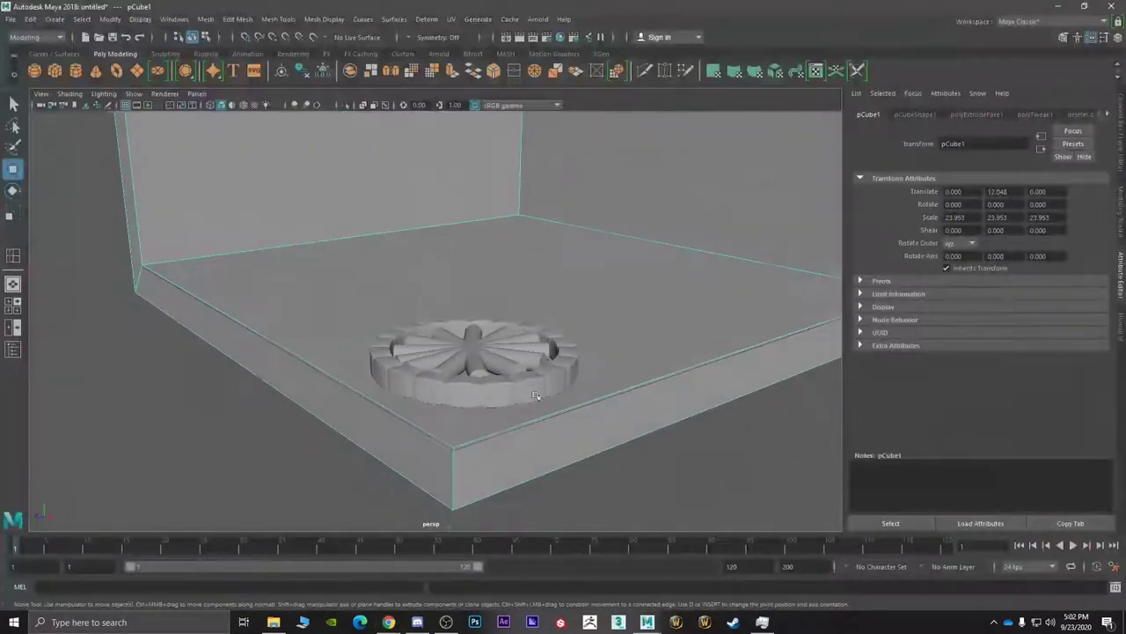
{"action": "left_click", "coordinate": [35, 70]}
{"action": "left_click_drag", "start_coordinate": [633, 396], "coordinate": [470, 197], "text": "alt"}
{"action": "left_click_drag", "start_coordinate": [486, 286], "coordinate": [492, 317], "text": "alt"}
- Scale the sphere uniformly to about 2.723 and raise it to about Y 3.927, checking it against the reference image
{"action": "key", "text": "r"}
{"action": "left_click_drag", "start_coordinate": [473, 260], "coordinate": [573, 150]}
{"action": "mouse_move", "coordinate": [553, 254]}
{"action": "left_mouse_down", "text": "alt"}
{"action": "mouse_move", "coordinate": [539, 263]}
{"action": "mouse_move", "coordinate": [549, 267]}
{"action": "left_mouse_up", "text": "alt"}
{"action": "key", "text": "w"}
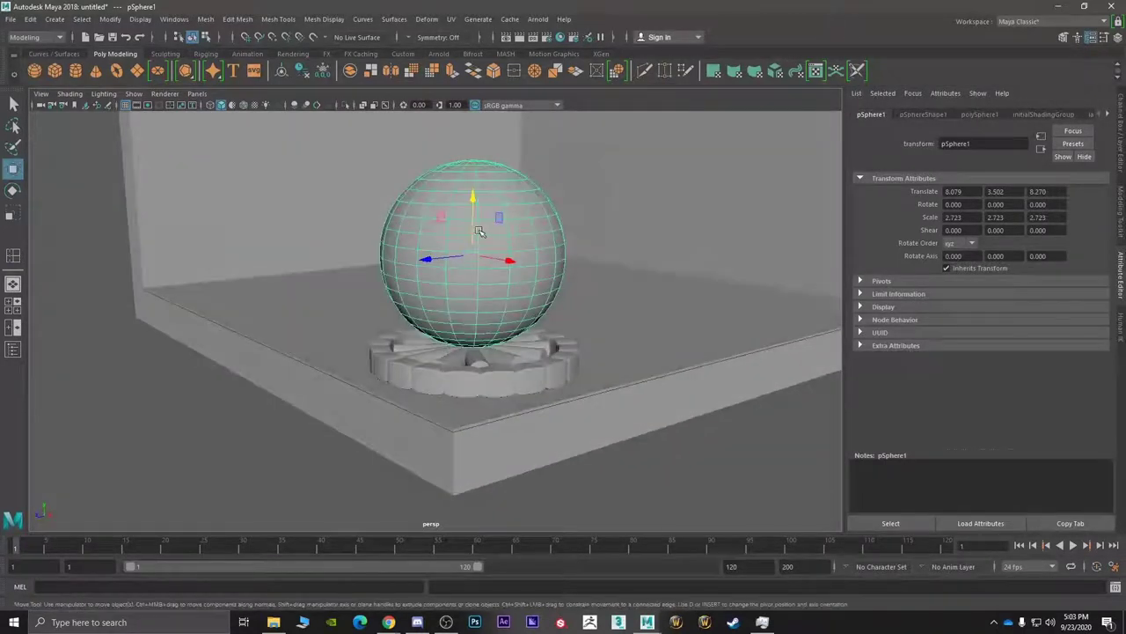
{"action": "left_click_drag", "start_coordinate": [475, 233], "coordinate": [475, 217]}
{"action": "key", "text": "alt+Tab"}
{"action": "key", "text": "alt+Tab"}
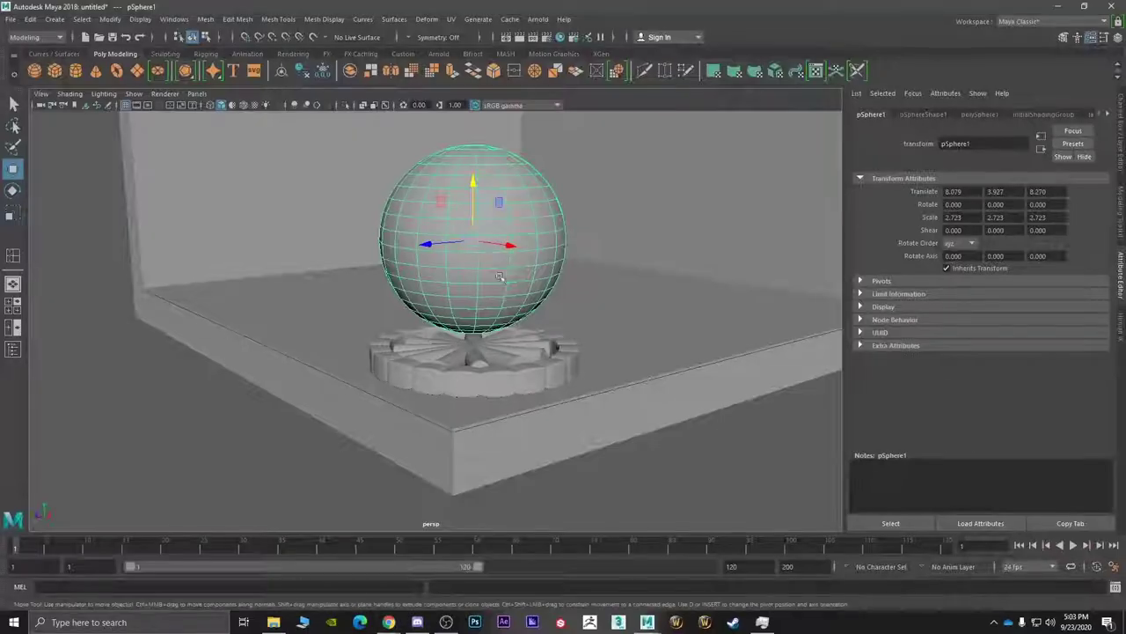
- Select the faces of the sphere's upper part and delete them to leave an open bowl
{"action": "left_click_drag", "start_coordinate": [492, 257], "coordinate": [477, 255], "text": "alt"}
{"action": "right_click_drag", "start_coordinate": [478, 254], "coordinate": [478, 288]}
{"action": "left_click_drag", "start_coordinate": [479, 295], "coordinate": [495, 274], "text": "alt"}
{"action": "middle_click_drag", "start_coordinate": [496, 274], "coordinate": [491, 401], "text": "alt"}
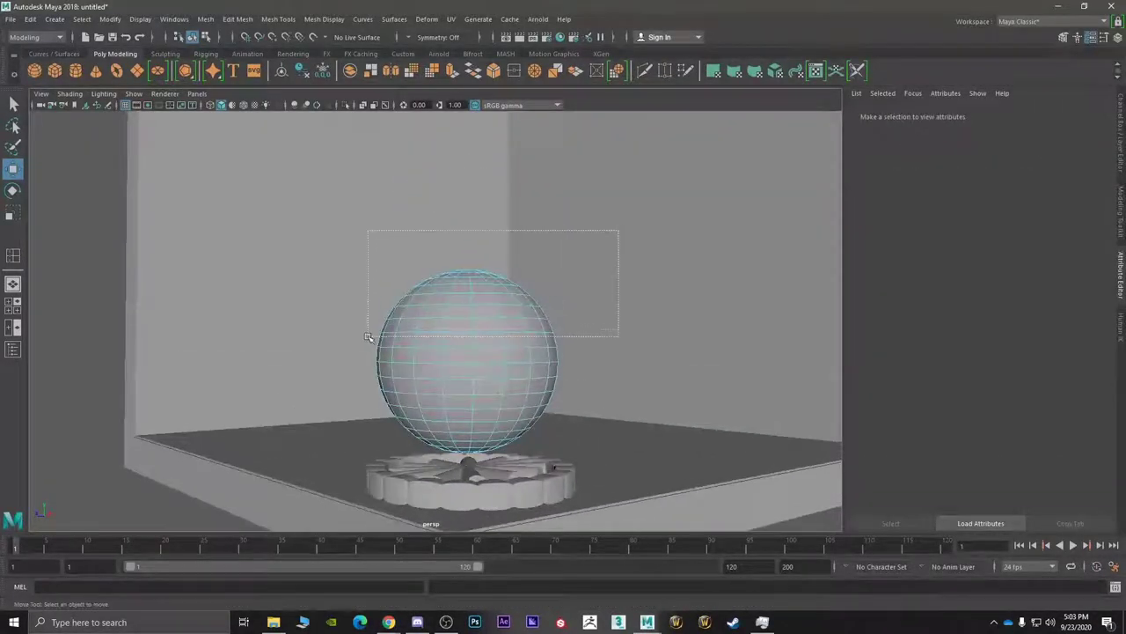
{"action": "left_click_drag", "start_coordinate": [368, 337], "coordinate": [369, 338]}
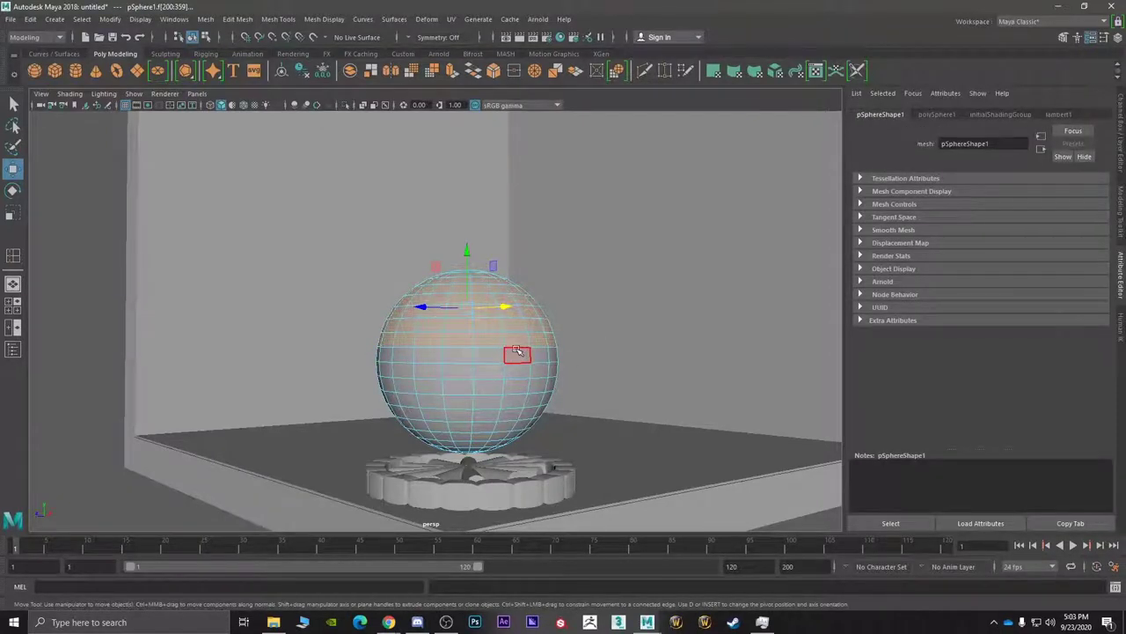
{"action": "key", "text": "Delete"}
- Extrude all of the bowl's faces with a thickness of 0.2 and return to object mode
{"action": "mouse_move", "coordinate": [517, 351]}
{"action": "left_mouse_down", "text": "alt"}
{"action": "mouse_move", "coordinate": [540, 335]}
{"action": "mouse_move", "coordinate": [506, 353]}
{"action": "left_mouse_up", "text": "alt"}
{"action": "right_click_drag", "start_coordinate": [506, 283], "coordinate": [511, 323]}
{"action": "left_click_drag", "start_coordinate": [365, 455], "coordinate": [316, 471]}
{"action": "right_click_drag", "start_coordinate": [483, 357], "coordinate": [483, 389], "text": "shift"}
{"action": "left_click_drag", "start_coordinate": [493, 387], "coordinate": [646, 321], "text": "alt"}
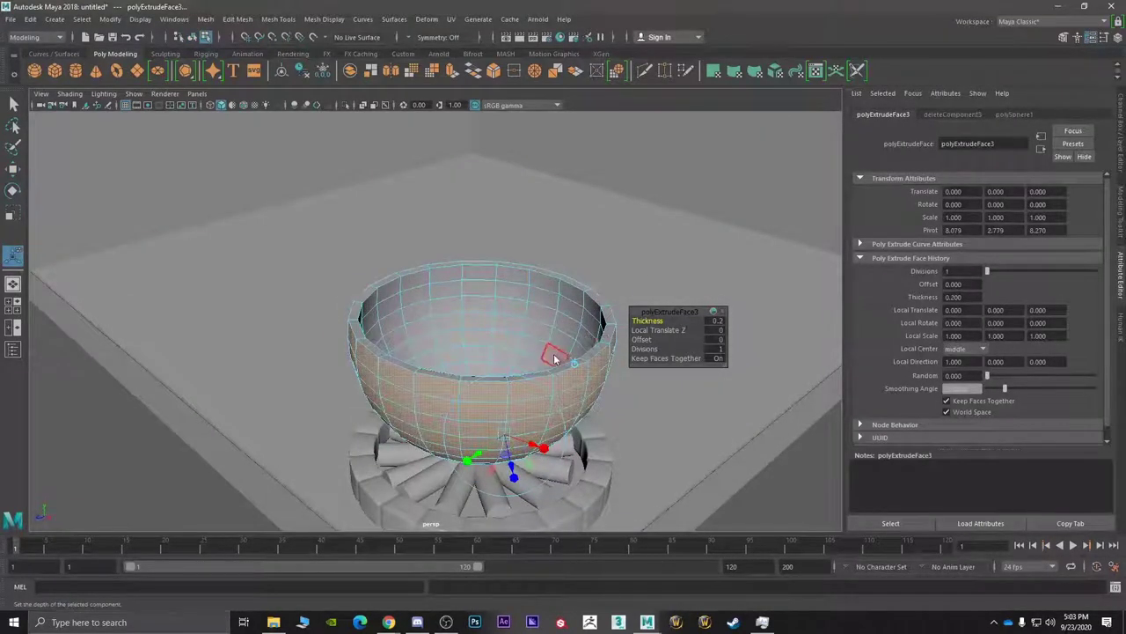
{"action": "right_click_drag", "start_coordinate": [554, 283], "coordinate": [553, 355]}
{"action": "mouse_move", "coordinate": [602, 286]}
{"action": "right_mouse_down"}
{"action": "mouse_move", "coordinate": [604, 270]}
{"action": "mouse_move", "coordinate": [553, 285]}
{"action": "mouse_move", "coordinate": [592, 272]}
{"action": "right_mouse_up"}
{"action": "left_click_drag", "start_coordinate": [587, 275], "coordinate": [536, 371], "text": "alt"}
- Compare the thickened bowl with the reference cauldron and undo the face extrusion
{"action": "key", "text": "alt+Tab"}
{"action": "key", "text": "alt+Tab"}
{"action": "key", "text": "alt+Tab"}
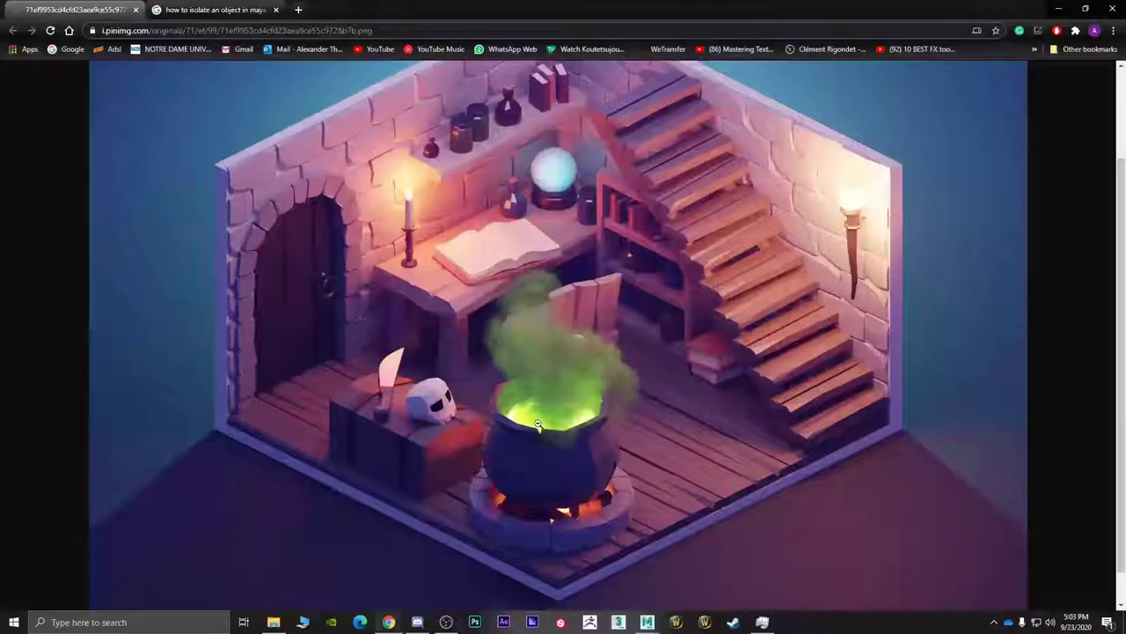
{"action": "key", "text": "alt+Tab"}
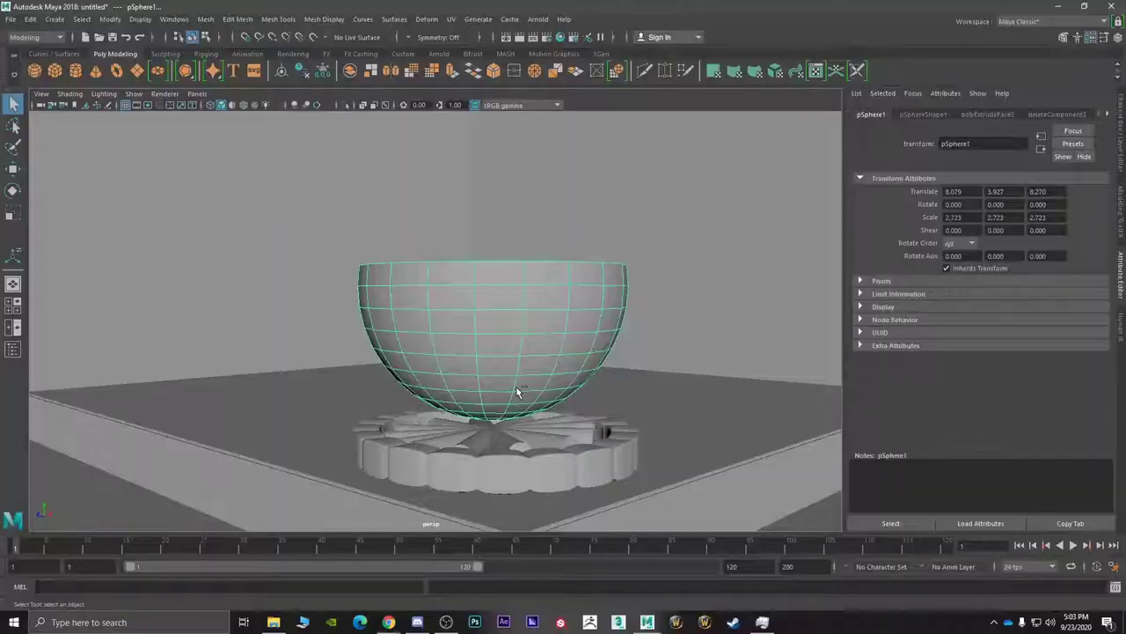
{"action": "key", "text": "alt+Tab"}
{"action": "key", "text": "alt+Tab"}
{"action": "key", "text": "ctrl+z"}
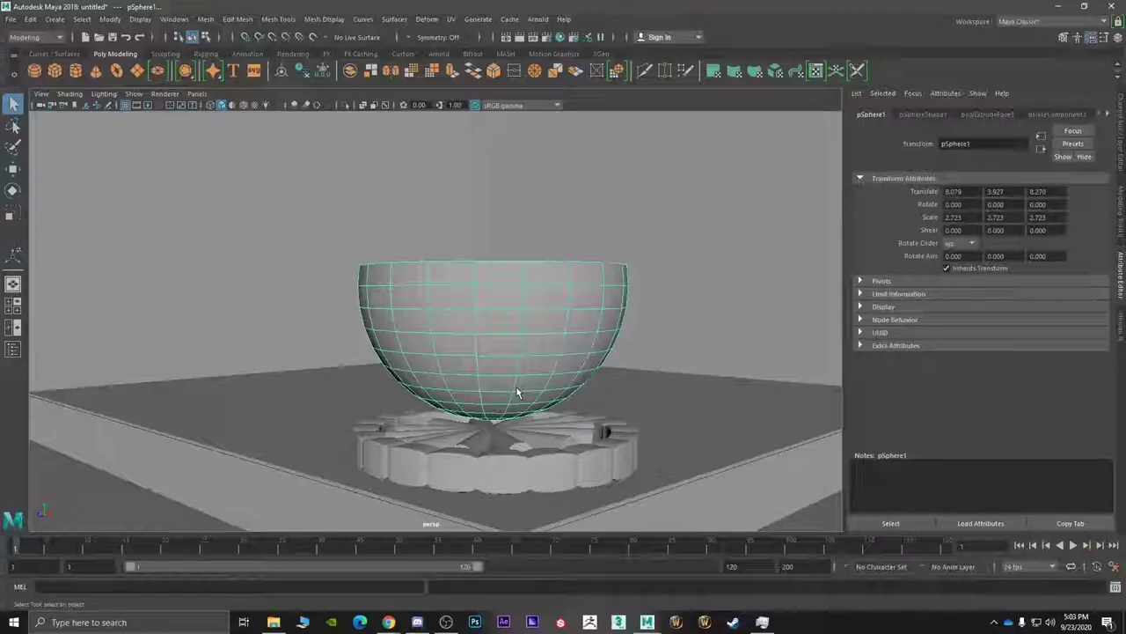
{"action": "key", "text": "ctrl+z"}
{"action": "key", "text": "ctrl+z"}
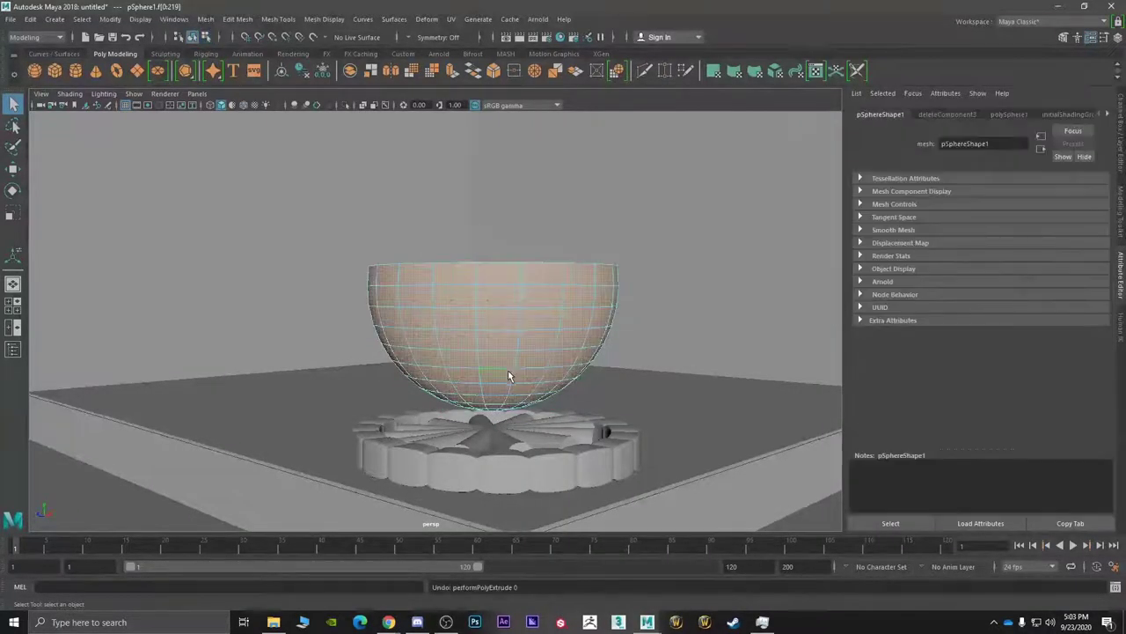
- Return the bowl to object mode and lower its pivot close to the bowl's base
{"action": "left_click_drag", "start_coordinate": [505, 377], "coordinate": [503, 371], "text": "alt"}
{"action": "right_click", "coordinate": [503, 376]}
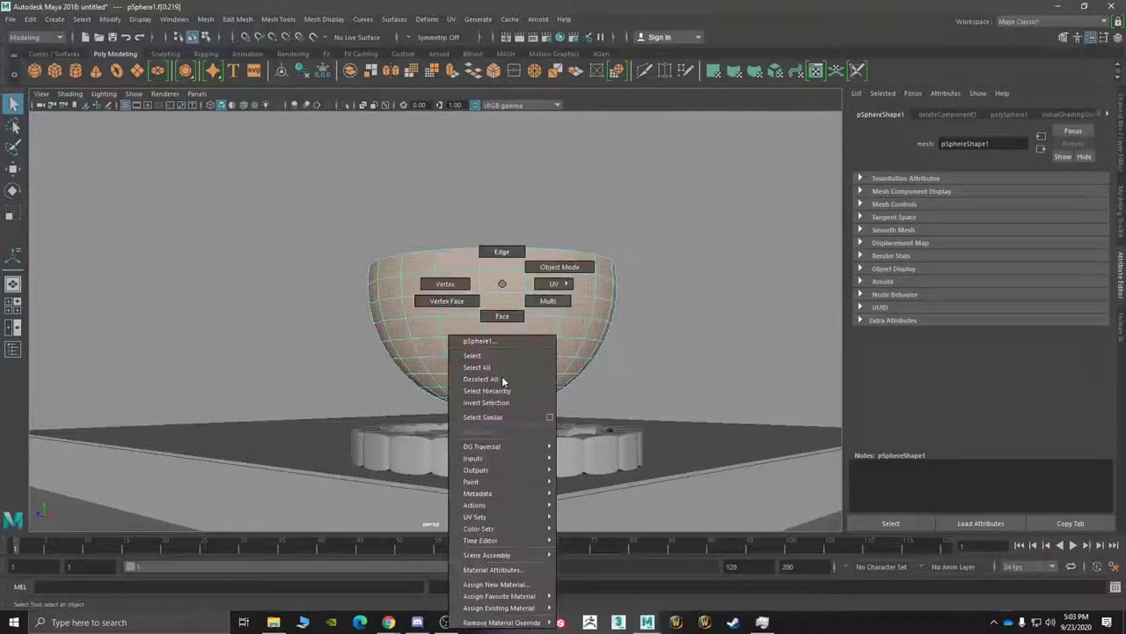
{"action": "left_click", "coordinate": [502, 286]}
{"action": "left_click_drag", "start_coordinate": [501, 283], "coordinate": [502, 325], "text": "alt"}
{"action": "right_click_drag", "start_coordinate": [502, 285], "coordinate": [556, 270]}
{"action": "left_click_drag", "start_coordinate": [551, 405], "coordinate": [551, 368], "text": "alt"}
{"action": "key", "text": "r"}
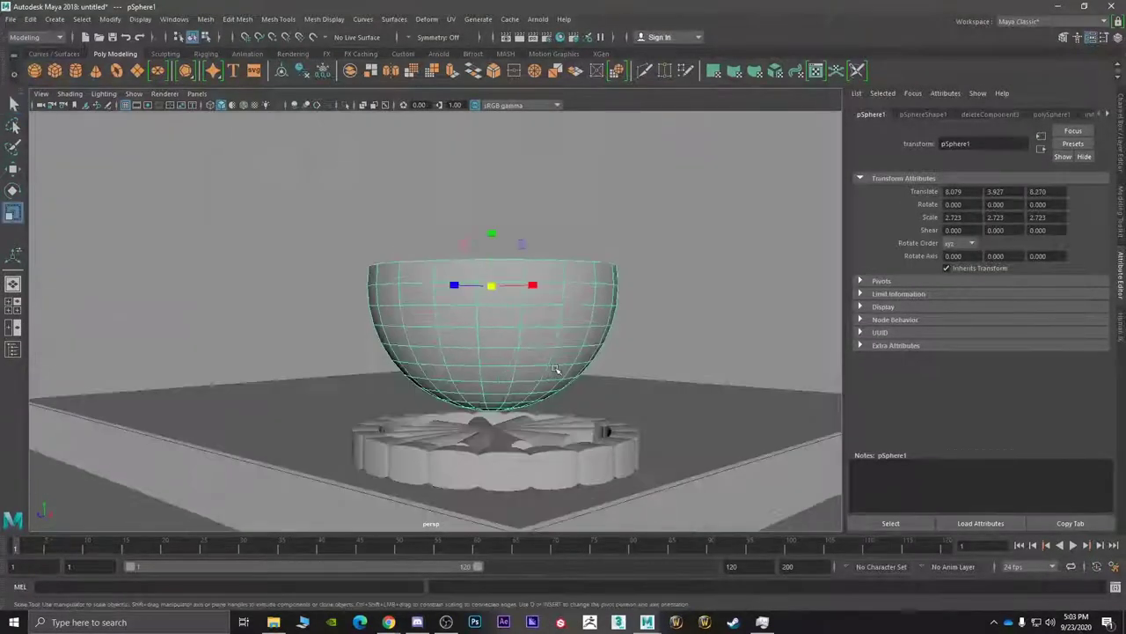
{"action": "left_click_drag", "start_coordinate": [513, 333], "coordinate": [510, 325], "text": "alt"}
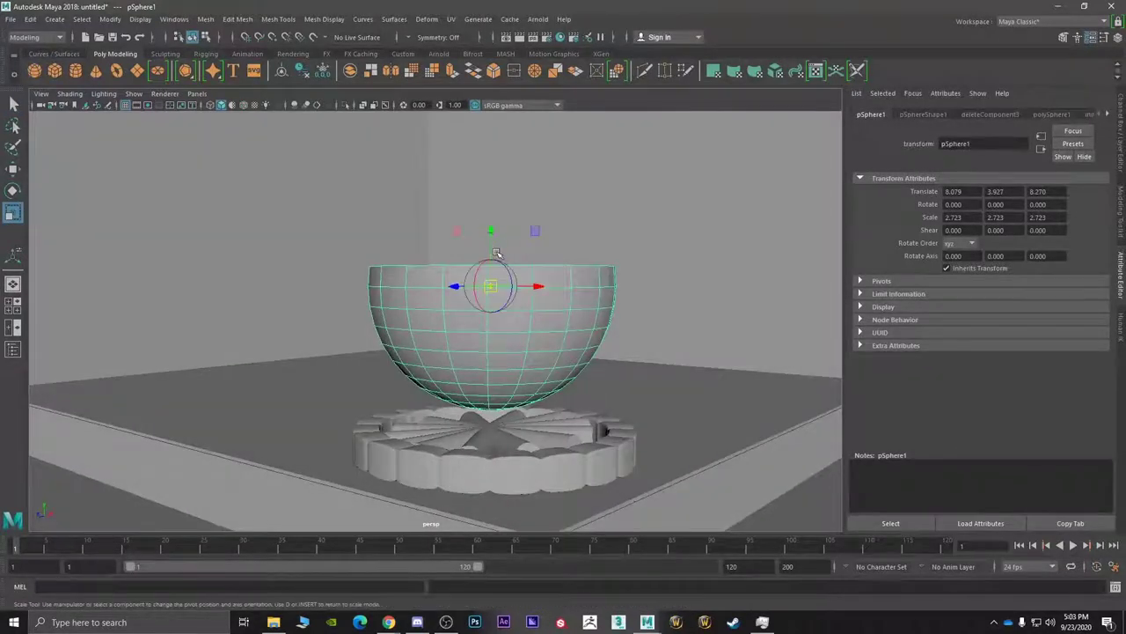
{"action": "key", "text": "w"}
{"action": "left_click_drag", "start_coordinate": [491, 245], "coordinate": [491, 282]}
{"action": "key", "text": "ctrl+z"}
{"action": "key", "text": "d"}
- Scale the bowl up uniformly to about 3.753 from its lowered pivot
{"action": "key", "text": "r"}
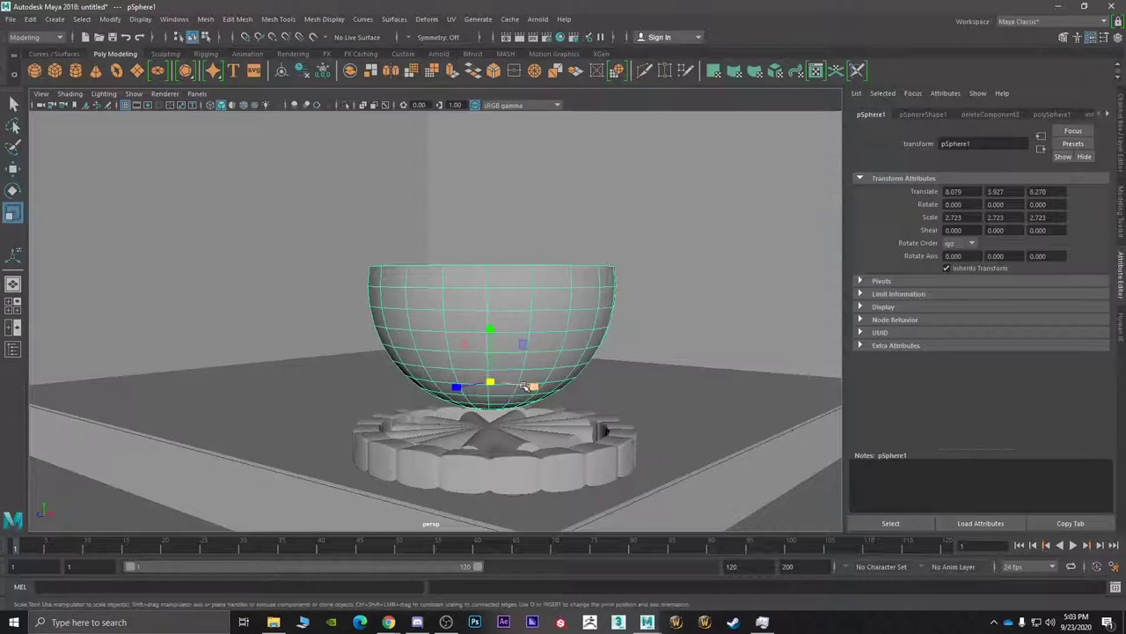
{"action": "left_click_drag", "start_coordinate": [534, 387], "coordinate": [508, 292]}
{"action": "key", "text": "ctrl+z"}
- Narrow the cauldron's opening by scaling its rim edge loop inward
{"action": "right_click_drag", "start_coordinate": [507, 292], "coordinate": [515, 233]}
{"action": "double_click", "coordinate": [513, 252]}
{"action": "left_click_drag", "start_coordinate": [493, 223], "coordinate": [472, 306]}
- Scale the edge loops below the rim to round out the belly, and shrink the whole cauldron slightly
{"action": "double_click", "coordinate": [510, 284]}
{"action": "double_click", "coordinate": [508, 317]}
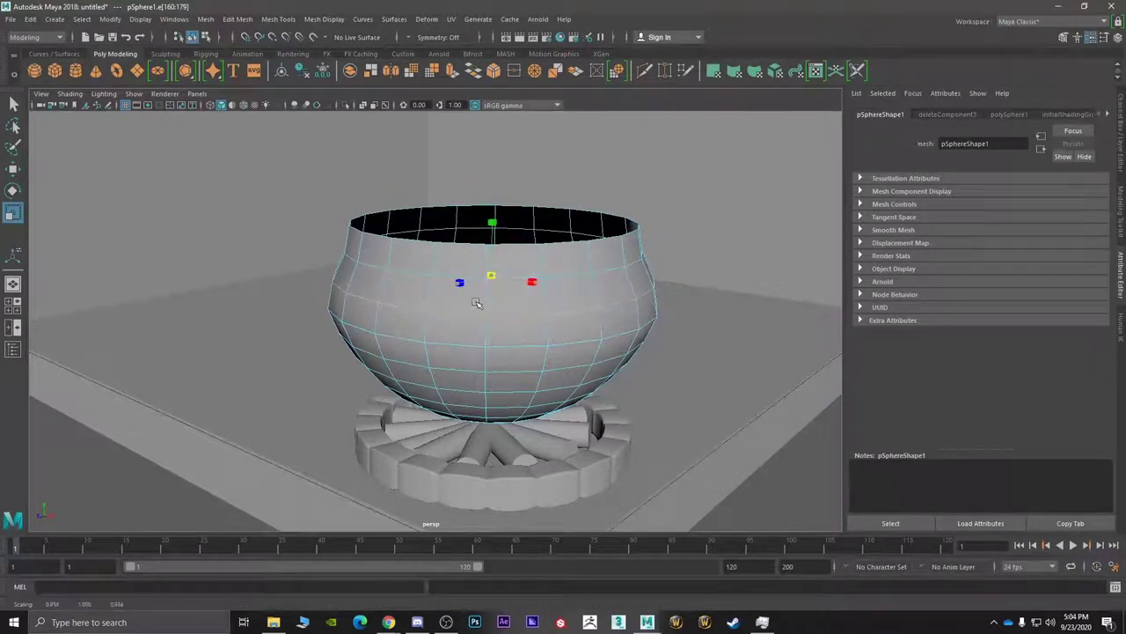
{"action": "double_click", "coordinate": [512, 352]}
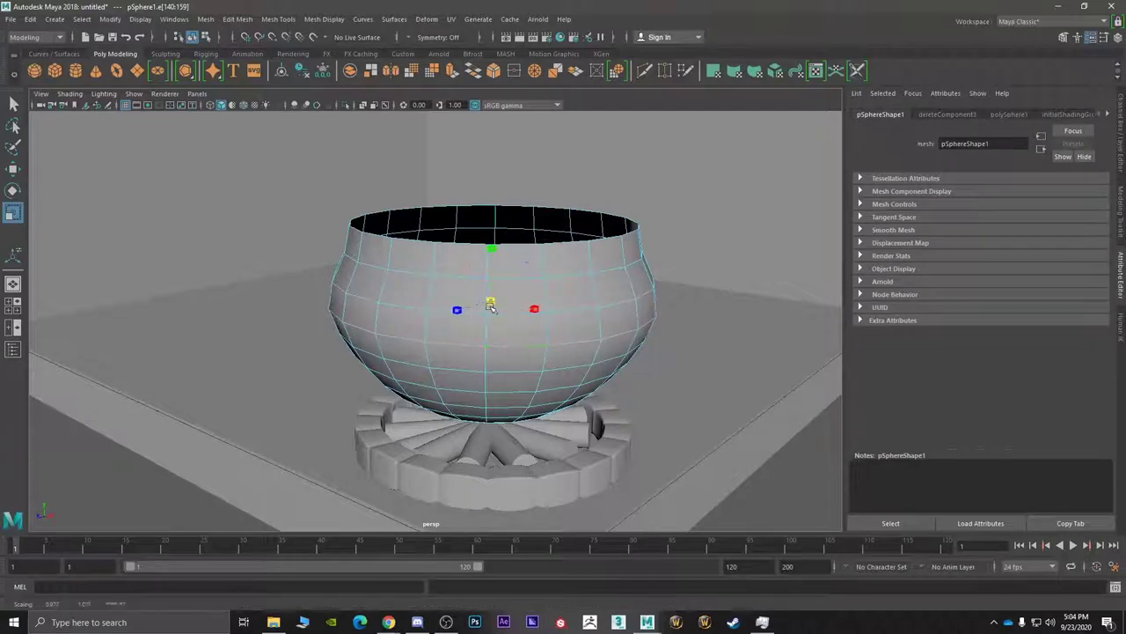
{"action": "left_click_drag", "start_coordinate": [485, 317], "coordinate": [509, 321], "text": "alt"}
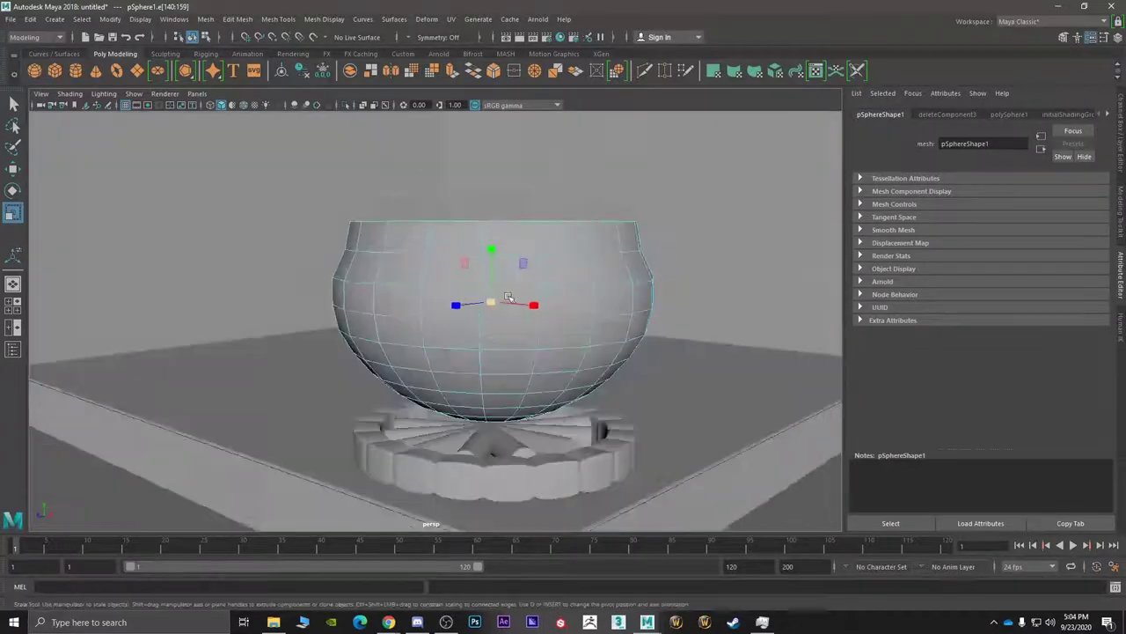
{"action": "left_click_drag", "start_coordinate": [509, 280], "coordinate": [515, 370], "text": "alt"}
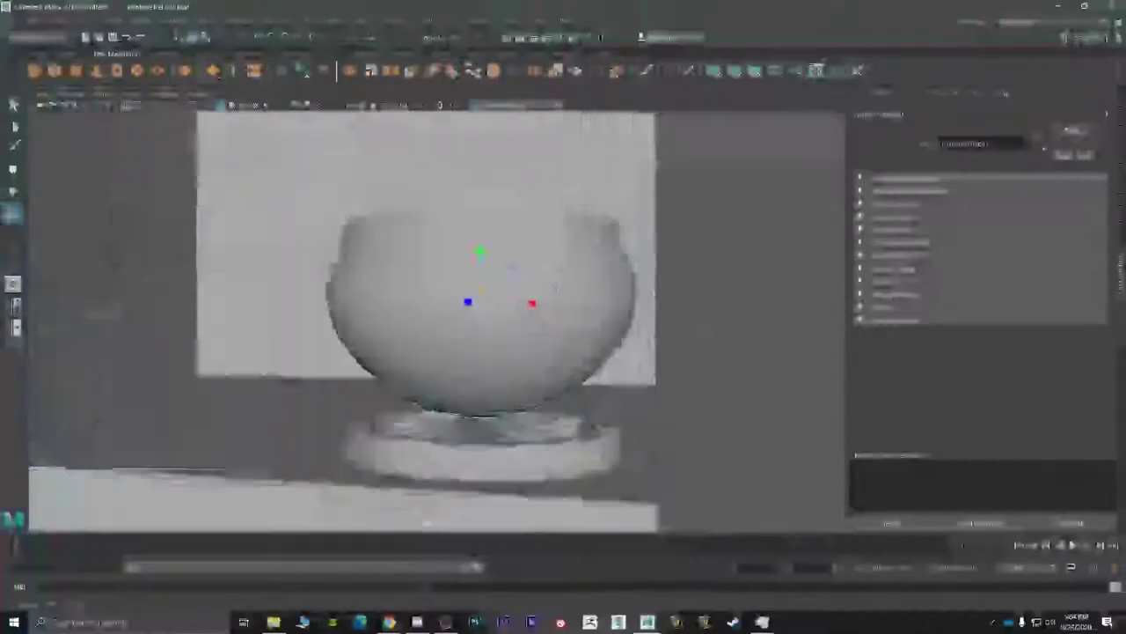
{"action": "right_click_drag", "start_coordinate": [528, 297], "coordinate": [546, 264]}
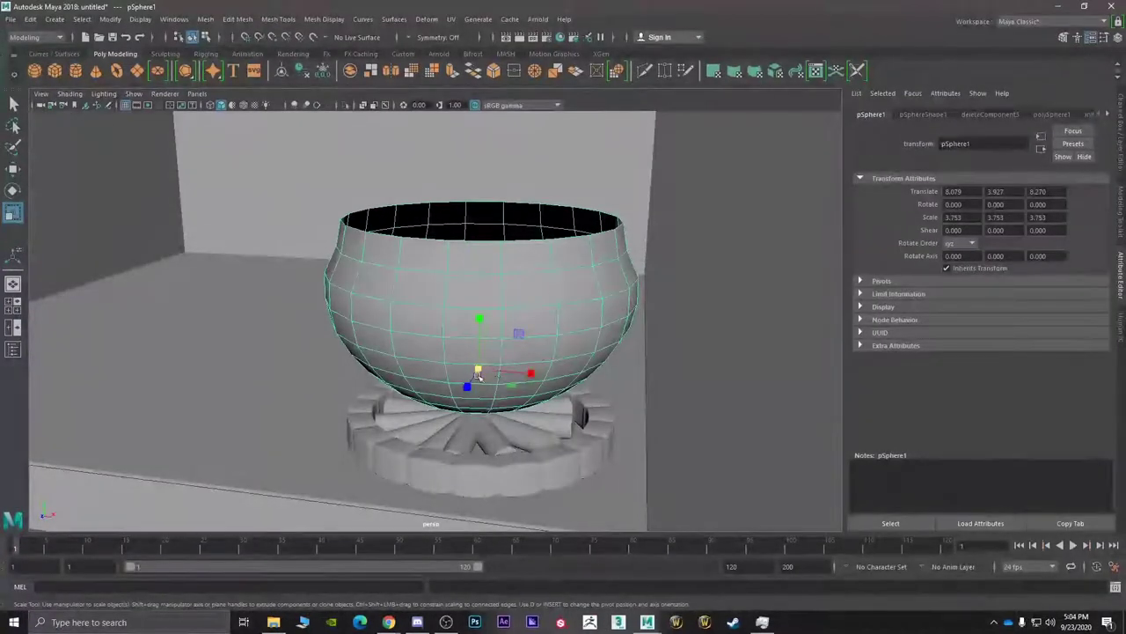
{"action": "left_click_drag", "start_coordinate": [476, 376], "coordinate": [448, 402]}
- Select the cauldron's rim edge loop, compare it with the reference image, and extrude the loop upward to form a neck
{"action": "right_click_drag", "start_coordinate": [497, 284], "coordinate": [497, 328]}
{"action": "right_click_drag", "start_coordinate": [504, 252], "coordinate": [501, 254]}
{"action": "left_click", "coordinate": [495, 258]}
{"action": "key", "text": "alt+Tab"}
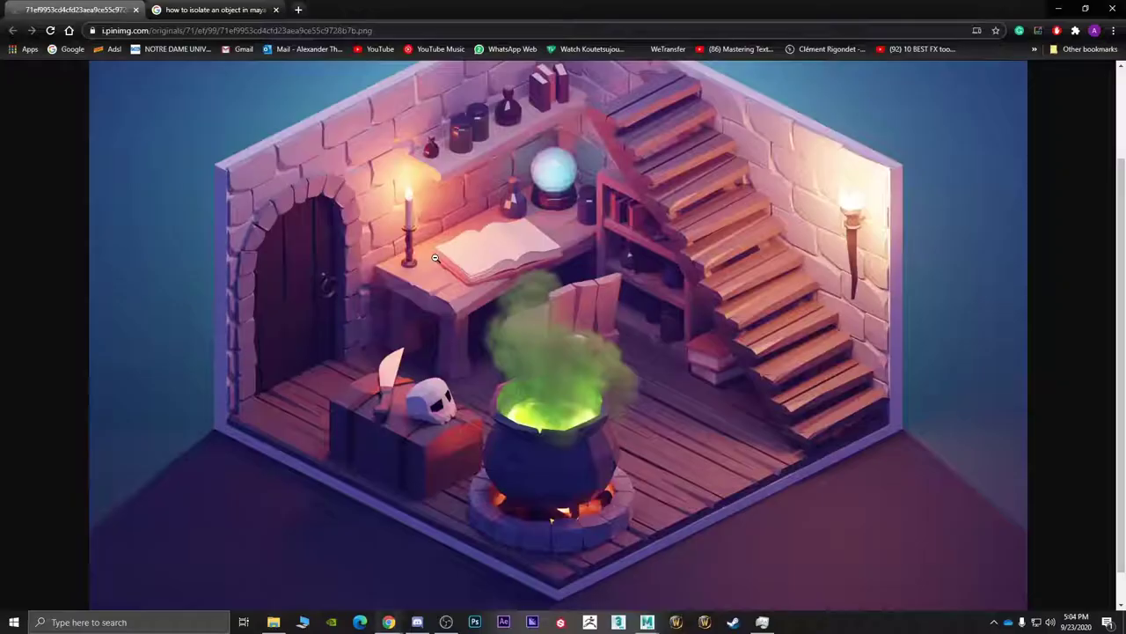
{"action": "key", "text": "alt+Tab"}
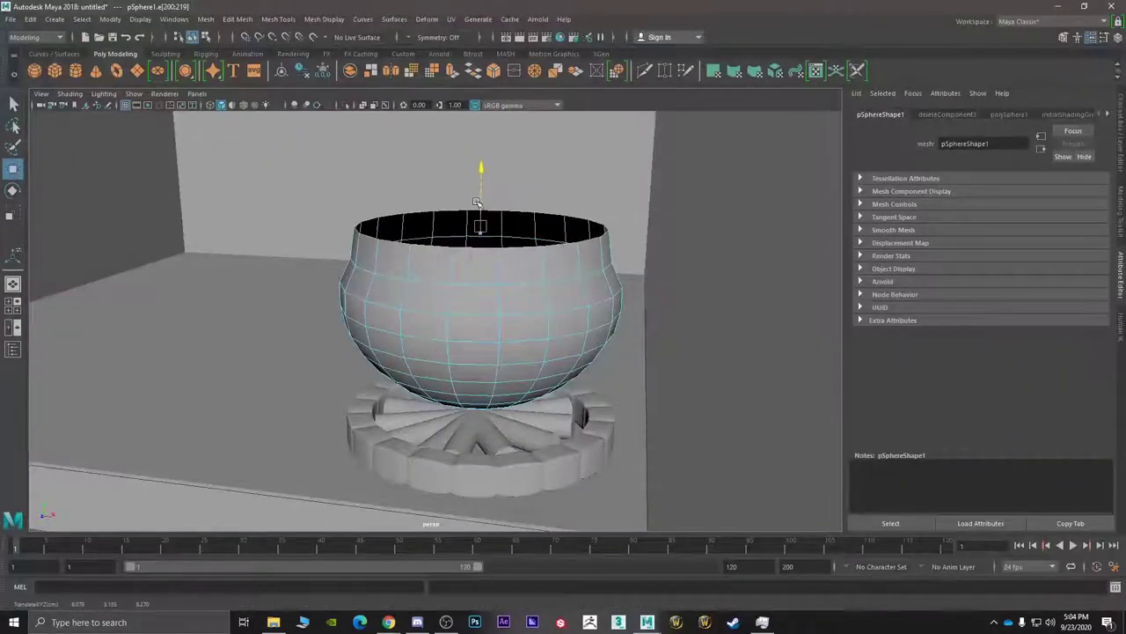
{"action": "key", "text": "ctrl+e"}
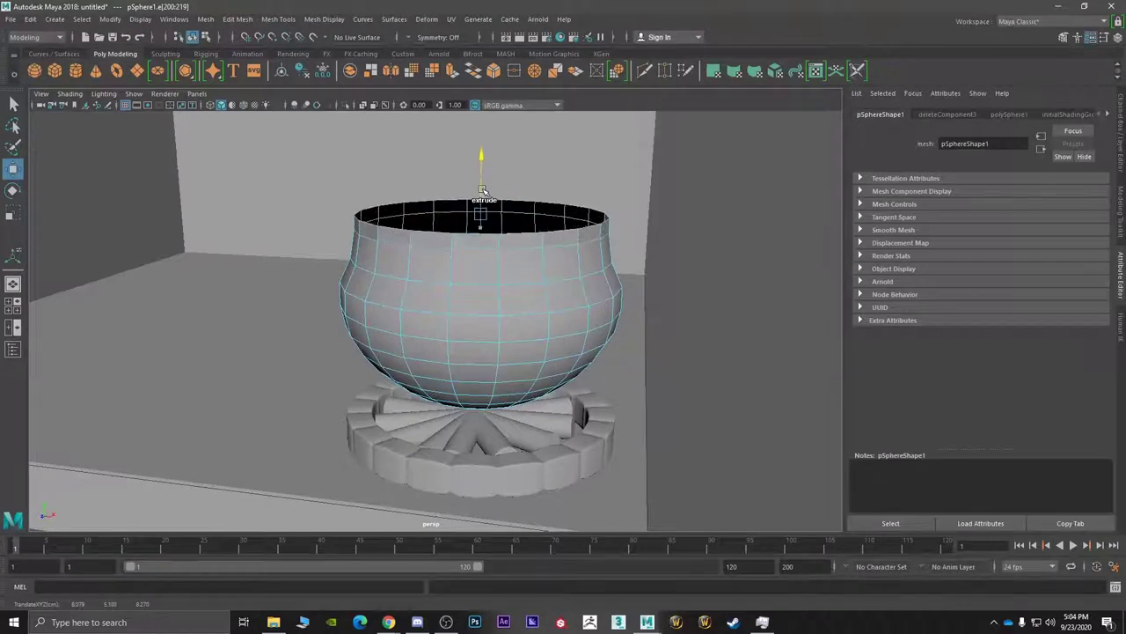
{"action": "left_click_drag", "start_coordinate": [483, 205], "coordinate": [502, 181], "text": "alt"}
- Extrude the rim again, scaling it outward and raising it to about Y 5.673 to form a flared lip
{"action": "key", "text": "r"}
{"action": "key", "text": "w"}
{"action": "key", "text": "r"}
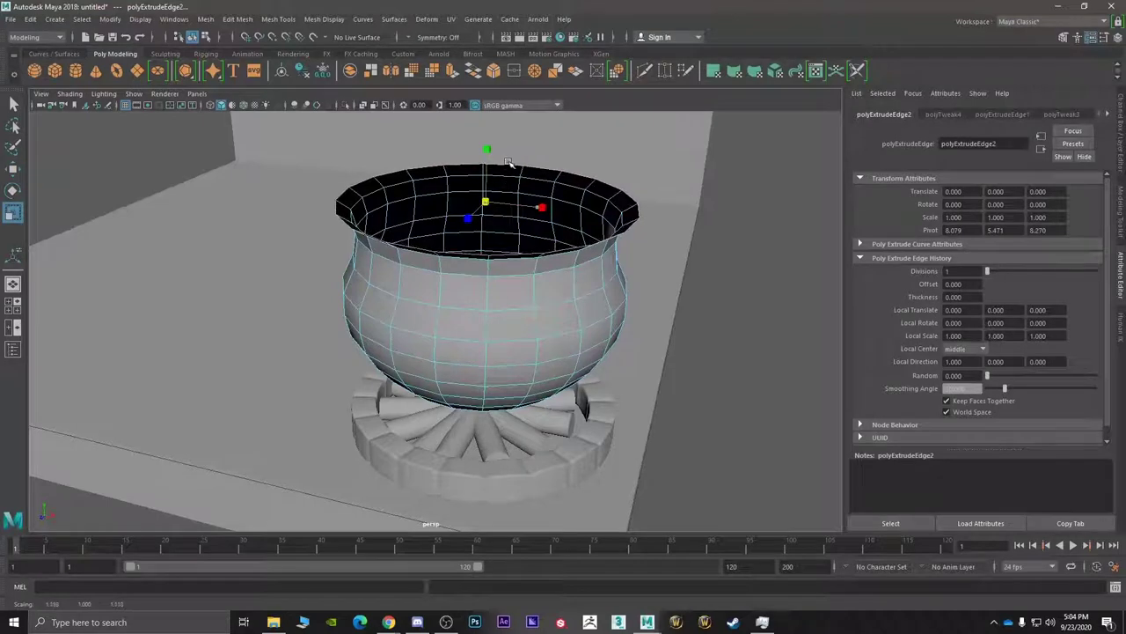
{"action": "key", "text": "w"}
{"action": "left_click_drag", "start_coordinate": [487, 189], "coordinate": [489, 177]}
- Try extruding the flared lip's edge straight upward and undo that extrusion
{"action": "key", "text": "ctrl+e"}
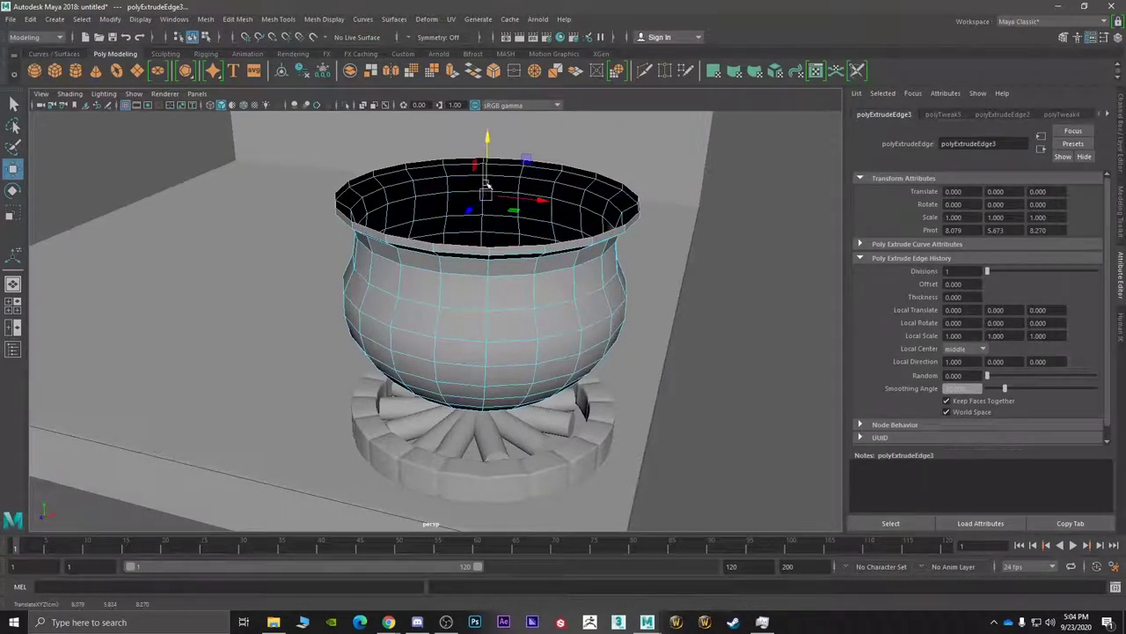
{"action": "left_click_drag", "start_coordinate": [487, 183], "coordinate": [485, 186]}
{"action": "scroll", "coordinate": [478, 220], "scroll_direction": "up", "scroll_amount": 3}
{"action": "left_click_drag", "start_coordinate": [475, 230], "coordinate": [470, 199], "text": "alt"}
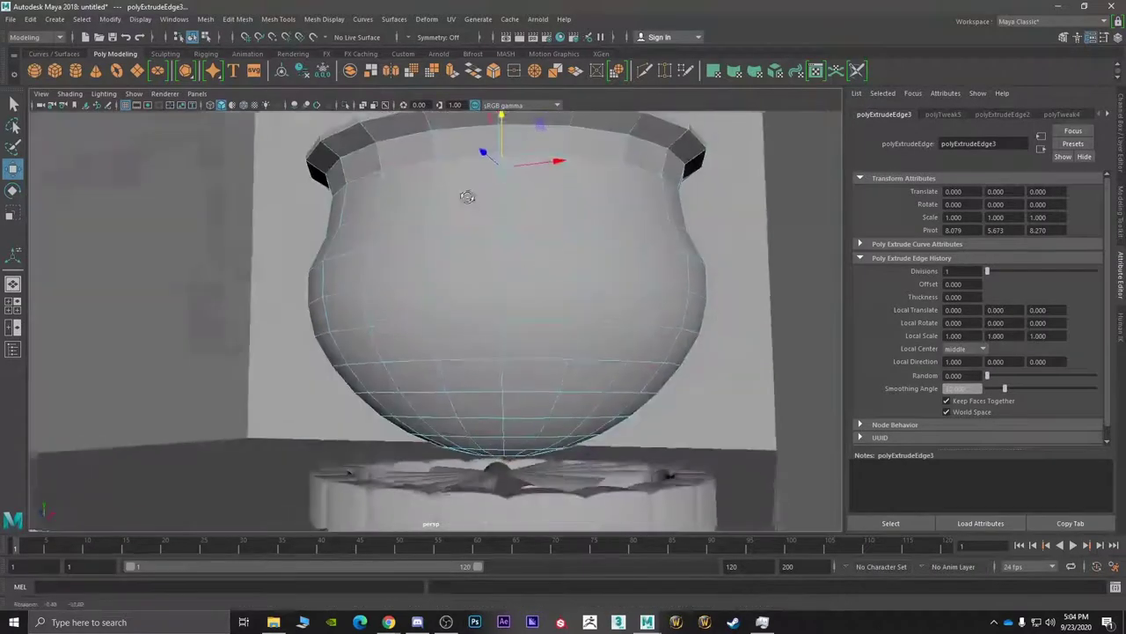
{"action": "middle_click_drag", "start_coordinate": [470, 199], "coordinate": [463, 347], "text": "alt"}
{"action": "scroll", "coordinate": [463, 347], "scroll_direction": "up", "scroll_amount": 3}
{"action": "key", "text": "ctrl+z"}
{"action": "key", "text": "ctrl+z"}
{"action": "key", "text": "ctrl+z"}
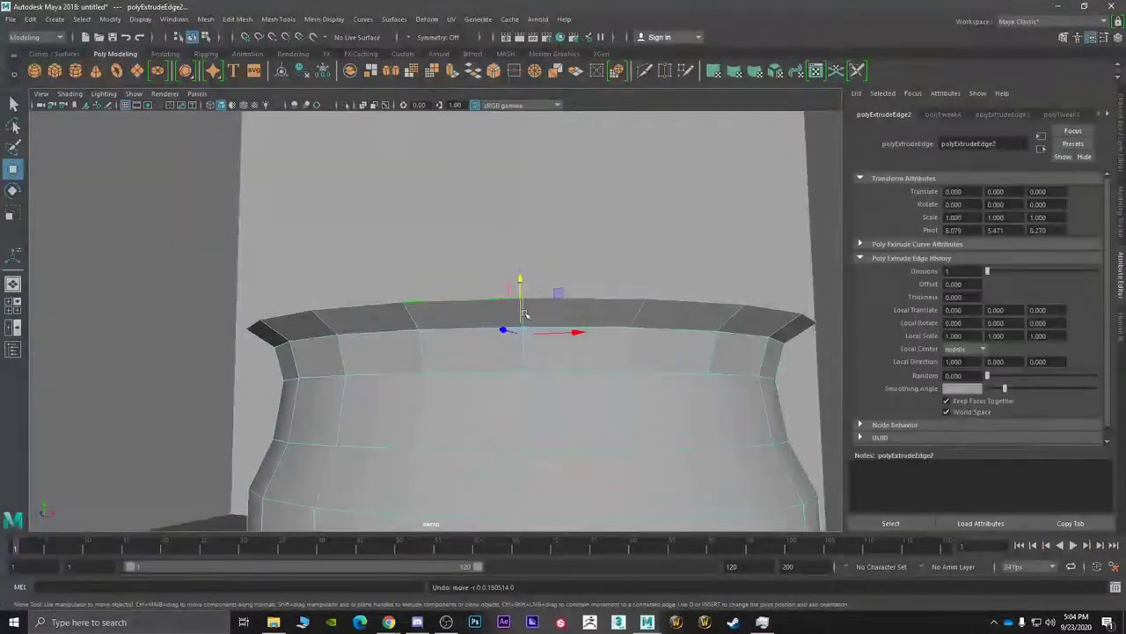
- Extrude the flared lip's edge slightly outward and upward as thin supporting loops, and toggle the smooth mesh preview
{"action": "key", "text": "r"}
{"action": "left_click_drag", "start_coordinate": [522, 334], "coordinate": [522, 335]}
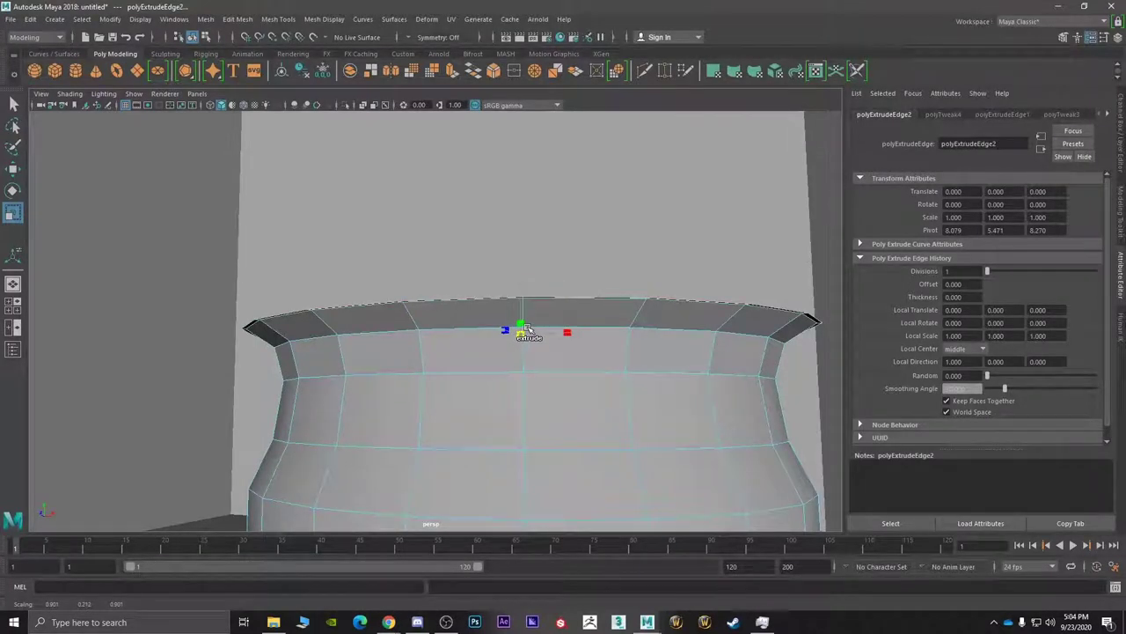
{"action": "key", "text": "w"}
{"action": "left_click_drag", "start_coordinate": [522, 313], "coordinate": [522, 315]}
{"action": "key", "text": "ctrl+e"}
{"action": "scroll", "coordinate": [322, 305], "scroll_direction": "up", "scroll_amount": 4}
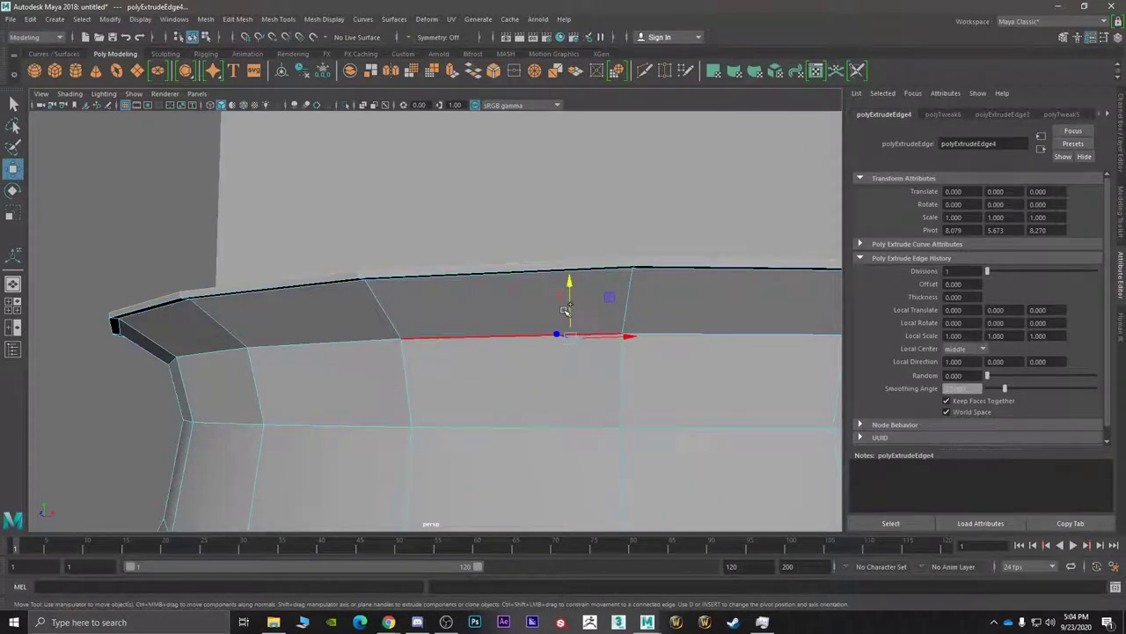
{"action": "key", "text": "3"}
{"action": "key", "text": "1"}
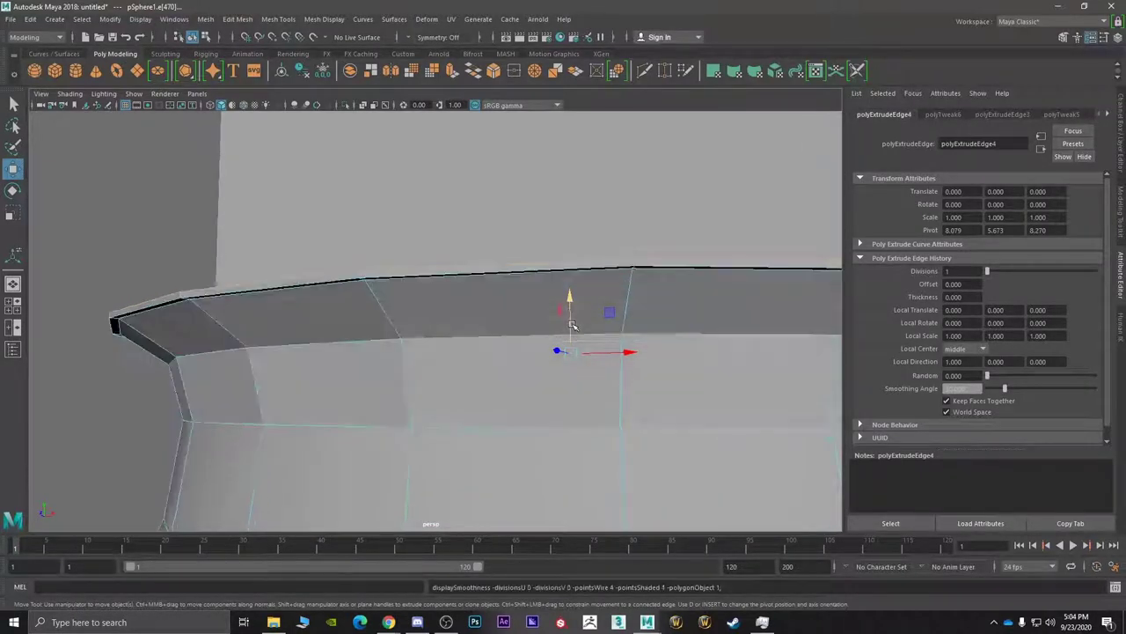
- Extrude the cauldron lip's edge upward to about Y 5.804 and scale it inward to build the thick rim's top
{"action": "left_click_drag", "start_coordinate": [572, 324], "coordinate": [528, 317], "text": "shift"}
{"action": "scroll", "coordinate": [557, 309], "scroll_direction": "down", "scroll_amount": 4}
{"action": "scroll", "coordinate": [404, 315], "scroll_direction": "up", "scroll_amount": 3}
{"action": "scroll", "coordinate": [404, 315], "scroll_direction": "up", "scroll_amount": 2}
{"action": "key", "text": "r"}
{"action": "left_click_drag", "start_coordinate": [587, 289], "coordinate": [566, 332]}
- Extrude the rim's inner edge inward and down to about Y 5.545 as supporting loops along the rim's inner wall
{"action": "key", "text": "ctrl+e"}
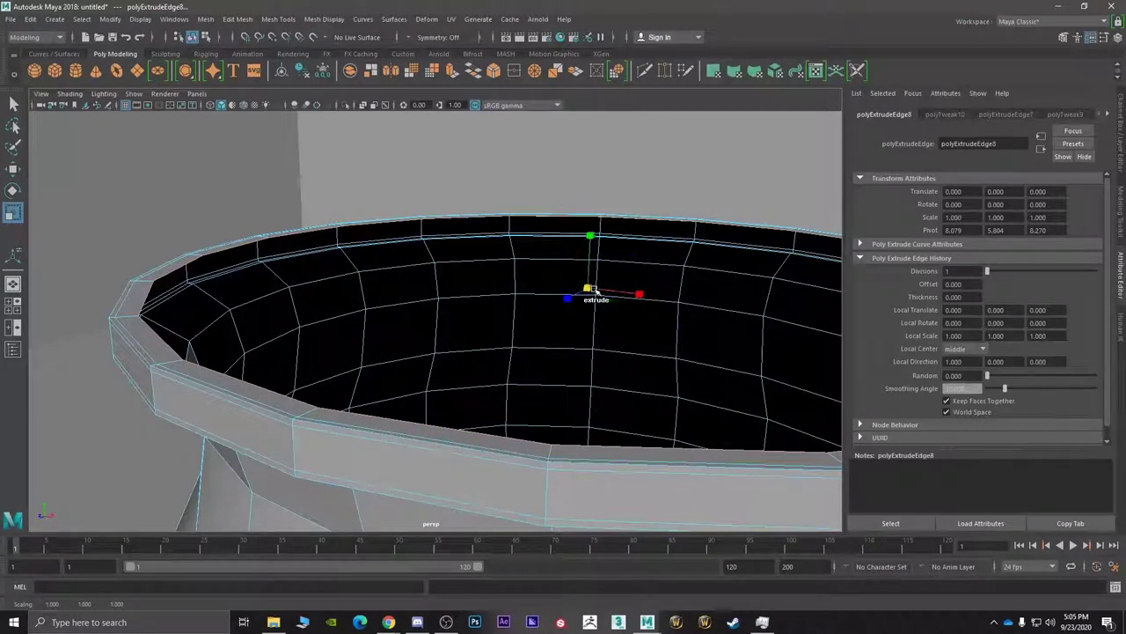
{"action": "key", "text": "ctrl+e"}
{"action": "key", "text": "w"}
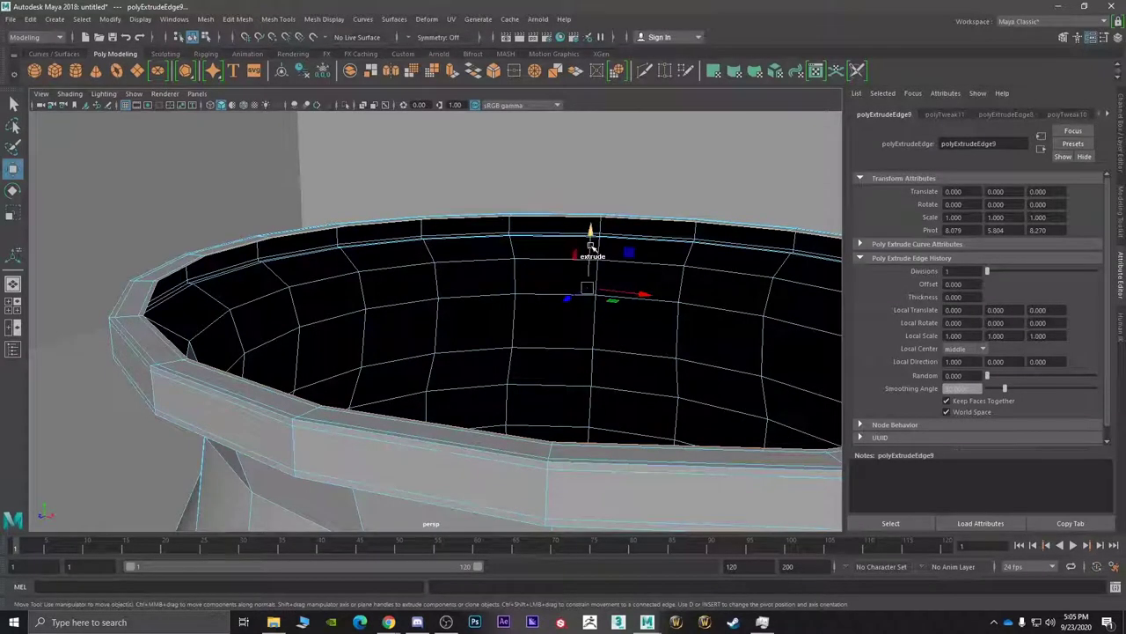
{"action": "left_click_drag", "start_coordinate": [591, 247], "coordinate": [587, 288]}
{"action": "key", "text": "ctrl+e"}
{"action": "key", "text": "r"}
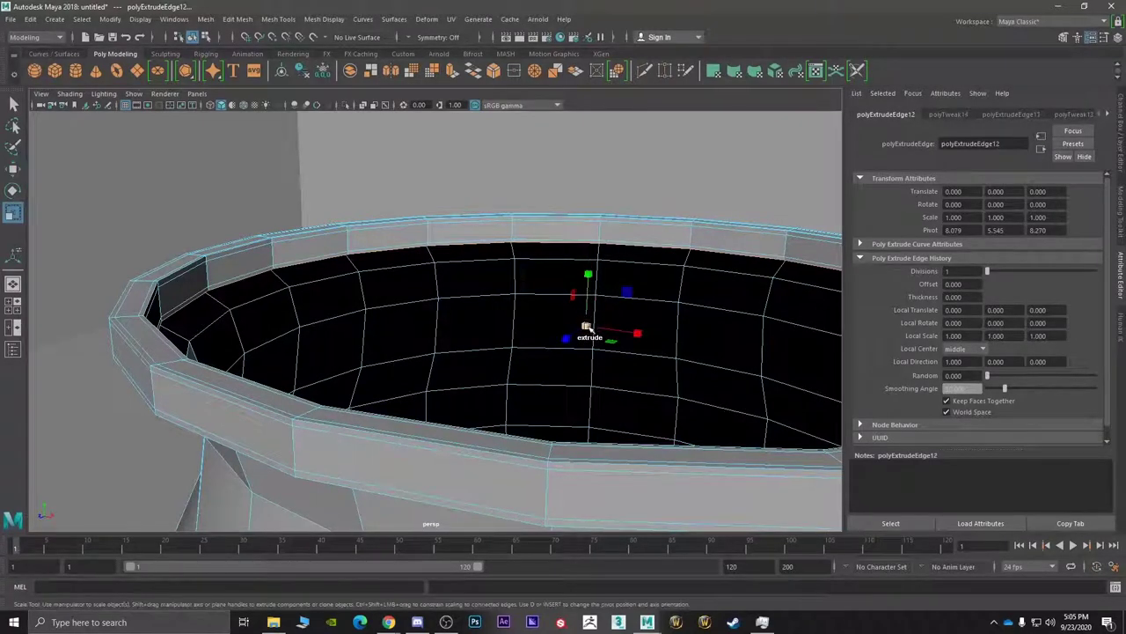
- Try to close the cauldron's opening by extruding the inner rim loop inward and down and merging it to the center
{"action": "left_click_drag", "start_coordinate": [587, 328], "coordinate": [315, 405]}
{"action": "left_click_drag", "start_coordinate": [328, 630], "coordinate": [259, 588]}
{"action": "scroll", "coordinate": [480, 322], "scroll_direction": "down", "scroll_amount": 4}
{"action": "key", "text": "ctrl+e"}
{"action": "key", "text": "w"}
{"action": "left_click_drag", "start_coordinate": [493, 264], "coordinate": [464, 500], "text": "alt"}
{"action": "key", "text": "r"}
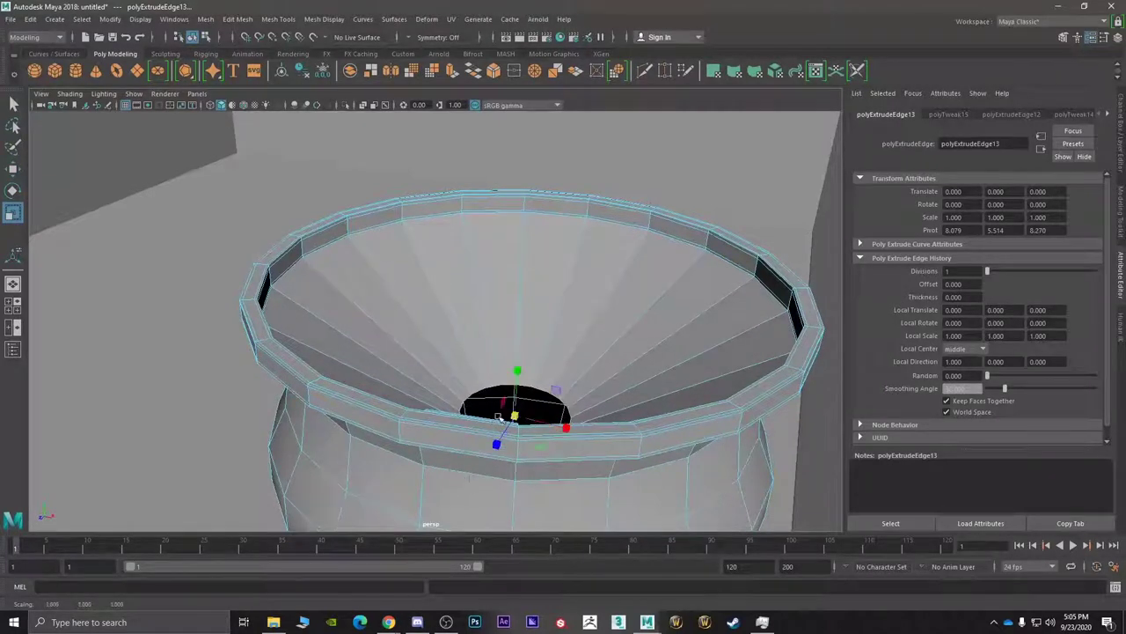
{"action": "left_click_drag", "start_coordinate": [515, 415], "coordinate": [478, 488], "text": "shift"}
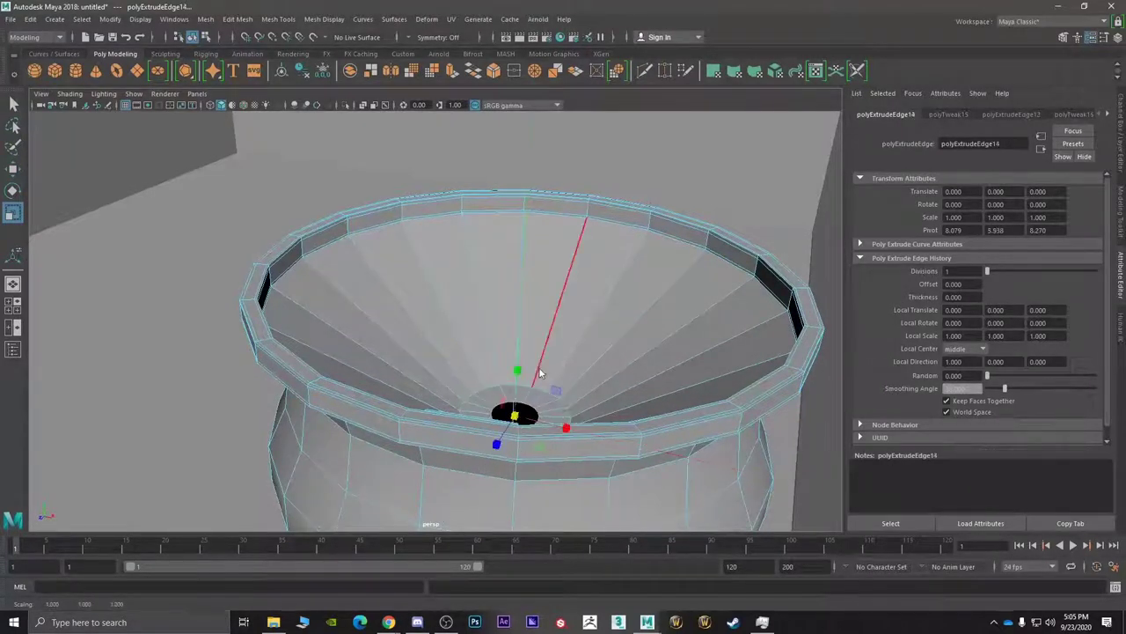
{"action": "right_click", "coordinate": [540, 368], "text": "shift"}
{"action": "right_click_drag", "start_coordinate": [540, 369], "coordinate": [520, 431], "text": "shift"}
- Preview the smoothed cauldron and examine the faces just inside its rim for stray geometry
{"action": "key", "text": "3"}
{"action": "left_click_drag", "start_coordinate": [519, 432], "coordinate": [528, 396], "text": "alt"}
{"action": "right_click_drag", "start_coordinate": [528, 396], "coordinate": [604, 264]}
{"action": "right_click_drag", "start_coordinate": [585, 321], "coordinate": [528, 363], "text": "alt"}
{"action": "left_click", "coordinate": [609, 434]}
{"action": "left_click_drag", "start_coordinate": [434, 334], "coordinate": [374, 397], "text": "alt"}
{"action": "right_click_drag", "start_coordinate": [343, 387], "coordinate": [378, 368], "text": "alt"}
{"action": "left_click", "coordinate": [378, 368]}
{"action": "left_click_drag", "start_coordinate": [379, 368], "coordinate": [343, 374], "text": "alt"}
{"action": "scroll", "coordinate": [343, 374], "scroll_direction": "up", "scroll_amount": 5}
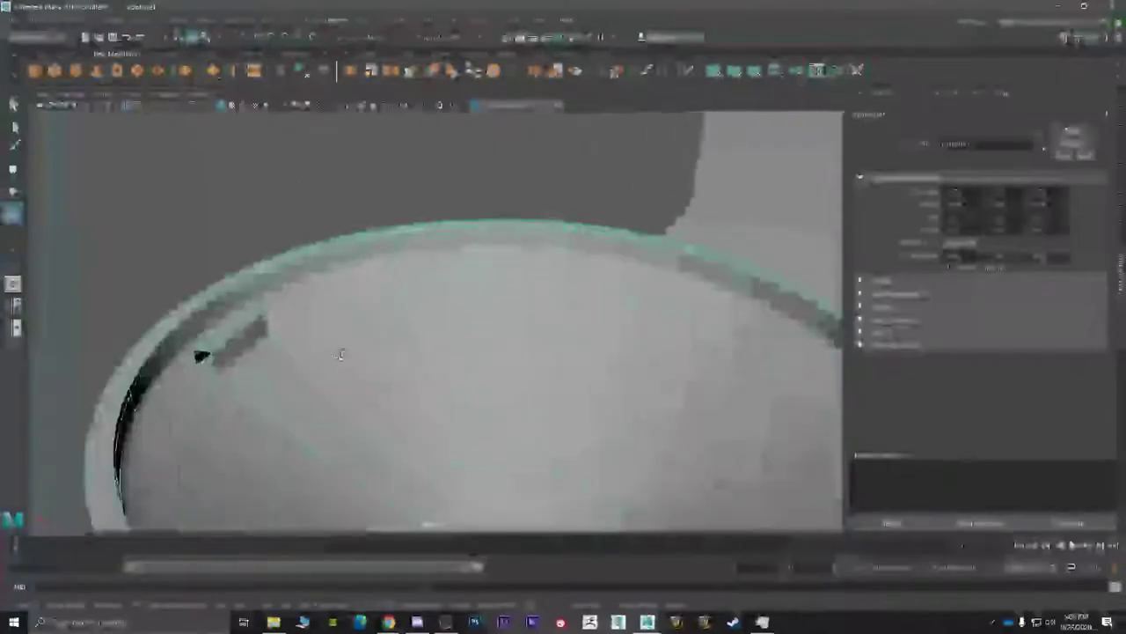
- Undo the center merge and the inward extrusions that closed the cauldron's opening
{"action": "key", "text": "ctrl+z"}
{"action": "key", "text": "ctrl+z"}
{"action": "key", "text": "ctrl+z"}
{"action": "key", "text": "ctrl+z"}
{"action": "key", "text": "ctrl+z"}
{"action": "key", "text": "ctrl+z"}
{"action": "key", "text": "ctrl+z"}
{"action": "key", "text": "ctrl+z"}
{"action": "key", "text": "ctrl+z"}
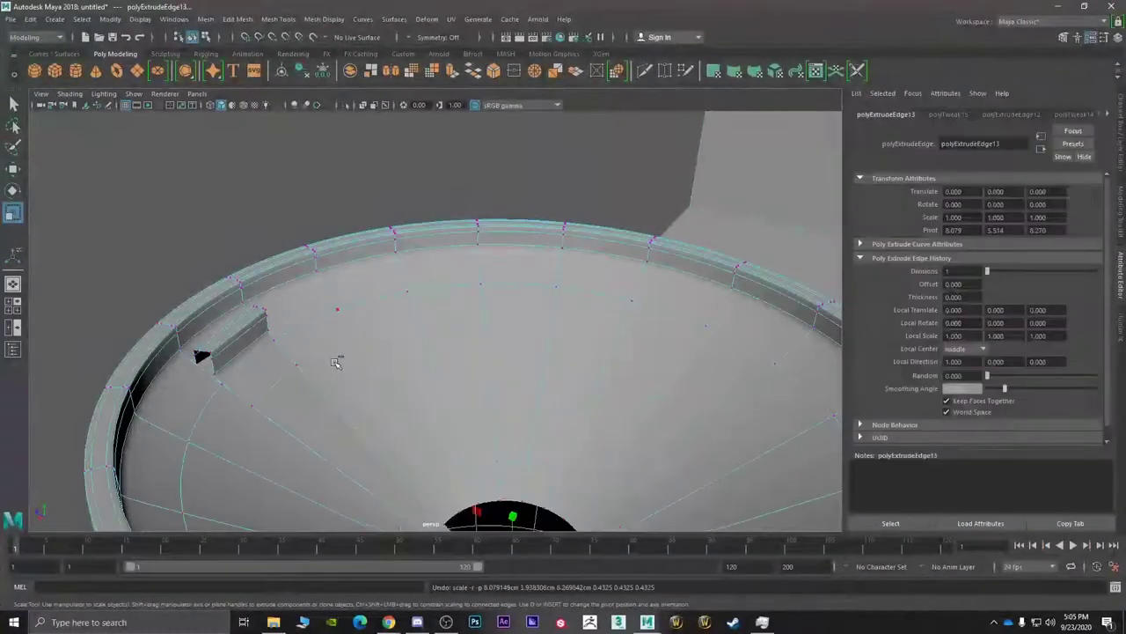
- Select the stray extruded faces protruding inside the cauldron just below the rim and delete them
{"action": "left_click_drag", "start_coordinate": [327, 371], "coordinate": [279, 349], "text": "alt"}
{"action": "right_click_drag", "start_coordinate": [279, 284], "coordinate": [338, 267]}
{"action": "right_click_drag", "start_coordinate": [220, 349], "coordinate": [219, 319]}
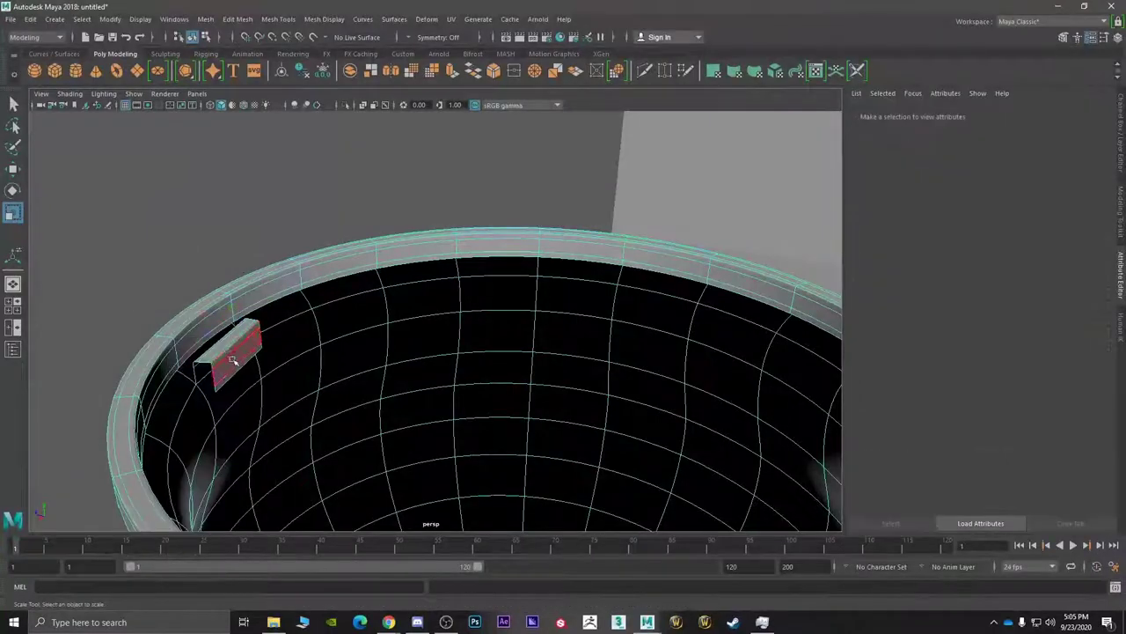
{"action": "left_click", "coordinate": [225, 363]}
{"action": "left_click_drag", "start_coordinate": [225, 363], "coordinate": [150, 359], "text": "alt"}
{"action": "middle_click_drag", "start_coordinate": [284, 304], "coordinate": [322, 352], "text": "alt"}
{"action": "scroll", "coordinate": [291, 330], "scroll_direction": "up", "scroll_amount": 5}
{"action": "left_click", "coordinate": [284, 332]}
{"action": "left_click", "coordinate": [262, 301]}
{"action": "left_click", "coordinate": [250, 286], "text": "shift"}
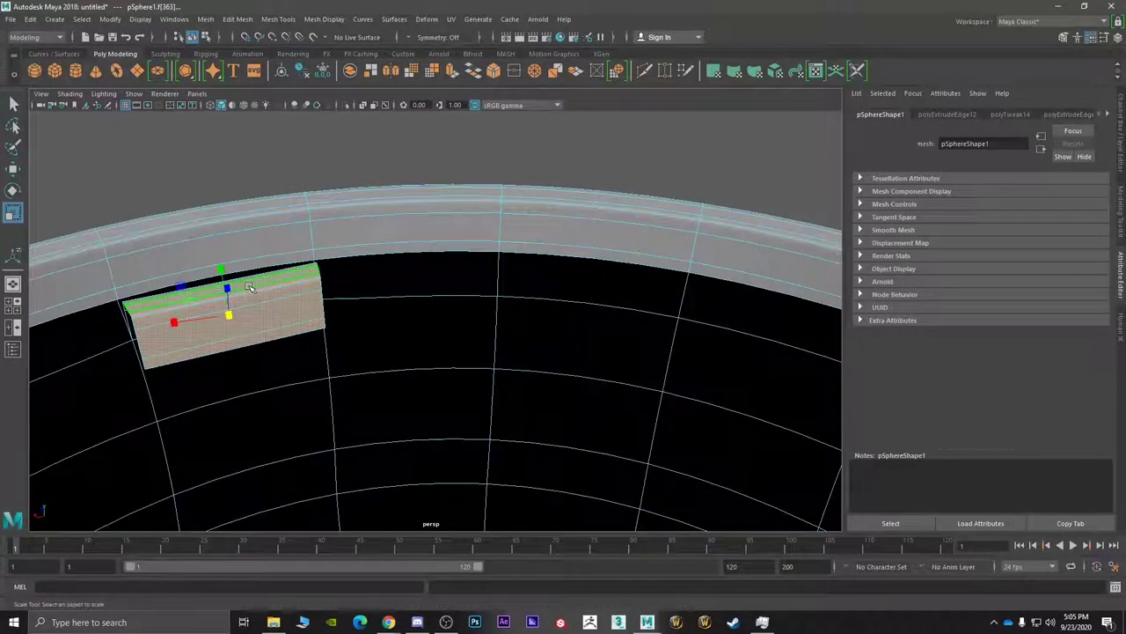
{"action": "key", "text": "Delete"}
- Delete the remaining thin stray faces beneath the rim's inner edge
{"action": "left_click", "coordinate": [211, 292]}
{"action": "left_click", "coordinate": [206, 296]}
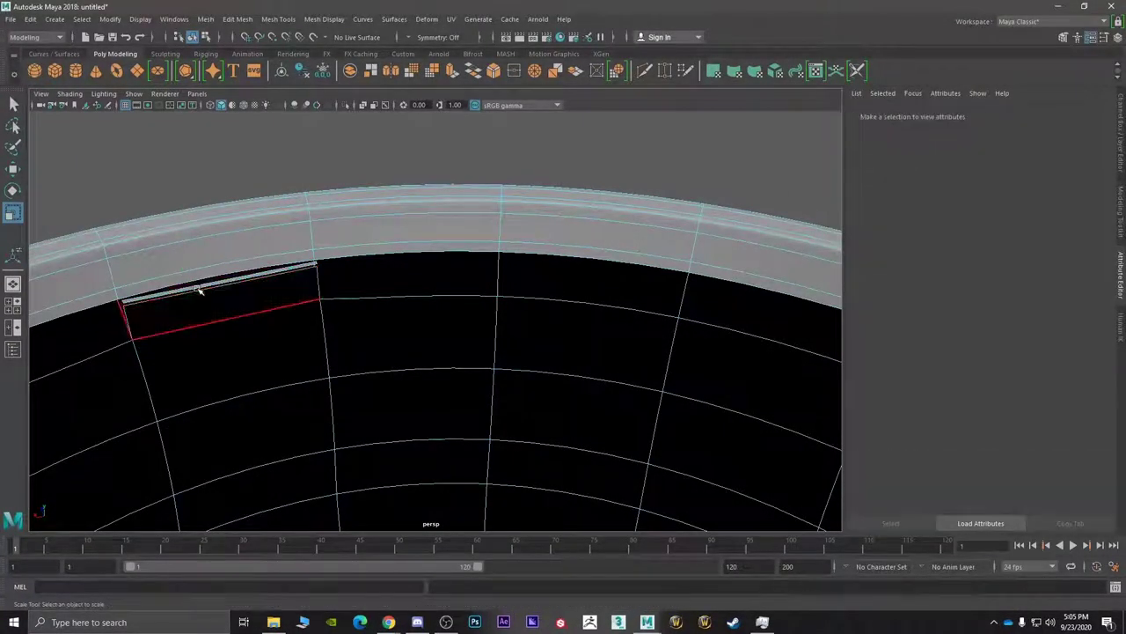
{"action": "left_click", "coordinate": [195, 288]}
{"action": "key", "text": "Delete"}
{"action": "left_click", "coordinate": [208, 308]}
{"action": "key", "text": "Delete"}
- Select the rim's inner edge loop, extrude it inward, and lower the new loop deep into the cauldron
{"action": "scroll", "coordinate": [243, 331], "scroll_direction": "down", "scroll_amount": 3}
{"action": "left_click_drag", "start_coordinate": [280, 346], "coordinate": [472, 284], "text": "alt"}
{"action": "scroll", "coordinate": [414, 322], "scroll_direction": "down", "scroll_amount": 5}
{"action": "left_click_drag", "start_coordinate": [375, 346], "coordinate": [455, 352], "text": "alt"}
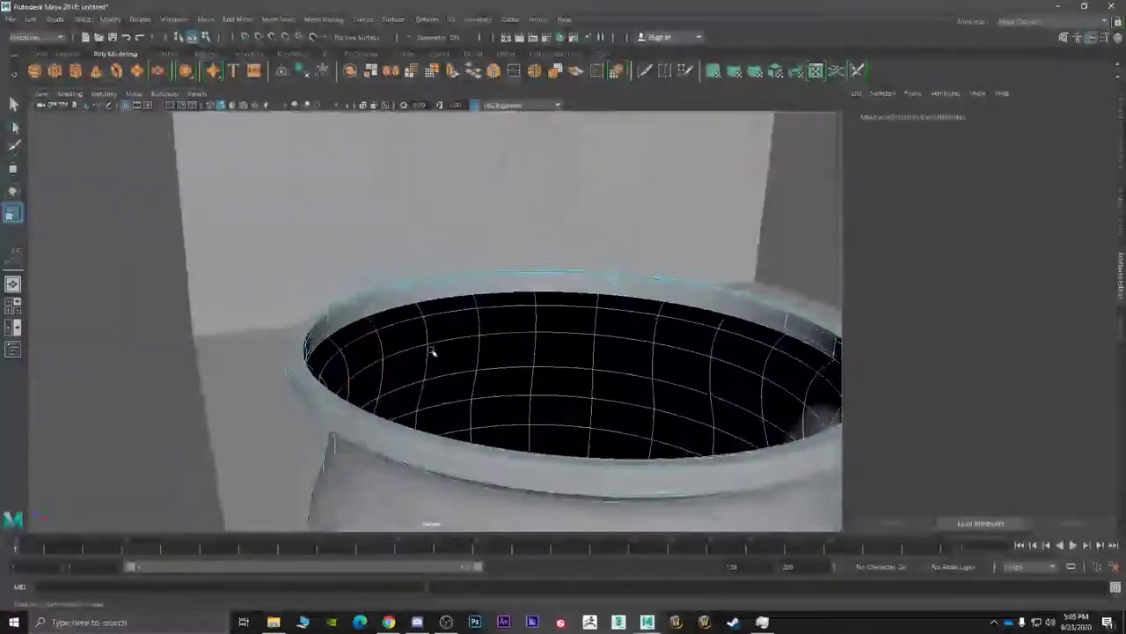
{"action": "middle_click_drag", "start_coordinate": [455, 352], "coordinate": [379, 319], "text": "alt"}
{"action": "left_click_drag", "start_coordinate": [379, 319], "coordinate": [461, 337], "text": "alt"}
{"action": "right_click_drag", "start_coordinate": [454, 255], "coordinate": [452, 214]}
{"action": "left_click", "coordinate": [446, 270]}
{"action": "left_click_drag", "start_coordinate": [455, 319], "coordinate": [414, 370], "text": "shift"}
{"action": "key", "text": "w"}
{"action": "left_click_drag", "start_coordinate": [449, 283], "coordinate": [405, 632]}
- Extrude the lowered loop inward and merge its vertices to the center, returning to object mode
{"action": "key", "text": "r"}
{"action": "left_click_drag", "start_coordinate": [456, 415], "coordinate": [450, 477], "text": "shift"}
{"action": "right_click_drag", "start_coordinate": [474, 393], "coordinate": [581, 277], "text": "shift"}
{"action": "scroll", "coordinate": [503, 396], "scroll_direction": "down", "scroll_amount": 5}
{"action": "right_click_drag", "start_coordinate": [507, 286], "coordinate": [536, 274]}
{"action": "scroll", "coordinate": [553, 343], "scroll_direction": "down", "scroll_amount": 5}
{"action": "left_click_drag", "start_coordinate": [538, 394], "coordinate": [539, 367], "text": "alt"}
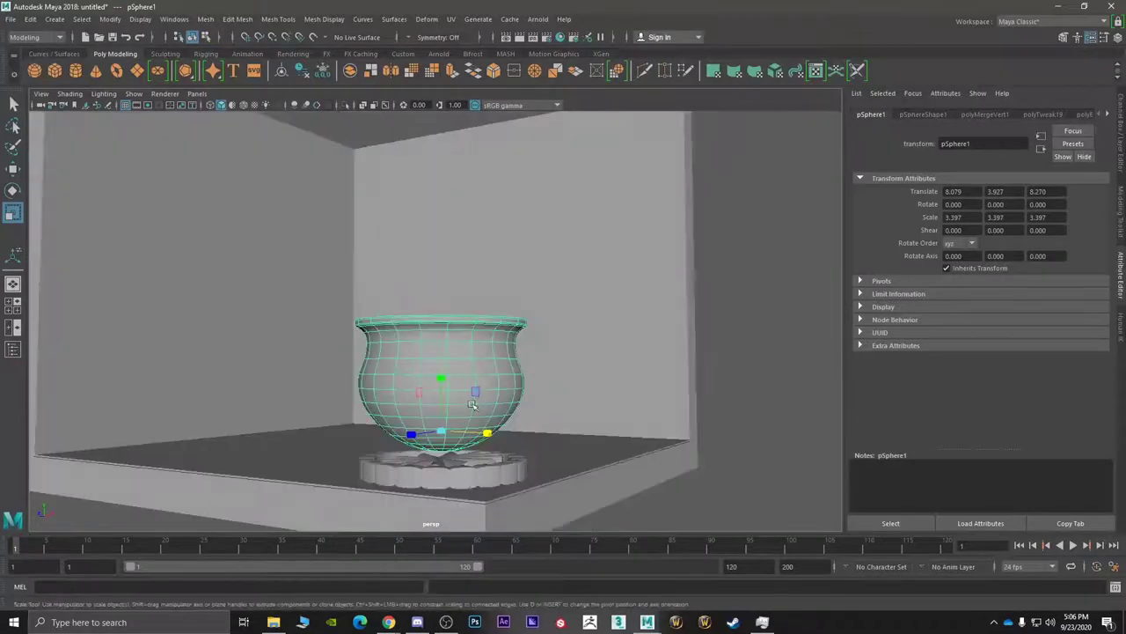
- Isolate the cauldron in the viewport
{"action": "scroll", "coordinate": [470, 432], "scroll_direction": "up", "scroll_amount": 2}
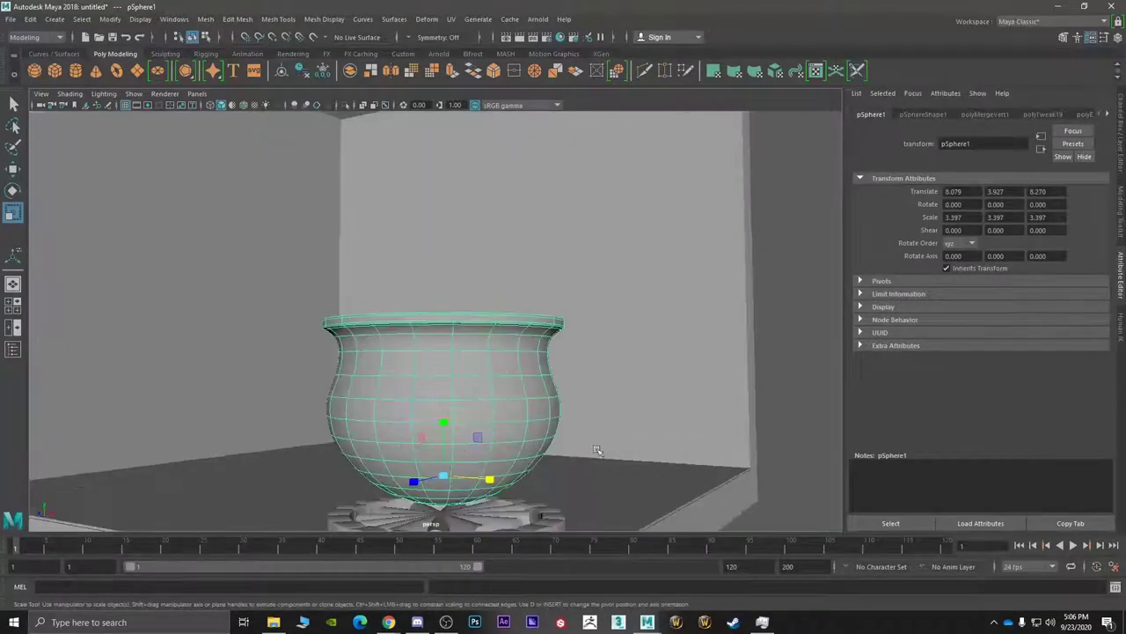
{"action": "left_click_drag", "start_coordinate": [596, 449], "coordinate": [493, 283], "text": "alt"}
{"action": "right_click_drag", "start_coordinate": [493, 284], "coordinate": [494, 283]}
{"action": "key", "text": "ctrl+1"}
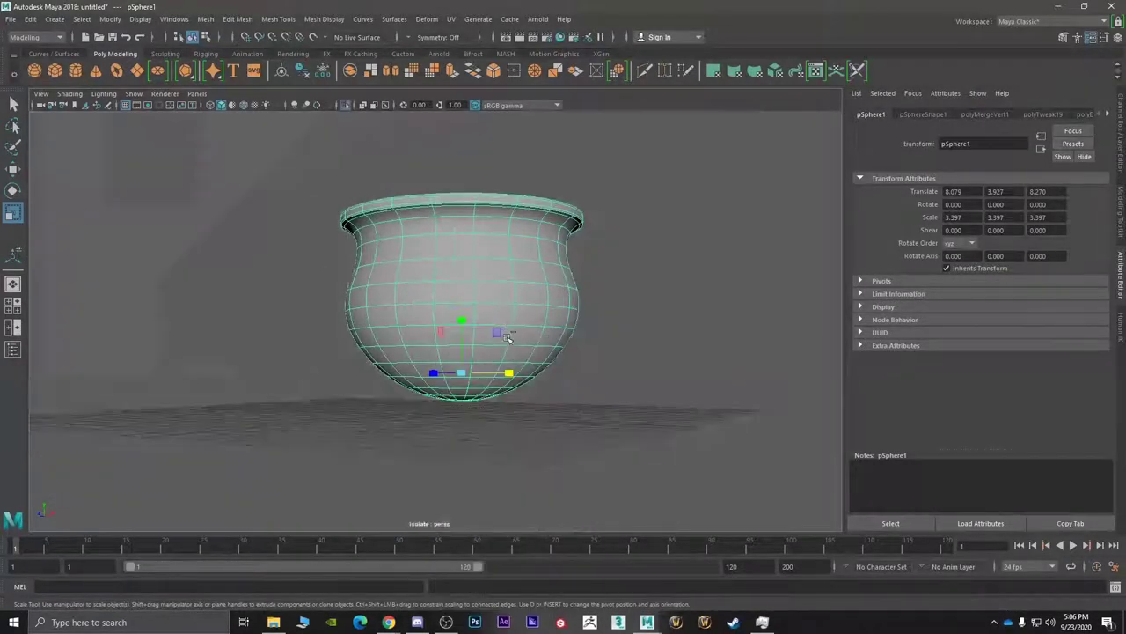
{"action": "left_click_drag", "start_coordinate": [507, 331], "coordinate": [501, 288], "text": "alt"}
{"action": "scroll", "coordinate": [480, 346], "scroll_direction": "up", "scroll_amount": 3}
- Select the center vertex at the cauldron's bottom and turn on soft selection
{"action": "right_click_drag", "start_coordinate": [478, 283], "coordinate": [475, 317]}
{"action": "right_click_drag", "start_coordinate": [476, 415], "coordinate": [424, 285]}
{"action": "left_click", "coordinate": [481, 417]}
{"action": "scroll", "coordinate": [484, 417], "scroll_direction": "down", "scroll_amount": 3}
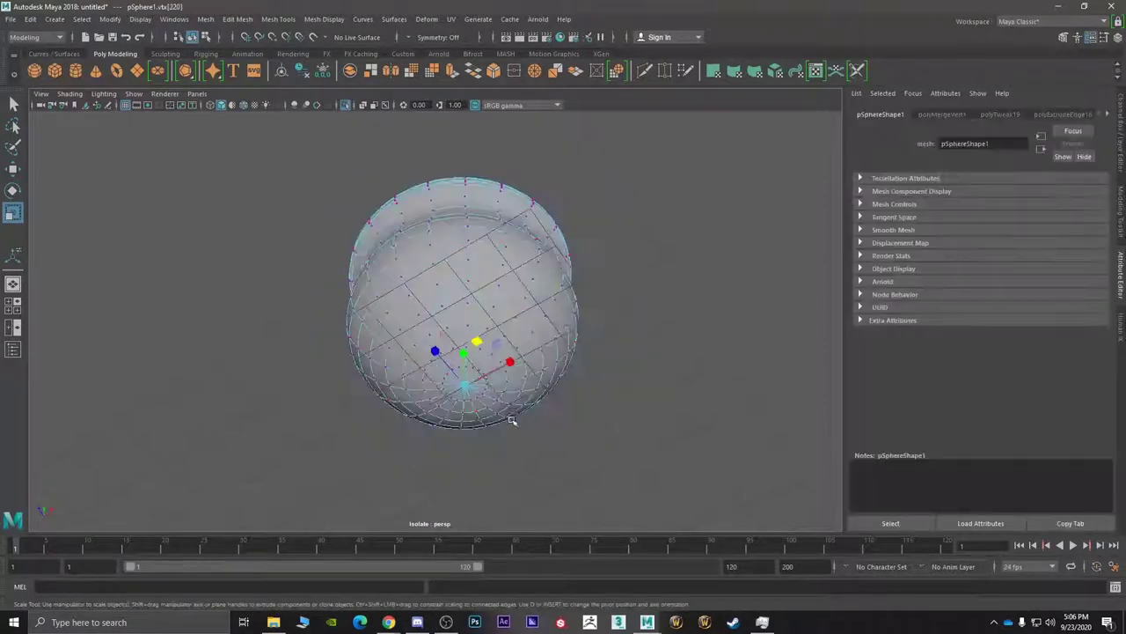
{"action": "left_click_drag", "start_coordinate": [516, 411], "coordinate": [494, 421], "text": "alt"}
{"action": "middle_click_drag", "start_coordinate": [493, 419], "coordinate": [501, 376], "text": "alt"}
{"action": "scroll", "coordinate": [501, 375], "scroll_direction": "up", "scroll_amount": 5}
{"action": "mouse_move", "coordinate": [499, 375]}
{"action": "left_mouse_down", "text": "alt"}
{"action": "mouse_move", "coordinate": [492, 365]}
{"action": "mouse_move", "coordinate": [493, 381]}
{"action": "left_mouse_up", "text": "alt"}
{"action": "key", "text": "b"}
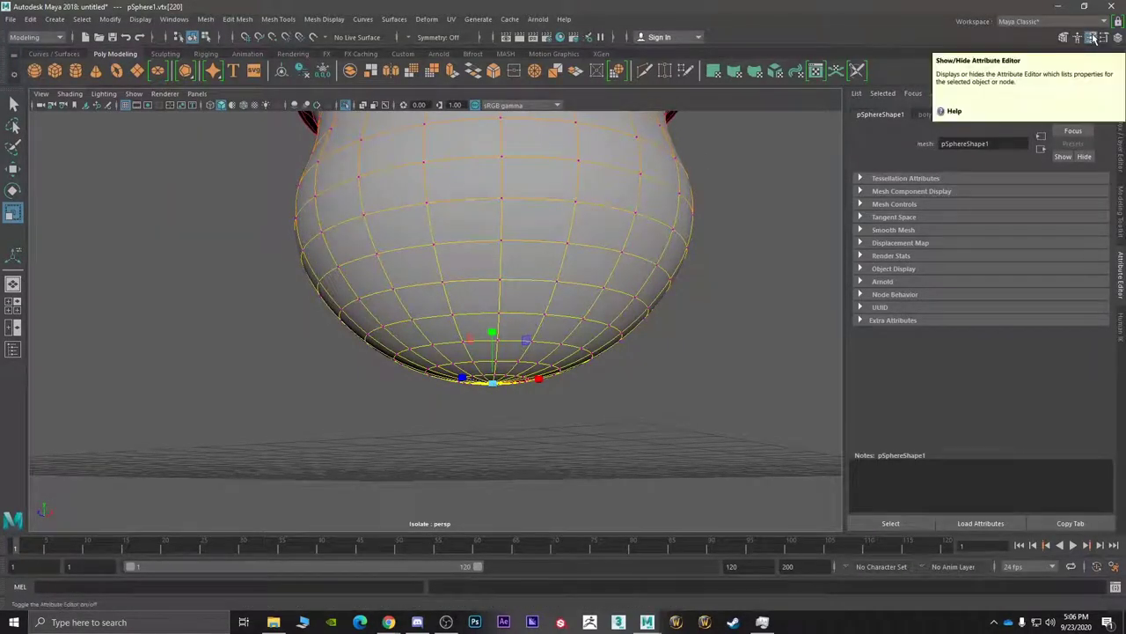
- Open the tool settings and set the soft selection falloff radius to 6.57
{"action": "left_click", "coordinate": [1105, 38]}
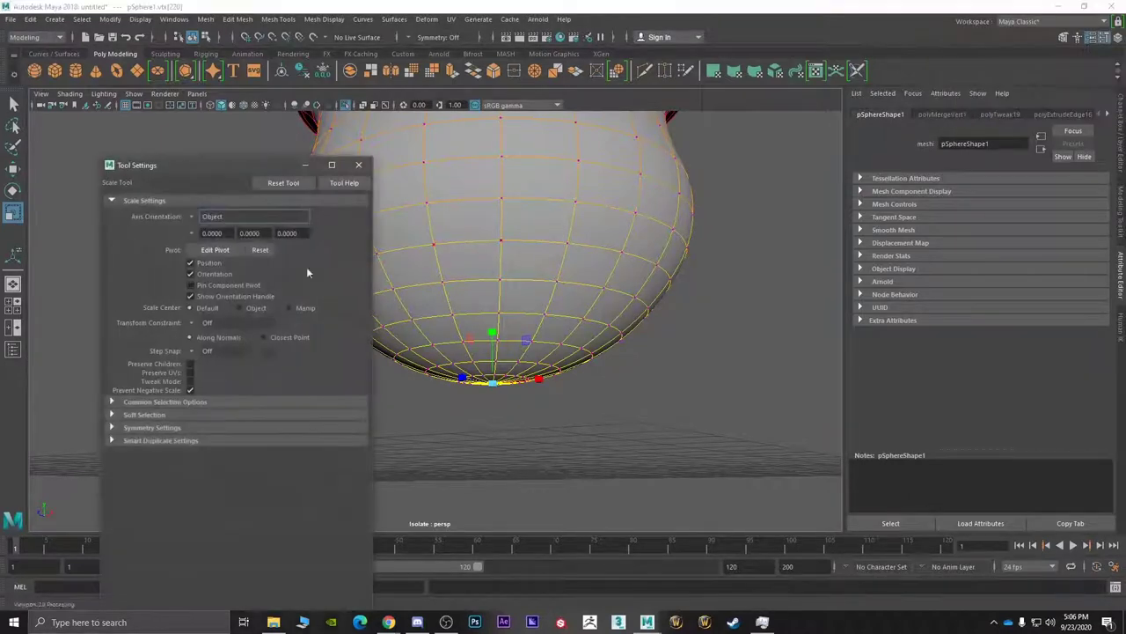
{"action": "left_click_drag", "start_coordinate": [182, 178], "coordinate": [130, 129]}
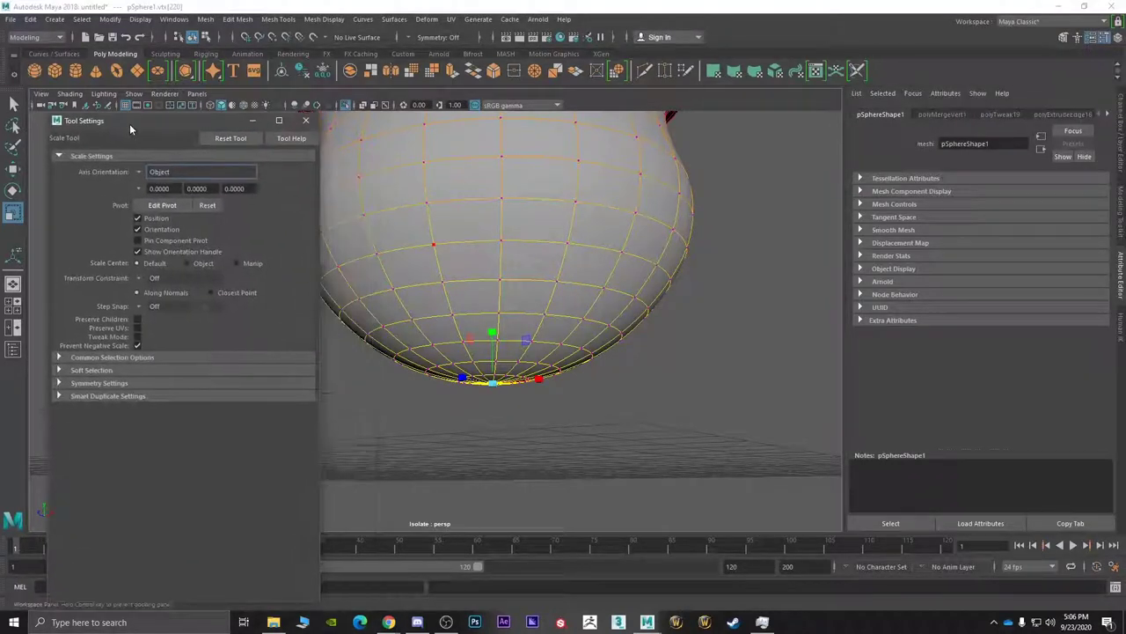
{"action": "left_click", "coordinate": [88, 370]}
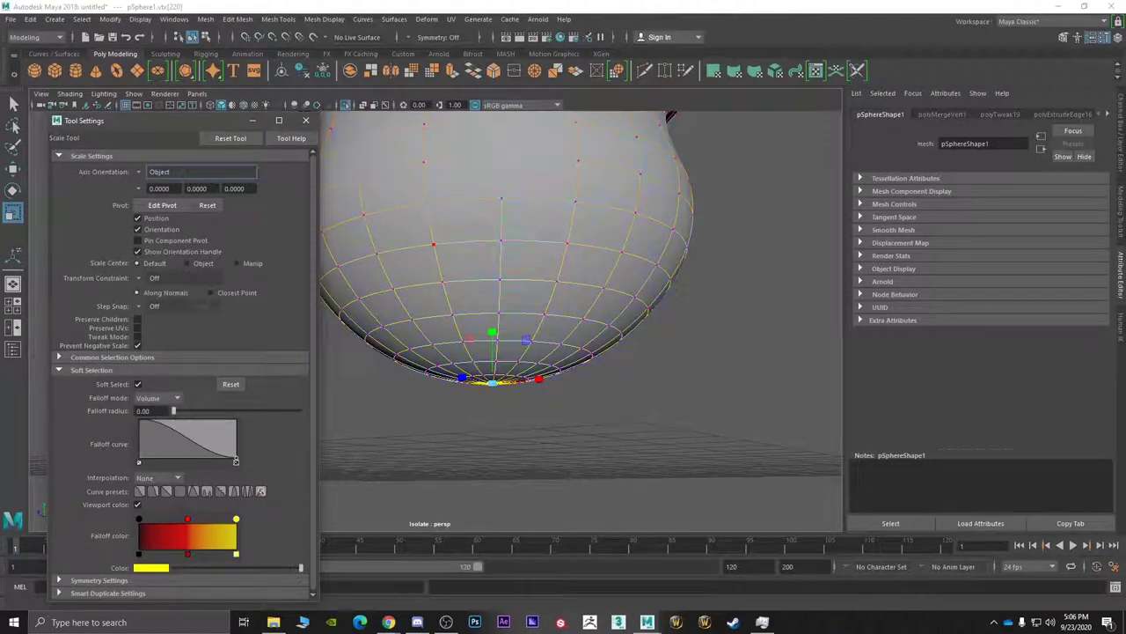
{"action": "left_click_drag", "start_coordinate": [175, 414], "coordinate": [180, 410]}
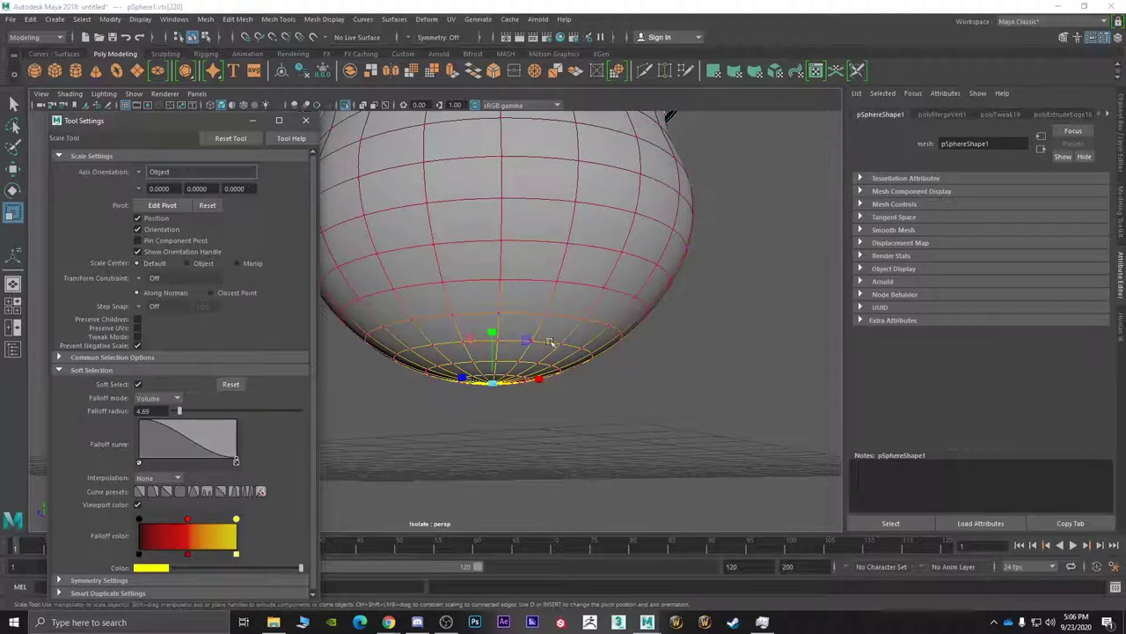
{"action": "left_click_drag", "start_coordinate": [186, 415], "coordinate": [181, 414]}
{"action": "left_click_drag", "start_coordinate": [181, 411], "coordinate": [219, 414]}
{"action": "scroll", "coordinate": [616, 167], "scroll_direction": "down", "scroll_amount": 5}
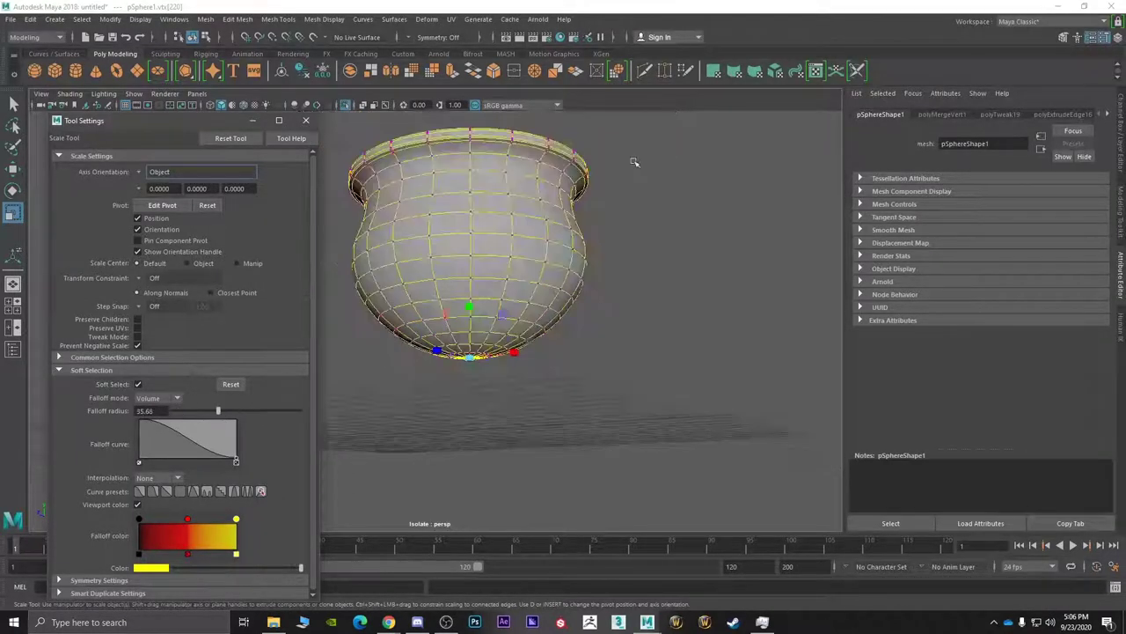
{"action": "mouse_move", "coordinate": [506, 282]}
{"action": "left_mouse_down", "text": "alt"}
{"action": "mouse_move", "coordinate": [545, 370]}
{"action": "mouse_move", "coordinate": [502, 278]}
{"action": "left_mouse_up", "text": "alt"}
{"action": "scroll", "coordinate": [503, 278], "scroll_direction": "up", "scroll_amount": 4}
{"action": "middle_click_drag", "start_coordinate": [502, 278], "coordinate": [492, 279]}
{"action": "left_click_drag", "start_coordinate": [218, 411], "coordinate": [182, 412]}
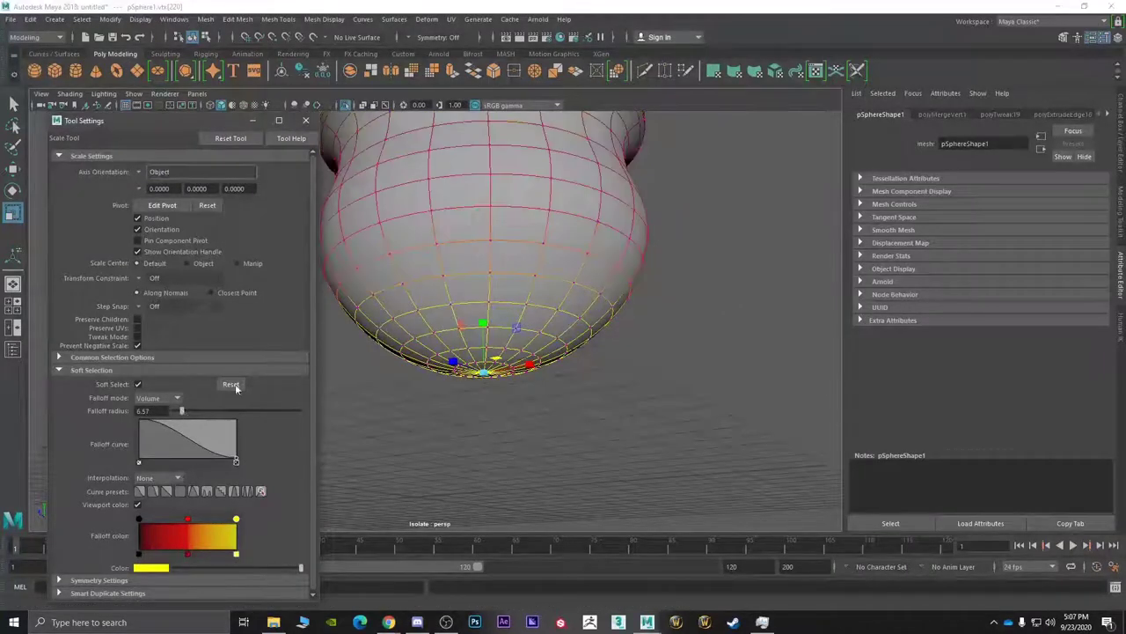
- Raise the softly selected bottom vertex to flatten the cauldron's base, and bring the rest of the scene back
{"action": "key", "text": "w"}
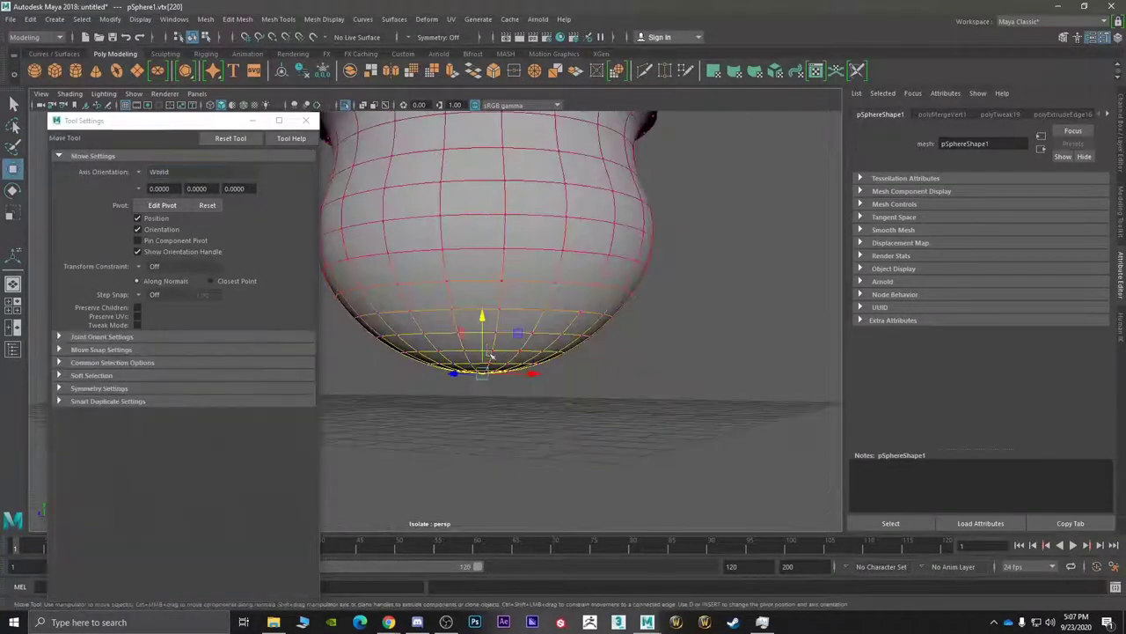
{"action": "left_click_drag", "start_coordinate": [485, 344], "coordinate": [481, 314]}
{"action": "scroll", "coordinate": [484, 301], "scroll_direction": "down", "scroll_amount": 2}
{"action": "scroll", "coordinate": [482, 315], "scroll_direction": "up", "scroll_amount": 3}
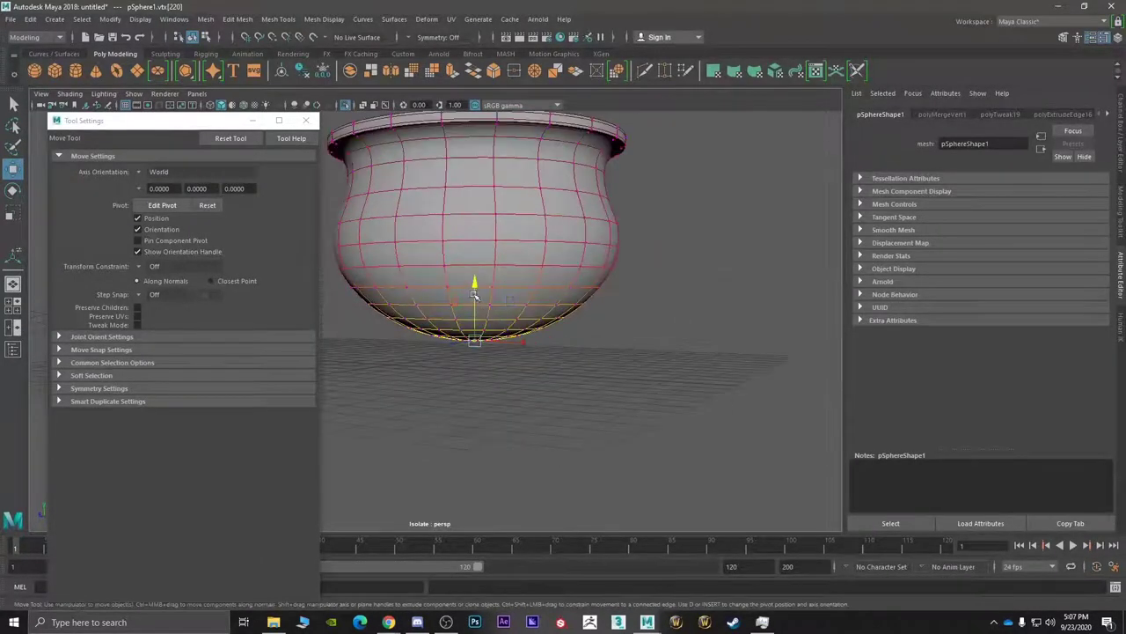
{"action": "right_click_drag", "start_coordinate": [497, 271], "coordinate": [528, 255]}
{"action": "key", "text": "ctrl+1"}
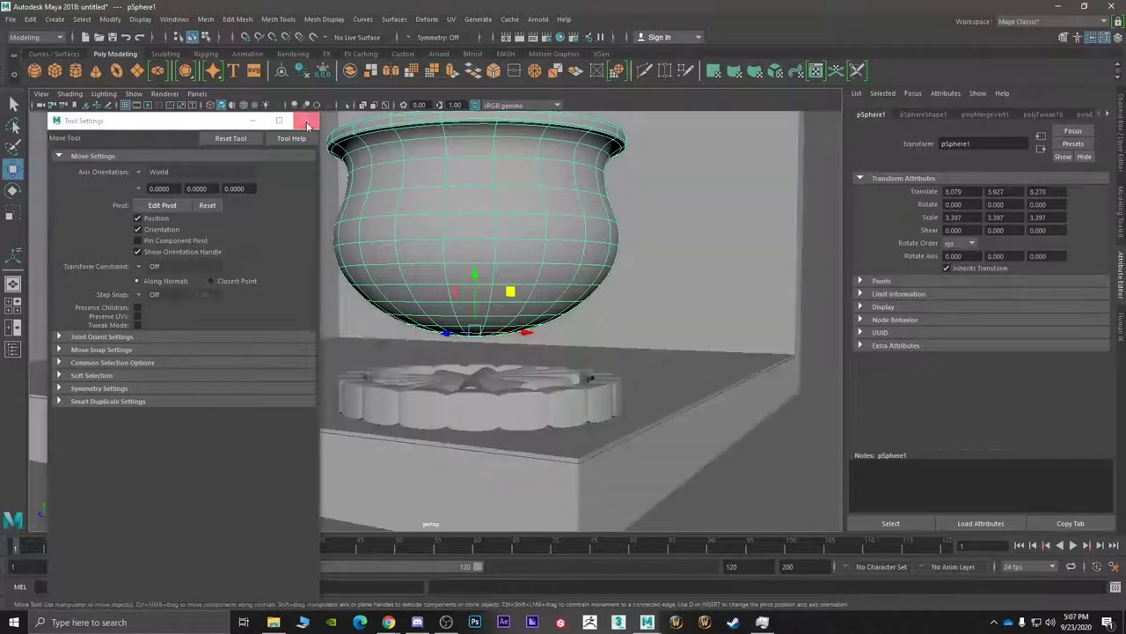
{"action": "left_click", "coordinate": [303, 121]}
- Lower the cauldron to Y 3.203, just above the stone ring, and compare it with the reference image
{"action": "left_click_drag", "start_coordinate": [475, 284], "coordinate": [476, 317]}
{"action": "key", "text": "alt+Tab"}
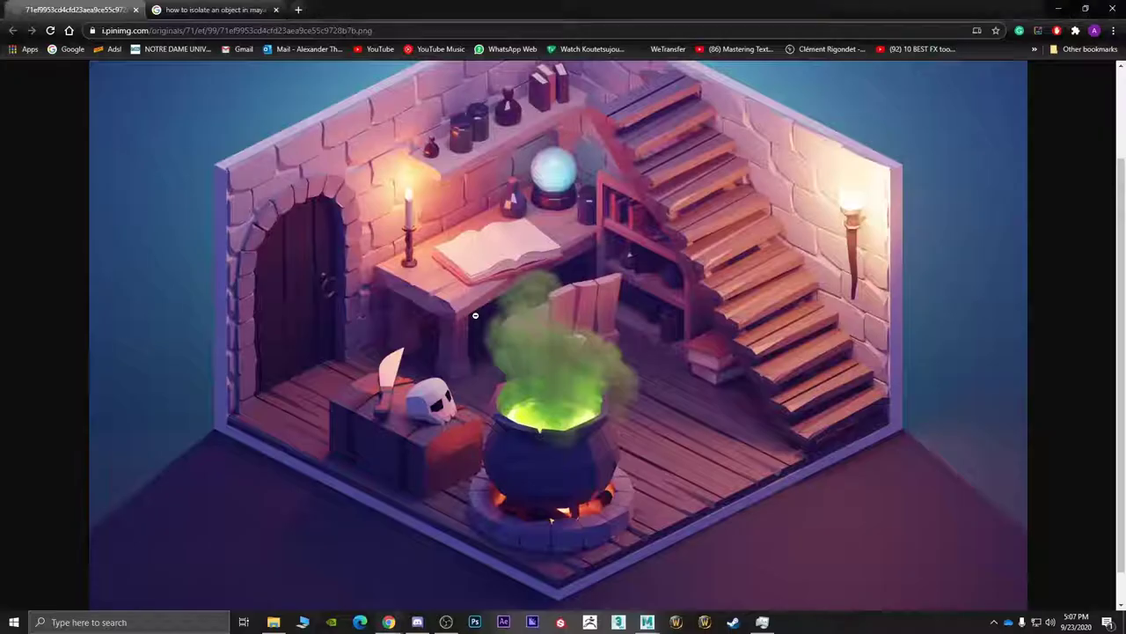
{"action": "key", "text": "alt+Tab"}
{"action": "left_click_drag", "start_coordinate": [581, 518], "coordinate": [485, 378], "text": "alt"}
{"action": "scroll", "coordinate": [528, 391], "scroll_direction": "up", "scroll_amount": 3}
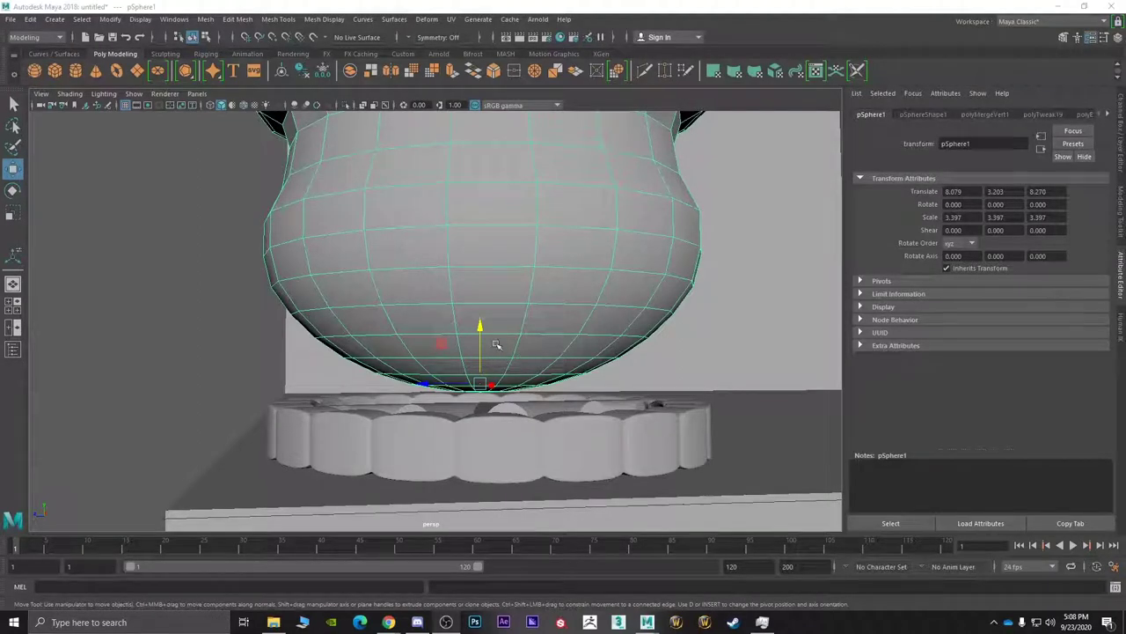
- Try selecting a face on the cauldron's lower body, then return to object mode and isolate the whole cauldron
{"action": "right_click_drag", "start_coordinate": [488, 283], "coordinate": [488, 320]}
{"action": "left_click_drag", "start_coordinate": [489, 323], "coordinate": [497, 349], "text": "alt"}
{"action": "scroll", "coordinate": [493, 339], "scroll_direction": "up", "scroll_amount": 2}
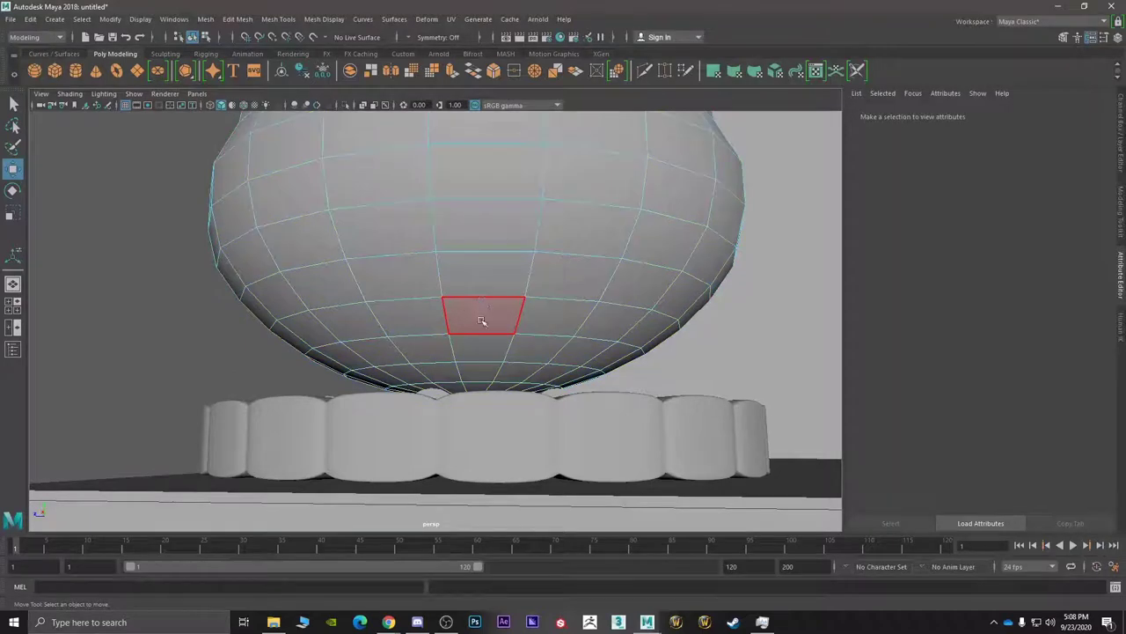
{"action": "left_click", "coordinate": [481, 321]}
{"action": "left_click_drag", "start_coordinate": [482, 321], "coordinate": [520, 362], "text": "alt"}
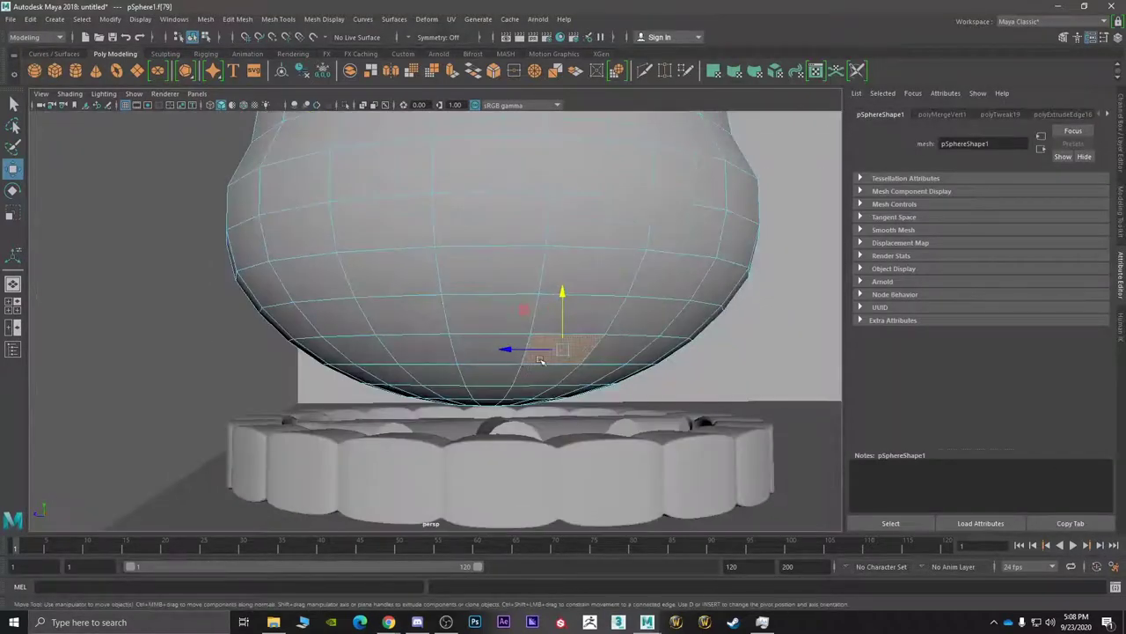
{"action": "key", "text": "ctrl+1"}
{"action": "key", "text": "ctrl+1"}
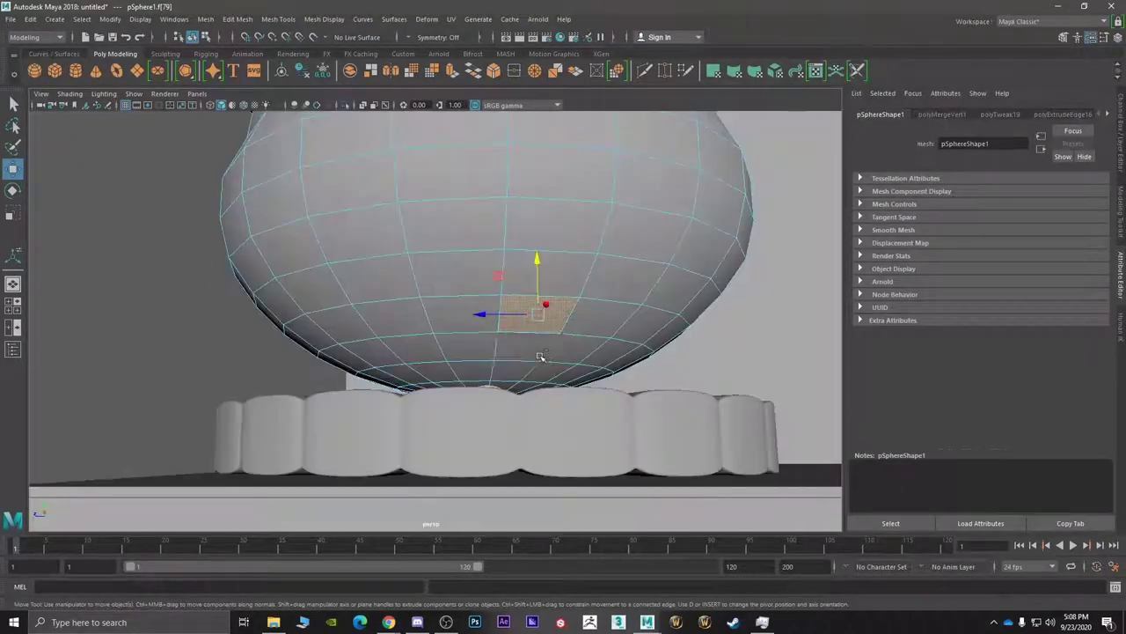
{"action": "right_click_drag", "start_coordinate": [567, 283], "coordinate": [632, 275]}
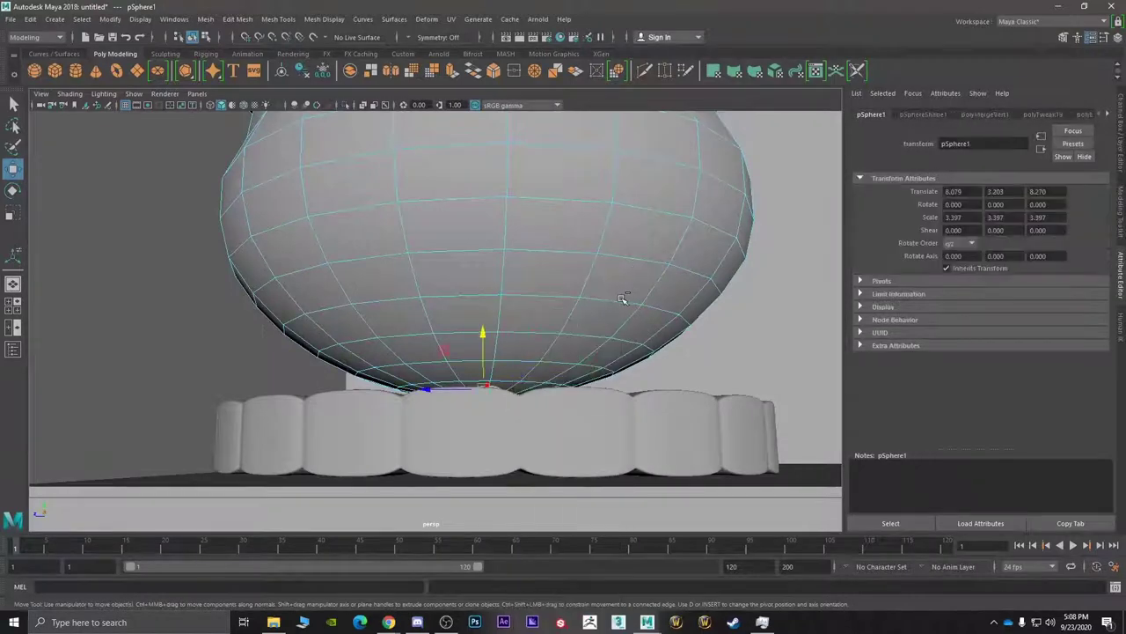
{"action": "key", "text": "ctrl+1"}
- Select four evenly spaced faces around the same ring on the cauldron's underside
{"action": "left_click_drag", "start_coordinate": [539, 352], "coordinate": [525, 317], "text": "alt"}
{"action": "right_click_drag", "start_coordinate": [477, 221], "coordinate": [478, 254]}
{"action": "left_click", "coordinate": [485, 259]}
{"action": "left_click", "coordinate": [525, 270]}
{"action": "left_click_drag", "start_coordinate": [525, 269], "coordinate": [516, 264], "text": "alt"}
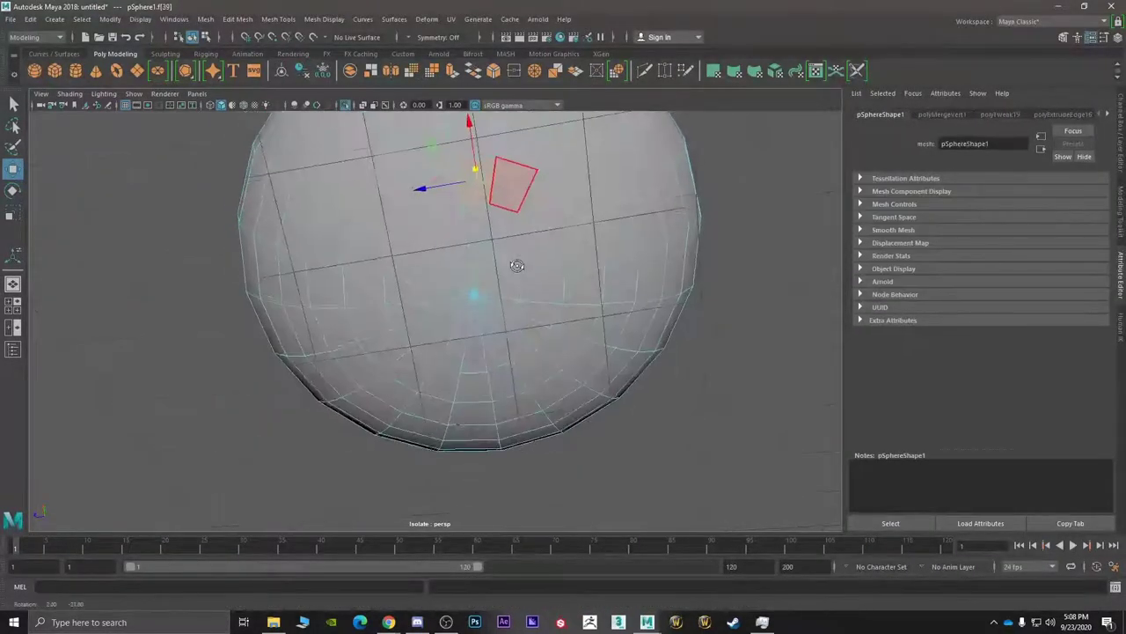
{"action": "left_click", "coordinate": [502, 378]}
{"action": "left_click", "coordinate": [481, 260]}
{"action": "left_click", "coordinate": [467, 387]}
{"action": "left_click", "coordinate": [459, 388], "text": "shift"}
{"action": "left_click", "coordinate": [366, 288], "text": "shift"}
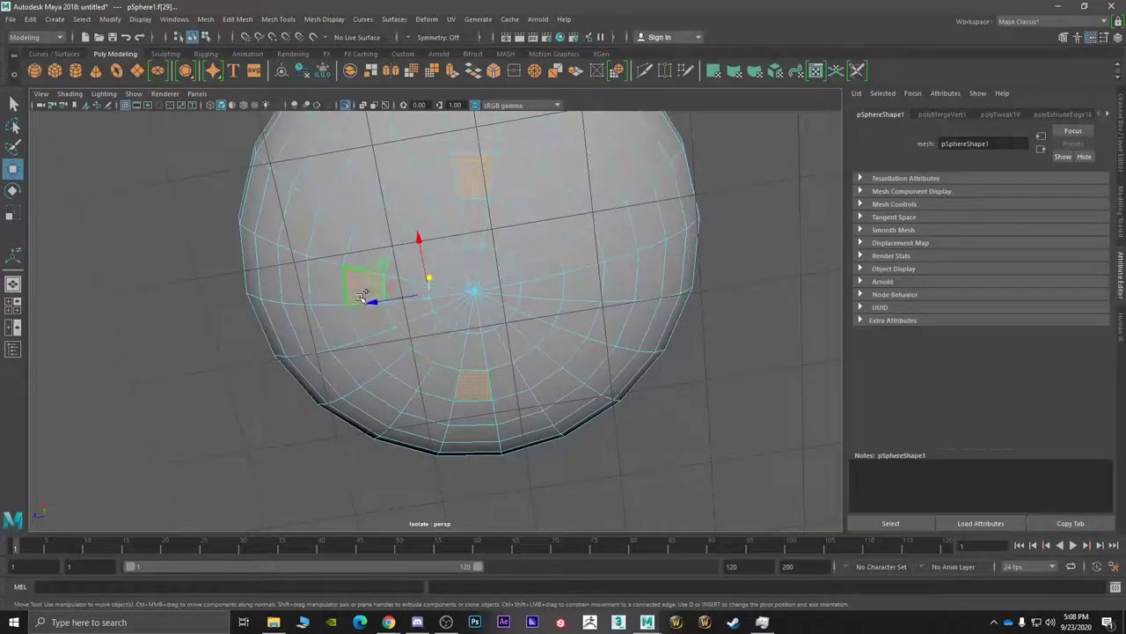
{"action": "left_click", "coordinate": [577, 286], "text": "shift"}
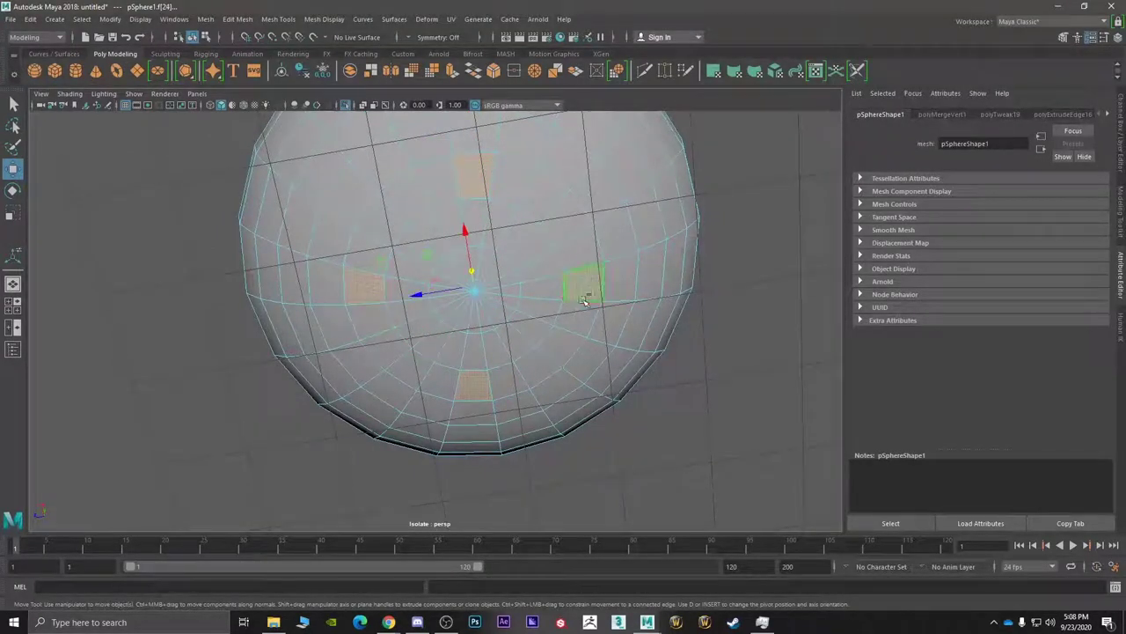
{"action": "left_click_drag", "start_coordinate": [539, 303], "coordinate": [529, 284], "text": "alt"}
{"action": "right_click", "coordinate": [529, 283]}
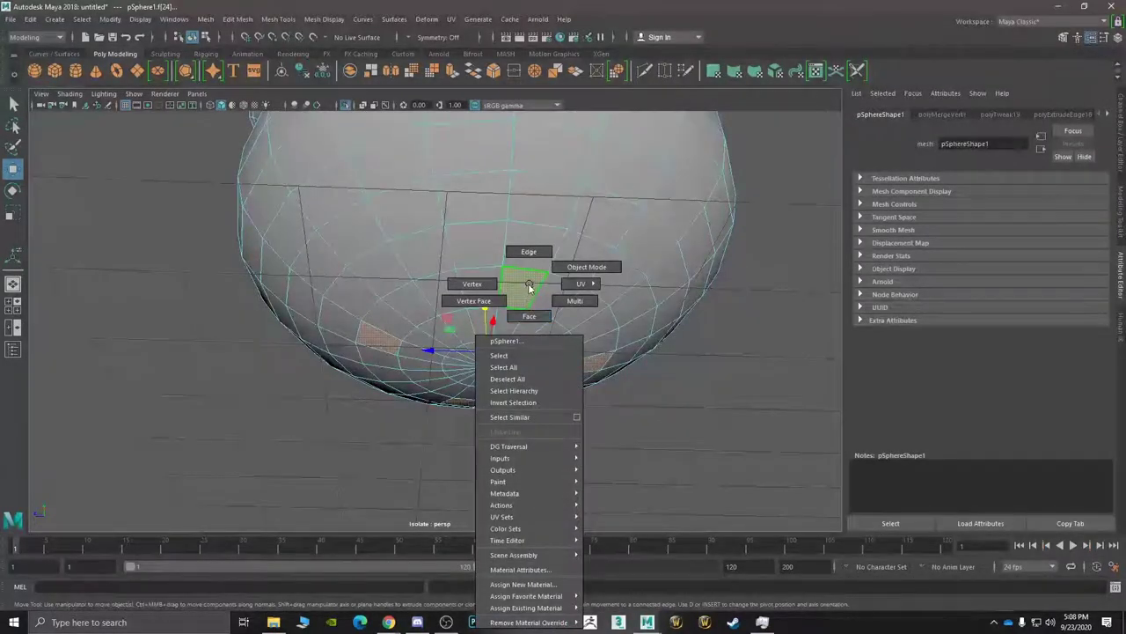
- Extrude the four selected underside faces outward by about 0.923 to form the cauldron's legs, checking them with the smooth preview
{"action": "right_click_drag", "start_coordinate": [529, 284], "coordinate": [528, 317], "text": "shift"}
{"action": "left_click_drag", "start_coordinate": [529, 316], "coordinate": [532, 379], "text": "alt"}
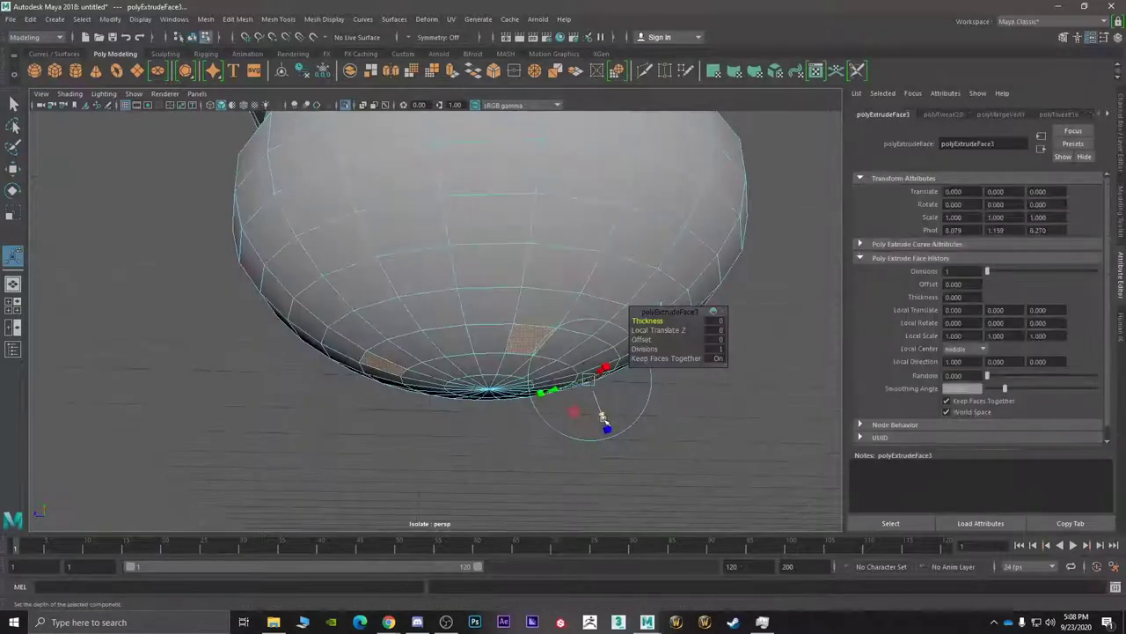
{"action": "left_click_drag", "start_coordinate": [606, 414], "coordinate": [622, 493]}
{"action": "mouse_move", "coordinate": [576, 339]}
{"action": "left_mouse_down", "text": "alt"}
{"action": "mouse_move", "coordinate": [572, 396]}
{"action": "mouse_move", "coordinate": [565, 356]}
{"action": "left_mouse_up", "text": "alt"}
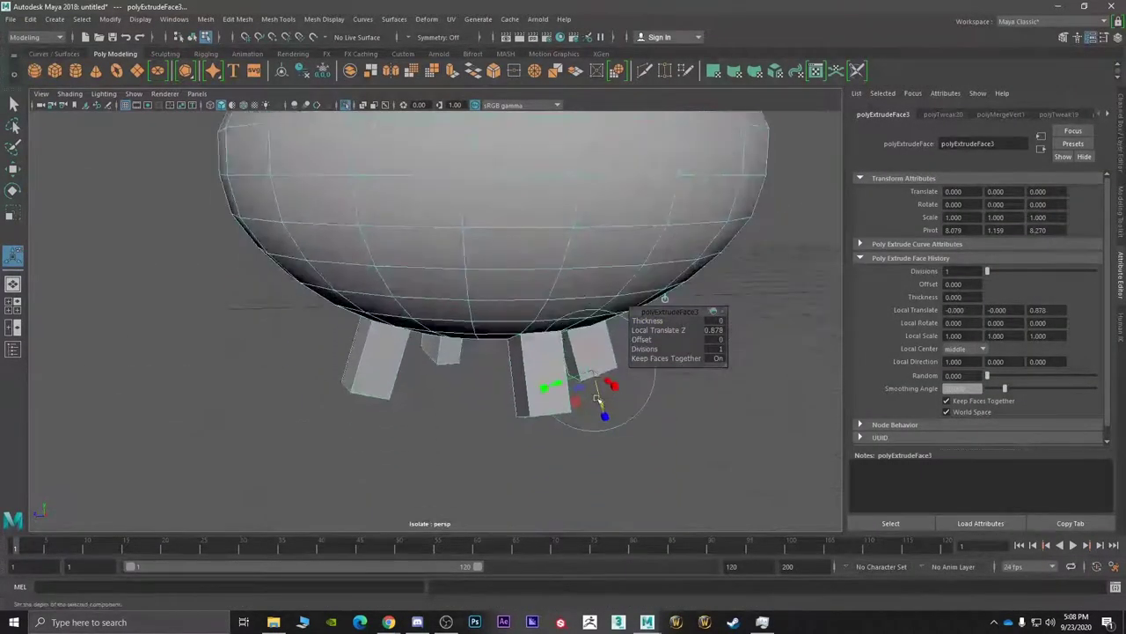
{"action": "left_click_drag", "start_coordinate": [601, 404], "coordinate": [603, 410]}
{"action": "key", "text": "3"}
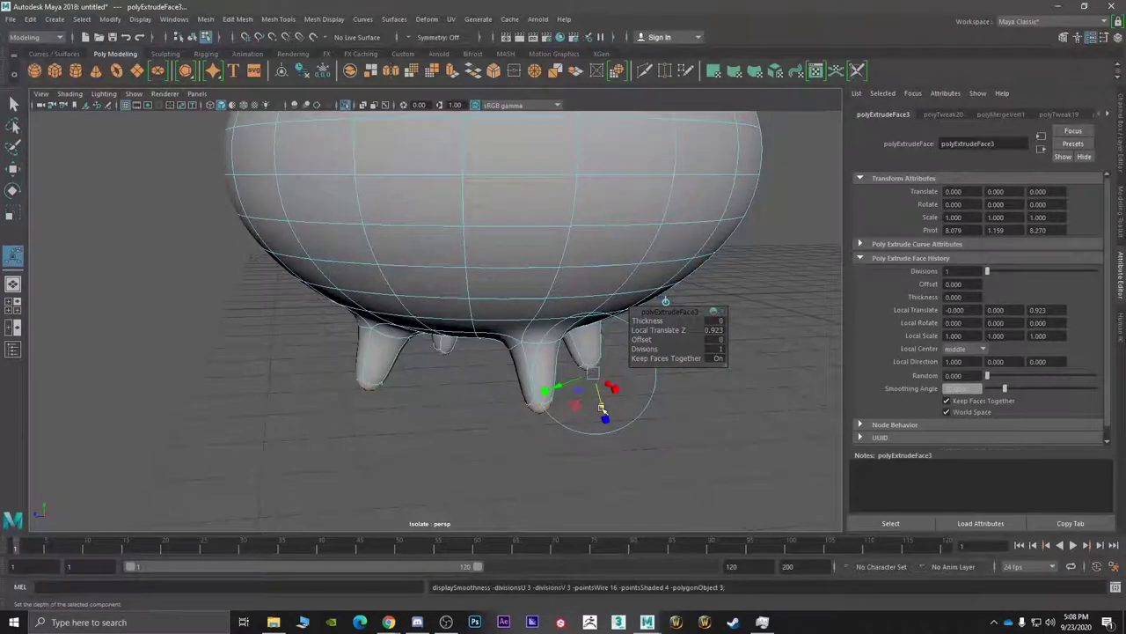
{"action": "key", "text": "1"}
- Insert an edge loop around the middle of each of the cauldron's four legs
{"action": "left_click_drag", "start_coordinate": [531, 398], "coordinate": [526, 326], "text": "alt"}
{"action": "right_click_drag", "start_coordinate": [522, 284], "coordinate": [519, 258]}
{"action": "left_click_drag", "start_coordinate": [515, 329], "coordinate": [537, 323], "text": "alt"}
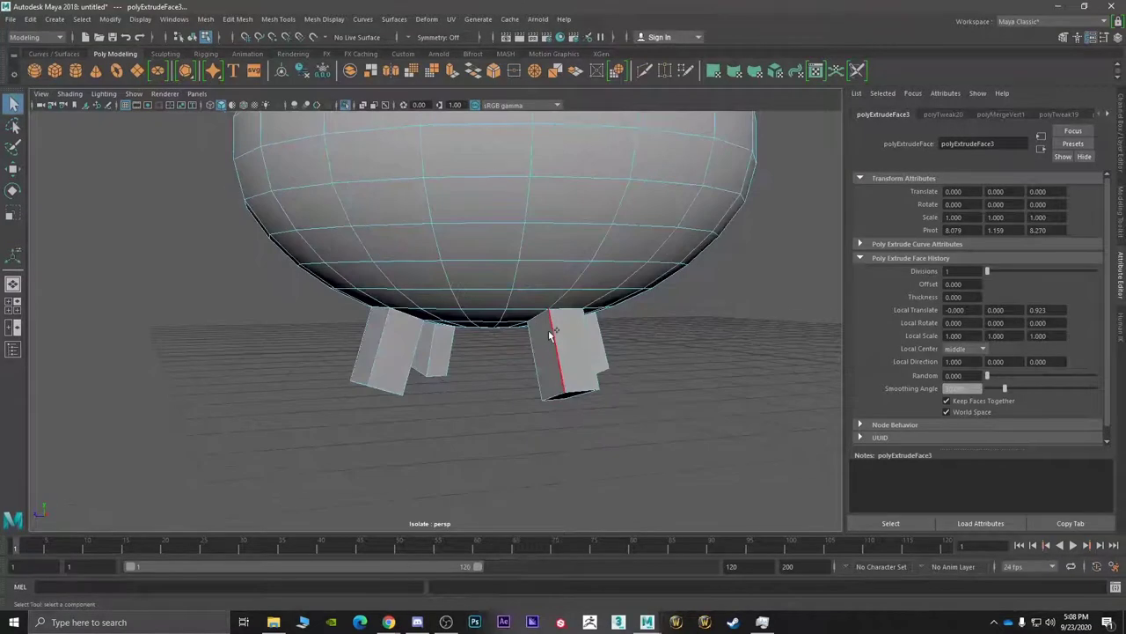
{"action": "right_click", "coordinate": [550, 335], "text": "shift"}
{"action": "mouse_move", "coordinate": [554, 336]}
{"action": "right_mouse_down", "text": "shift"}
{"action": "mouse_move", "coordinate": [547, 261]}
{"action": "mouse_move", "coordinate": [564, 334]}
{"action": "right_mouse_up", "text": "shift"}
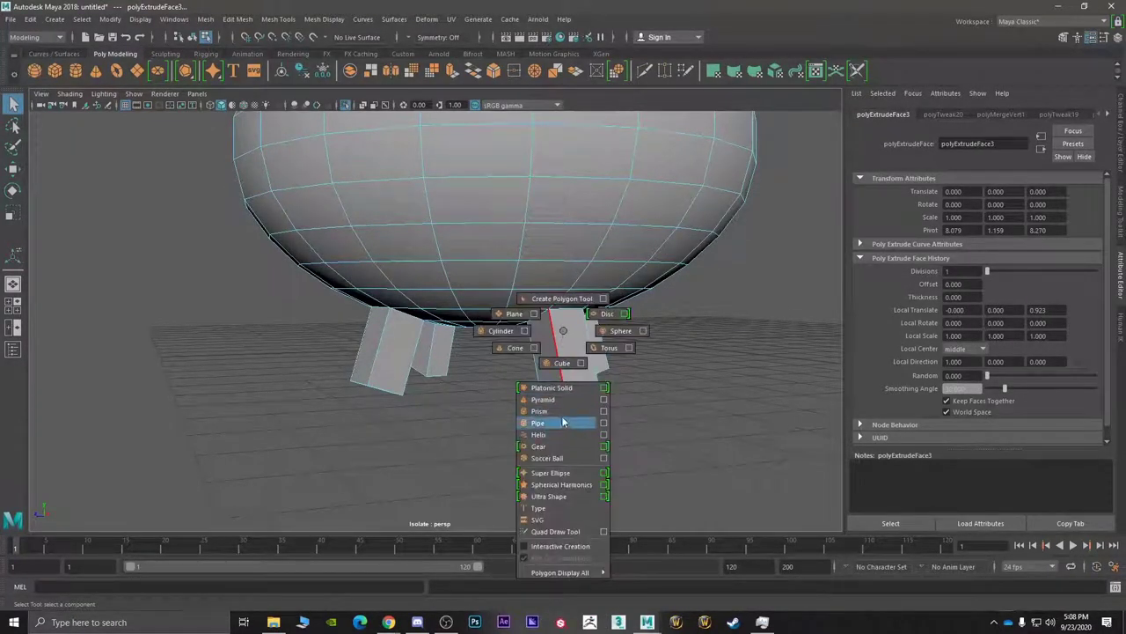
{"action": "right_click_drag", "start_coordinate": [565, 392], "coordinate": [554, 423], "text": "shift"}
{"action": "left_click", "coordinate": [558, 342]}
{"action": "left_click", "coordinate": [572, 368]}
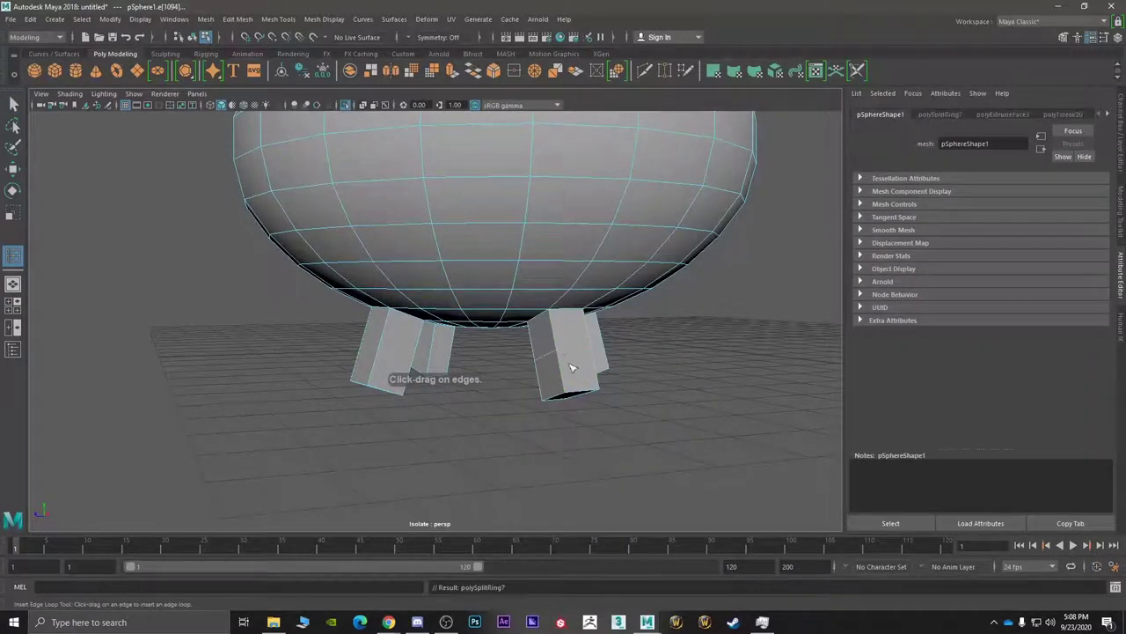
{"action": "left_click", "coordinate": [386, 353]}
{"action": "left_click_drag", "start_coordinate": [509, 359], "coordinate": [572, 352], "text": "alt"}
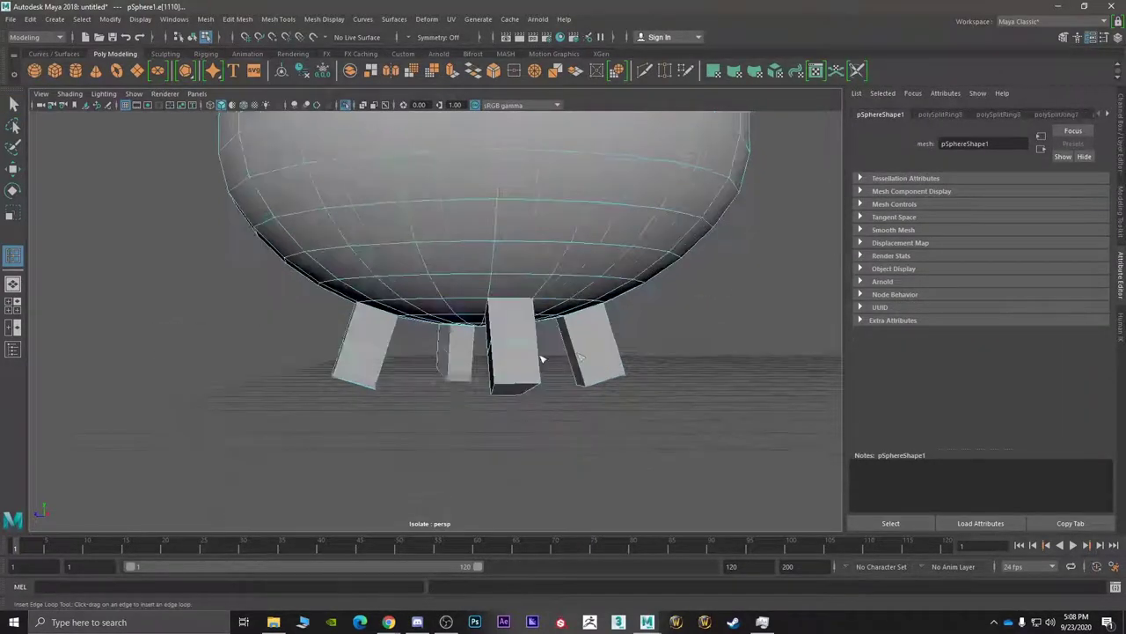
{"action": "left_click", "coordinate": [578, 352]}
- Select the new edge loops around the cauldron's legs and scale them together
{"action": "right_click", "coordinate": [578, 350]}
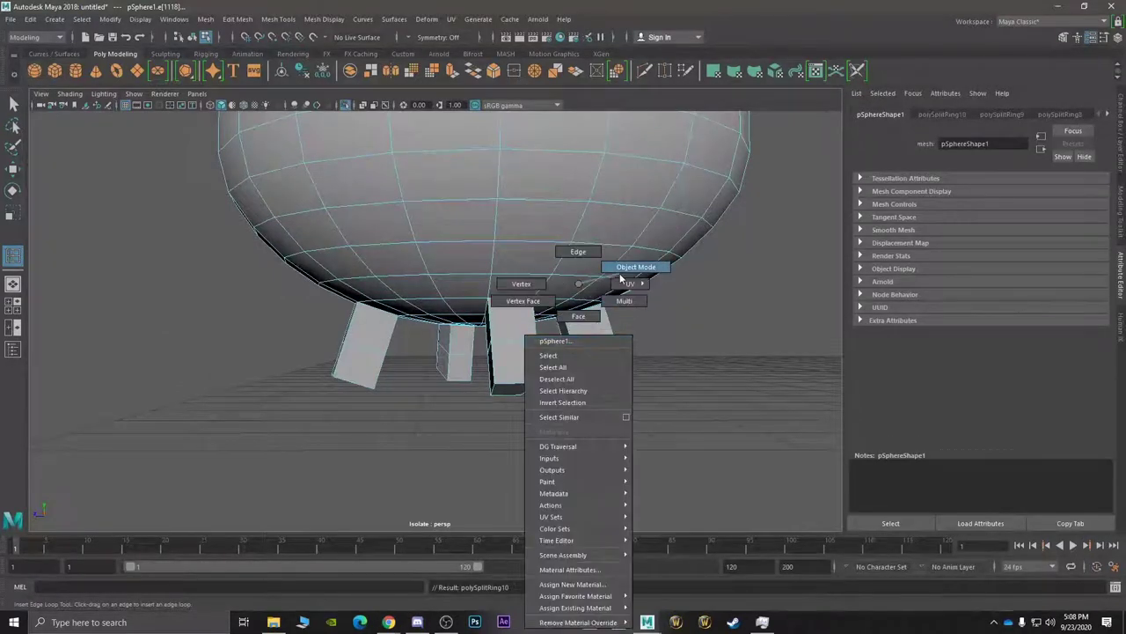
{"action": "left_click", "coordinate": [577, 252]}
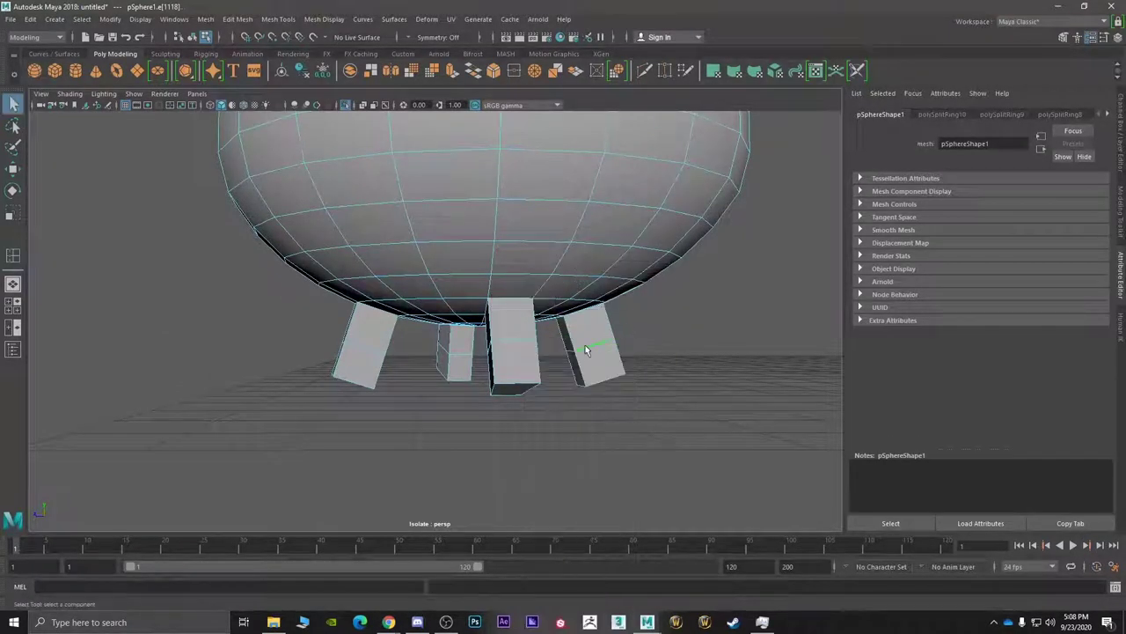
{"action": "double_click", "coordinate": [368, 355], "text": "shift"}
{"action": "key", "text": "r"}
{"action": "left_click_drag", "start_coordinate": [479, 348], "coordinate": [439, 386]}
- Display the cauldron smoothed and bring back the rest of the scene in object mode with nothing selected
{"action": "left_click_drag", "start_coordinate": [438, 385], "coordinate": [476, 280], "text": "alt"}
{"action": "key", "text": "3"}
{"action": "key", "text": "ctrl+1"}
{"action": "right_click_drag", "start_coordinate": [467, 269], "coordinate": [519, 250]}
{"action": "left_click", "coordinate": [704, 329]}
{"action": "scroll", "coordinate": [675, 351], "scroll_direction": "down", "scroll_amount": 5}
{"action": "left_click_drag", "start_coordinate": [675, 350], "coordinate": [626, 376], "text": "alt"}
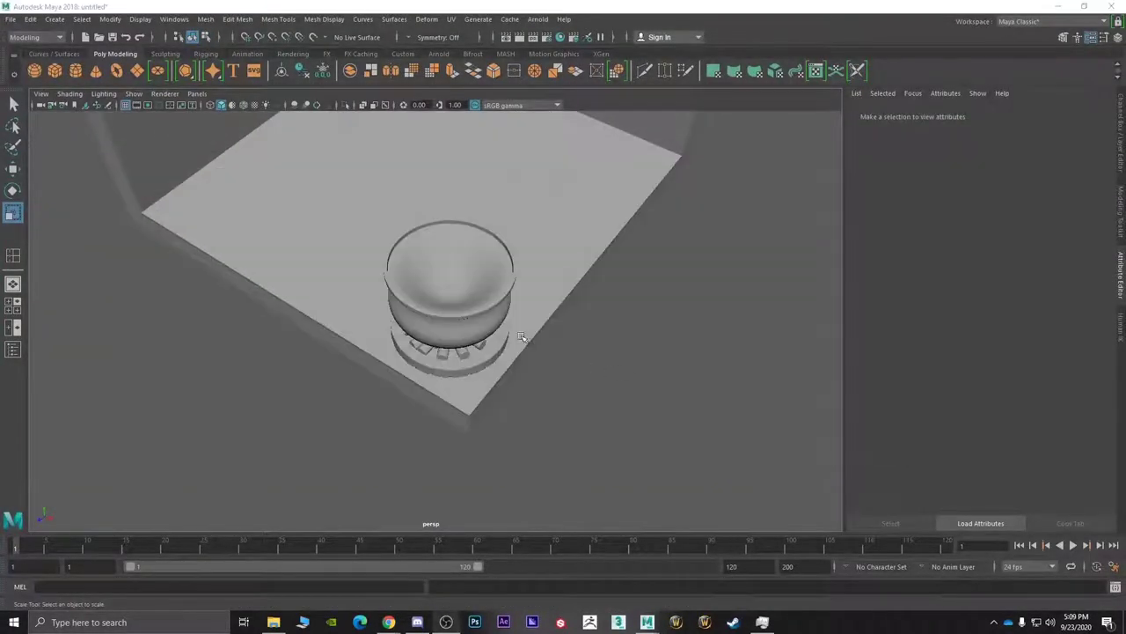
- Compare the scene with the reference image and create a polygon cube on the room's floor for the table
{"action": "left_click_drag", "start_coordinate": [452, 312], "coordinate": [465, 287], "text": "alt"}
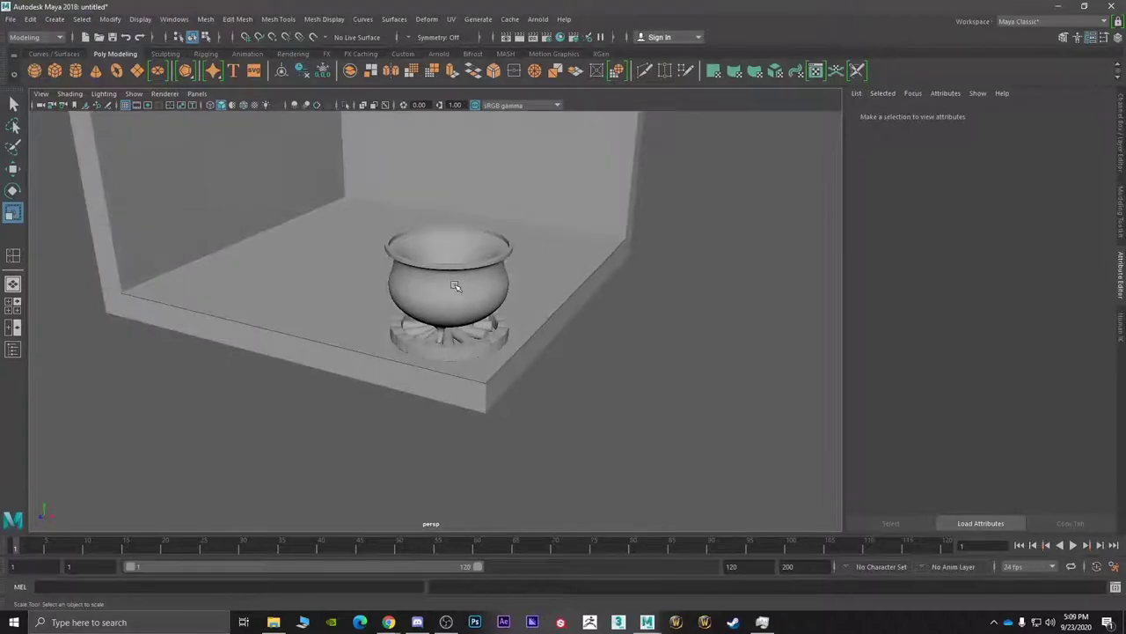
{"action": "key", "text": "alt+Tab"}
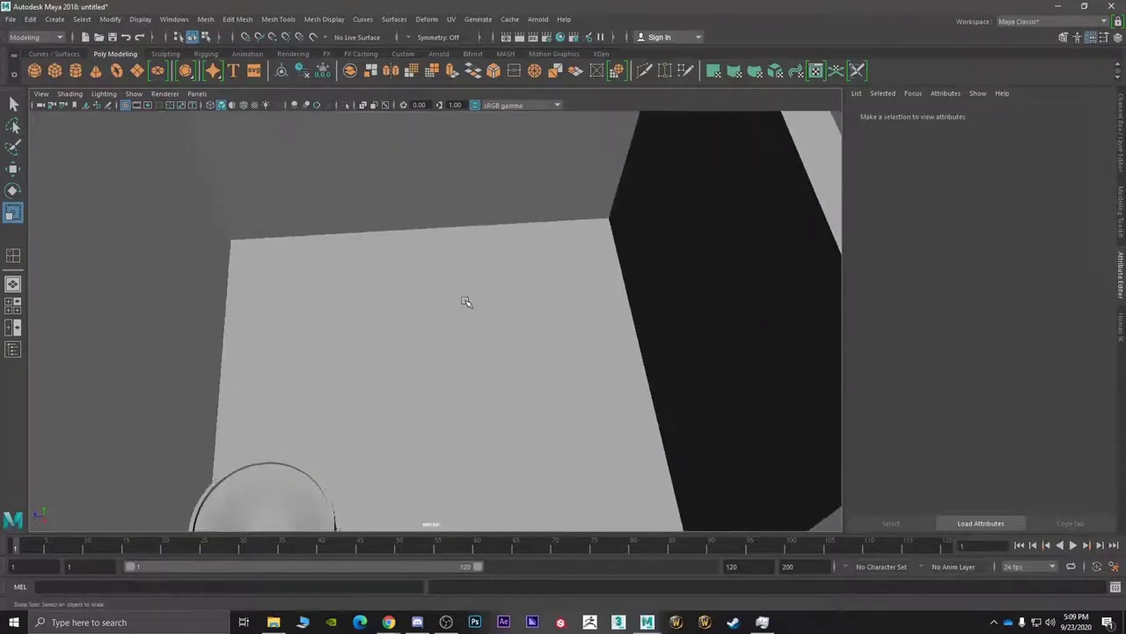
{"action": "key", "text": "alt+Tab"}
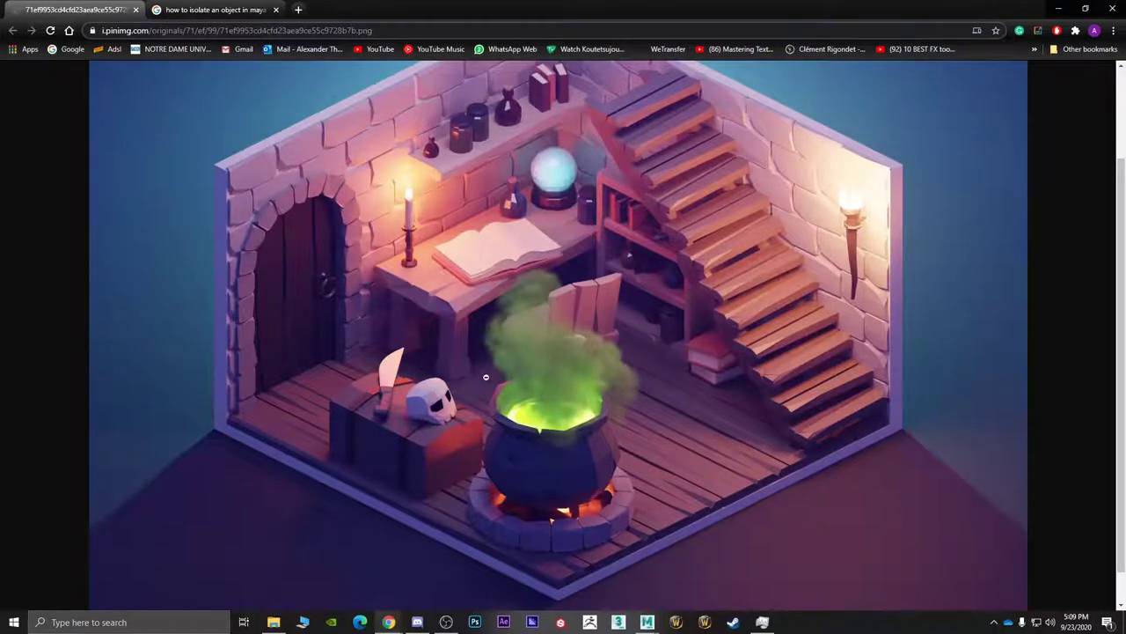
{"action": "key", "text": "alt+Tab"}
{"action": "left_click_drag", "start_coordinate": [583, 334], "coordinate": [483, 292], "text": "alt"}
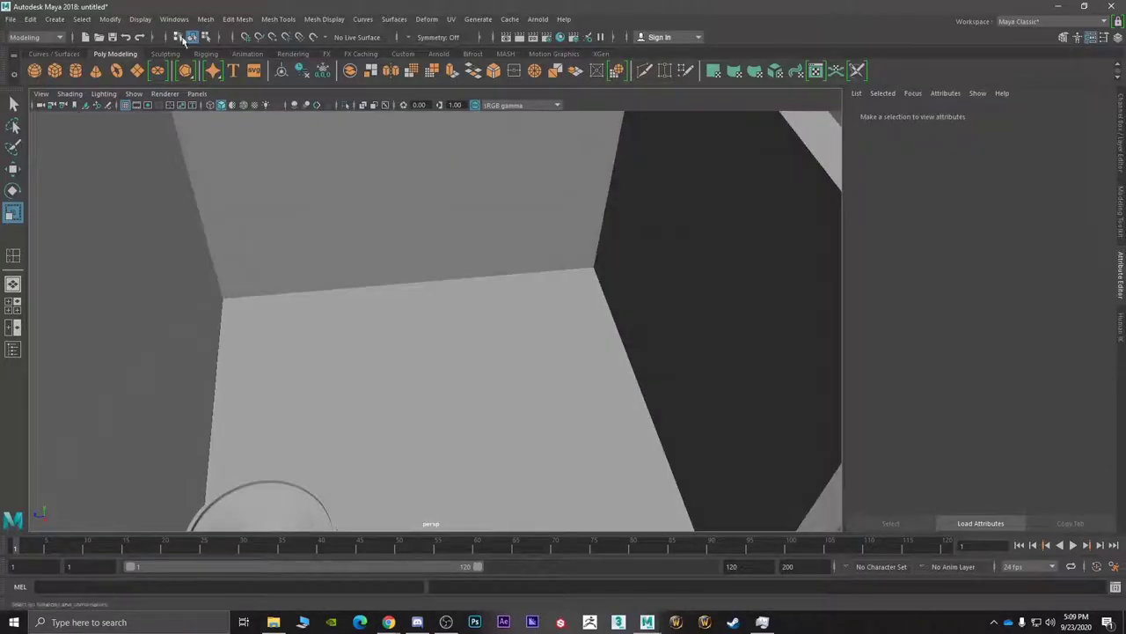
{"action": "left_click", "coordinate": [55, 72]}
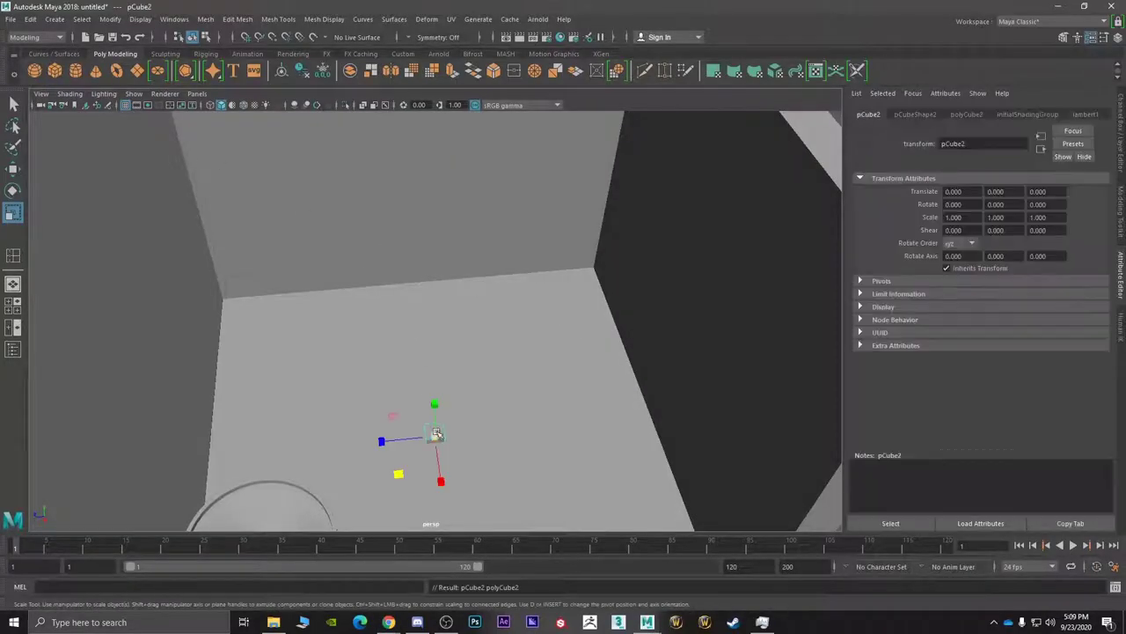
{"action": "left_click_drag", "start_coordinate": [400, 478], "coordinate": [467, 367]}
{"action": "key", "text": "ctrl+z"}
{"action": "left_click_drag", "start_coordinate": [400, 476], "coordinate": [588, 323]}
{"action": "key", "text": "ctrl+z"}
- Move the cube to X -8.339, Z -6.720 near the room's back corner and stretch it to 10.335 along Z, following the reference image
{"action": "key", "text": "w"}
{"action": "key", "text": "r"}
{"action": "left_click_drag", "start_coordinate": [473, 318], "coordinate": [497, 318]}
{"action": "key", "text": "alt+Tab"}
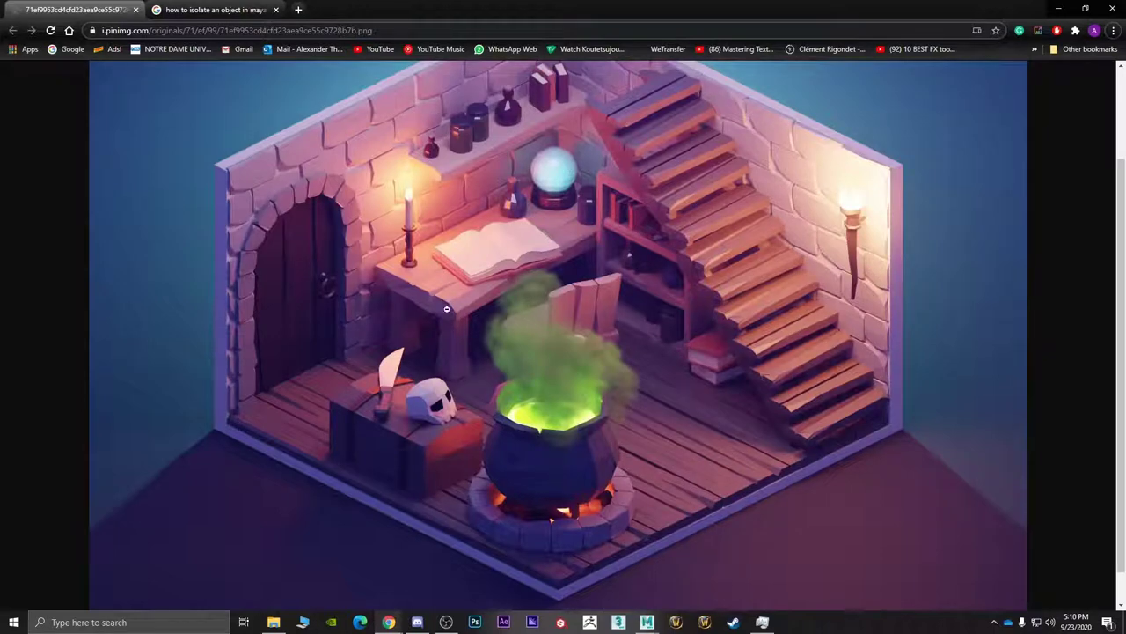
{"action": "key", "text": "alt+Tab"}
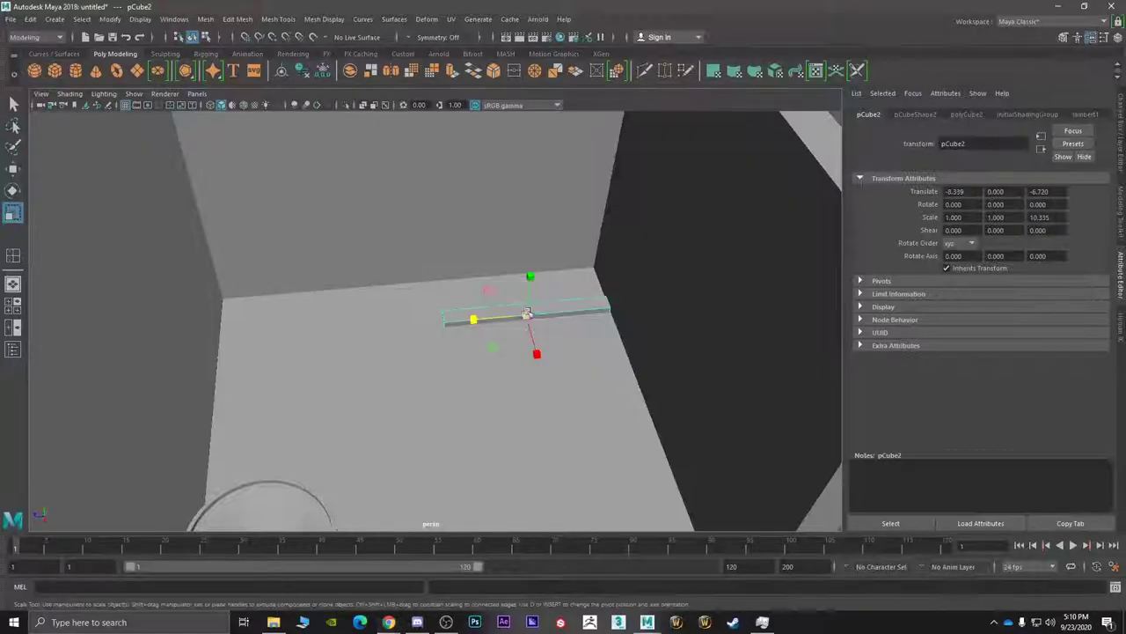
- Move the slab to Z -4.836 and scale it to 5.213 in X and 13.881 in Z, checking the reference image
{"action": "key", "text": "w"}
{"action": "left_click_drag", "start_coordinate": [492, 320], "coordinate": [581, 407]}
{"action": "key", "text": "r"}
{"action": "key", "text": "w"}
{"action": "key", "text": "r"}
{"action": "key", "text": "alt+Tab"}
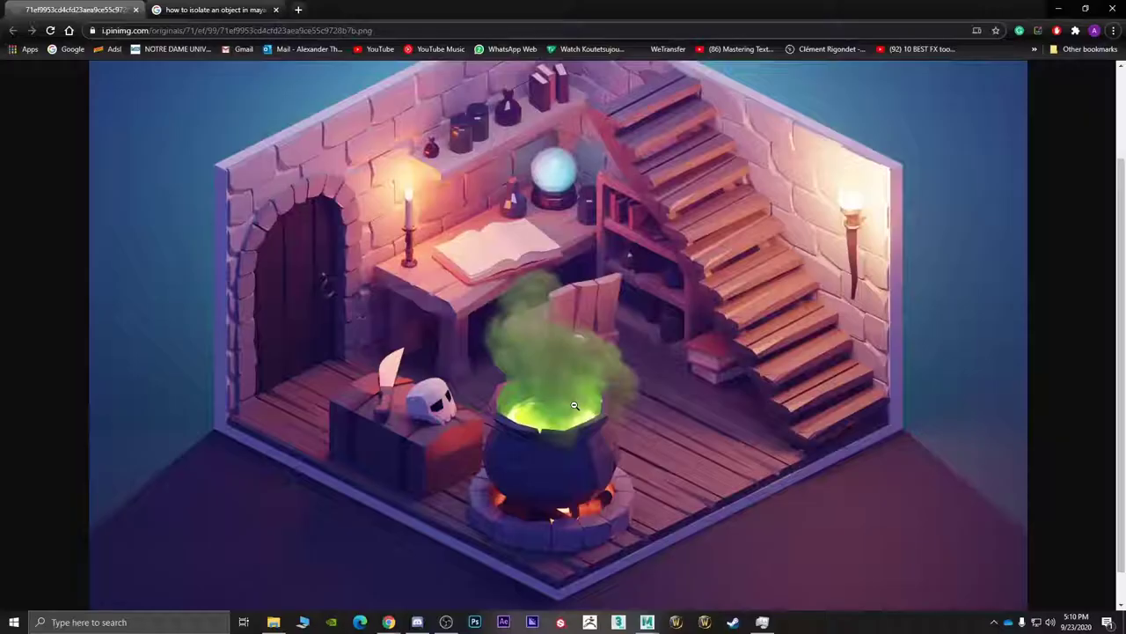
{"action": "key", "text": "alt+Tab"}
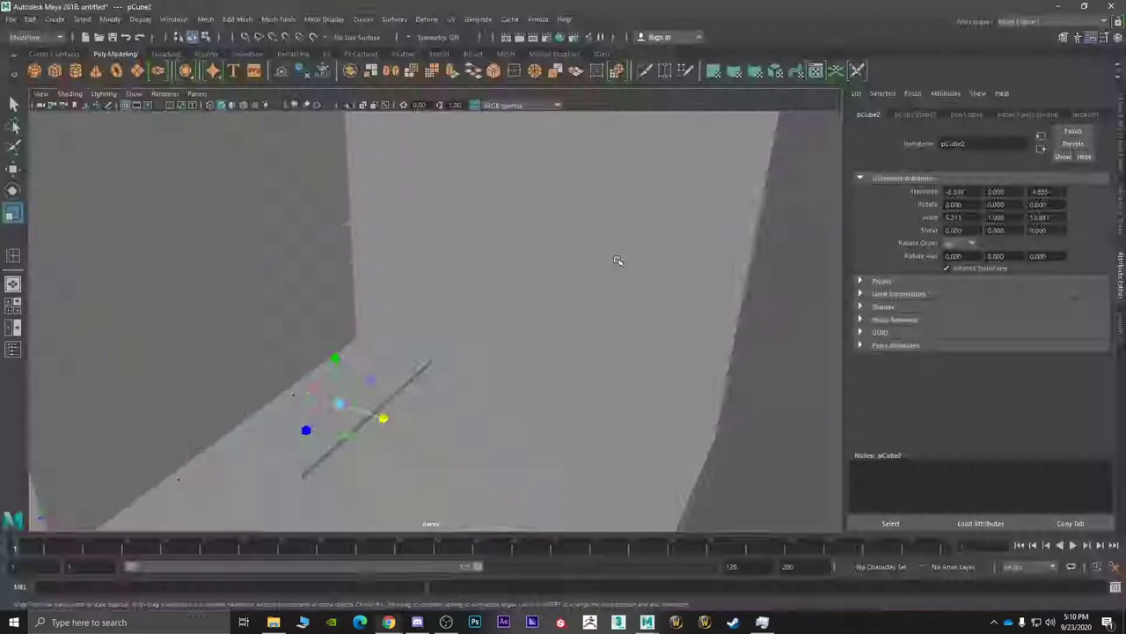
- Raise the tabletop slab off the floor and thicken it to a Y scale of 1.086
{"action": "left_click_drag", "start_coordinate": [614, 265], "coordinate": [499, 348], "text": "alt"}
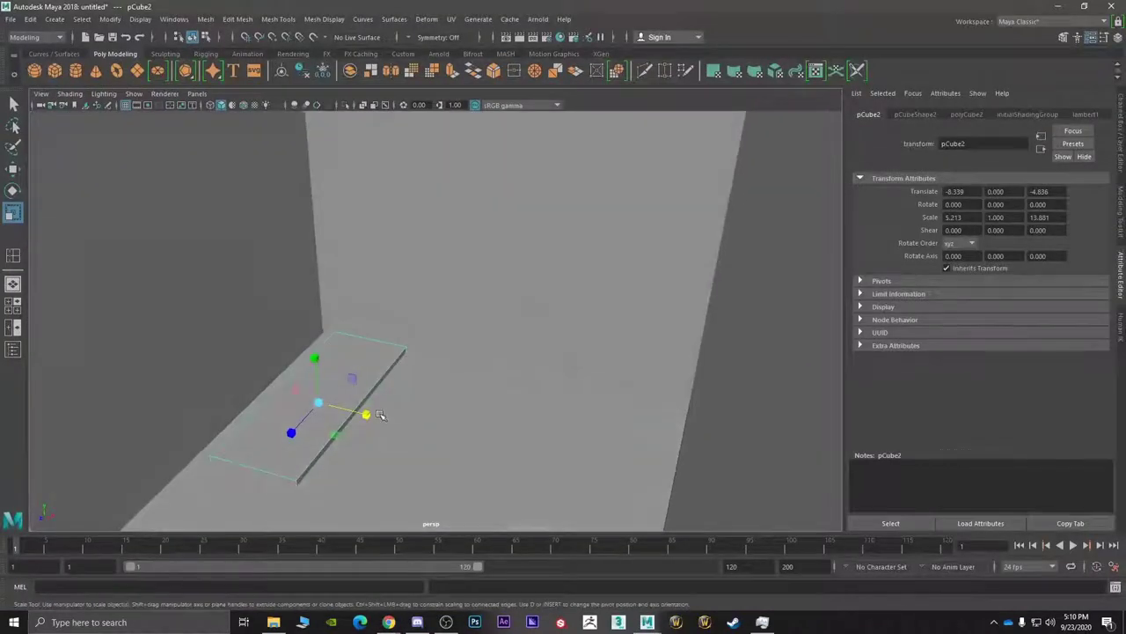
{"action": "key", "text": "w"}
{"action": "left_click_drag", "start_coordinate": [314, 374], "coordinate": [314, 334]}
{"action": "key", "text": "r"}
{"action": "left_click_drag", "start_coordinate": [324, 351], "coordinate": [374, 340], "text": "alt"}
- Check the desk in the reference image and raise the tabletop slab to Y 4.944
{"action": "key", "text": "alt+Tab"}
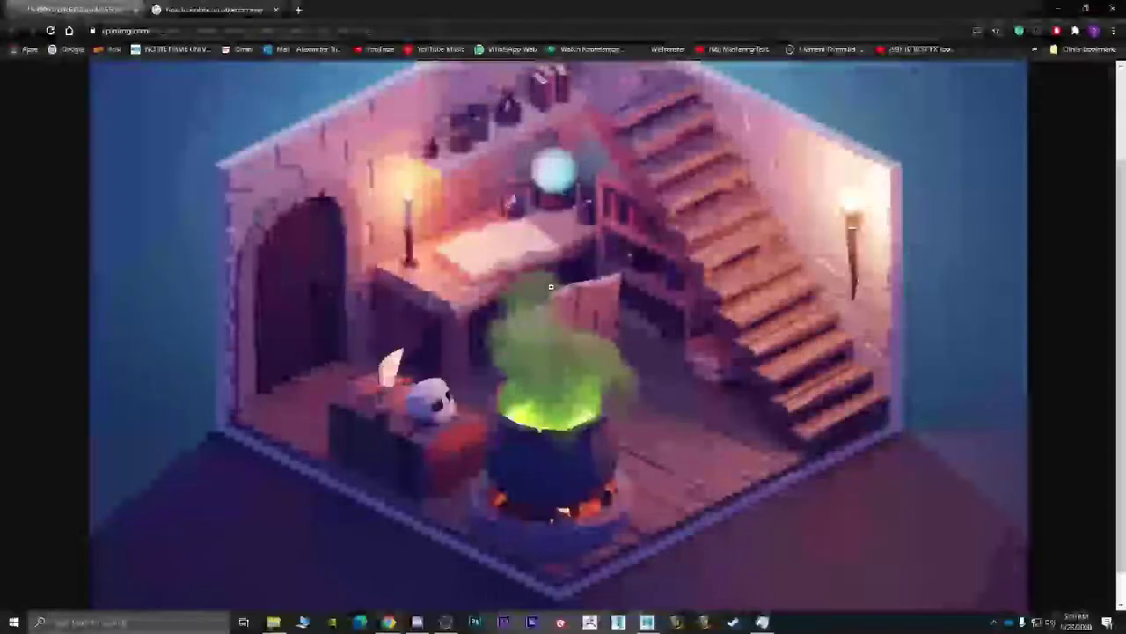
{"action": "key", "text": "alt+Tab"}
{"action": "left_click_drag", "start_coordinate": [502, 334], "coordinate": [528, 310], "text": "alt"}
{"action": "key", "text": "w"}
{"action": "left_click_drag", "start_coordinate": [287, 374], "coordinate": [281, 299]}
- Set the tabletop cube's subdivisions to 6 in width, 3 in height and 6 in depth
{"action": "left_click_drag", "start_coordinate": [281, 299], "coordinate": [347, 327], "text": "alt"}
{"action": "middle_click_drag", "start_coordinate": [347, 327], "coordinate": [415, 335], "text": "alt"}
{"action": "right_click_drag", "start_coordinate": [415, 335], "coordinate": [469, 297], "text": "alt"}
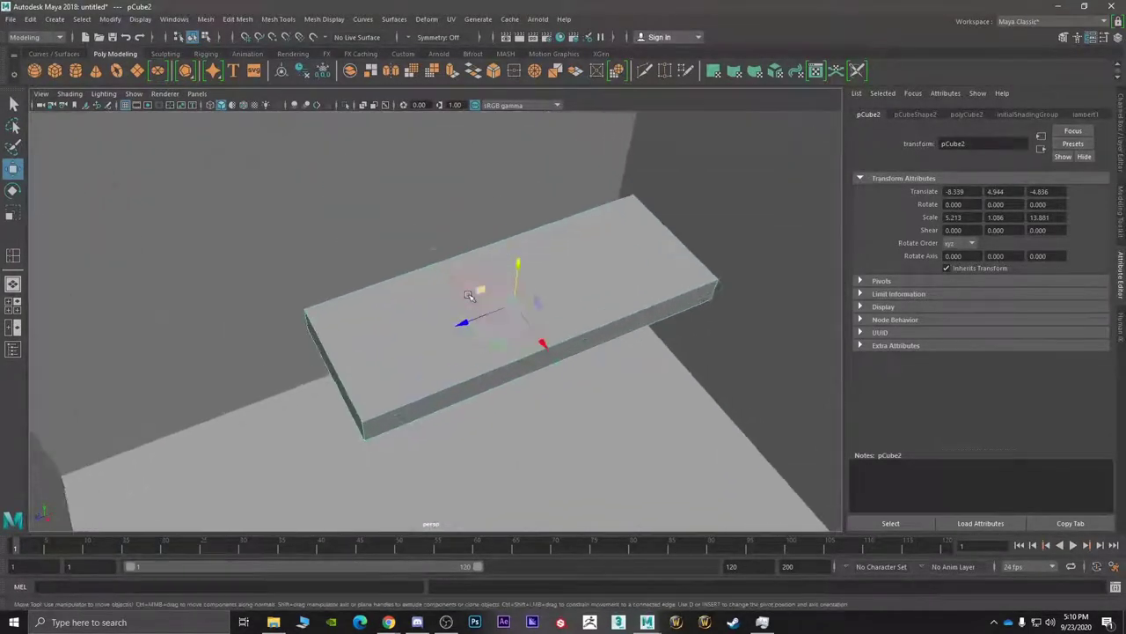
{"action": "left_click_drag", "start_coordinate": [469, 295], "coordinate": [593, 255], "text": "alt"}
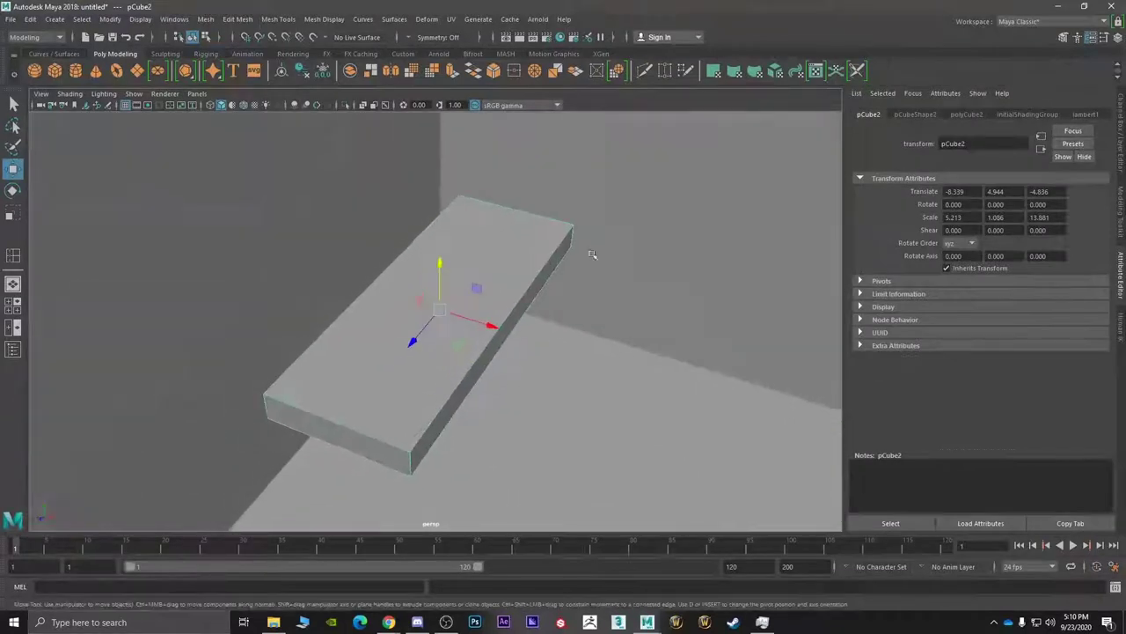
{"action": "left_click", "coordinate": [966, 115]}
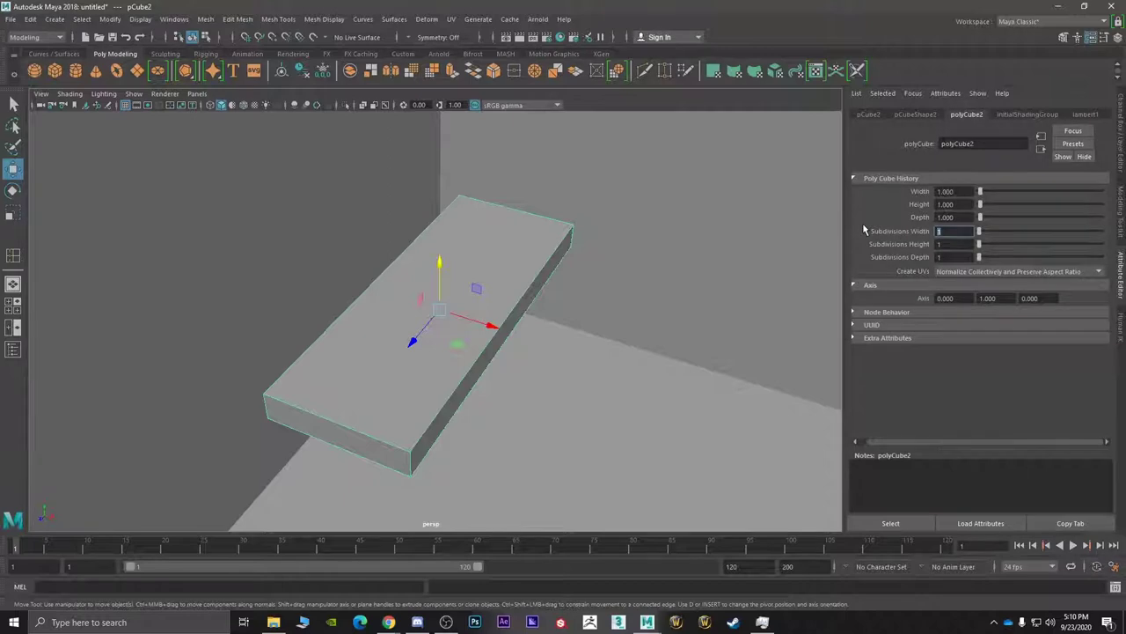
{"action": "type", "text": "6"}
{"action": "key", "text": "Tab"}
{"action": "type", "text": "6"}
{"action": "key", "text": "Tab"}
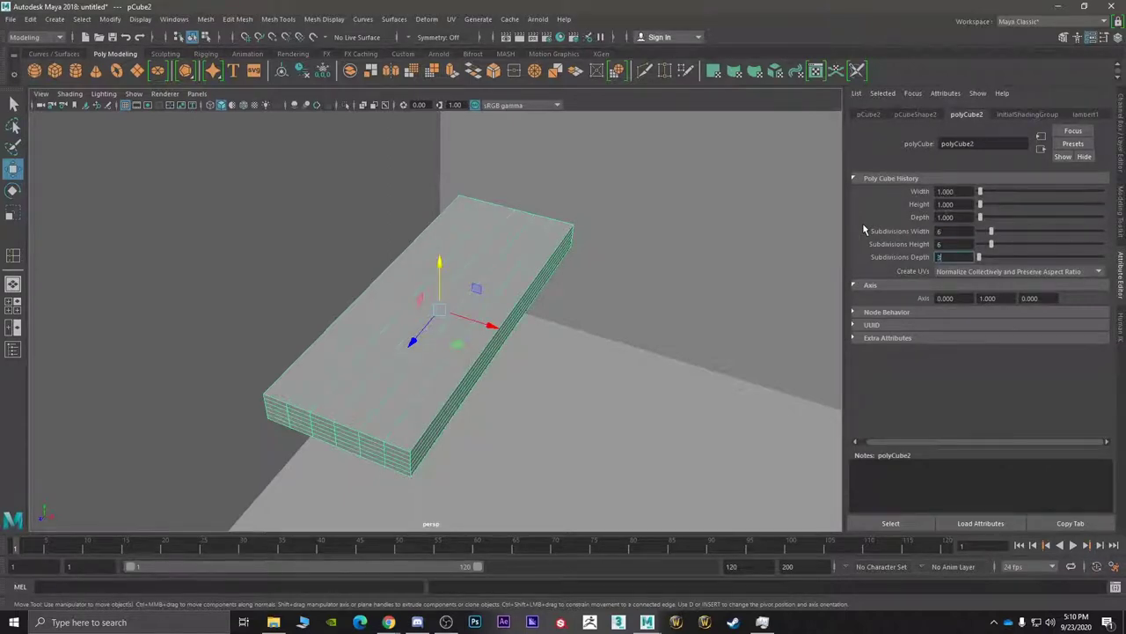
{"action": "type", "text": "3"}
{"action": "key", "text": "shift+Tab"}
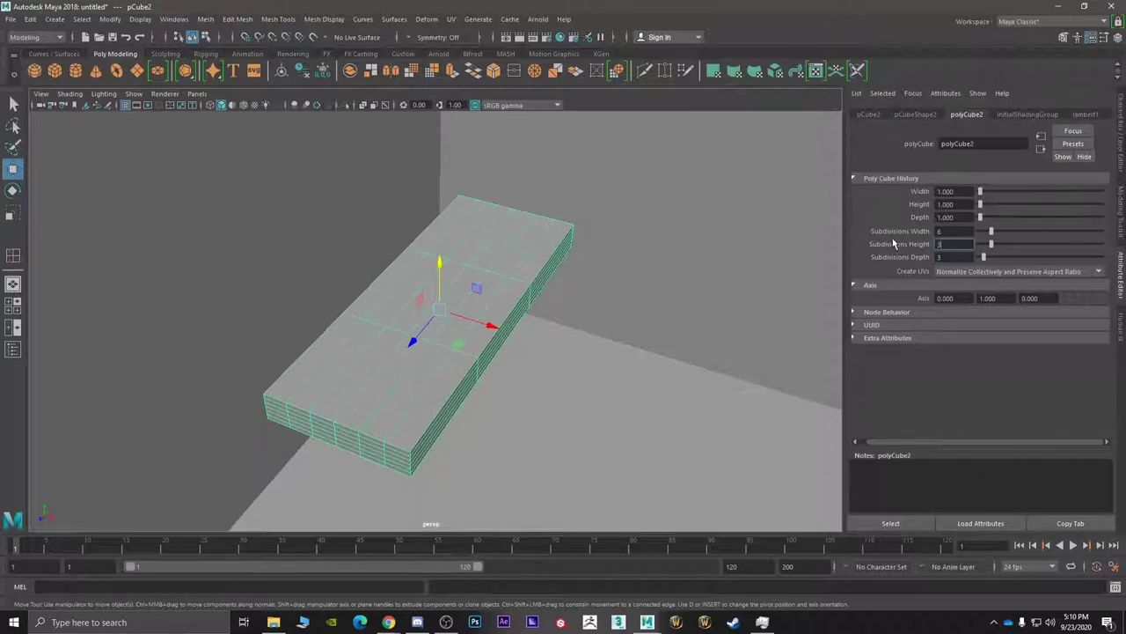
{"action": "key", "text": "Tab"}
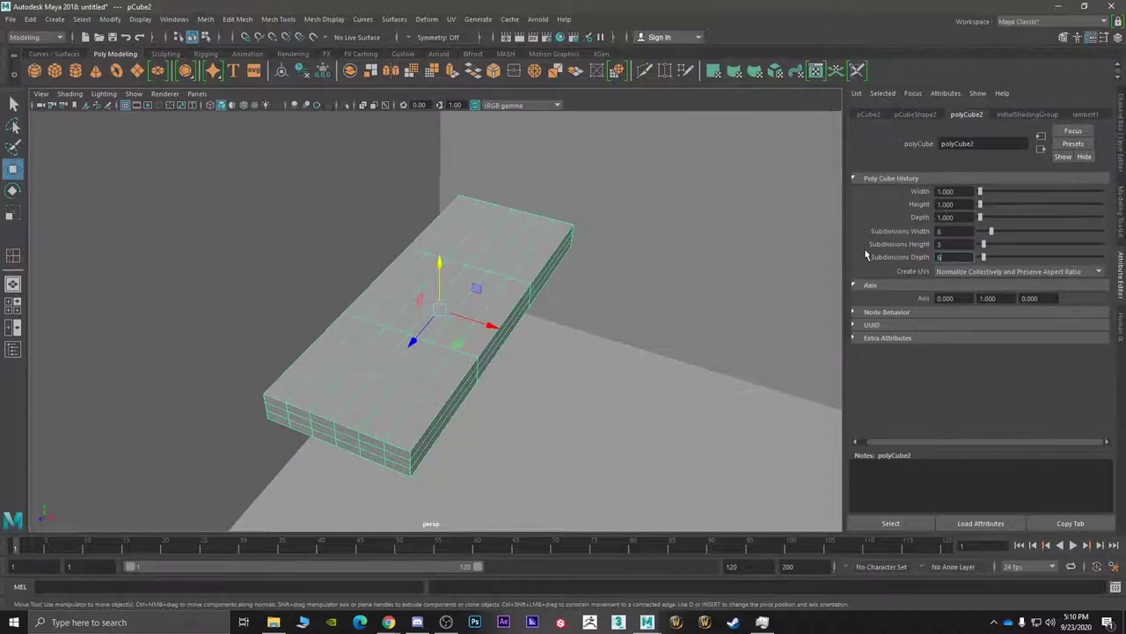
{"action": "key", "text": "Return"}
- Inspect the subdivided tabletop from several angles and compare it with the desk in the reference image
{"action": "left_click_drag", "start_coordinate": [577, 250], "coordinate": [533, 302], "text": "alt"}
{"action": "middle_click_drag", "start_coordinate": [534, 302], "coordinate": [544, 285], "text": "alt"}
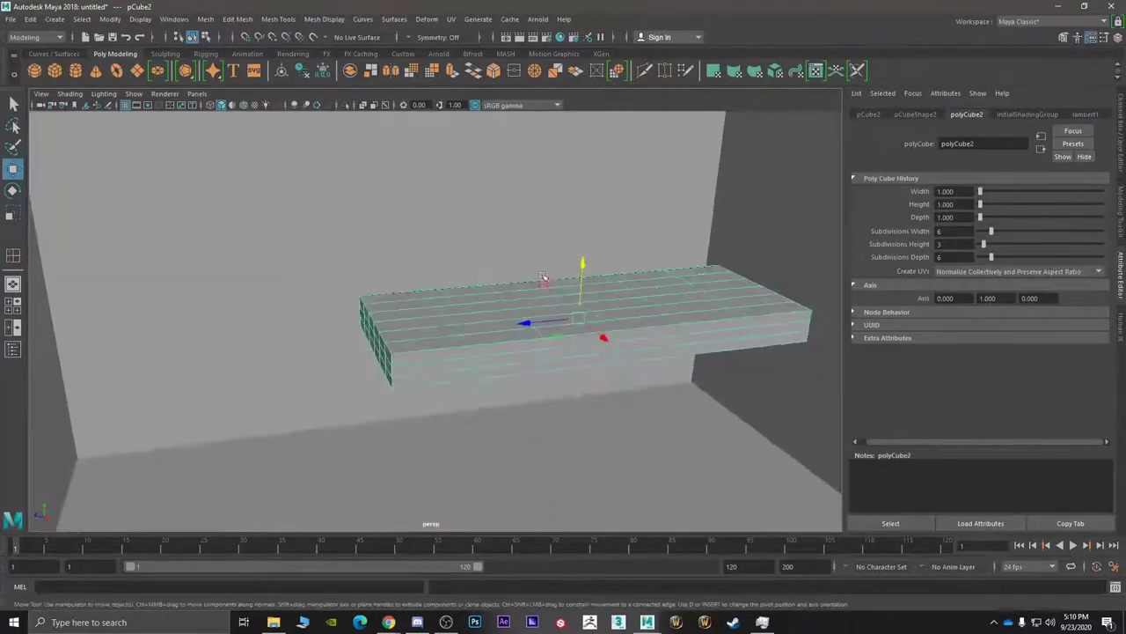
{"action": "left_click_drag", "start_coordinate": [543, 285], "coordinate": [498, 319], "text": "alt"}
{"action": "scroll", "coordinate": [485, 344], "scroll_direction": "up", "scroll_amount": 3}
{"action": "key", "text": "alt+Tab"}
{"action": "key", "text": "alt+Tab"}
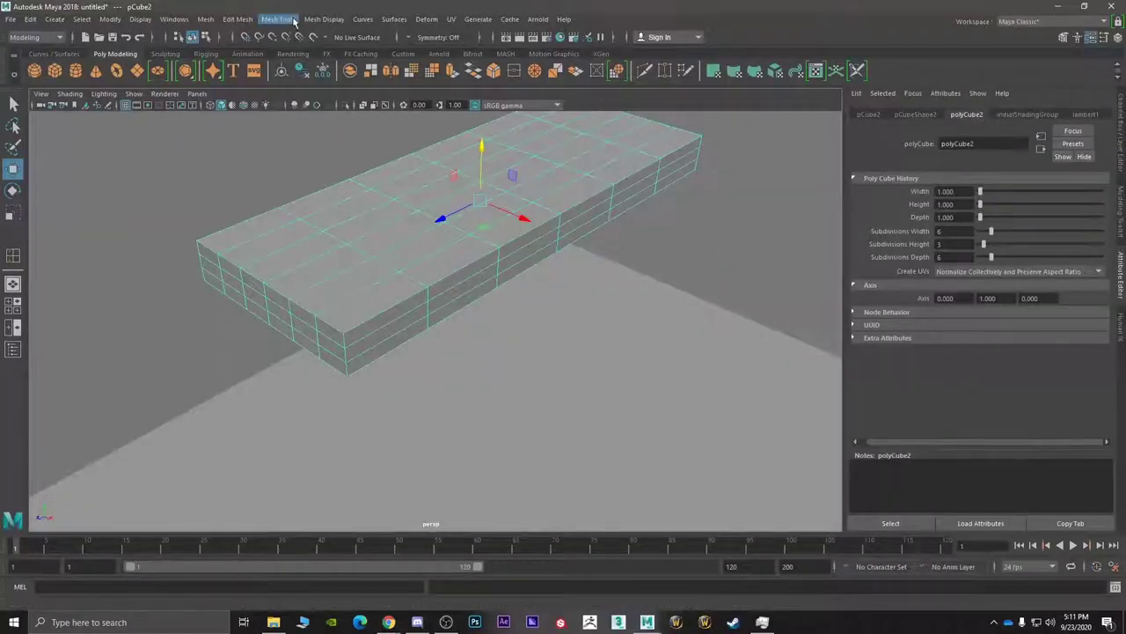
{"action": "left_click", "coordinate": [322, 19]}
{"action": "mouse_move", "coordinate": [276, 21]}
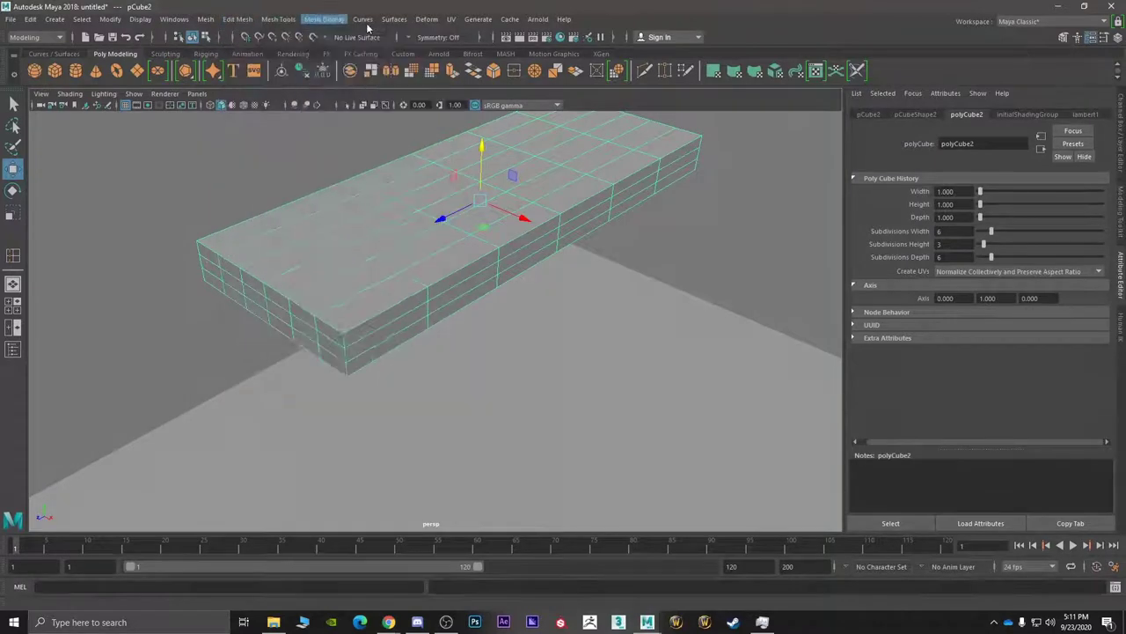
{"action": "mouse_move", "coordinate": [422, 19]}
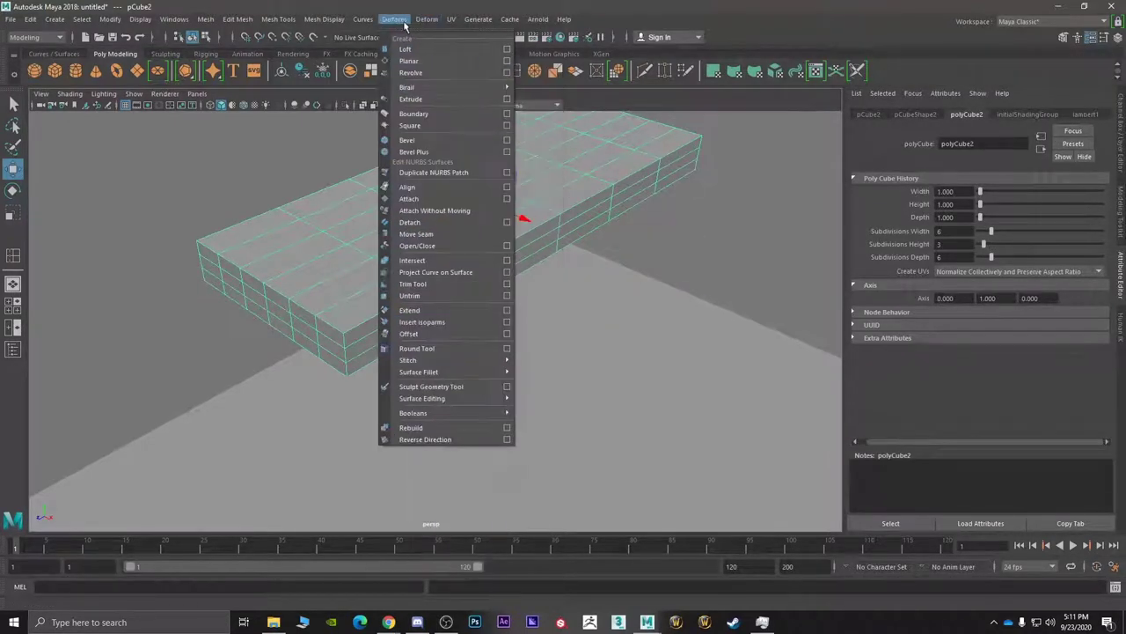
{"action": "mouse_move", "coordinate": [365, 19]}
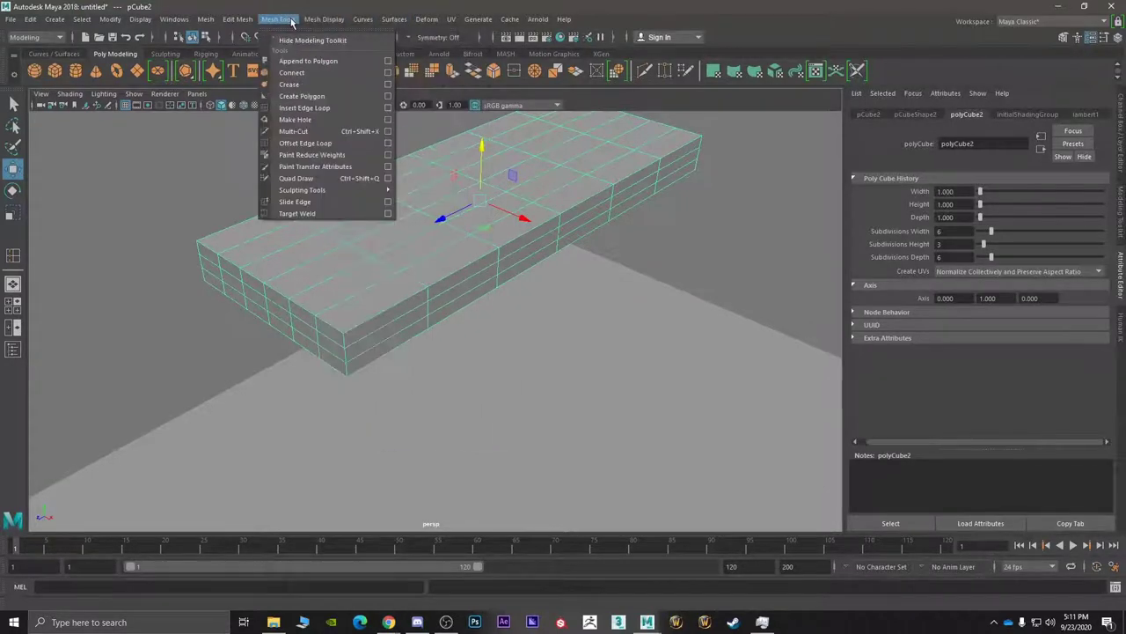
{"action": "mouse_move", "coordinate": [321, 22]}
{"action": "mouse_move", "coordinate": [237, 23]}
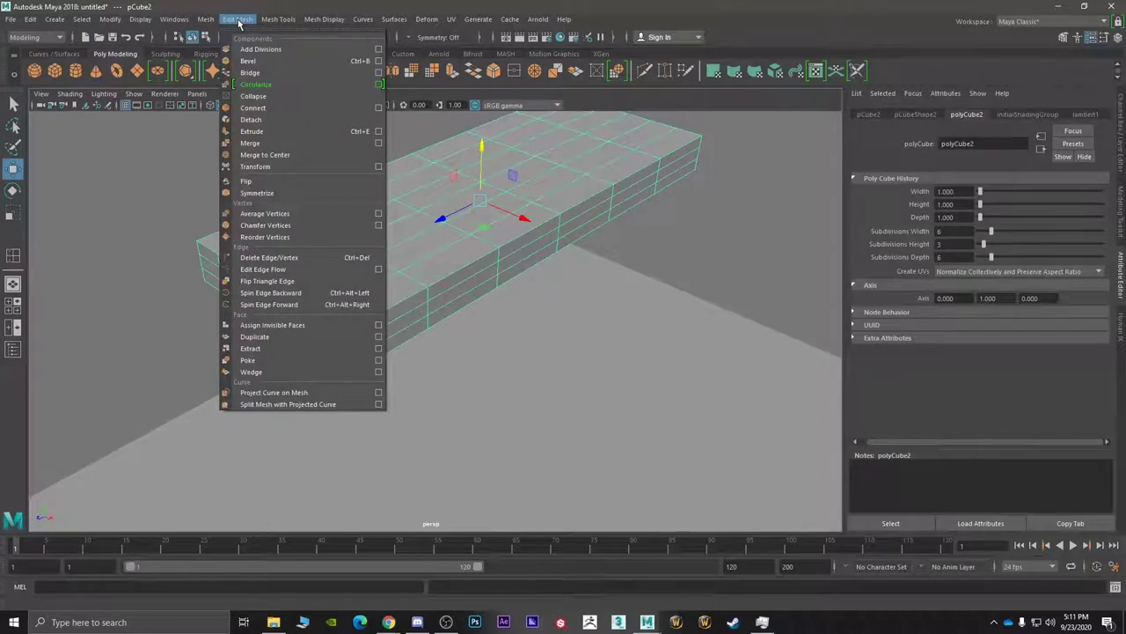
{"action": "mouse_move", "coordinate": [409, 23]}
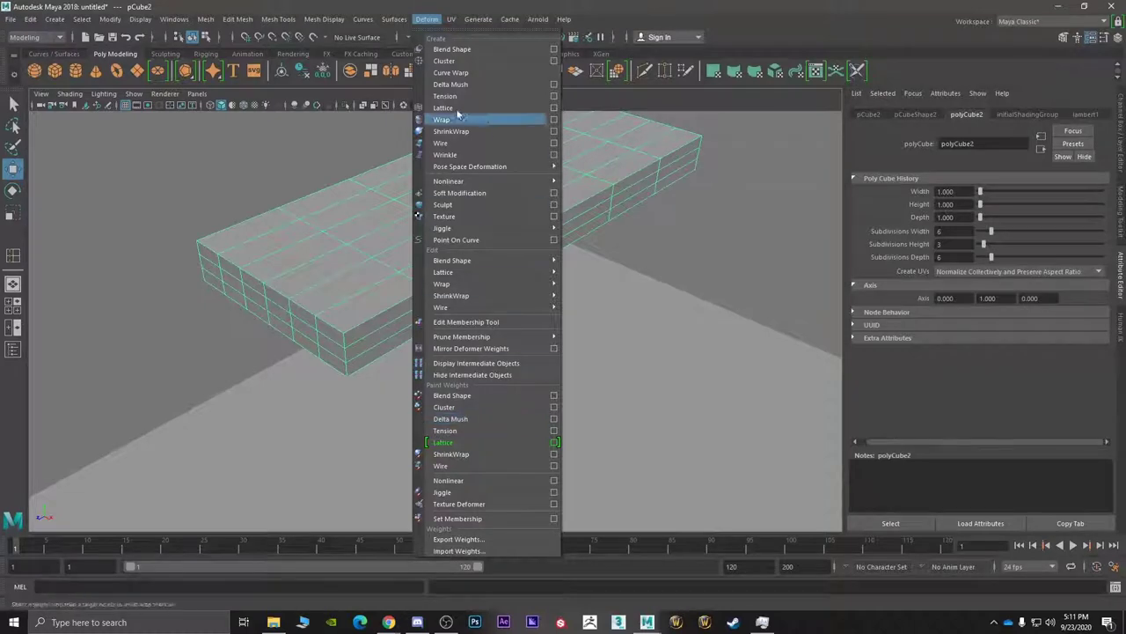
{"action": "left_click", "coordinate": [427, 18]}
{"action": "left_click", "coordinate": [451, 19]}
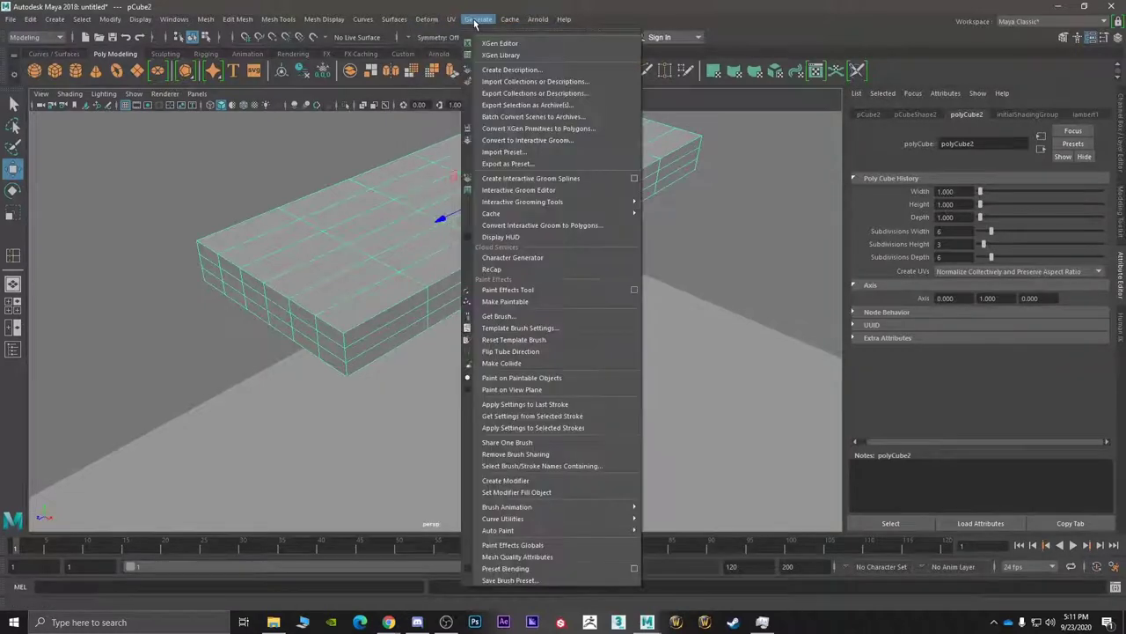
{"action": "left_click", "coordinate": [475, 19]}
{"action": "left_click", "coordinate": [394, 19]}
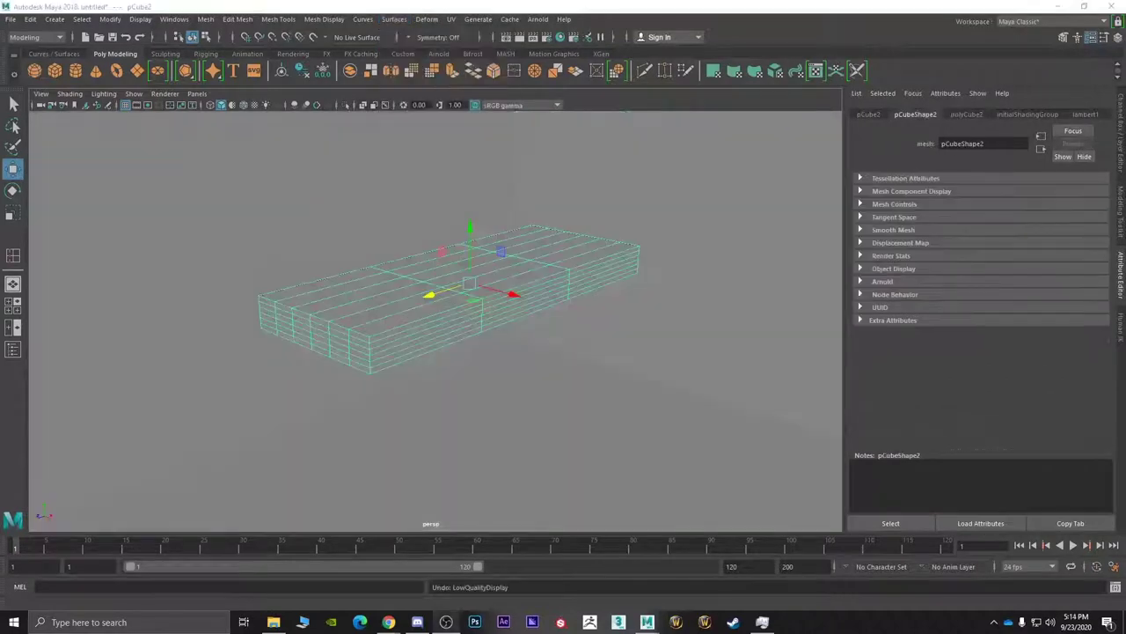
- Compare the tabletop with the reference desk and set its cube subdivisions to 3 in height and 6 in depth
{"action": "scroll", "coordinate": [277, 349], "scroll_direction": "down", "scroll_amount": 2}
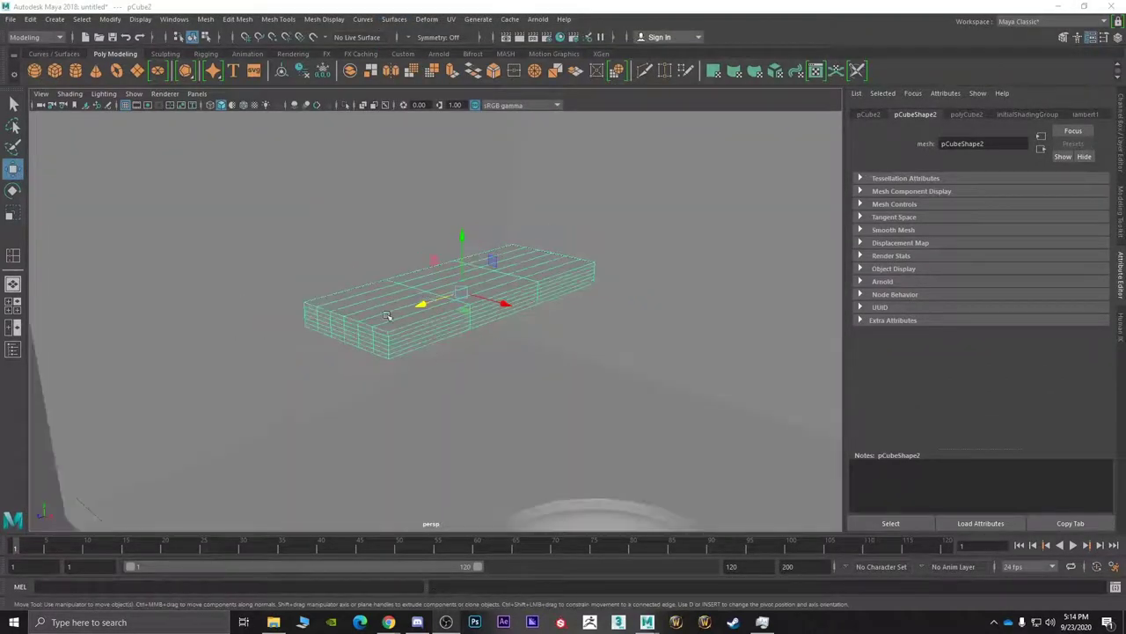
{"action": "left_click_drag", "start_coordinate": [408, 314], "coordinate": [383, 331], "text": "alt"}
{"action": "key", "text": "alt+Tab"}
{"action": "key", "text": "alt+Tab"}
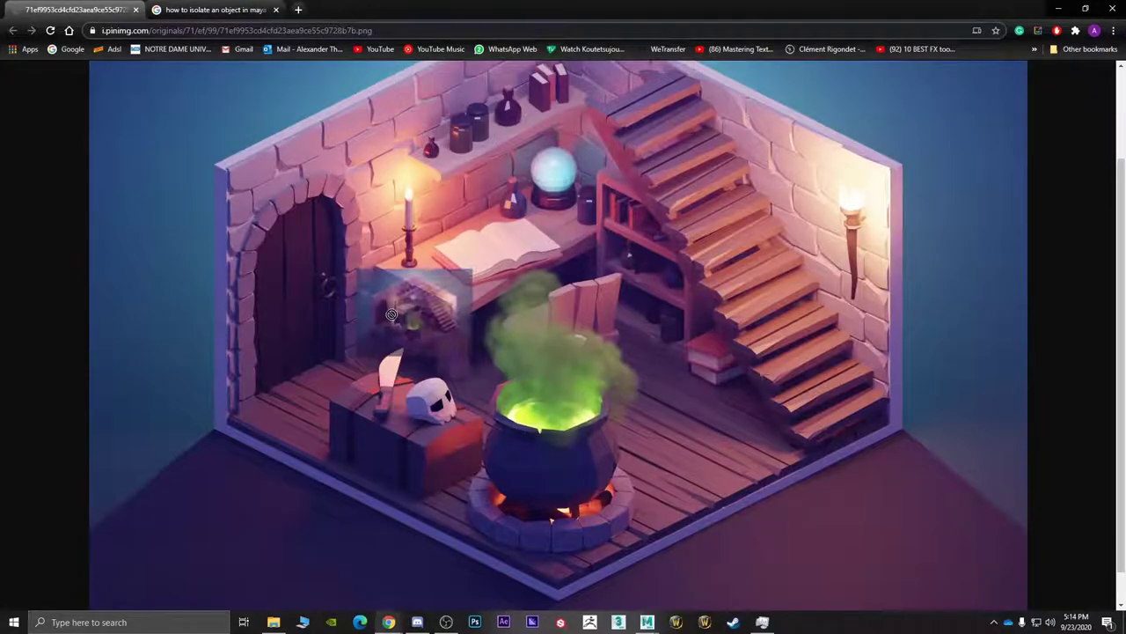
{"action": "key", "text": "alt+Tab"}
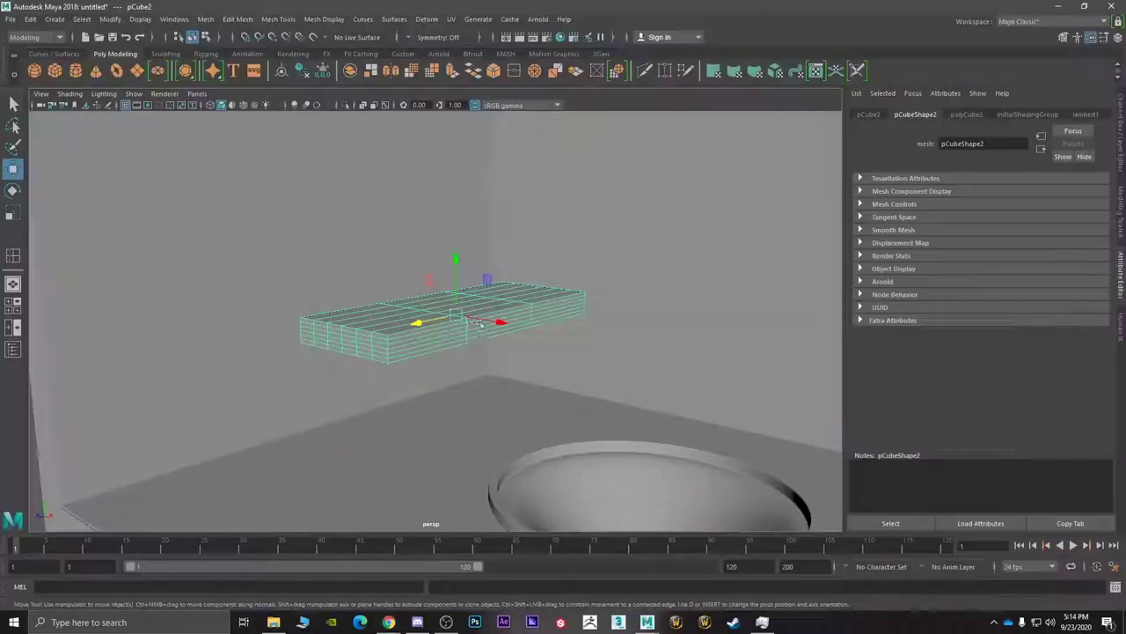
{"action": "left_click_drag", "start_coordinate": [461, 331], "coordinate": [318, 334], "text": "alt"}
{"action": "left_click", "coordinate": [968, 114]}
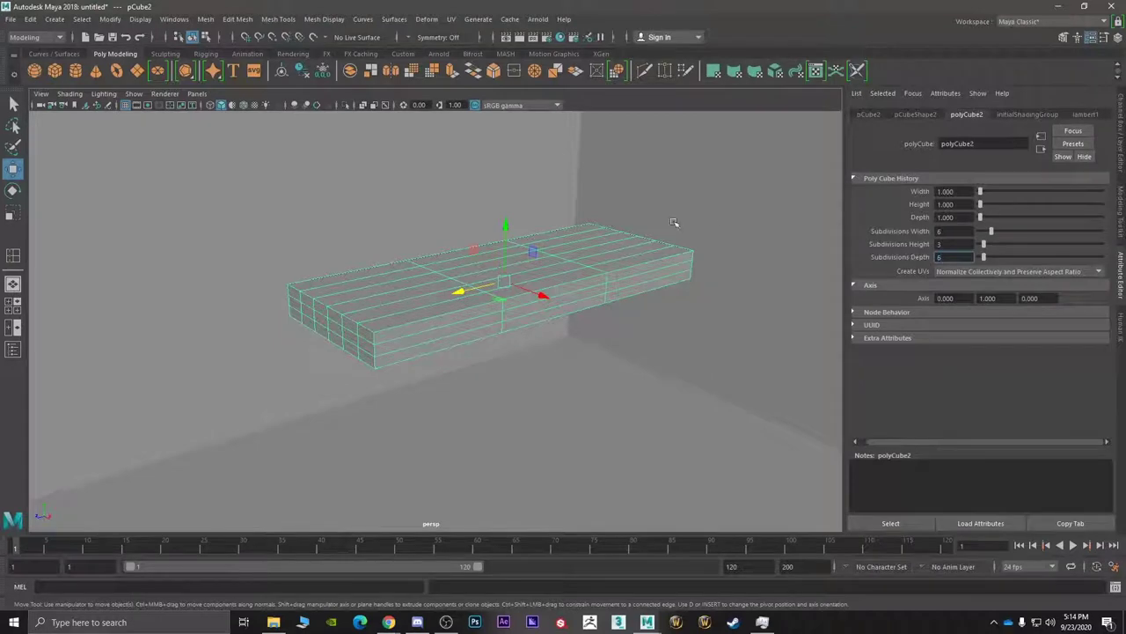
- Bevel the lengthwise edge loop nearest the tabletop's front side and reduce the bevel fraction to form a narrow strip
{"action": "left_click_drag", "start_coordinate": [445, 319], "coordinate": [519, 330], "text": "alt"}
{"action": "left_click", "coordinate": [519, 330]}
{"action": "left_click", "coordinate": [412, 292]}
{"action": "mouse_move", "coordinate": [480, 290]}
{"action": "left_mouse_down", "text": "alt"}
{"action": "mouse_move", "coordinate": [430, 275]}
{"action": "mouse_move", "coordinate": [470, 307]}
{"action": "left_mouse_up", "text": "alt"}
{"action": "right_click_drag", "start_coordinate": [466, 283], "coordinate": [474, 233]}
{"action": "right_click_drag", "start_coordinate": [471, 301], "coordinate": [454, 255]}
{"action": "left_click_drag", "start_coordinate": [429, 262], "coordinate": [461, 269], "text": "alt"}
{"action": "double_click", "coordinate": [443, 304]}
{"action": "scroll", "coordinate": [443, 306], "scroll_direction": "up", "scroll_amount": 2}
{"action": "right_click_drag", "start_coordinate": [461, 267], "coordinate": [506, 274], "text": "shift"}
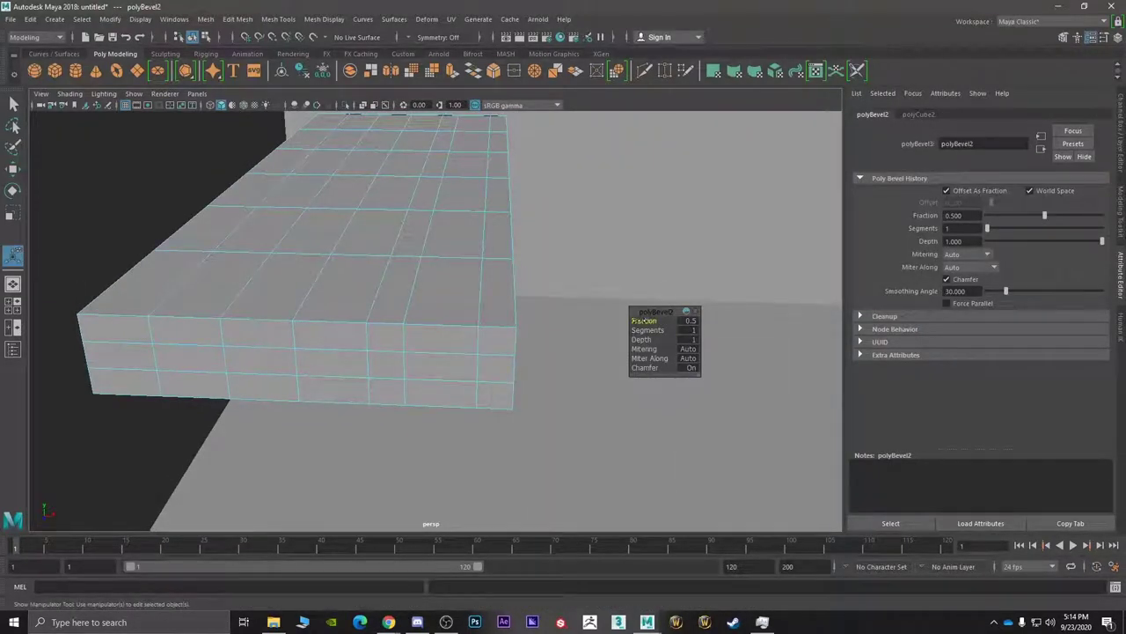
{"action": "left_click_drag", "start_coordinate": [647, 321], "coordinate": [640, 321]}
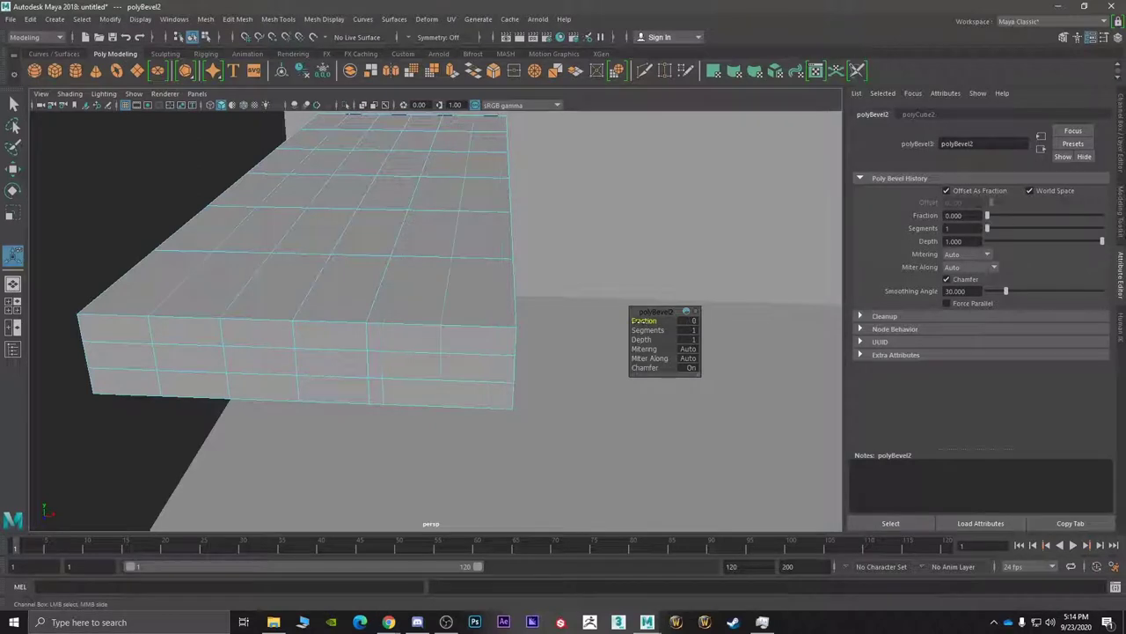
- Merge the strip's paired vertices one row in from the tabletop's end so the strip tapers to a point
{"action": "right_click_drag", "start_coordinate": [446, 277], "coordinate": [389, 276]}
{"action": "left_click", "coordinate": [462, 258]}
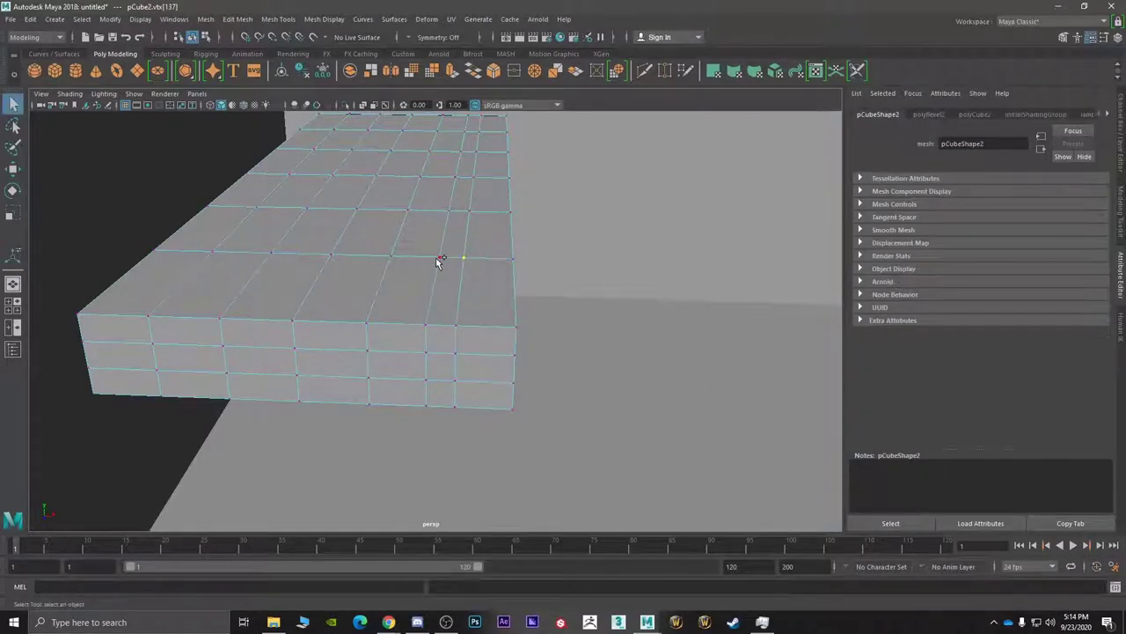
{"action": "right_click_drag", "start_coordinate": [467, 266], "coordinate": [486, 201], "text": "shift"}
{"action": "left_click_drag", "start_coordinate": [475, 287], "coordinate": [458, 307], "text": "alt"}
{"action": "key", "text": "4"}
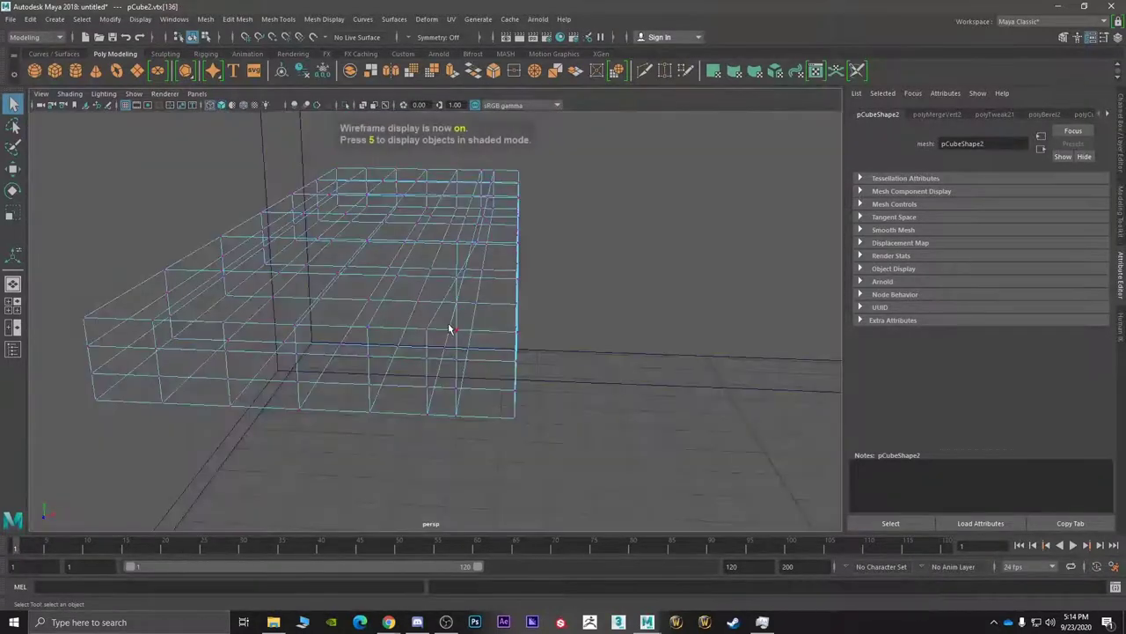
{"action": "key", "text": "5"}
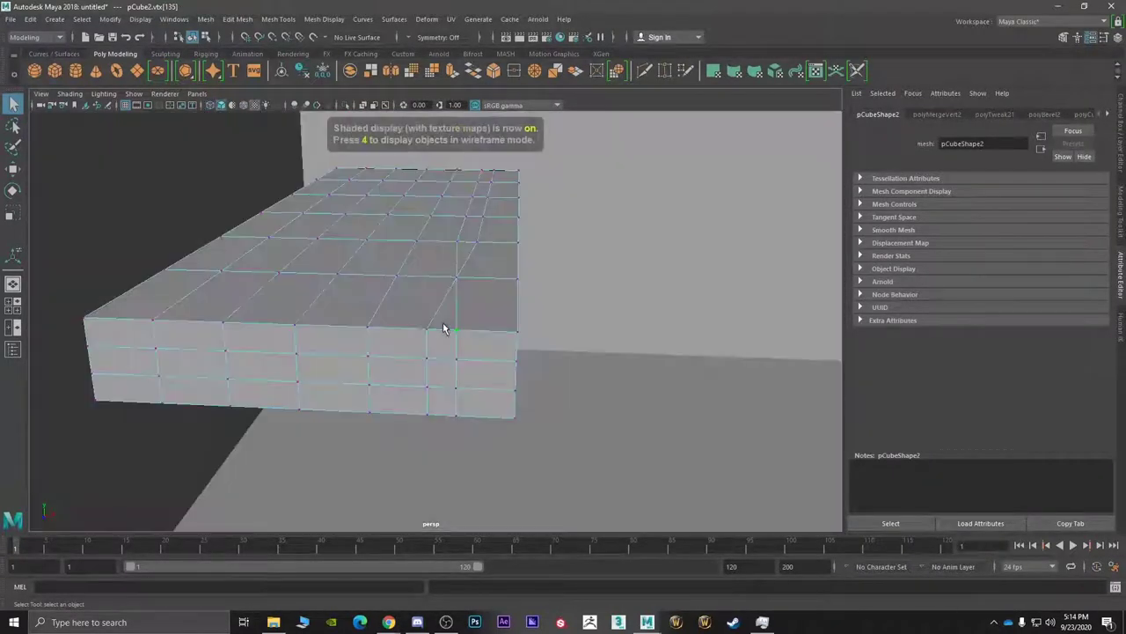
- Extrude the tapered strip's faces around the tabletop's end inward to cut a wedge-shaped crack
{"action": "right_click_drag", "start_coordinate": [443, 325], "coordinate": [446, 326]}
{"action": "left_click", "coordinate": [444, 322]}
{"action": "left_click", "coordinate": [443, 350], "text": "shift"}
{"action": "left_click", "coordinate": [443, 374], "text": "shift"}
{"action": "left_click", "coordinate": [443, 395], "text": "shift"}
{"action": "left_click_drag", "start_coordinate": [443, 395], "coordinate": [490, 445], "text": "alt"}
{"action": "left_click", "coordinate": [480, 455], "text": "shift"}
{"action": "key", "text": "r"}
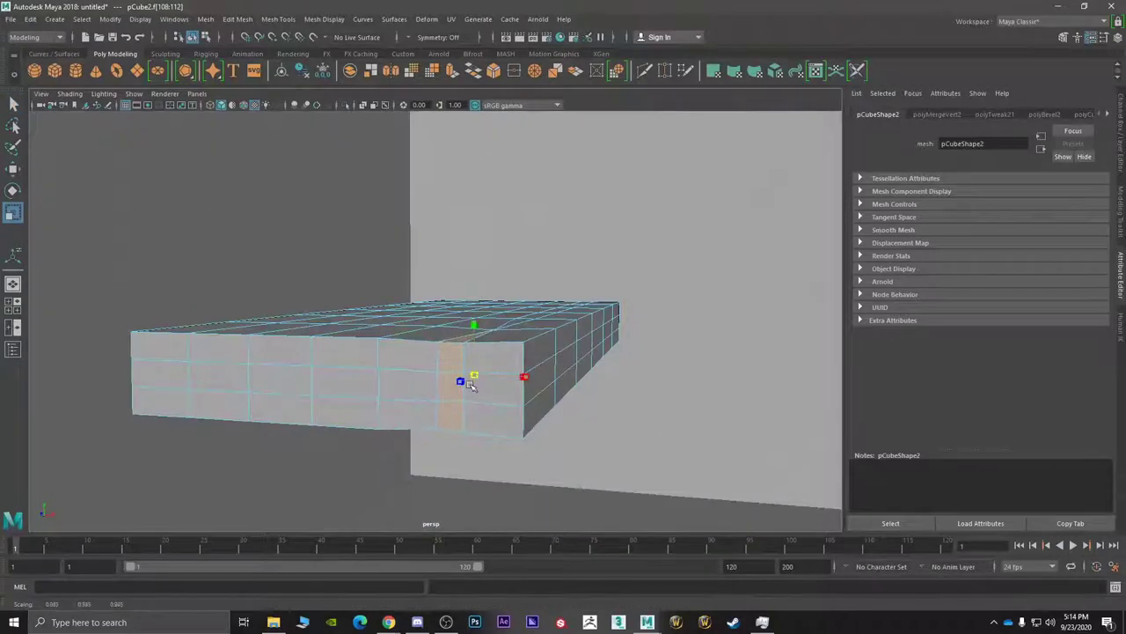
{"action": "right_click_drag", "start_coordinate": [469, 387], "coordinate": [471, 384], "text": "shift"}
{"action": "key", "text": "r"}
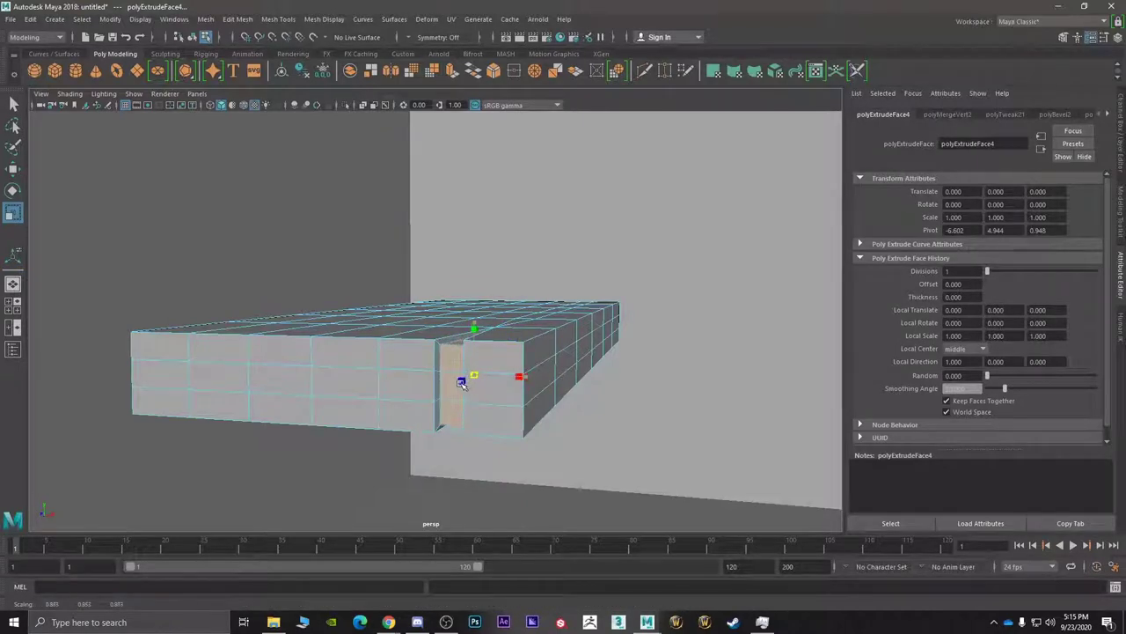
{"action": "left_click_drag", "start_coordinate": [457, 382], "coordinate": [447, 401], "text": "alt"}
- Preview the slab smoothed and insert supporting edge loops near its end and outer edges to keep the corners sharp
{"action": "key", "text": "3"}
{"action": "left_click_drag", "start_coordinate": [500, 376], "coordinate": [477, 396], "text": "alt"}
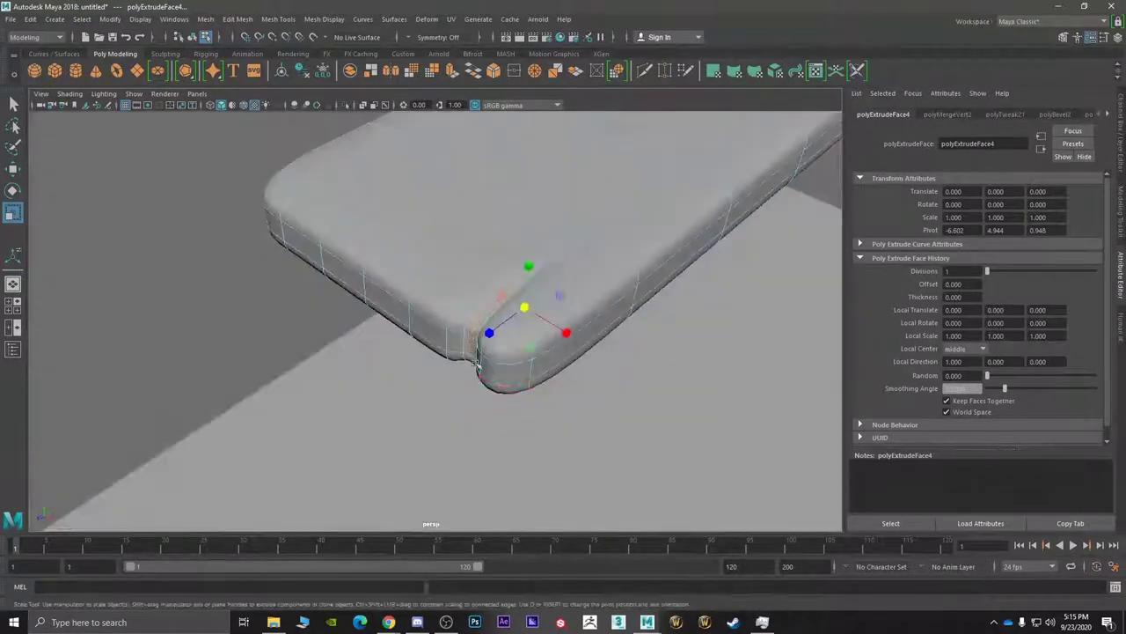
{"action": "left_click_drag", "start_coordinate": [545, 348], "coordinate": [545, 317], "text": "alt"}
{"action": "key", "text": "1"}
{"action": "right_click_drag", "start_coordinate": [541, 284], "coordinate": [534, 251]}
{"action": "left_click_drag", "start_coordinate": [534, 252], "coordinate": [581, 282], "text": "alt"}
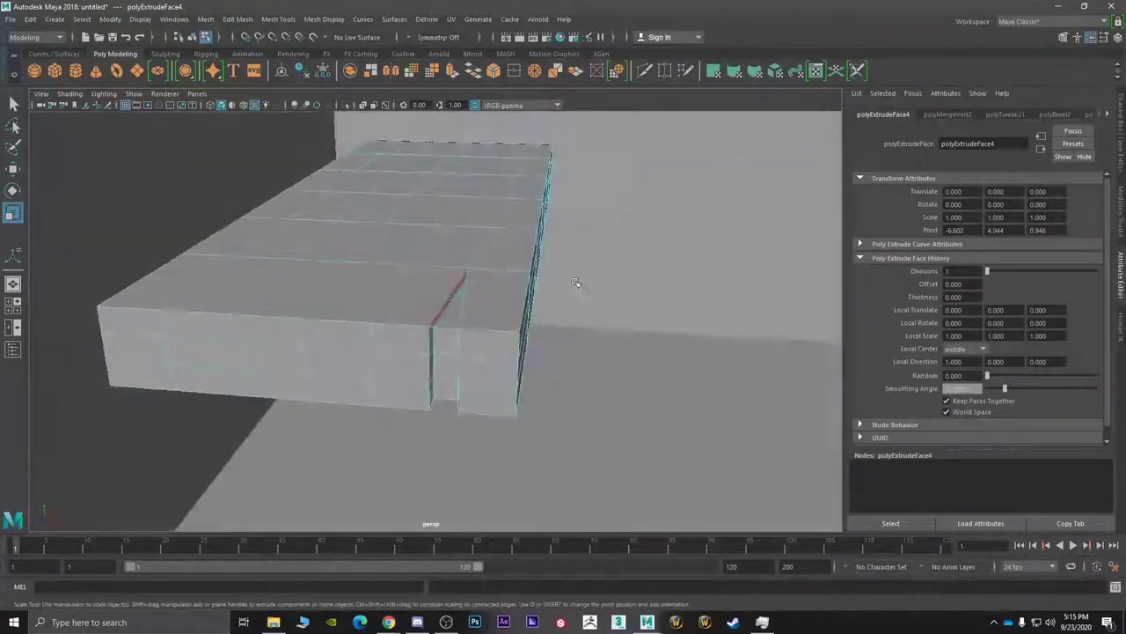
{"action": "right_click_drag", "start_coordinate": [524, 279], "coordinate": [505, 356], "text": "shift"}
{"action": "left_click_drag", "start_coordinate": [512, 334], "coordinate": [501, 350]}
{"action": "left_click", "coordinate": [513, 425]}
{"action": "left_click_drag", "start_coordinate": [513, 424], "coordinate": [505, 396], "text": "alt"}
{"action": "key", "text": "3"}
- Inspect the smoothed tabletop and its crack from a wider view of the room
{"action": "right_click_drag", "start_coordinate": [528, 283], "coordinate": [587, 266]}
{"action": "left_click", "coordinate": [572, 290]}
{"action": "scroll", "coordinate": [561, 312], "scroll_direction": "down", "scroll_amount": 4}
{"action": "left_click", "coordinate": [586, 343]}
{"action": "left_click_drag", "start_coordinate": [640, 352], "coordinate": [586, 358], "text": "alt"}
{"action": "scroll", "coordinate": [563, 344], "scroll_direction": "down", "scroll_amount": 3}
{"action": "left_click", "coordinate": [512, 307]}
{"action": "left_click_drag", "start_coordinate": [513, 309], "coordinate": [529, 304], "text": "alt"}
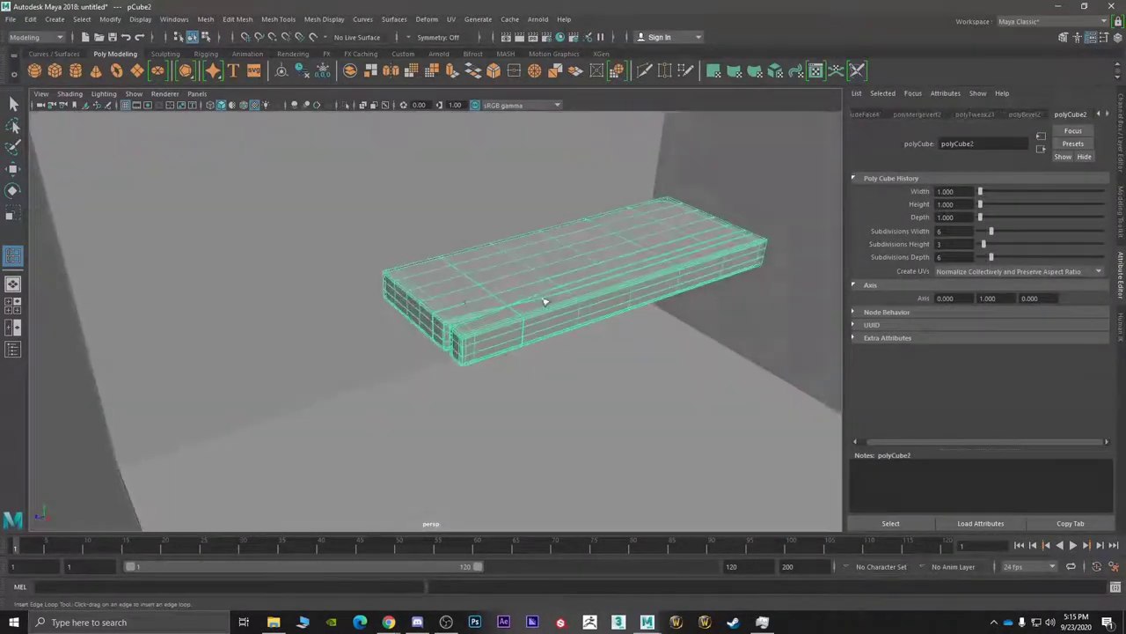
- Return the tabletop to unsmoothed display and insert a lengthwise edge loop beside an existing one for a second crack
{"action": "scroll", "coordinate": [466, 313], "scroll_direction": "up", "scroll_amount": 6}
{"action": "left_click_drag", "start_coordinate": [447, 315], "coordinate": [416, 274], "text": "alt"}
{"action": "key", "text": "1"}
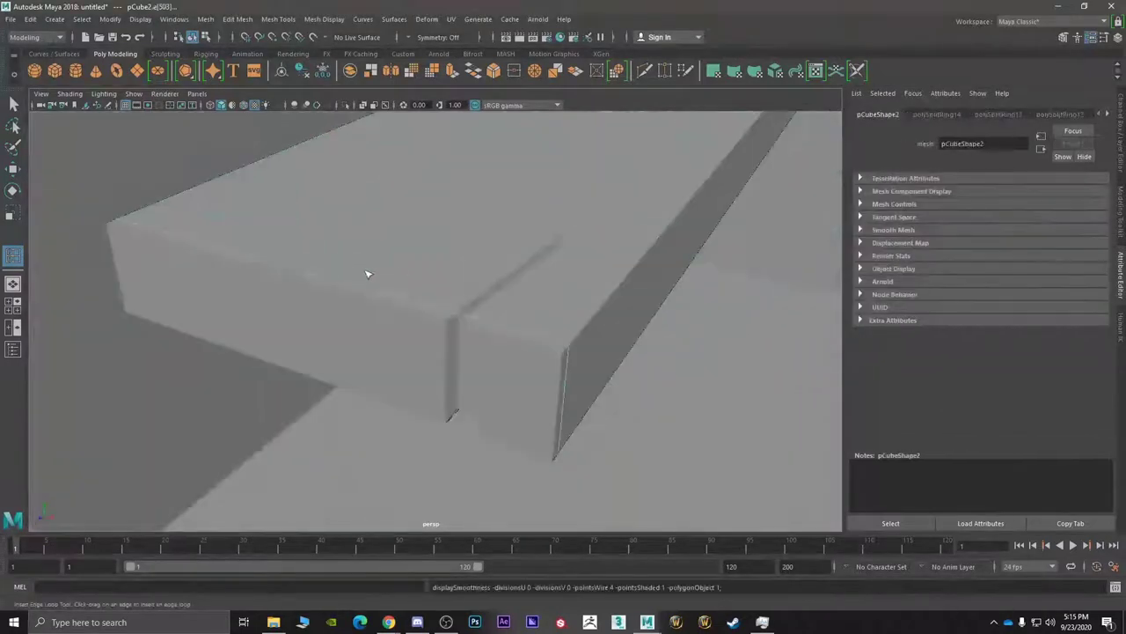
{"action": "right_click_drag", "start_coordinate": [363, 270], "coordinate": [419, 255]}
{"action": "left_click", "coordinate": [387, 280]}
{"action": "key", "text": "q"}
- Merge the second strip's two top vertices one row in from the tabletop's end into a point
{"action": "left_click_drag", "start_coordinate": [389, 285], "coordinate": [424, 236], "text": "alt"}
{"action": "right_click", "coordinate": [424, 231]}
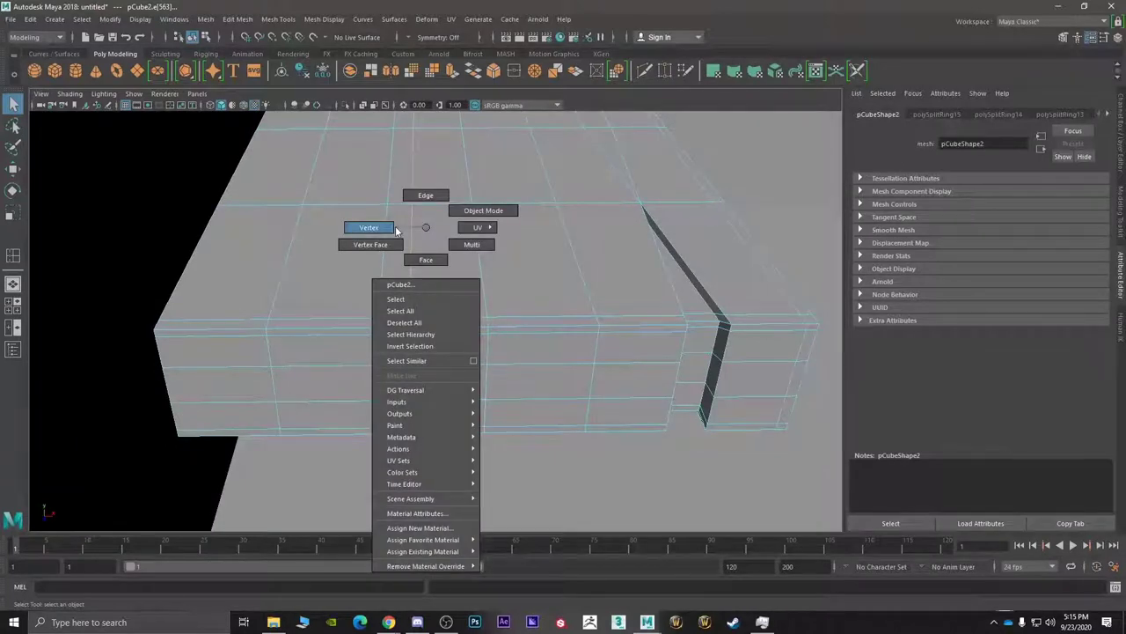
{"action": "left_click", "coordinate": [396, 230]}
{"action": "left_click", "coordinate": [387, 206]}
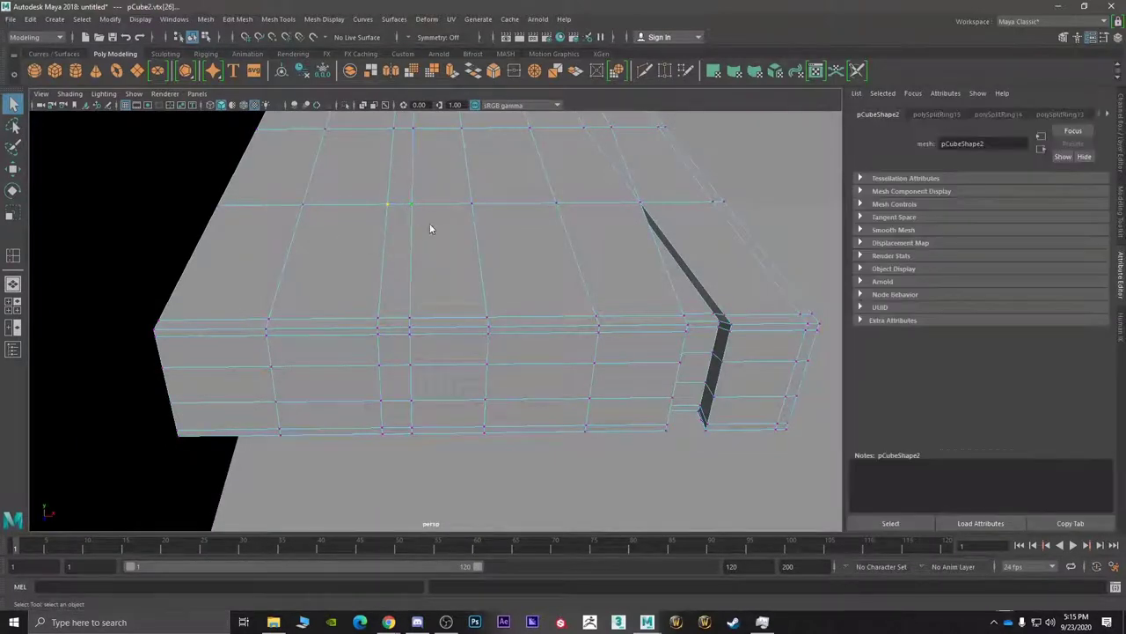
{"action": "right_click_drag", "start_coordinate": [429, 226], "coordinate": [424, 162], "text": "shift"}
{"action": "left_click_drag", "start_coordinate": [431, 214], "coordinate": [424, 260], "text": "alt"}
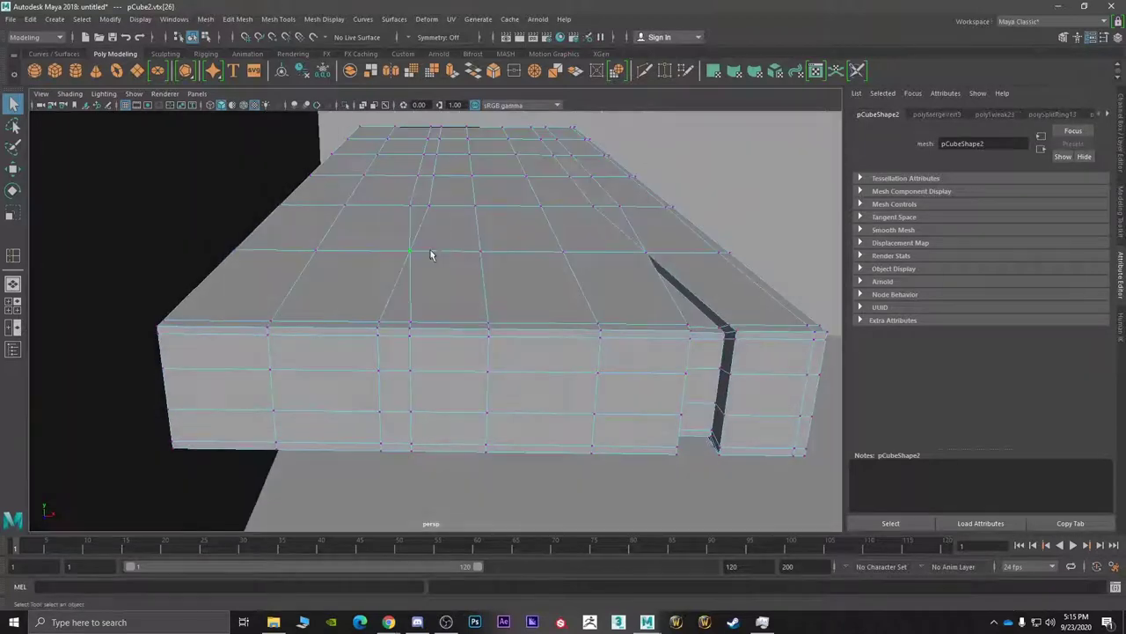
- Select the second strip's faces on the top, end and underside and extrude them inward to cut another crack
{"action": "right_click", "coordinate": [424, 300]}
{"action": "left_click", "coordinate": [414, 316]}
{"action": "left_click", "coordinate": [401, 310]}
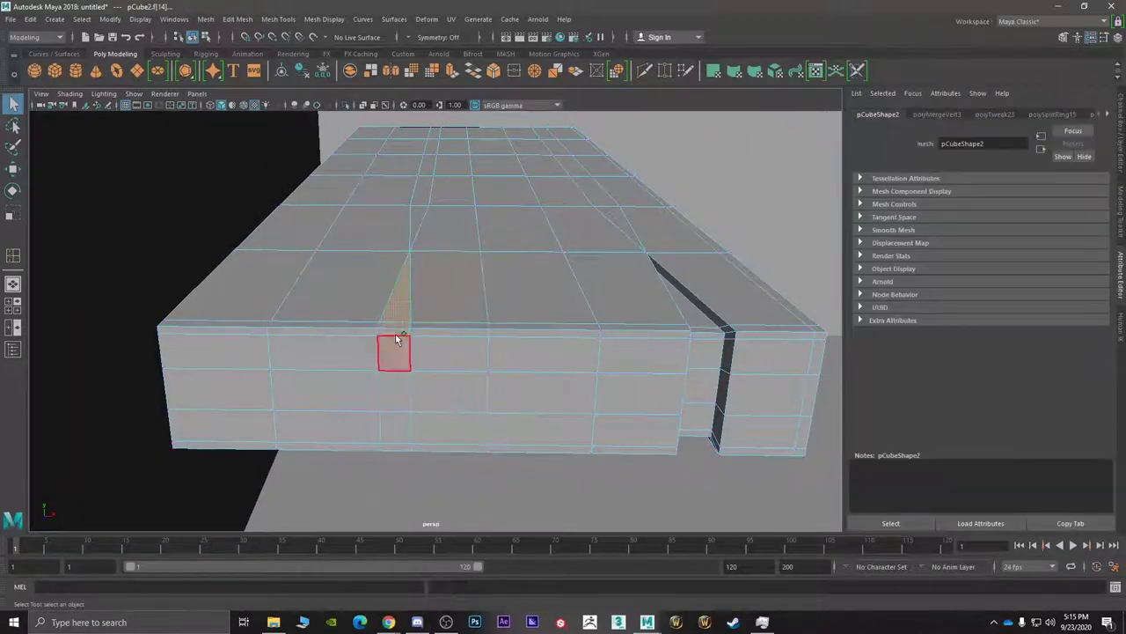
{"action": "left_click", "coordinate": [395, 339], "text": "shift"}
{"action": "left_click_drag", "start_coordinate": [411, 429], "coordinate": [441, 352], "text": "alt"}
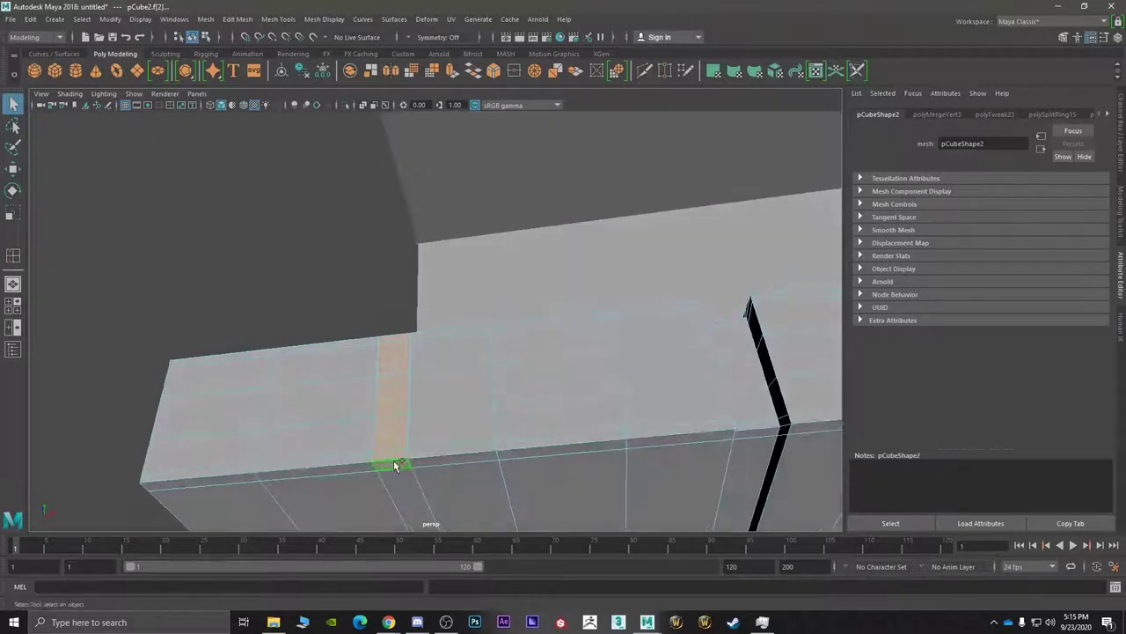
{"action": "left_click_drag", "start_coordinate": [436, 450], "coordinate": [460, 381], "text": "alt"}
{"action": "right_click", "coordinate": [452, 252], "text": "shift"}
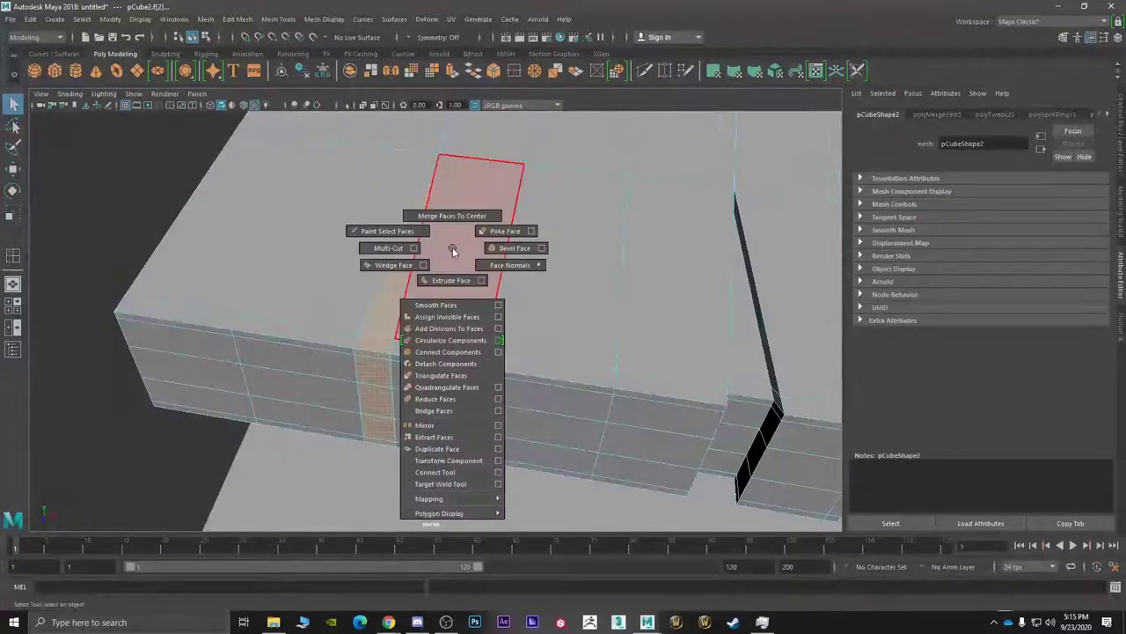
{"action": "left_click", "coordinate": [451, 280]}
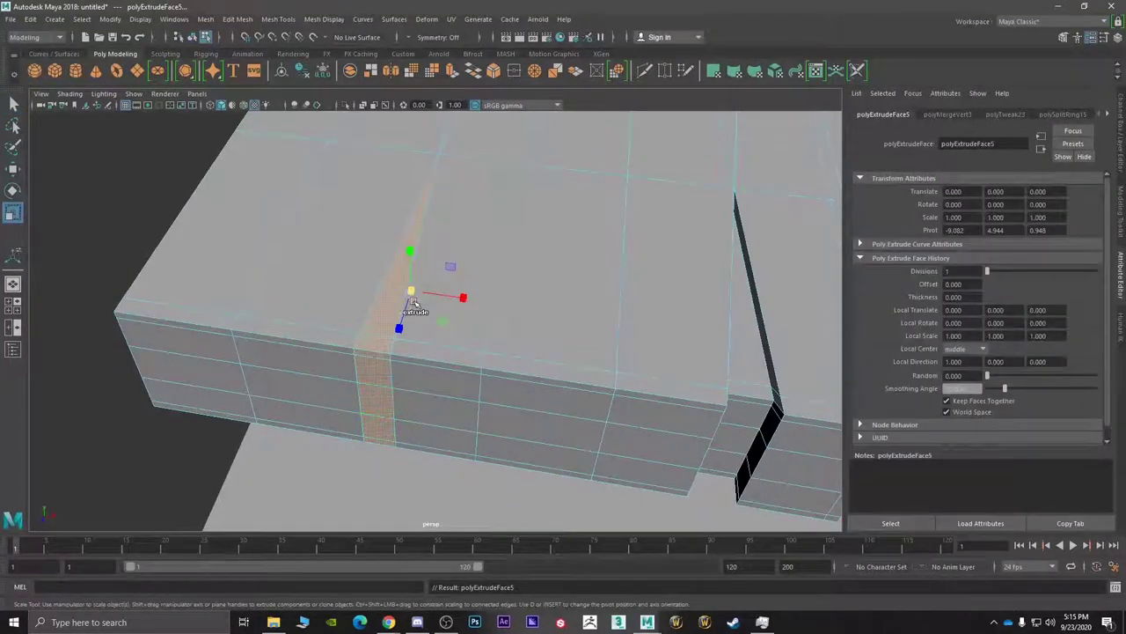
{"action": "left_click_drag", "start_coordinate": [414, 303], "coordinate": [407, 242]}
{"action": "key", "text": "ctrl+e"}
{"action": "key", "text": "w"}
- Move the inner vertex at the second crack's tip and merge it with the tip vertex on the top surface
{"action": "right_click", "coordinate": [408, 242]}
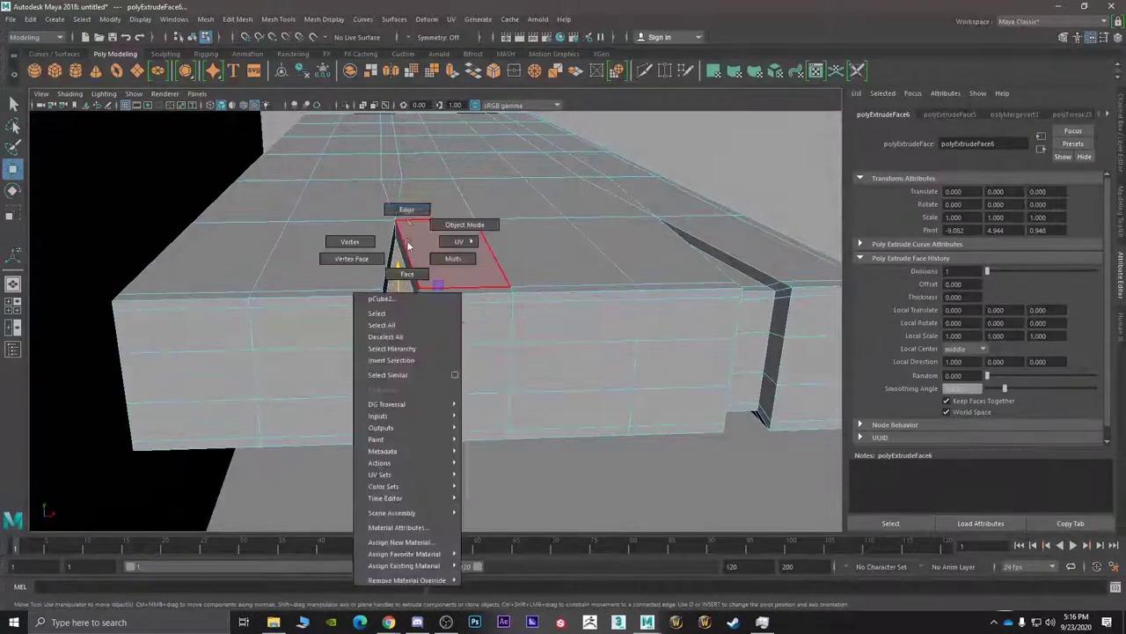
{"action": "left_click", "coordinate": [405, 213]}
{"action": "left_click", "coordinate": [401, 227]}
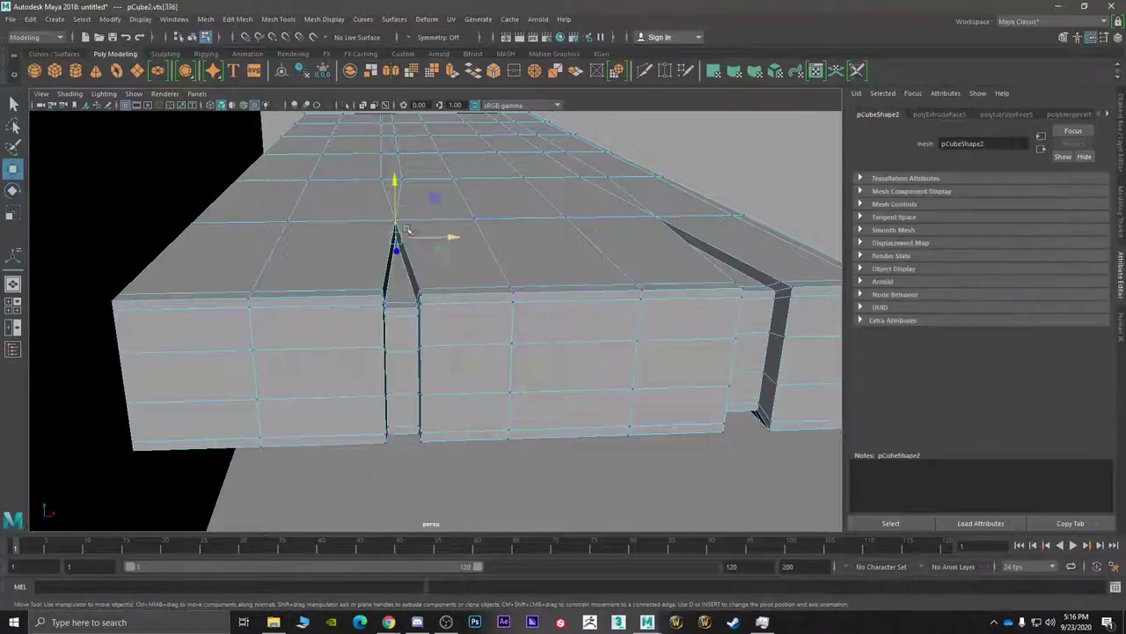
{"action": "left_click_drag", "start_coordinate": [396, 213], "coordinate": [395, 213]}
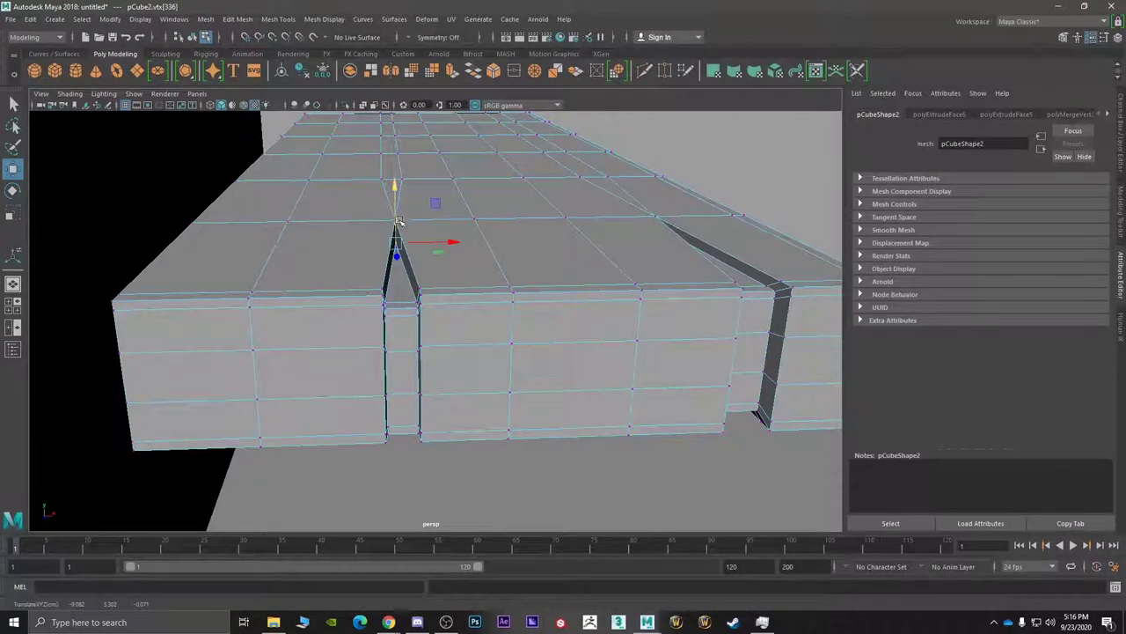
{"action": "left_click_drag", "start_coordinate": [479, 222], "coordinate": [476, 189], "text": "alt"}
{"action": "right_click_drag", "start_coordinate": [388, 211], "coordinate": [428, 204], "text": "alt"}
{"action": "middle_click_drag", "start_coordinate": [418, 210], "coordinate": [439, 345], "text": "alt"}
{"action": "left_click_drag", "start_coordinate": [439, 345], "coordinate": [394, 389], "text": "alt"}
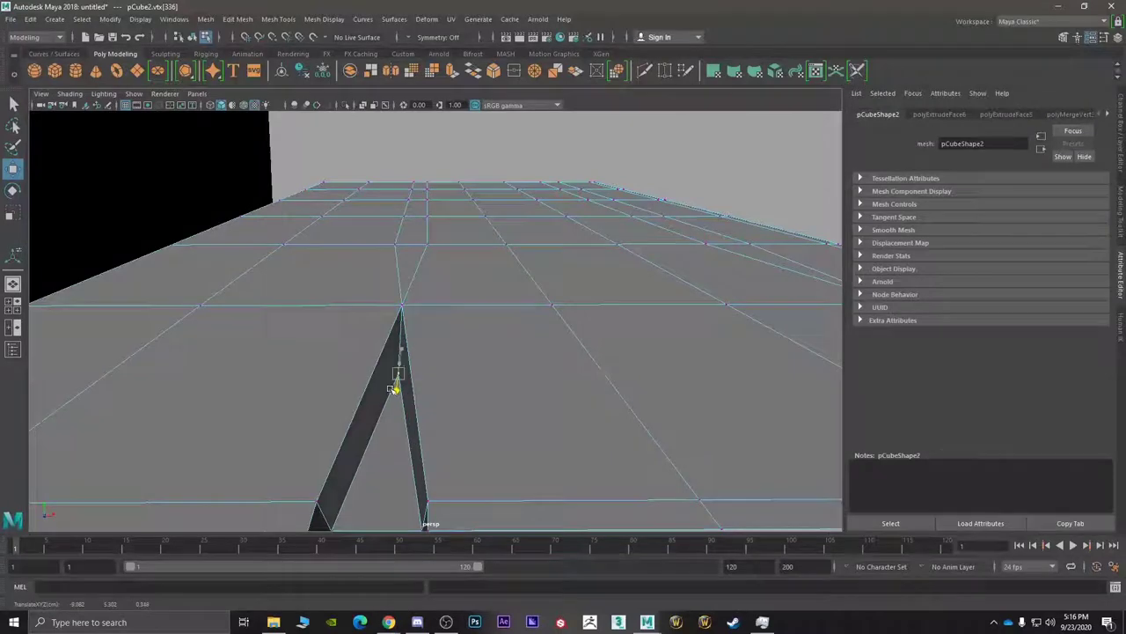
{"action": "left_click", "coordinate": [405, 307], "text": "shift"}
{"action": "right_click_drag", "start_coordinate": [449, 313], "coordinate": [454, 250], "text": "shift"}
- Return to object mode and display the tabletop with both cracks in smooth preview
{"action": "left_click_drag", "start_coordinate": [485, 298], "coordinate": [433, 318], "text": "alt"}
{"action": "scroll", "coordinate": [499, 293], "scroll_direction": "down", "scroll_amount": 1}
{"action": "left_click_drag", "start_coordinate": [540, 282], "coordinate": [513, 251], "text": "alt"}
{"action": "scroll", "coordinate": [519, 238], "scroll_direction": "down", "scroll_amount": 4}
{"action": "right_click_drag", "start_coordinate": [528, 267], "coordinate": [572, 250]}
{"action": "key", "text": "3"}
{"action": "scroll", "coordinate": [560, 290], "scroll_direction": "down", "scroll_amount": 3}
{"action": "left_click_drag", "start_coordinate": [582, 301], "coordinate": [556, 295], "text": "alt"}
{"action": "scroll", "coordinate": [566, 312], "scroll_direction": "down", "scroll_amount": 2}
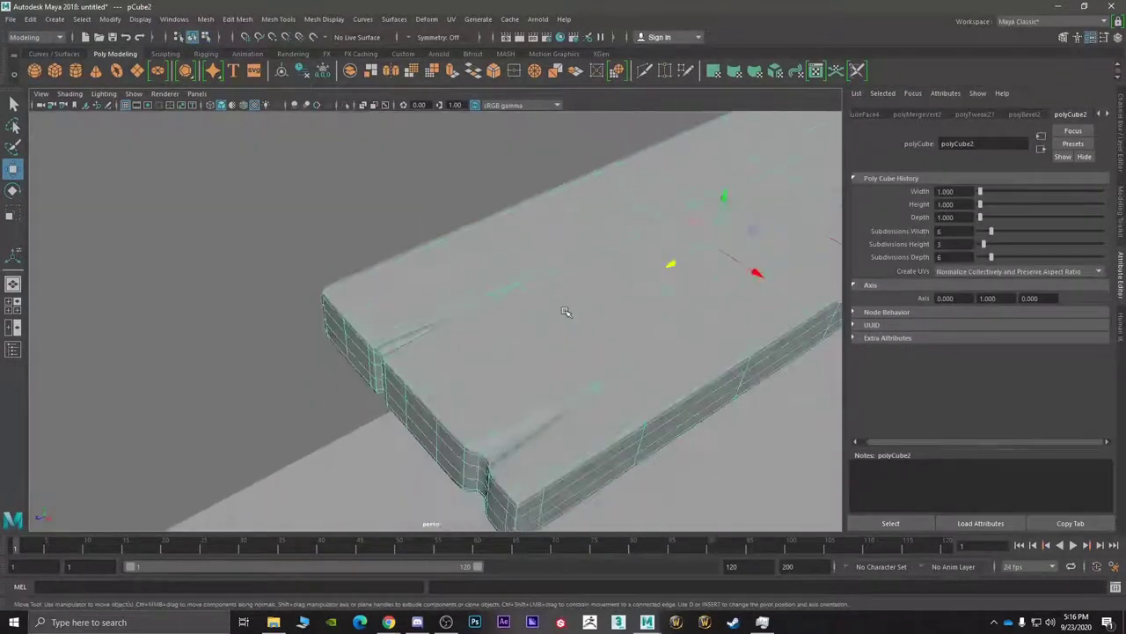
- Inspect the cracked tabletop and compare it with the desk in the reference image to plan the legs
{"action": "left_click", "coordinate": [755, 440]}
{"action": "scroll", "coordinate": [740, 431], "scroll_direction": "down", "scroll_amount": 2}
{"action": "left_click_drag", "start_coordinate": [621, 350], "coordinate": [652, 356], "text": "alt"}
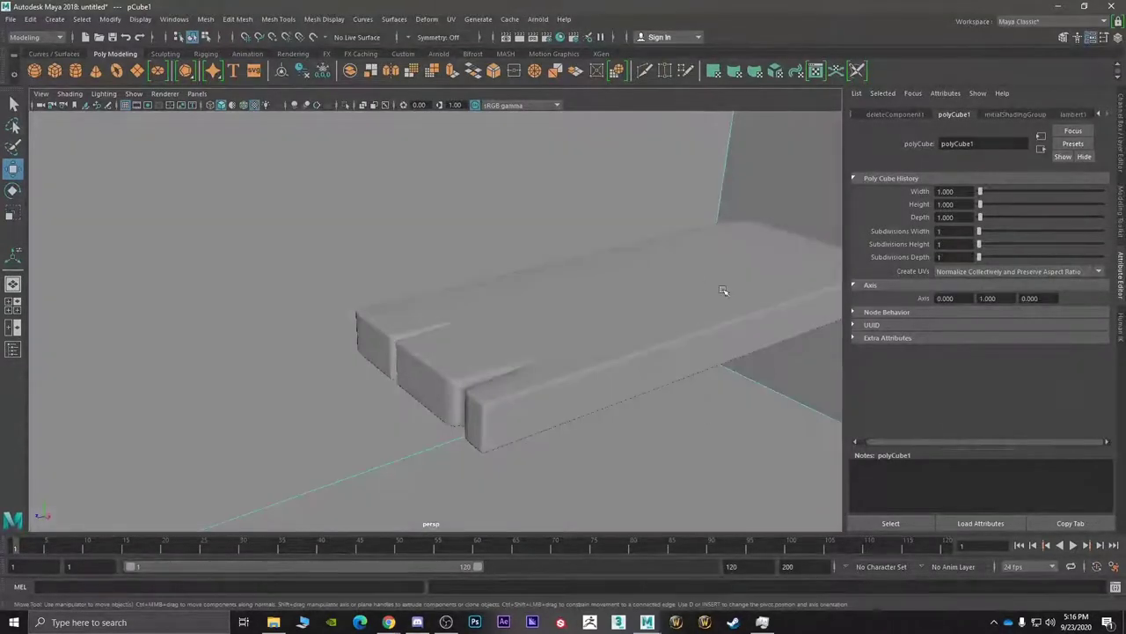
{"action": "key", "text": "alt+Tab"}
{"action": "left_click", "coordinate": [552, 278]}
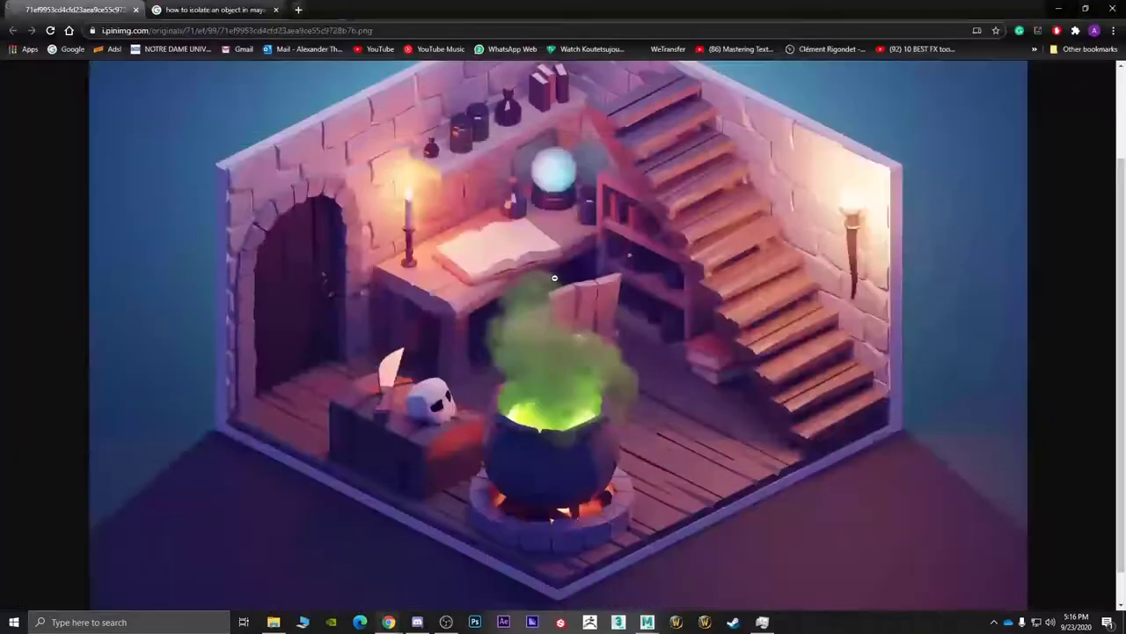
{"action": "key", "text": "alt+Tab"}
{"action": "scroll", "coordinate": [578, 310], "scroll_direction": "down", "scroll_amount": 3}
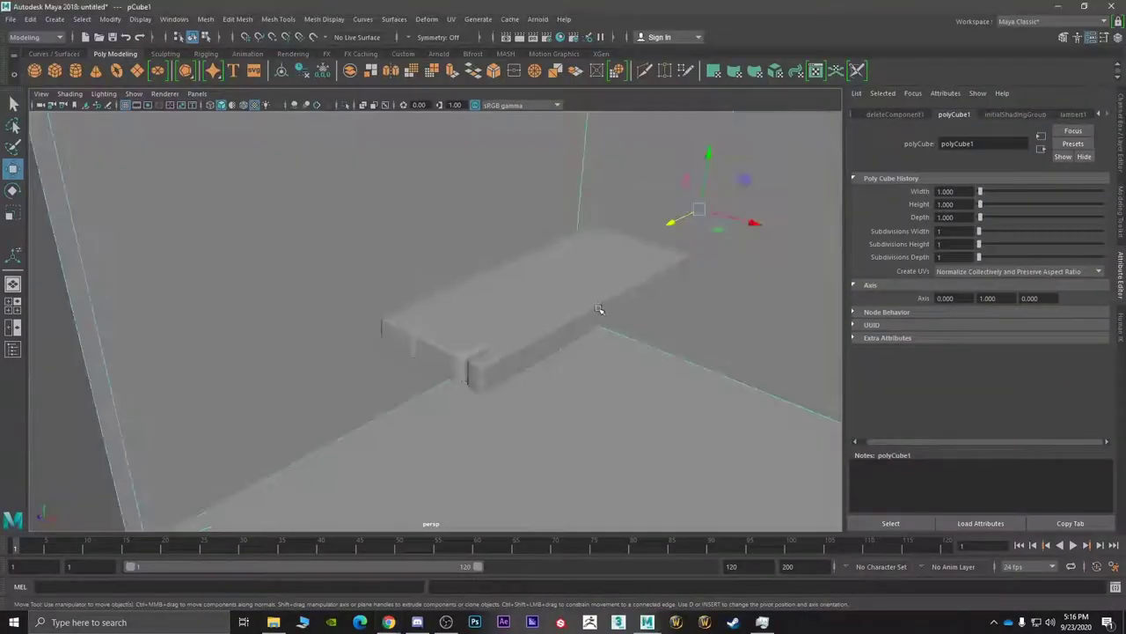
{"action": "left_click_drag", "start_coordinate": [596, 310], "coordinate": [490, 244], "text": "alt"}
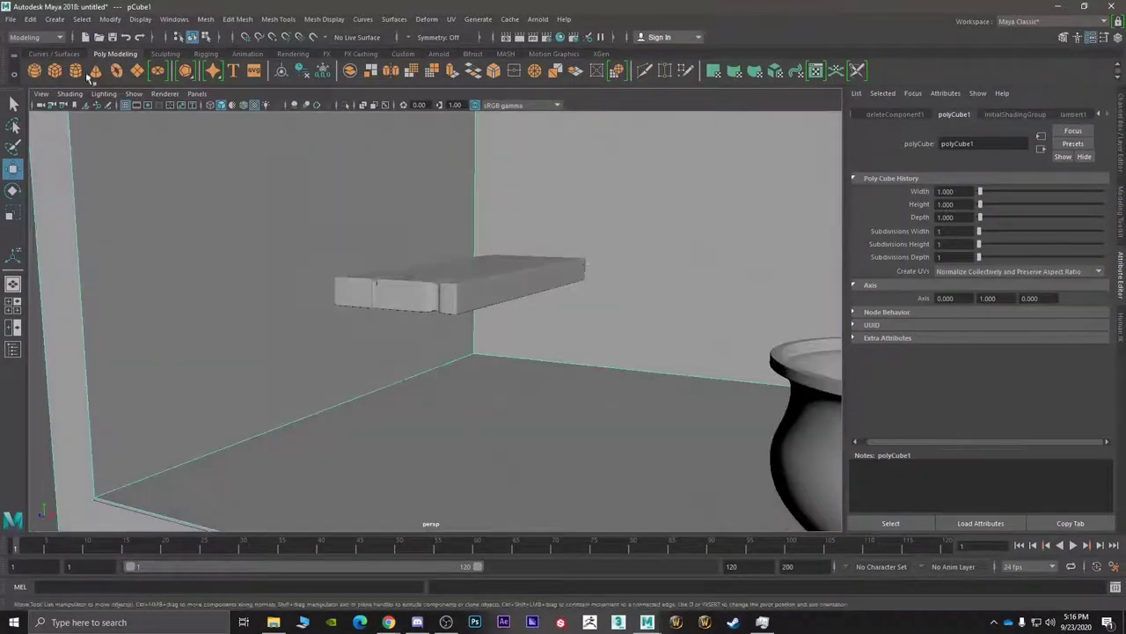
- Create a polygon cube and move it beneath the tabletop's front corner as the base of a leg
{"action": "left_click", "coordinate": [55, 71]}
{"action": "left_click_drag", "start_coordinate": [463, 289], "coordinate": [489, 322], "text": "alt"}
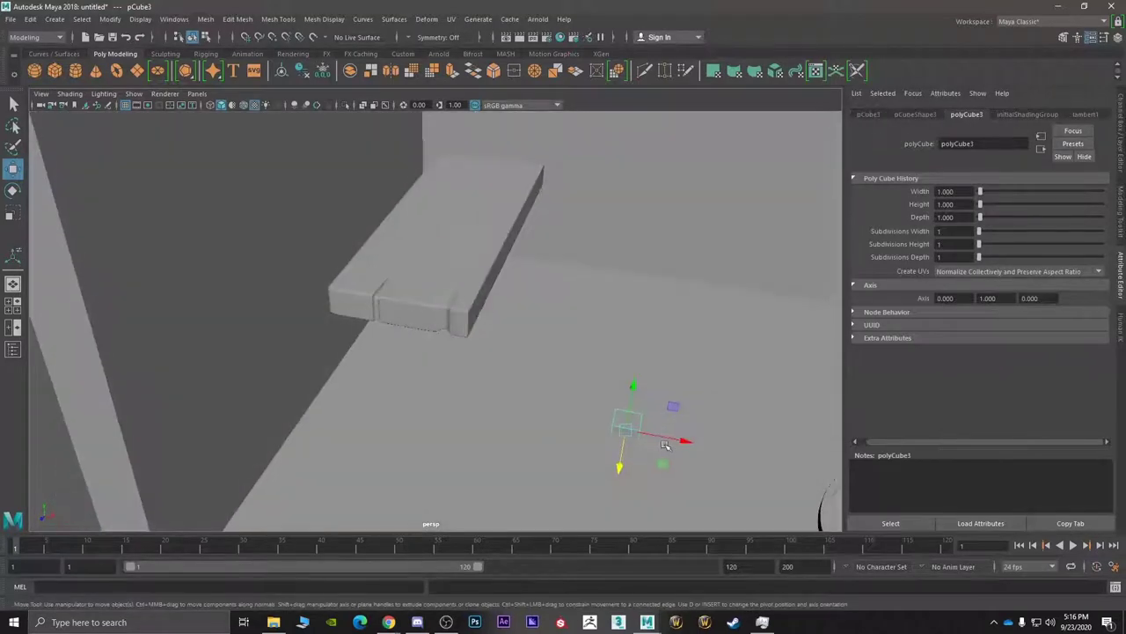
{"action": "left_click_drag", "start_coordinate": [682, 443], "coordinate": [457, 411]}
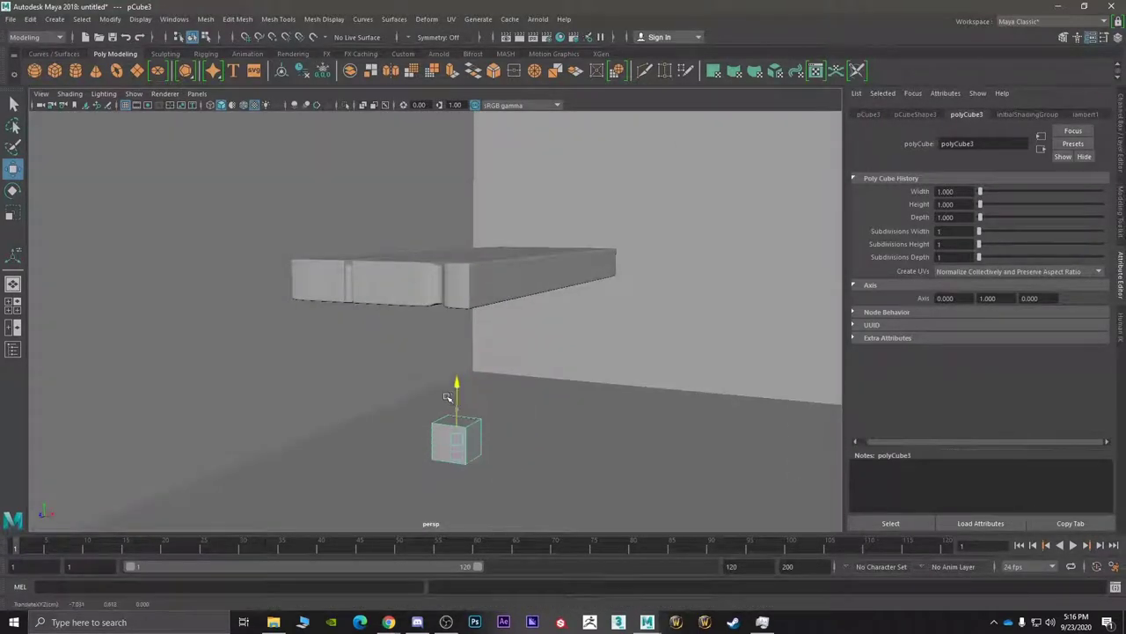
- Delete the top face of the new leg cube
{"action": "right_click", "coordinate": [449, 399]}
{"action": "left_click", "coordinate": [461, 333]}
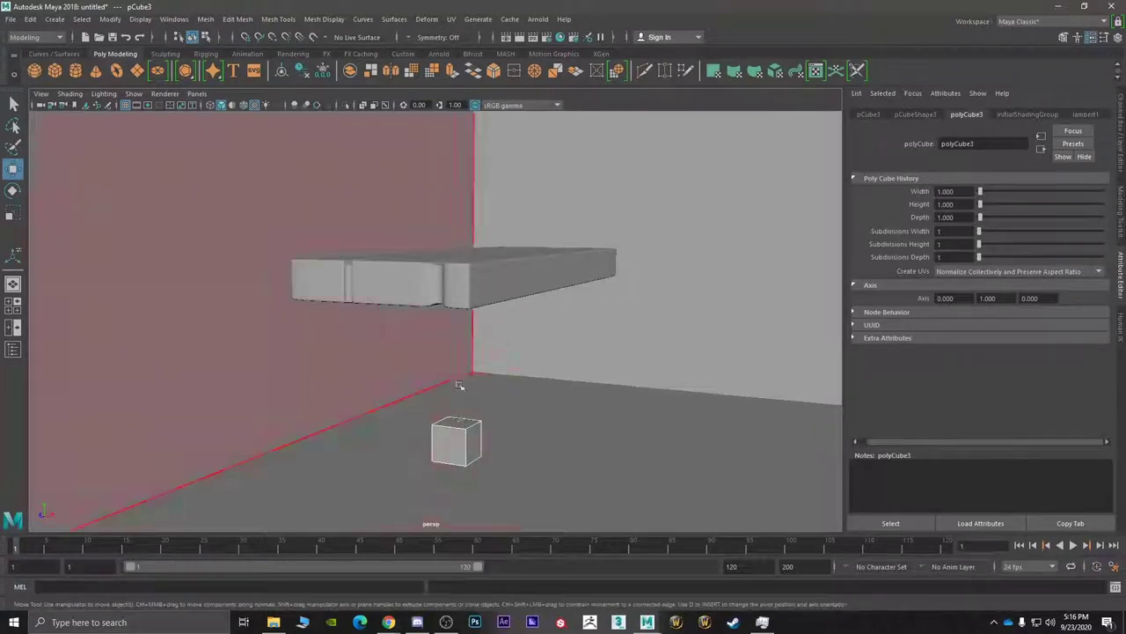
{"action": "left_click", "coordinate": [458, 426]}
{"action": "right_click", "coordinate": [475, 424]}
{"action": "left_click", "coordinate": [549, 267]}
{"action": "left_click", "coordinate": [470, 436]}
{"action": "right_click", "coordinate": [457, 440]}
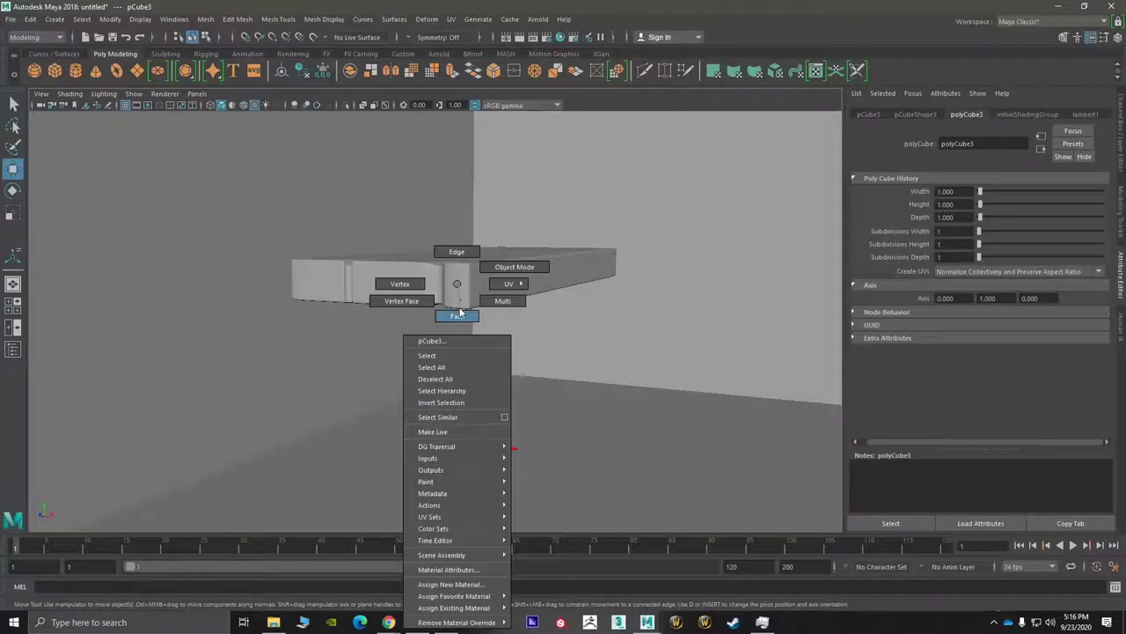
{"action": "left_click", "coordinate": [458, 315]}
{"action": "left_click", "coordinate": [464, 422]}
{"action": "key", "text": "Delete"}
- Extrude the cube's open top border edges upward in stages to the tabletop, scaling them into a narrow waist and a wider upper end
{"action": "right_click", "coordinate": [458, 405]}
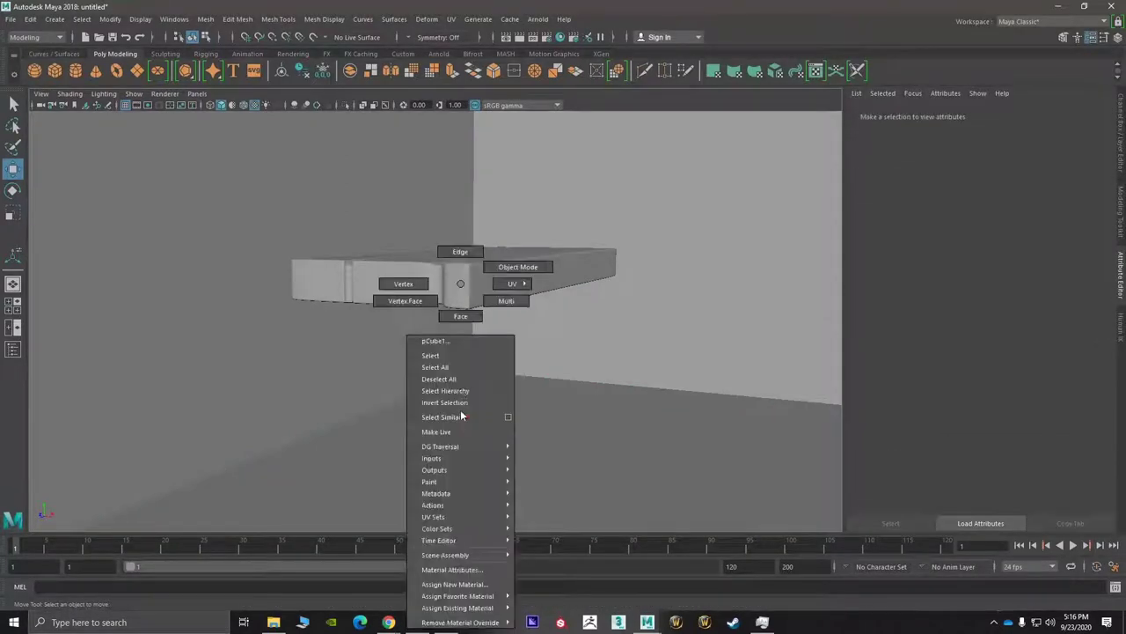
{"action": "left_click", "coordinate": [467, 422]}
{"action": "key", "text": "alt+Tab"}
{"action": "key", "text": "alt+Tab"}
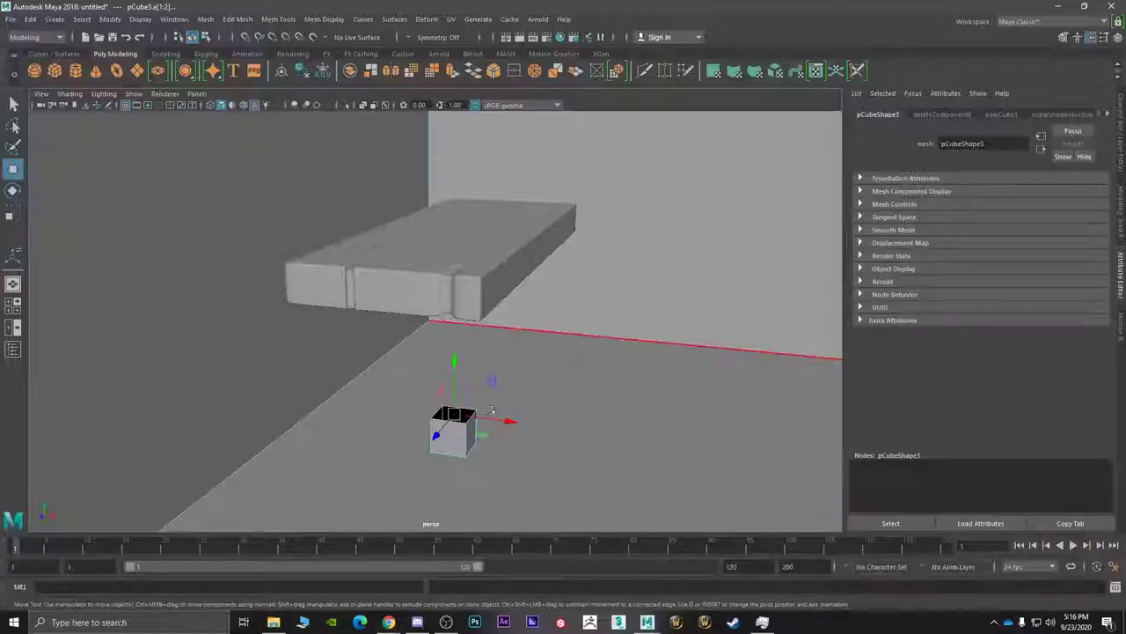
{"action": "scroll", "coordinate": [466, 427], "scroll_direction": "up", "scroll_amount": 3}
{"action": "left_click_drag", "start_coordinate": [484, 410], "coordinate": [440, 396], "text": "alt"}
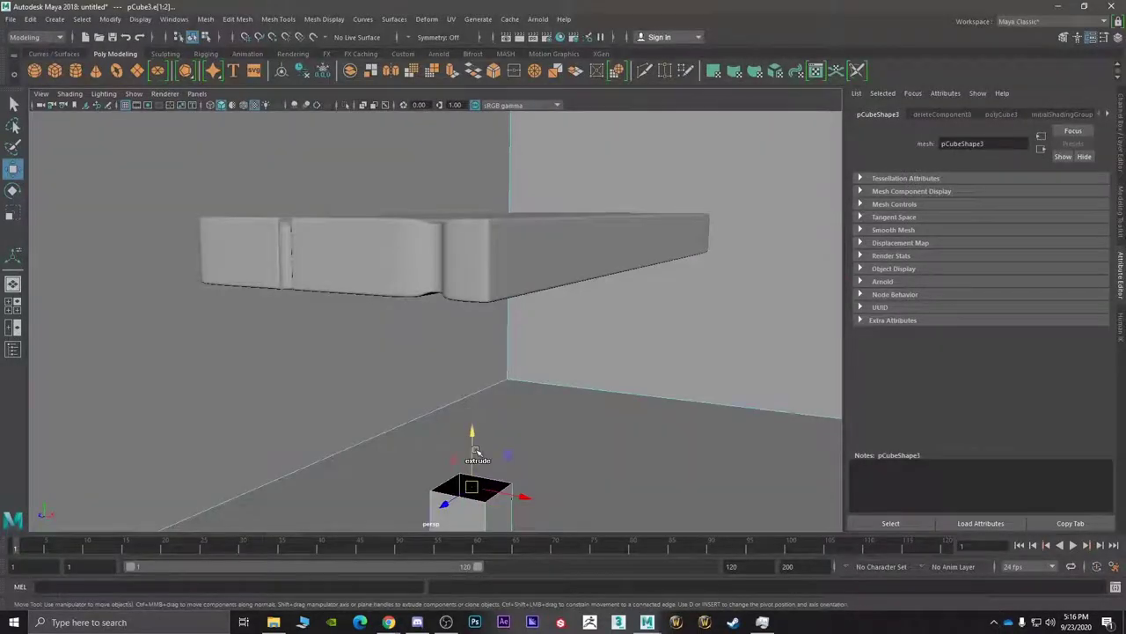
{"action": "left_click_drag", "start_coordinate": [477, 451], "coordinate": [472, 259], "text": "shift"}
{"action": "key", "text": "r"}
{"action": "key", "text": "w"}
{"action": "key", "text": "r"}
{"action": "key", "text": "w"}
{"action": "scroll", "coordinate": [470, 262], "scroll_direction": "down", "scroll_amount": 5}
{"action": "left_click_drag", "start_coordinate": [485, 315], "coordinate": [473, 357], "text": "alt"}
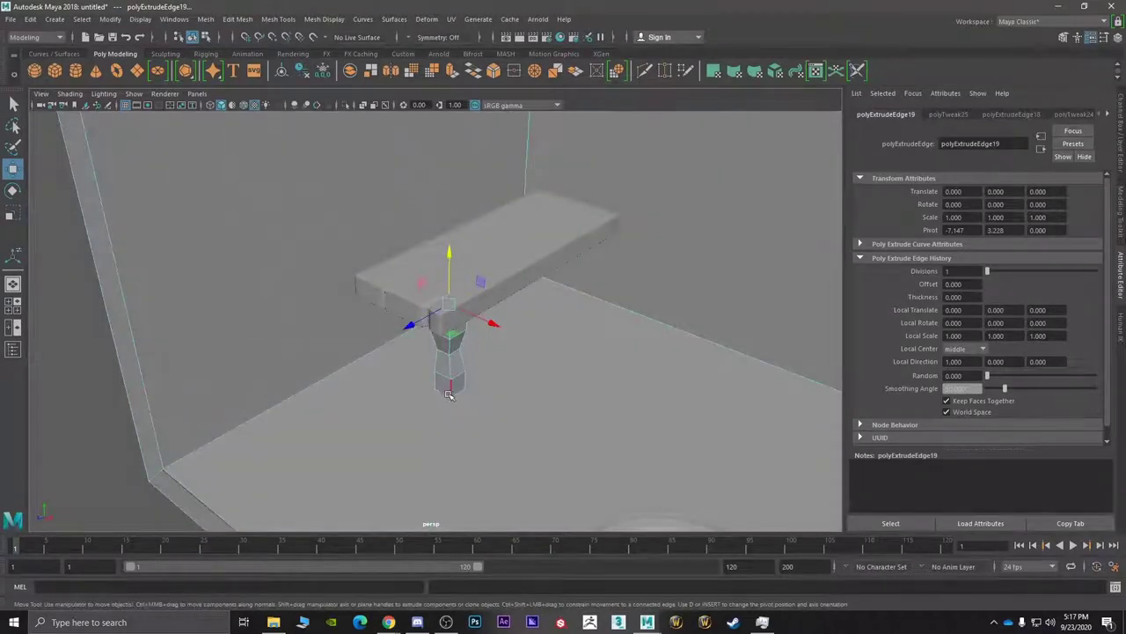
- Check the leg's fit under the tabletop and isolate the leg in the viewport
{"action": "scroll", "coordinate": [448, 394], "scroll_direction": "up", "scroll_amount": 5}
{"action": "left_click_drag", "start_coordinate": [459, 453], "coordinate": [469, 403], "text": "alt"}
{"action": "right_click_drag", "start_coordinate": [468, 285], "coordinate": [465, 326]}
{"action": "left_click_drag", "start_coordinate": [464, 348], "coordinate": [458, 420], "text": "alt"}
{"action": "key", "text": "q"}
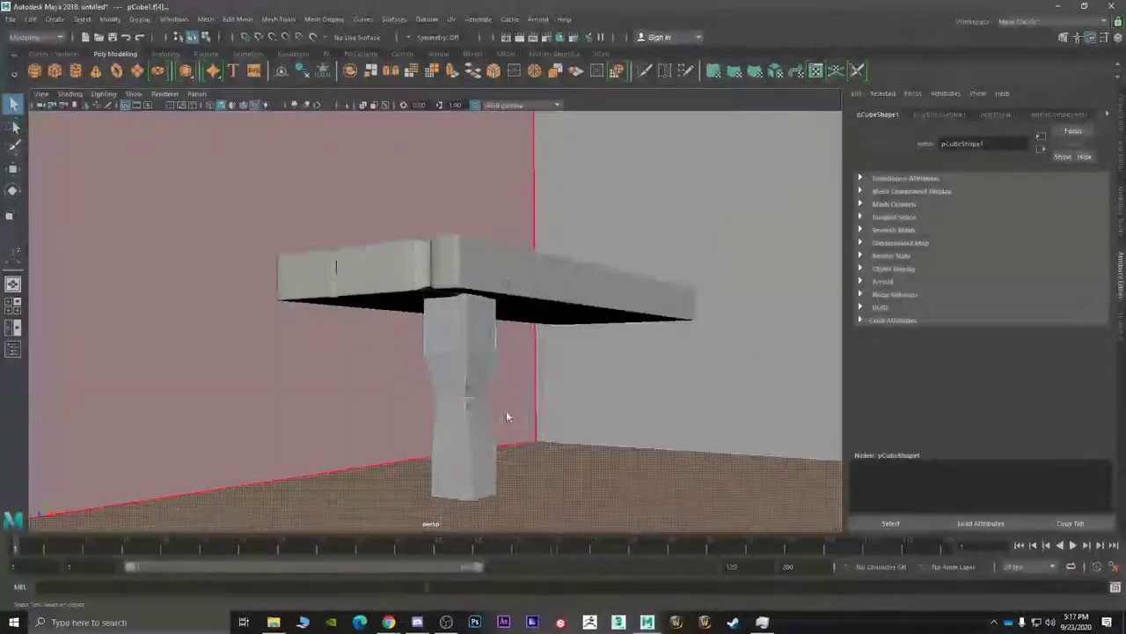
{"action": "right_click_drag", "start_coordinate": [506, 282], "coordinate": [536, 302]}
{"action": "left_click", "coordinate": [443, 387]}
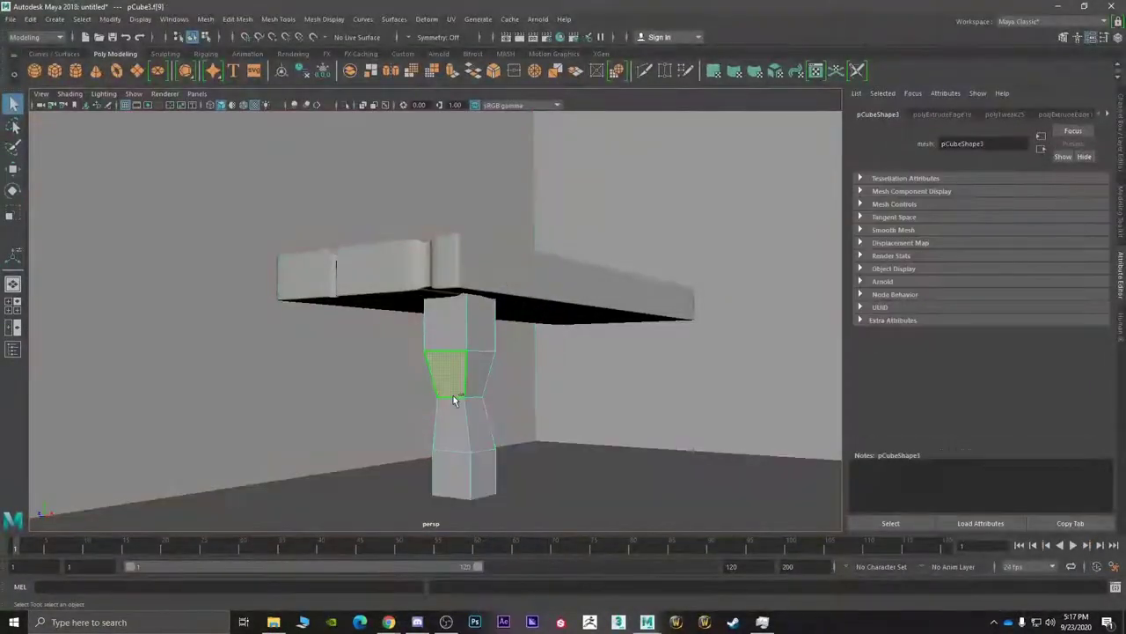
{"action": "key", "text": "ctrl+1"}
{"action": "key", "text": "ctrl+1"}
{"action": "right_click_drag", "start_coordinate": [462, 283], "coordinate": [512, 270]}
{"action": "left_click", "coordinate": [453, 377]}
{"action": "key", "text": "ctrl+1"}
- Scale the leg's bottom face outward to flare the foot, and bring the rest of the scene back into view
{"action": "left_click_drag", "start_coordinate": [463, 402], "coordinate": [473, 287], "text": "alt"}
{"action": "right_click_drag", "start_coordinate": [474, 283], "coordinate": [479, 344]}
{"action": "left_click", "coordinate": [476, 430]}
{"action": "key", "text": "r"}
{"action": "left_click_drag", "start_coordinate": [470, 430], "coordinate": [504, 392]}
{"action": "left_click_drag", "start_coordinate": [505, 392], "coordinate": [498, 475], "text": "alt"}
{"action": "right_click_drag", "start_coordinate": [473, 284], "coordinate": [521, 270]}
{"action": "key", "text": "ctrl+1"}
- Duplicate the leg across the desk's width and copy the pair to the far end of the tabletop
{"action": "scroll", "coordinate": [467, 404], "scroll_direction": "down", "scroll_amount": 4}
{"action": "key", "text": "w"}
{"action": "left_click_drag", "start_coordinate": [467, 404], "coordinate": [664, 389], "text": "alt"}
{"action": "key", "text": "ctrl+d"}
{"action": "left_click", "coordinate": [452, 388], "text": "shift"}
{"action": "key", "text": "ctrl+d"}
{"action": "right_click_drag", "start_coordinate": [567, 274], "coordinate": [625, 261]}
{"action": "left_click", "coordinate": [608, 458]}
{"action": "scroll", "coordinate": [608, 458], "scroll_direction": "down", "scroll_amount": 6}
{"action": "left_click_drag", "start_coordinate": [510, 431], "coordinate": [557, 433], "text": "alt"}
- Display the original front leg in smooth preview and examine its rounded shape
{"action": "left_click", "coordinate": [432, 338]}
{"action": "scroll", "coordinate": [431, 341], "scroll_direction": "up", "scroll_amount": 5}
{"action": "left_click_drag", "start_coordinate": [436, 363], "coordinate": [467, 354], "text": "alt"}
{"action": "scroll", "coordinate": [429, 367], "scroll_direction": "up", "scroll_amount": 5}
{"action": "key", "text": "3"}
{"action": "scroll", "coordinate": [429, 367], "scroll_direction": "up", "scroll_amount": 2}
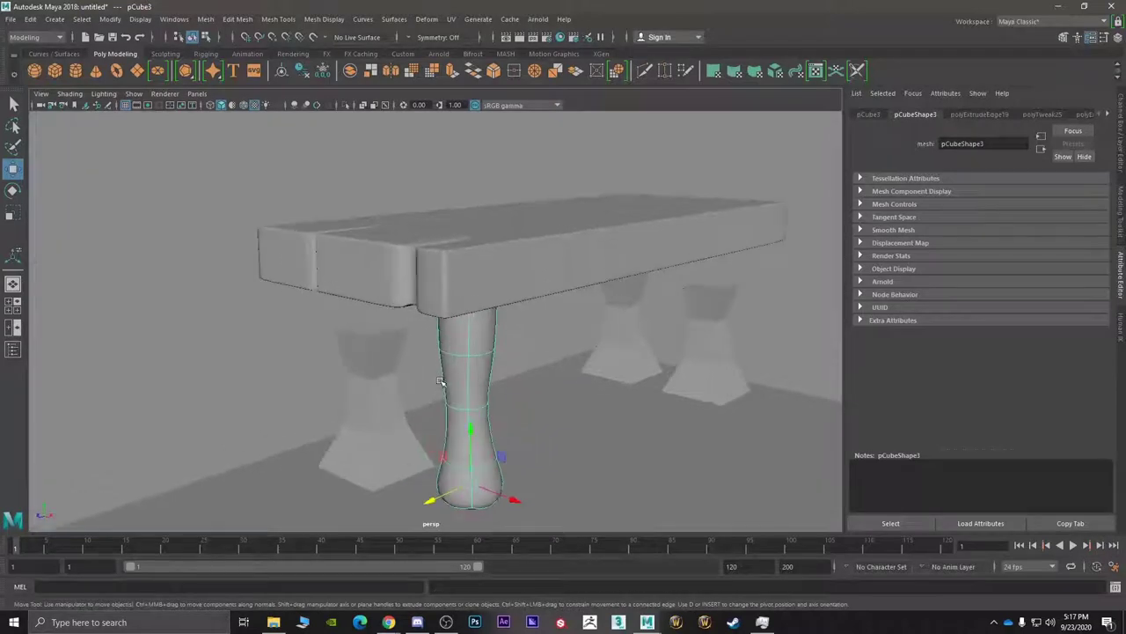
- Delete the three duplicated legs, keeping only the original front leg
{"action": "left_click", "coordinate": [370, 391]}
{"action": "key", "text": "Delete"}
{"action": "left_click", "coordinate": [624, 338]}
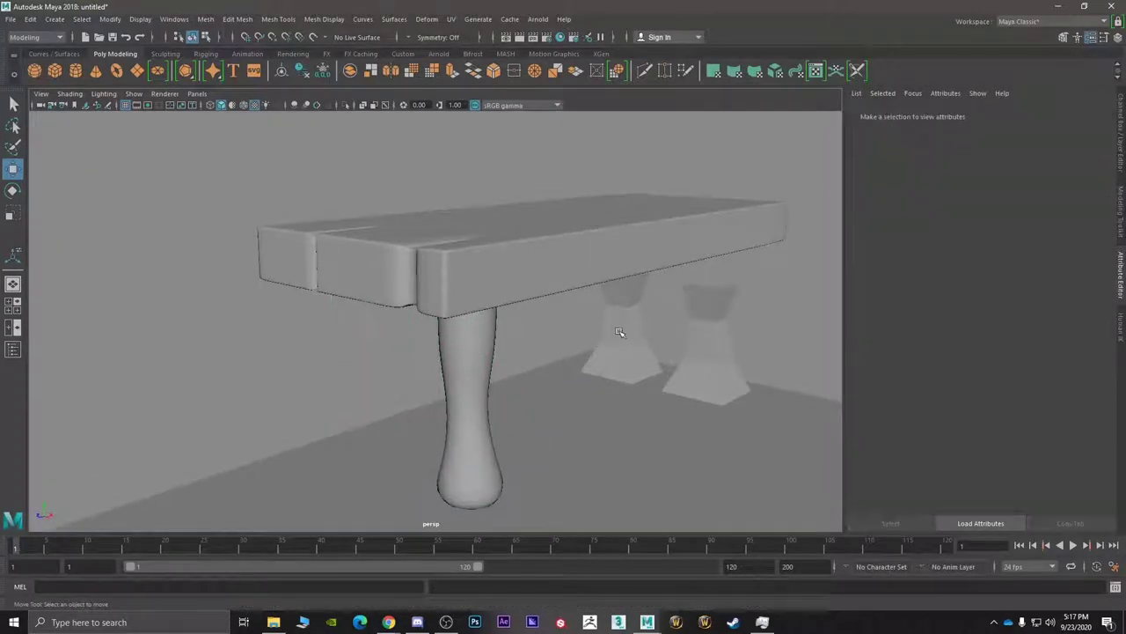
{"action": "key", "text": "Delete"}
{"action": "left_click", "coordinate": [711, 347]}
{"action": "key", "text": "Delete"}
- Turn off the leg's smooth preview and insert an edge loop close to its front vertical corner edge
{"action": "left_click", "coordinate": [472, 405]}
{"action": "key", "text": "1"}
{"action": "right_click_drag", "start_coordinate": [472, 286], "coordinate": [473, 256]}
{"action": "right_click", "coordinate": [482, 393], "text": "shift"}
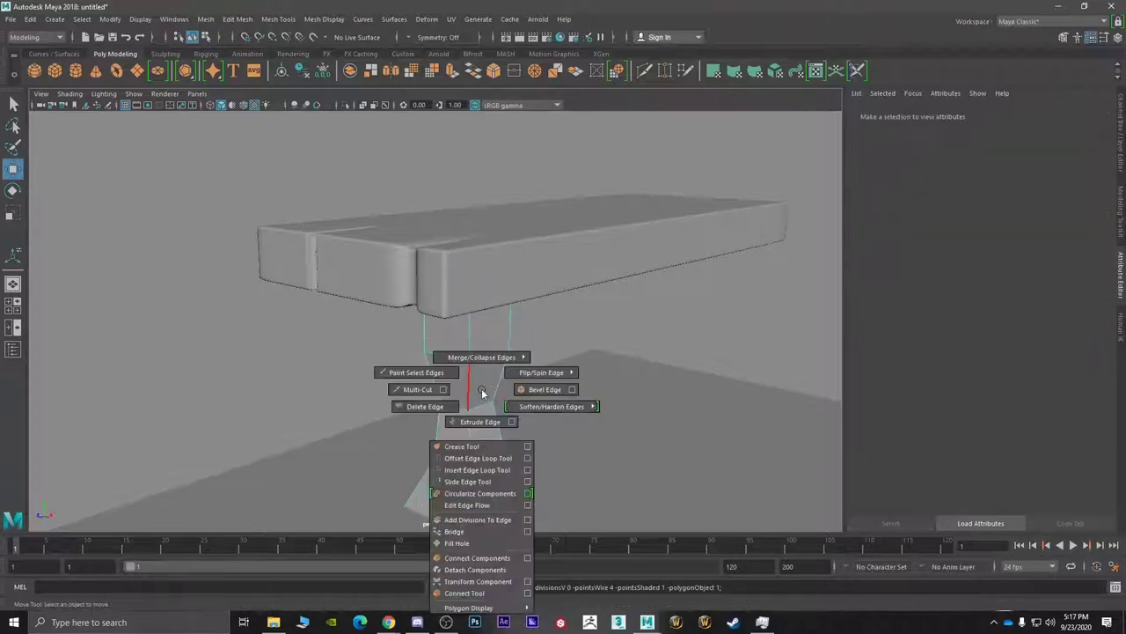
{"action": "right_click_drag", "start_coordinate": [483, 393], "coordinate": [478, 469], "text": "shift"}
{"action": "left_click", "coordinate": [476, 476]}
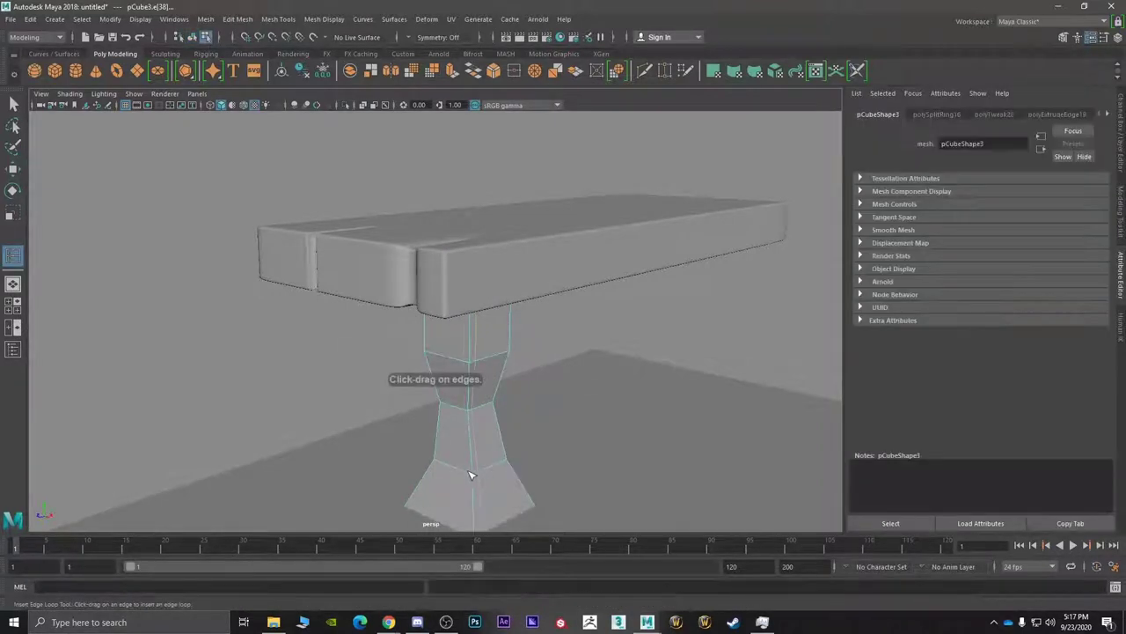
- Insert further supporting edge loops around the leg to sharpen its remaining edges
{"action": "left_click_drag", "start_coordinate": [532, 465], "coordinate": [628, 478], "text": "alt"}
{"action": "left_click", "coordinate": [489, 488]}
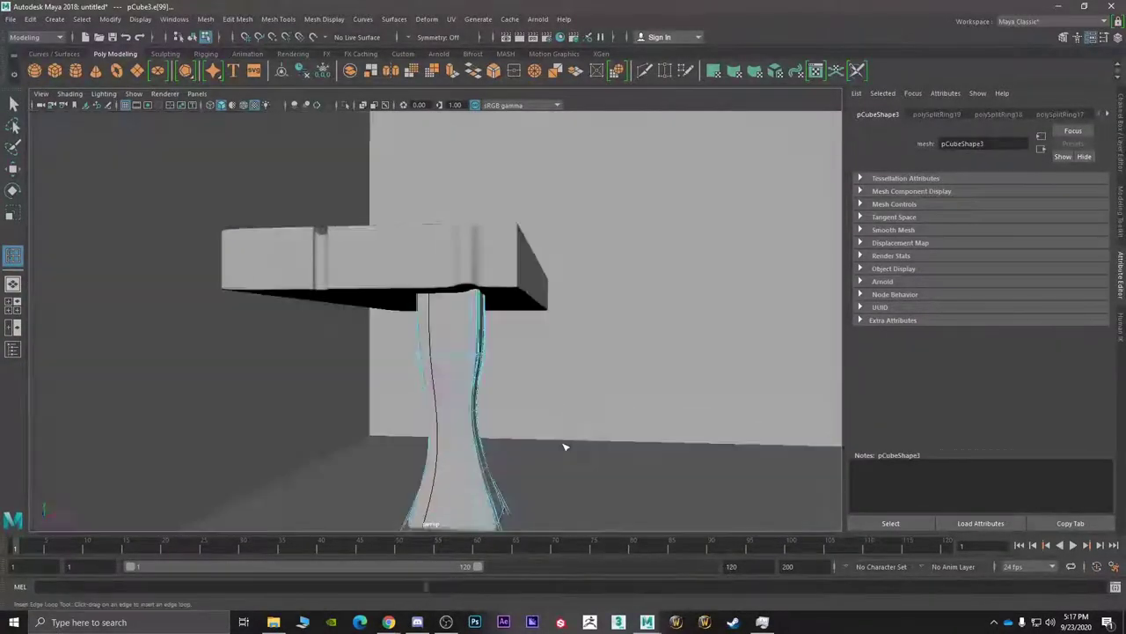
{"action": "scroll", "coordinate": [566, 447], "scroll_direction": "down", "scroll_amount": 4}
{"action": "key", "text": "1"}
{"action": "left_click_drag", "start_coordinate": [548, 448], "coordinate": [489, 445], "text": "alt"}
{"action": "scroll", "coordinate": [455, 400], "scroll_direction": "up", "scroll_amount": 4}
{"action": "key", "text": "1"}
{"action": "left_click", "coordinate": [494, 529]}
{"action": "middle_click_drag", "start_coordinate": [528, 479], "coordinate": [529, 414], "text": "alt"}
{"action": "key", "text": "ctrl+z"}
{"action": "key", "text": "shift+z"}
- Duplicate the reinforced leg across the desk's width and move a copy of the pair to the tabletop's far end
{"action": "left_click_drag", "start_coordinate": [528, 476], "coordinate": [480, 291], "text": "alt"}
{"action": "right_click_drag", "start_coordinate": [476, 283], "coordinate": [533, 268]}
{"action": "left_click", "coordinate": [568, 445]}
{"action": "left_click_drag", "start_coordinate": [569, 445], "coordinate": [495, 434], "text": "alt"}
{"action": "left_click", "coordinate": [460, 372]}
{"action": "left_click", "coordinate": [487, 390]}
{"action": "key", "text": "w"}
{"action": "mouse_move", "coordinate": [437, 378]}
{"action": "left_mouse_down", "text": "alt"}
{"action": "mouse_move", "coordinate": [473, 375]}
{"action": "mouse_move", "coordinate": [440, 370]}
{"action": "left_mouse_up", "text": "alt"}
{"action": "left_click", "coordinate": [453, 374]}
{"action": "key", "text": "ctrl+d"}
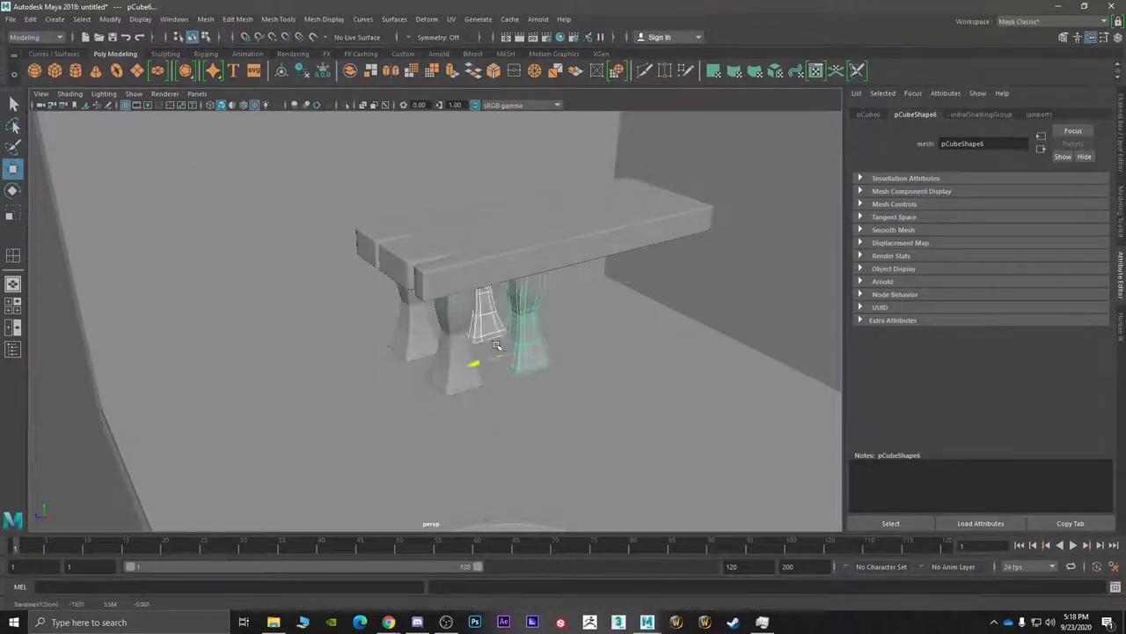
{"action": "left_click_drag", "start_coordinate": [497, 345], "coordinate": [639, 310]}
- Adjust the position of a far-end leg beneath the tabletop and review the desk within the room
{"action": "left_click", "coordinate": [609, 407]}
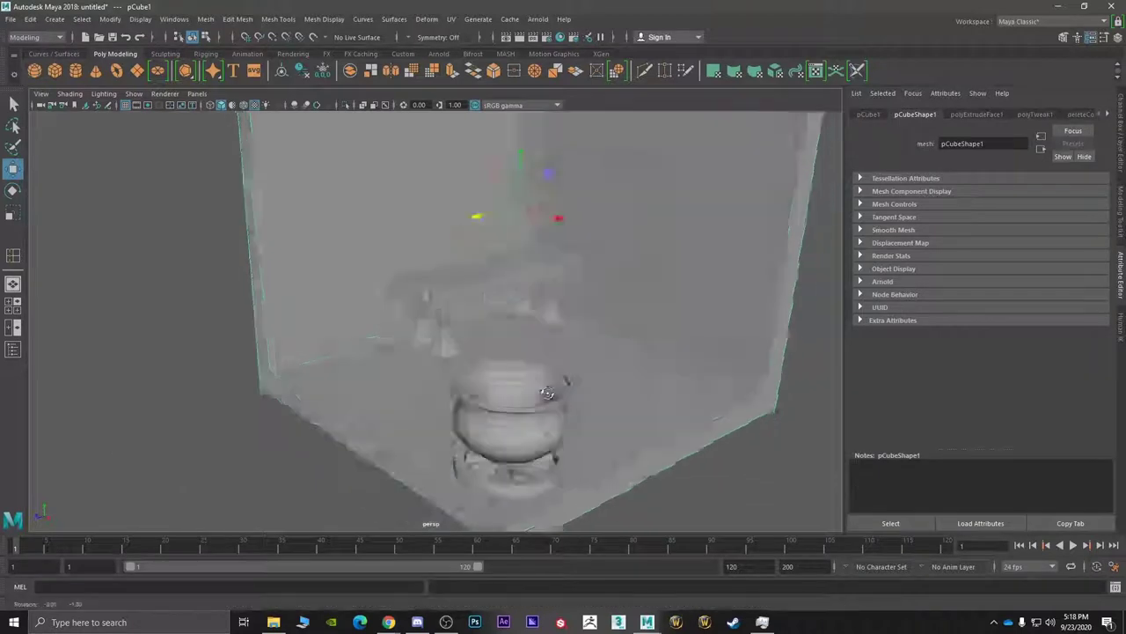
{"action": "left_click_drag", "start_coordinate": [547, 393], "coordinate": [484, 388], "text": "alt"}
{"action": "left_click", "coordinate": [581, 326]}
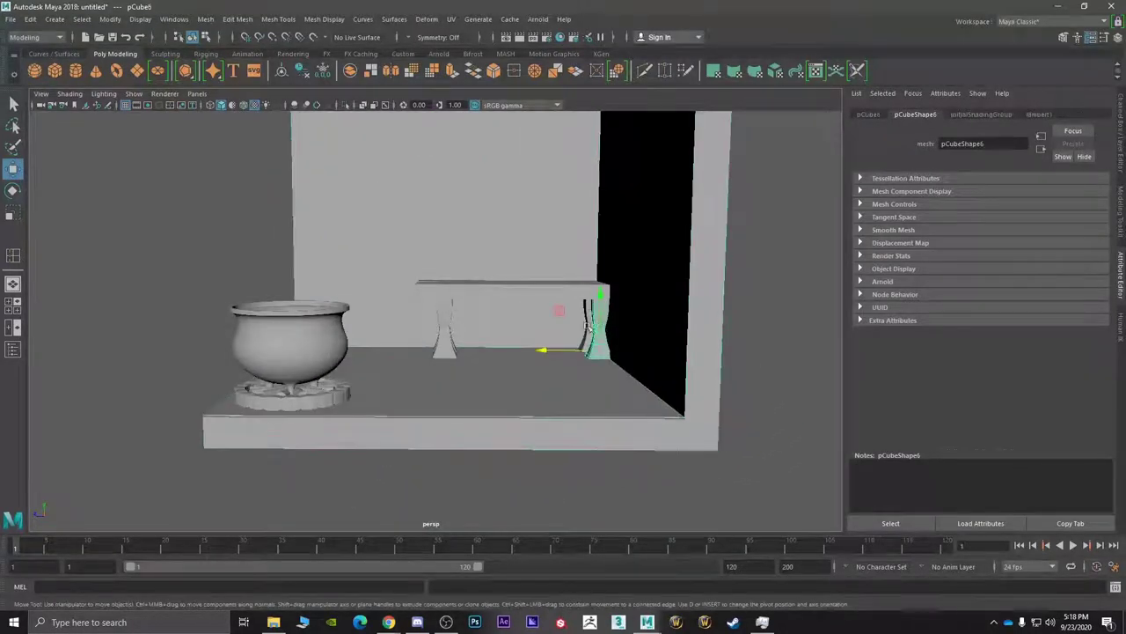
{"action": "mouse_move", "coordinate": [555, 345]}
{"action": "left_mouse_down"}
{"action": "mouse_move", "coordinate": [541, 341]}
{"action": "mouse_move", "coordinate": [550, 367]}
{"action": "left_mouse_up"}
{"action": "left_click", "coordinate": [520, 393]}
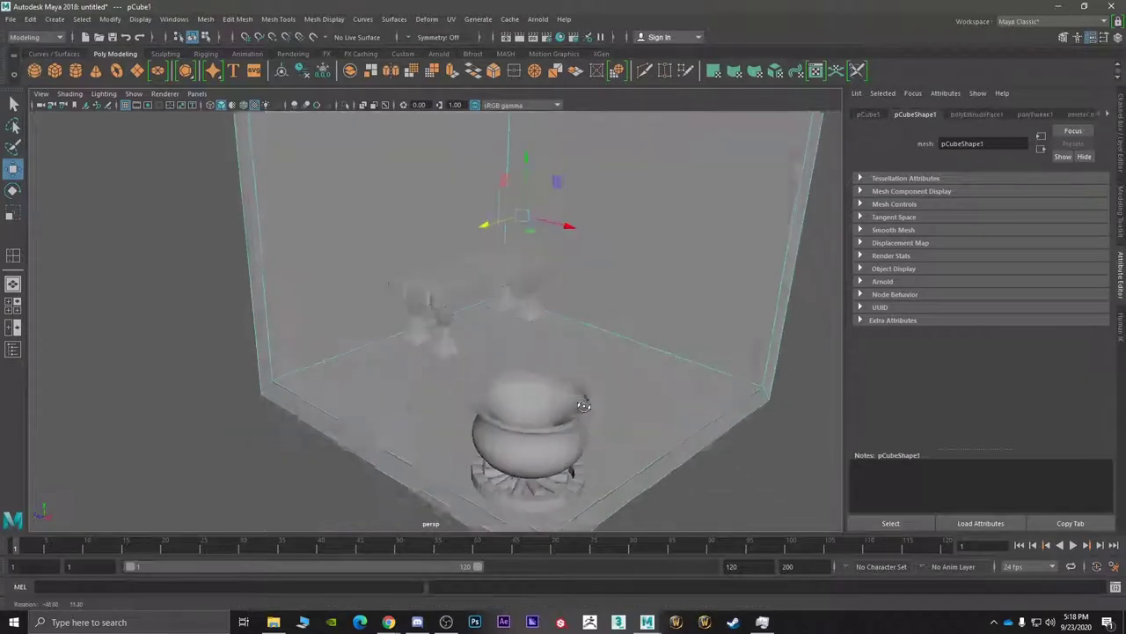
{"action": "right_click_drag", "start_coordinate": [552, 284], "coordinate": [604, 269]}
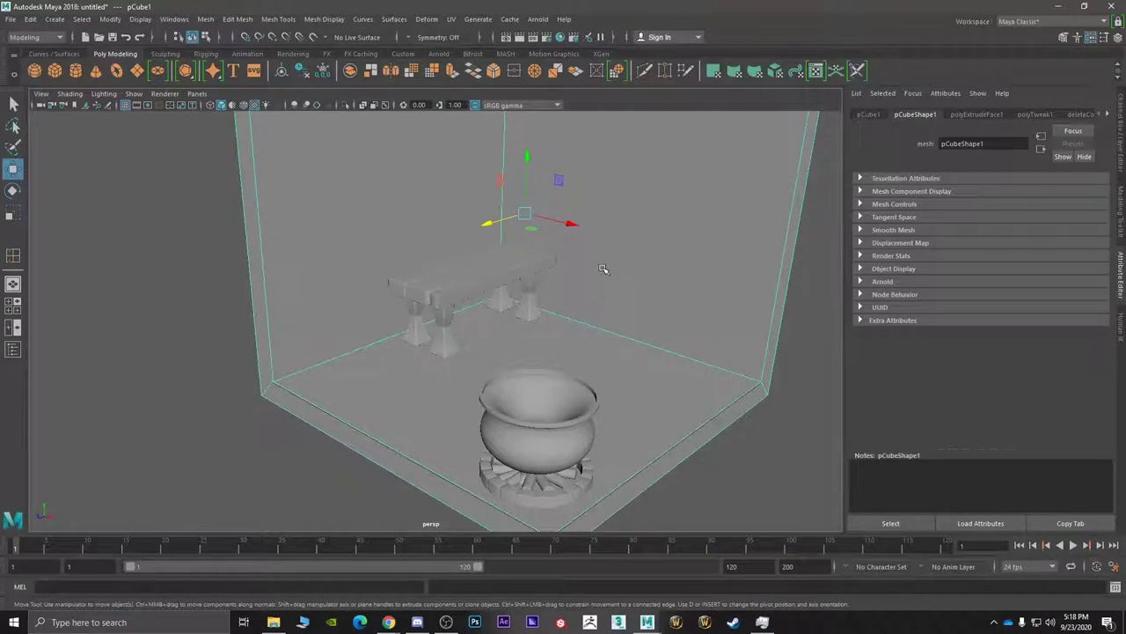